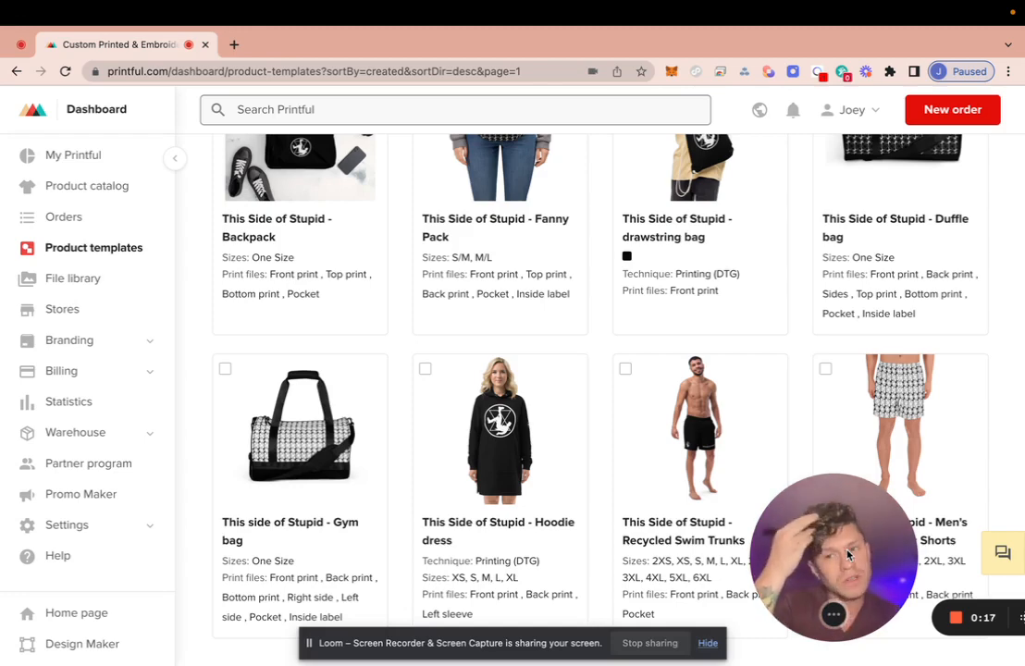
# Step: Start creating a new product template from the product templates page
pyautogui.moveTo(623, 514)
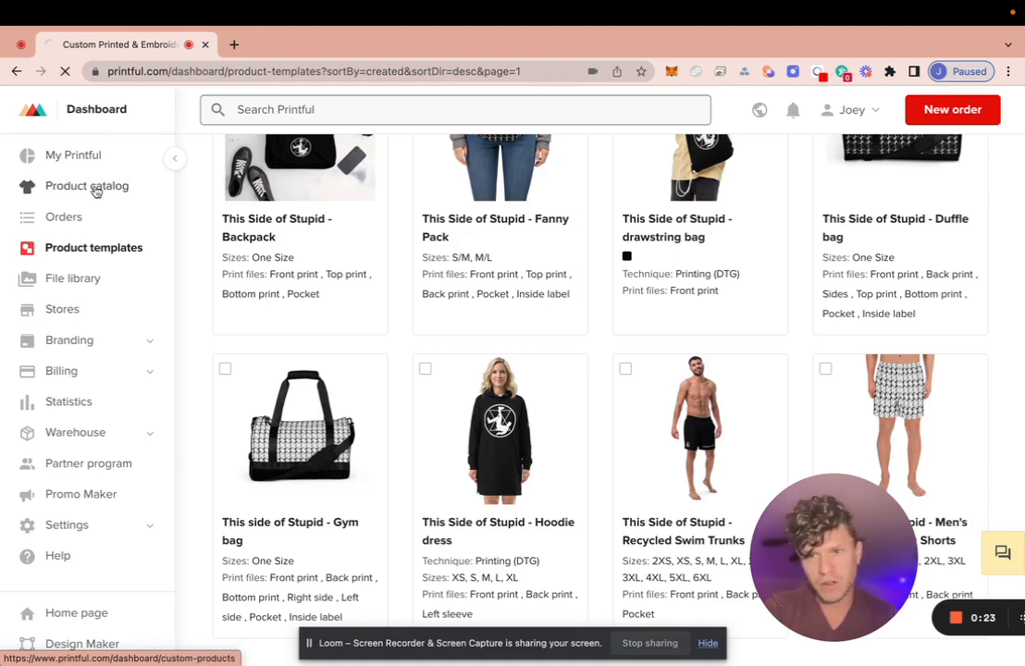
pyautogui.click(97, 191)
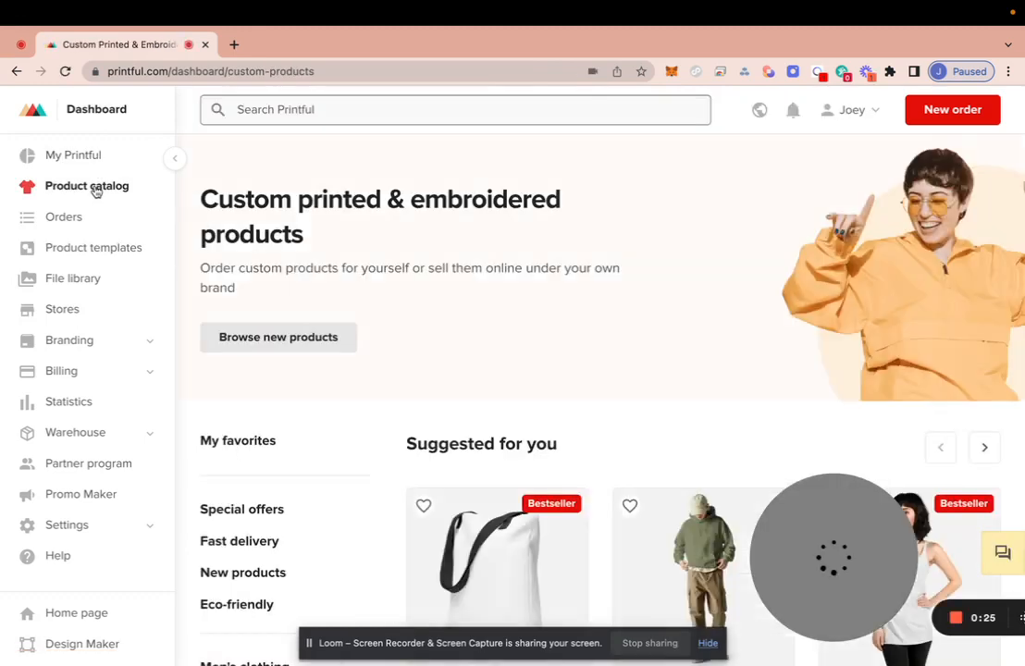
pyautogui.click(103, 249)
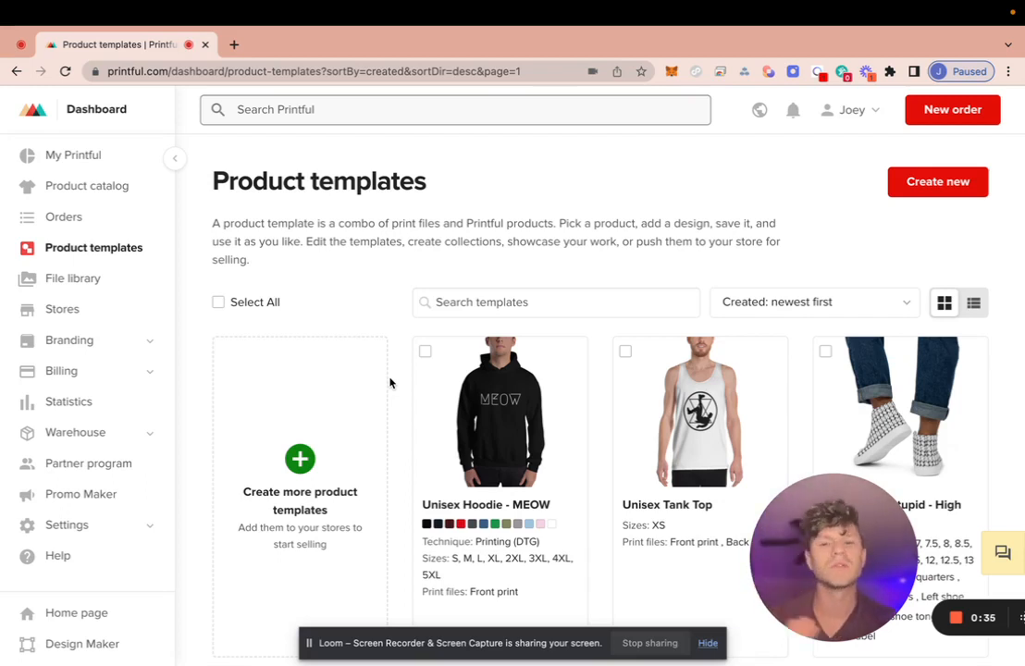
pyautogui.scroll(-1, 327, 401)
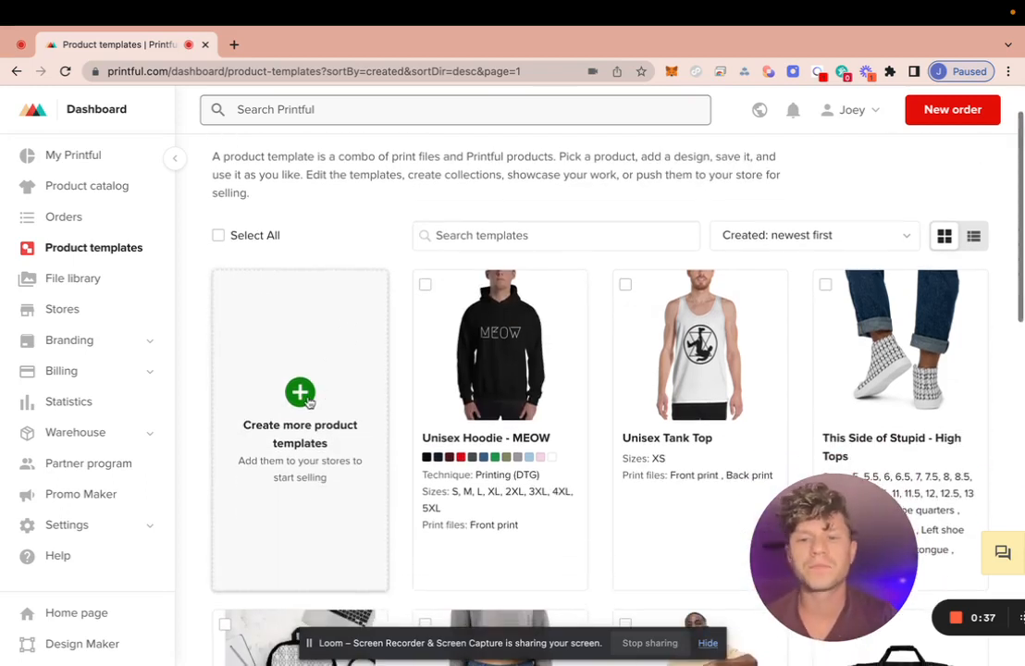
pyautogui.click(309, 400)
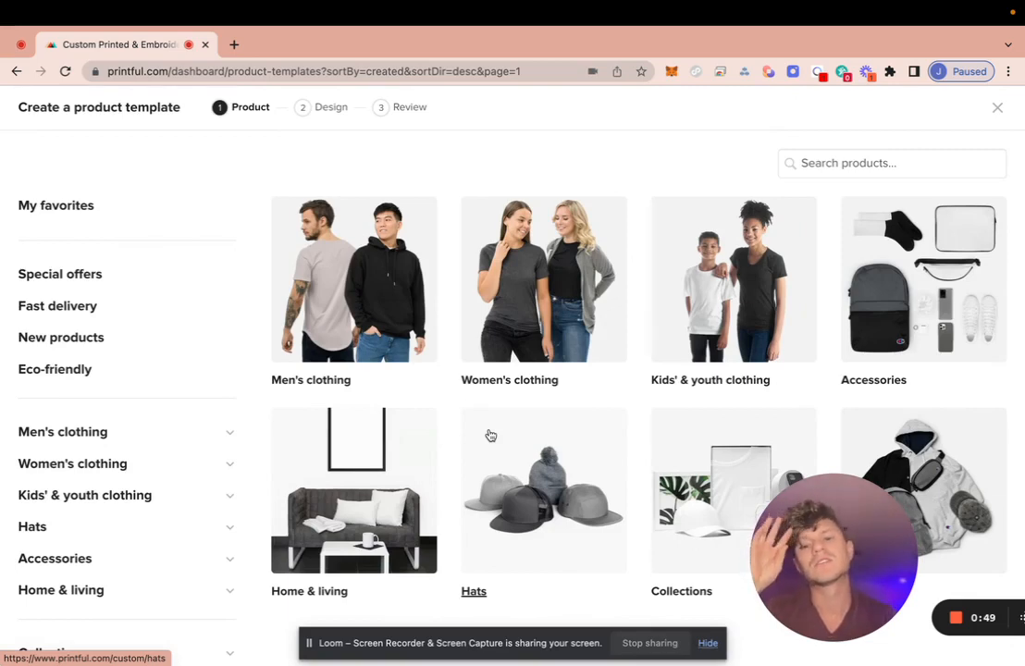
# Step: Enter "t shirt" as the product search term and open the All shirts category within Men's clothing
pyautogui.click(839, 163)
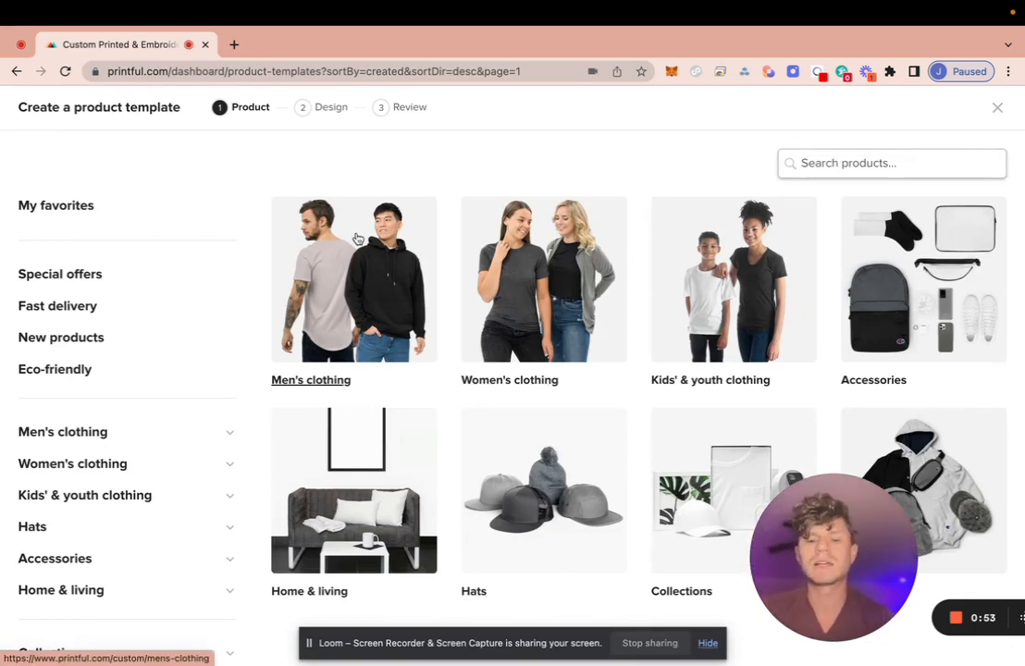
pyautogui.write('t shirt')
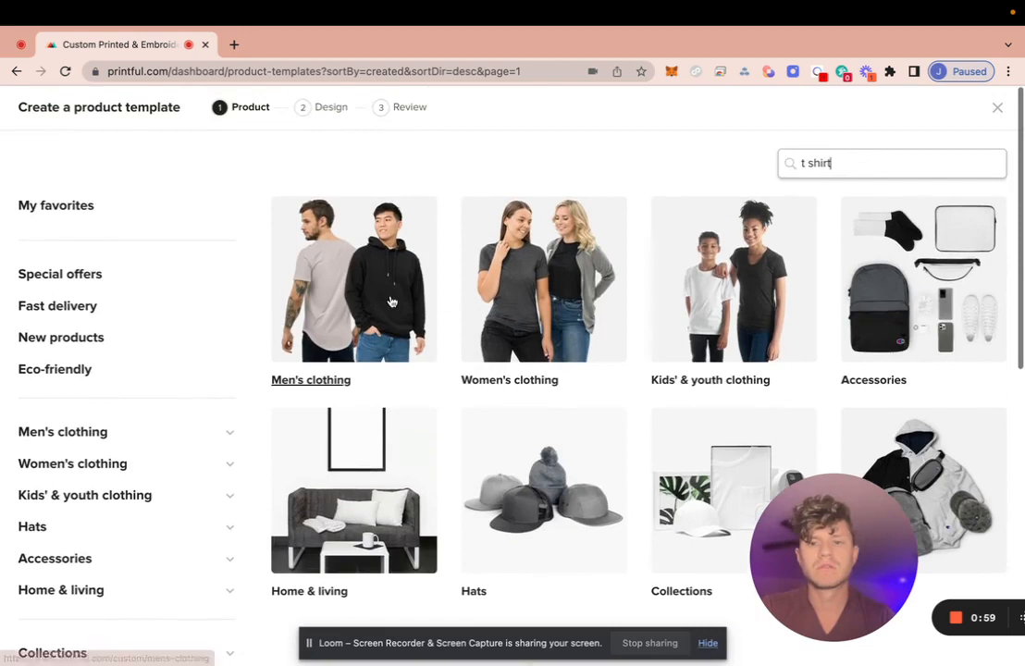
pyautogui.click(350, 356)
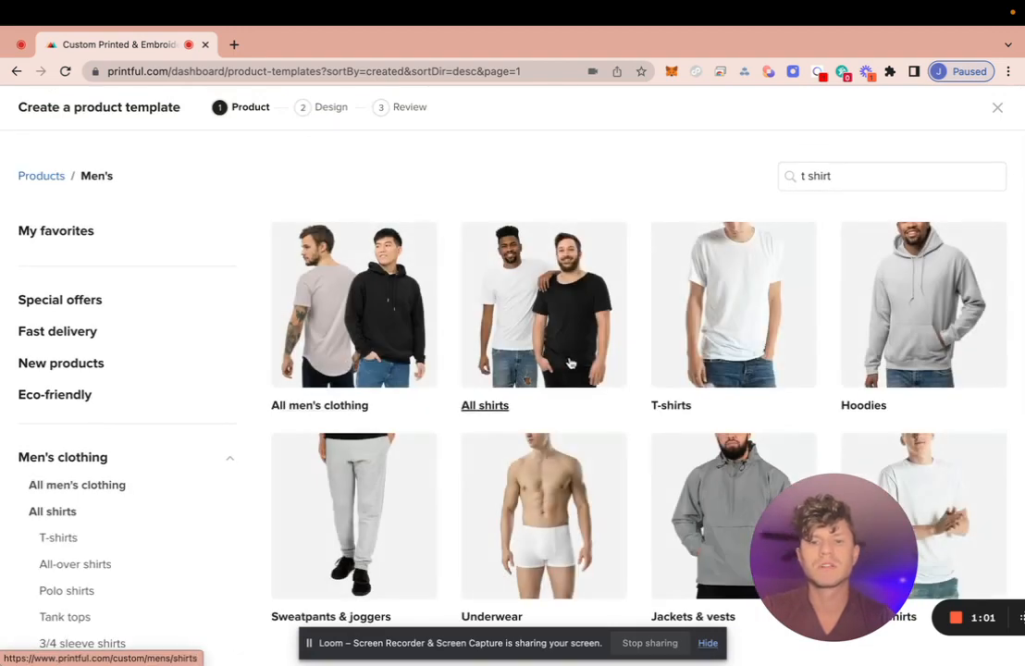
pyautogui.click(520, 361)
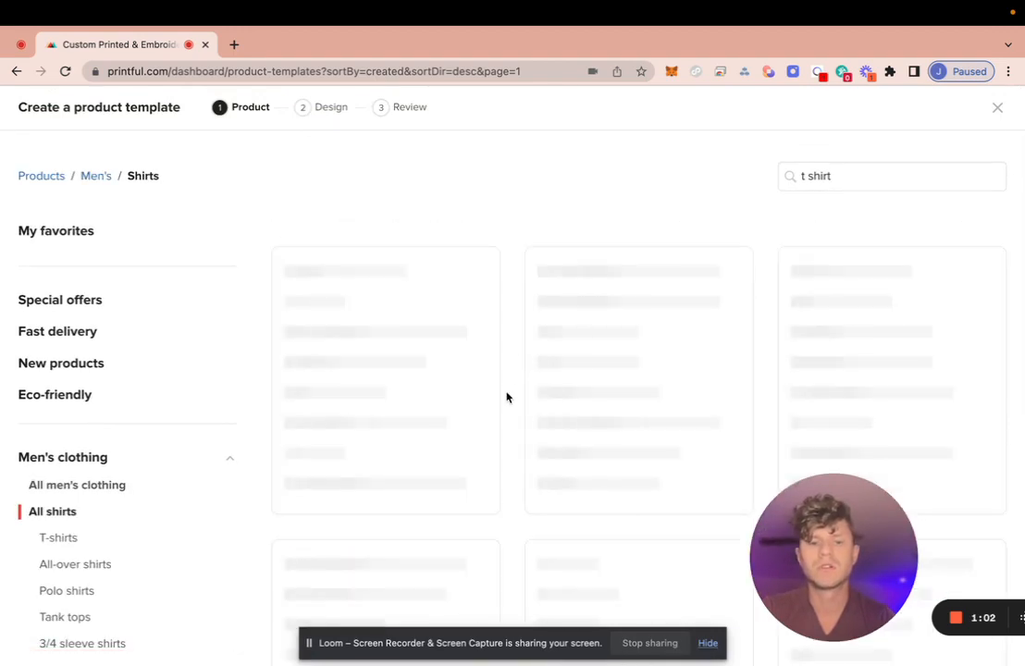
# Step: Browse the men's shirts and choose the Men's Classic Tee | Gildan 5000 as the template's product
pyautogui.scroll(-2, 520, 438)
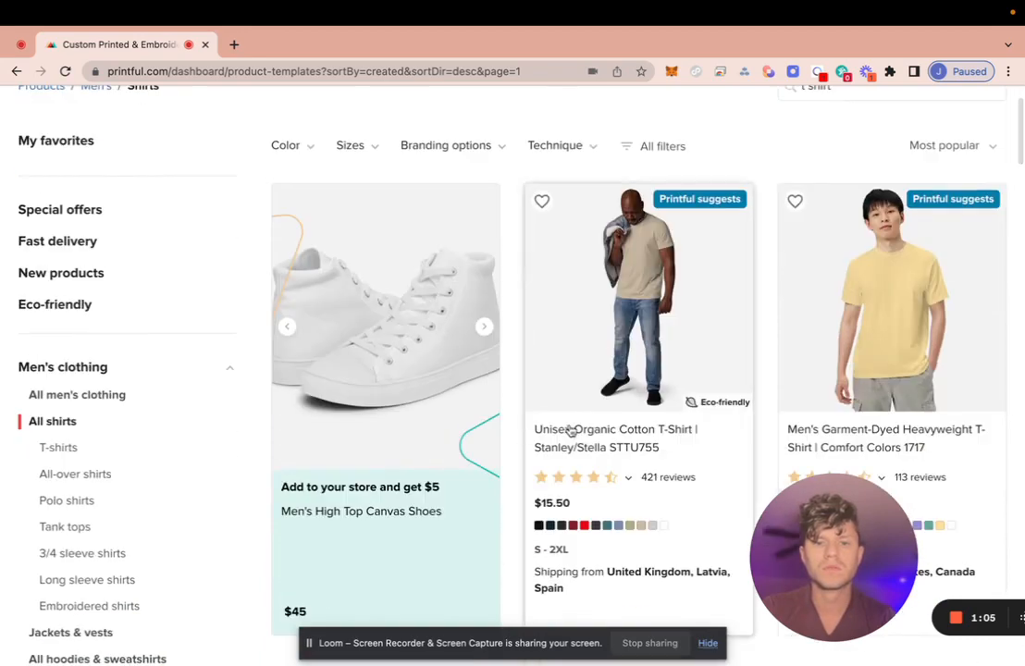
pyautogui.scroll(-4, 639, 435)
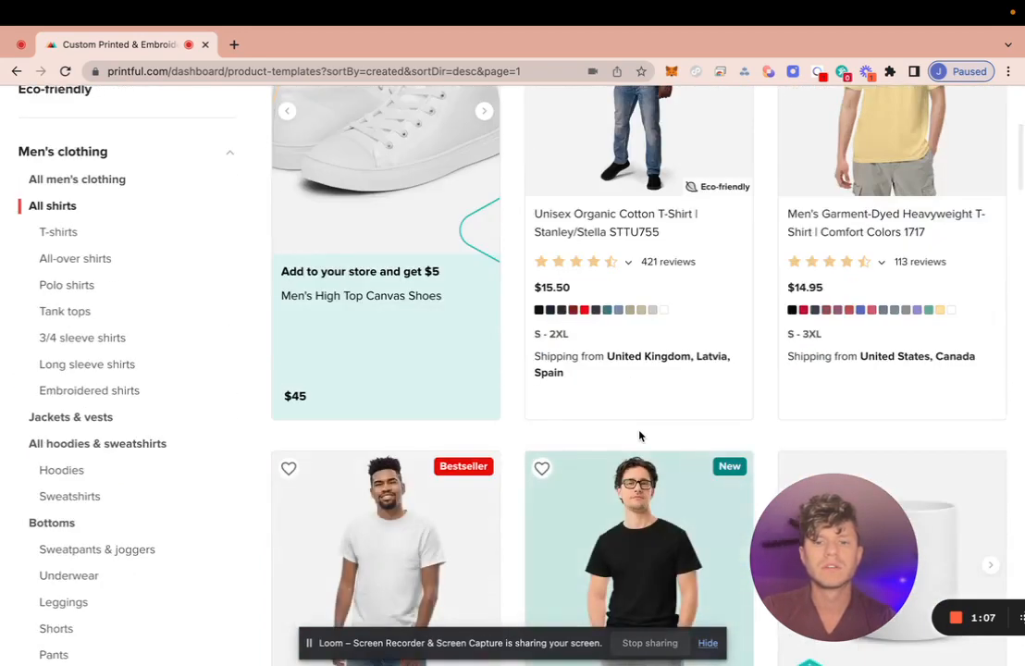
pyautogui.scroll(-6, 638, 435)
pyautogui.scroll(-5, 626, 408)
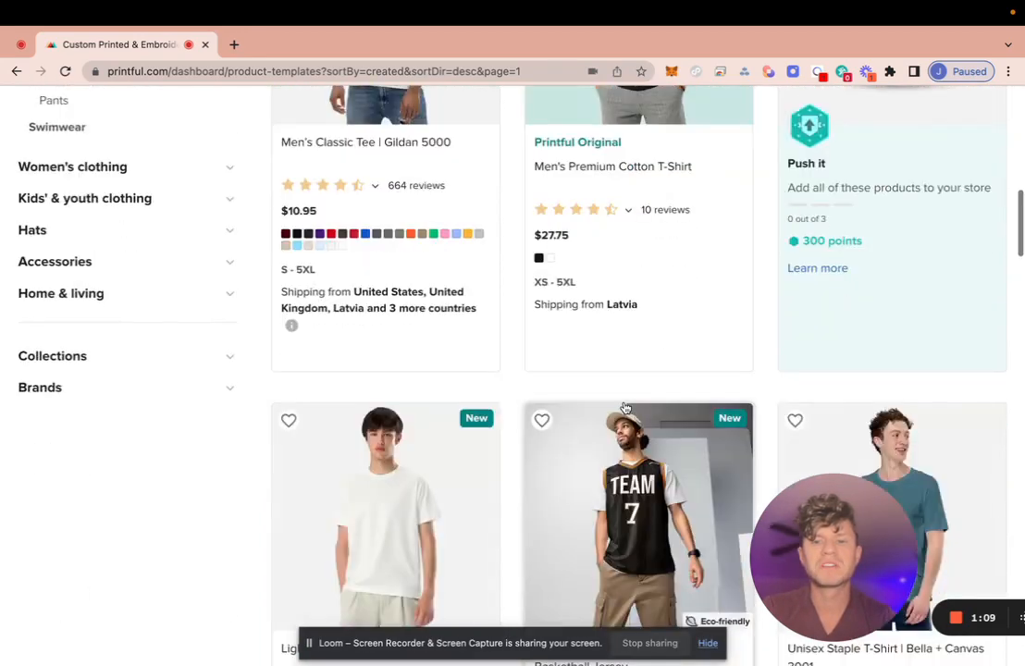
pyautogui.scroll(6, 626, 408)
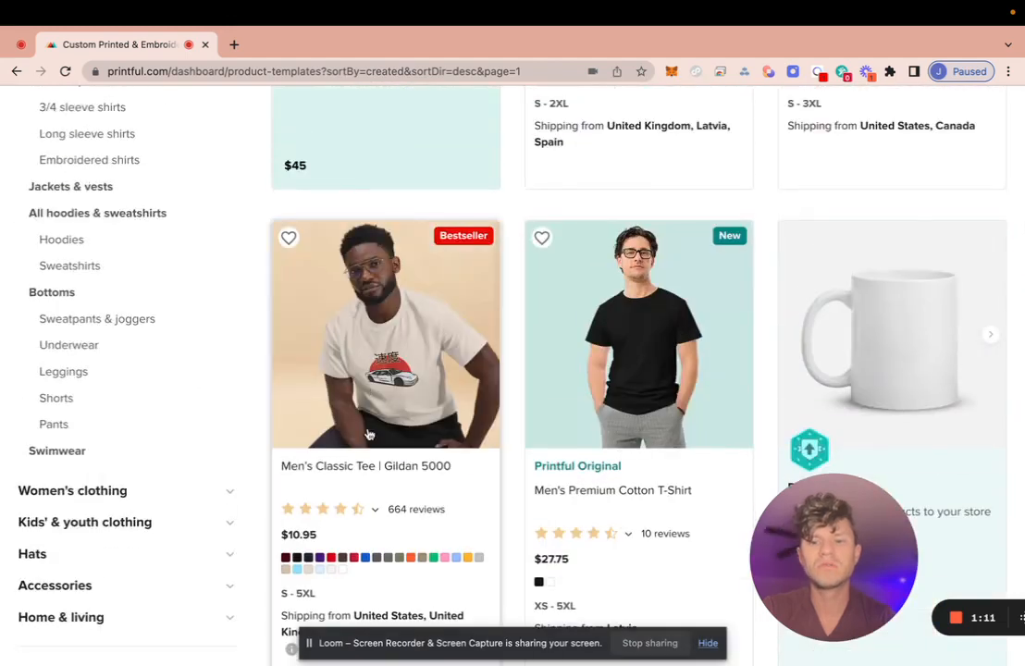
pyautogui.click(392, 513)
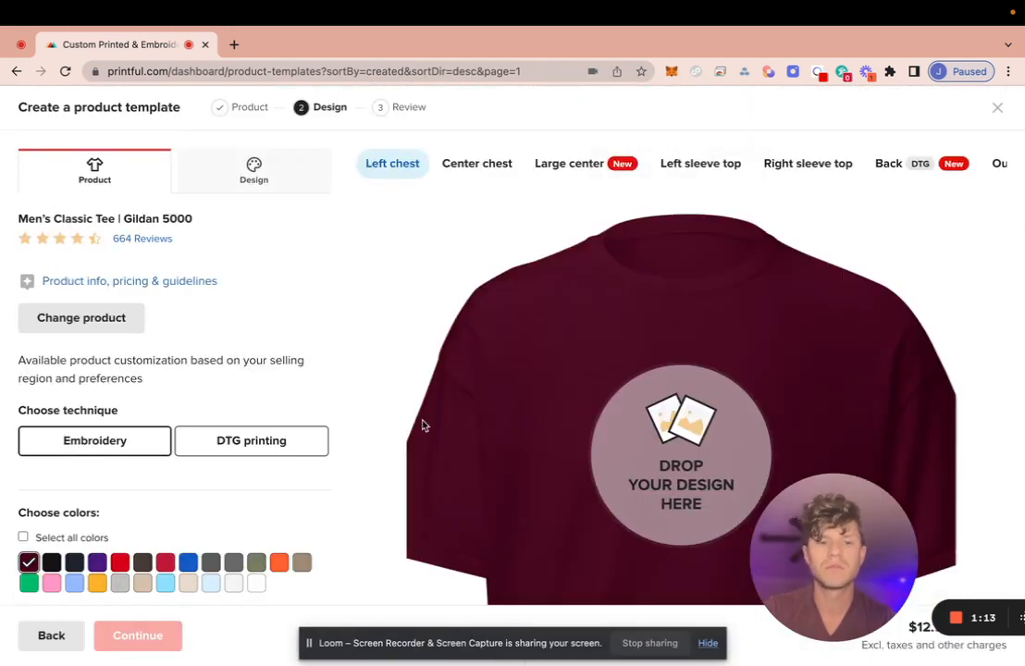
# Step: Select all available colors for the Men's Classic Tee
pyautogui.scroll(-3, 232, 420)
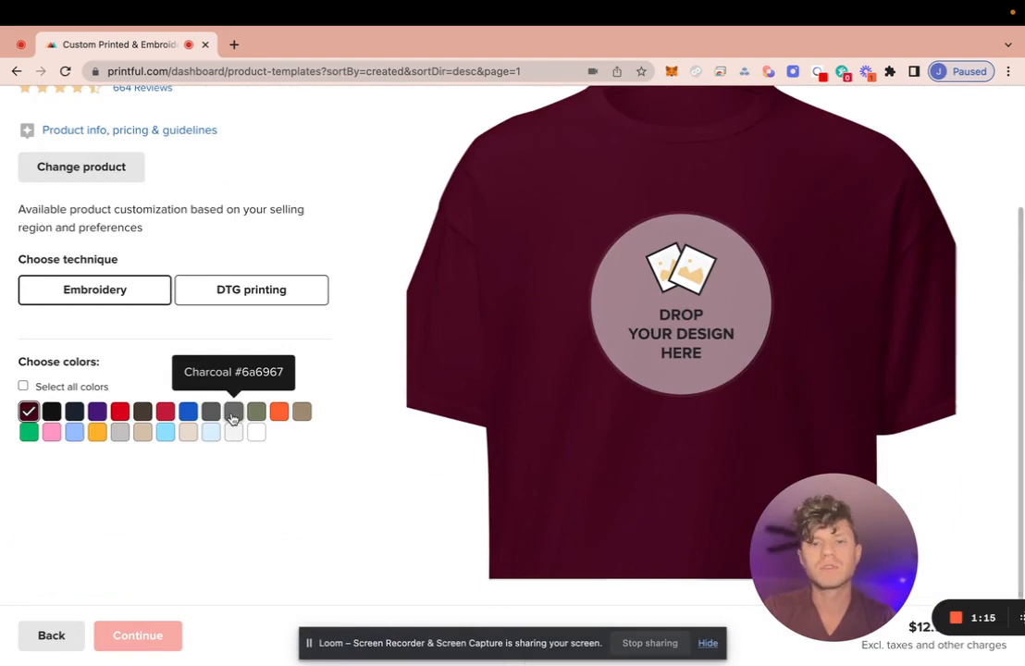
pyautogui.scroll(3, 228, 417)
pyautogui.click(23, 507)
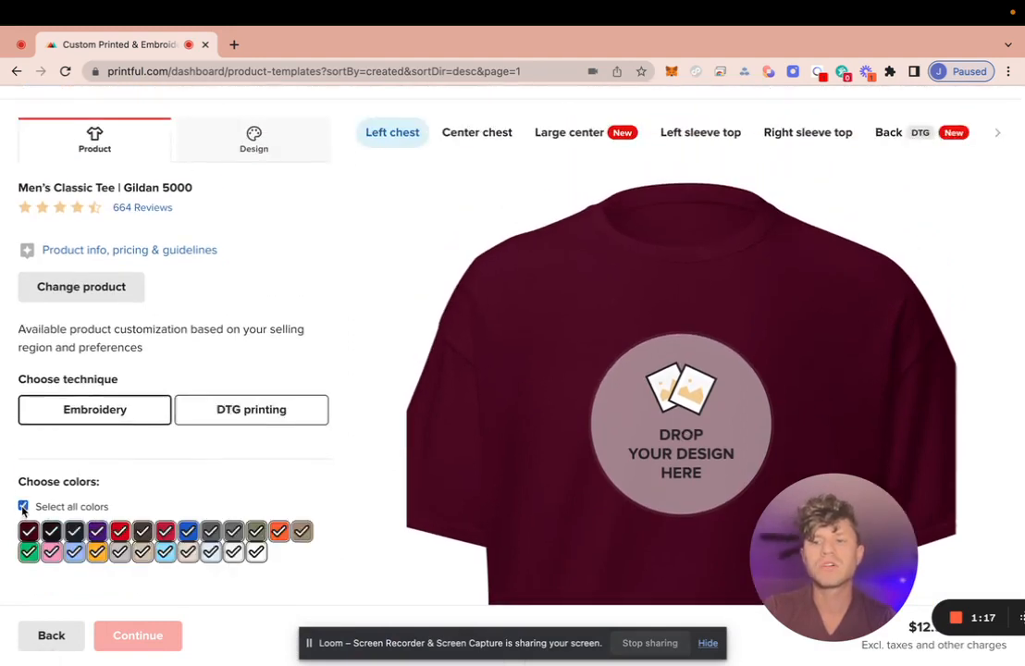
# Step: Examine the tee's customization options and the previews of its selected color variants
pyautogui.scroll(1, 238, 460)
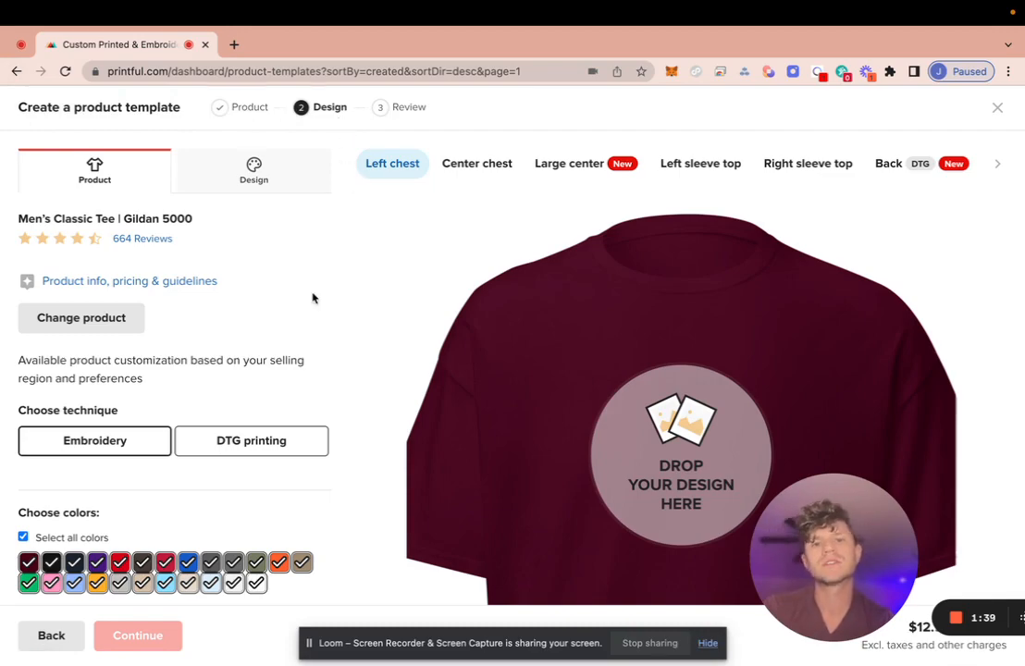
pyautogui.scroll(-5, 313, 298)
pyautogui.scroll(5, 312, 298)
pyautogui.scroll(-3, 313, 298)
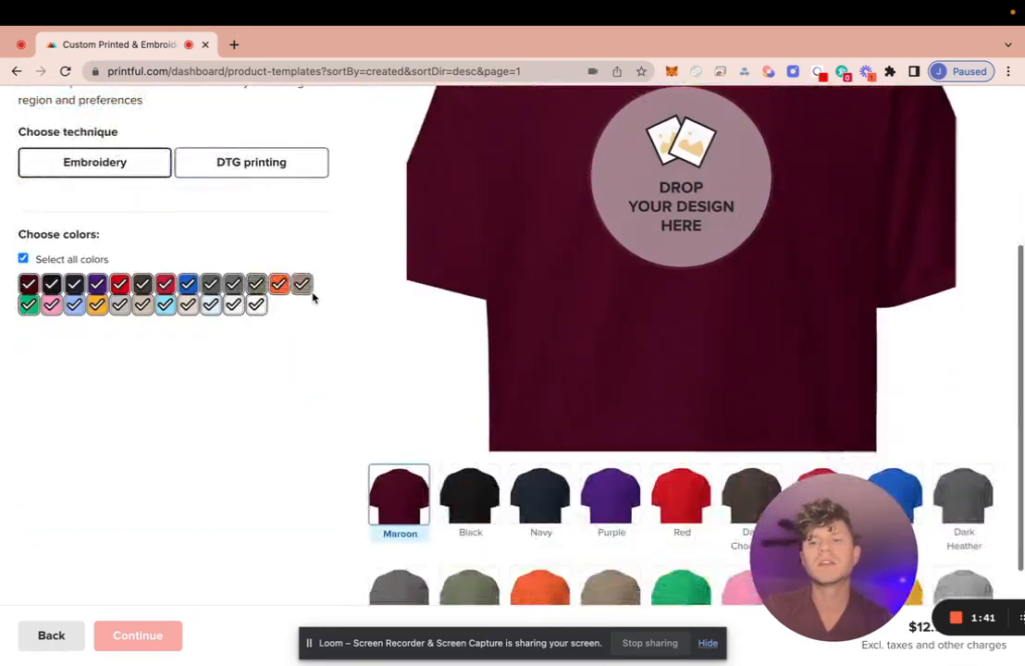
pyautogui.scroll(3, 313, 298)
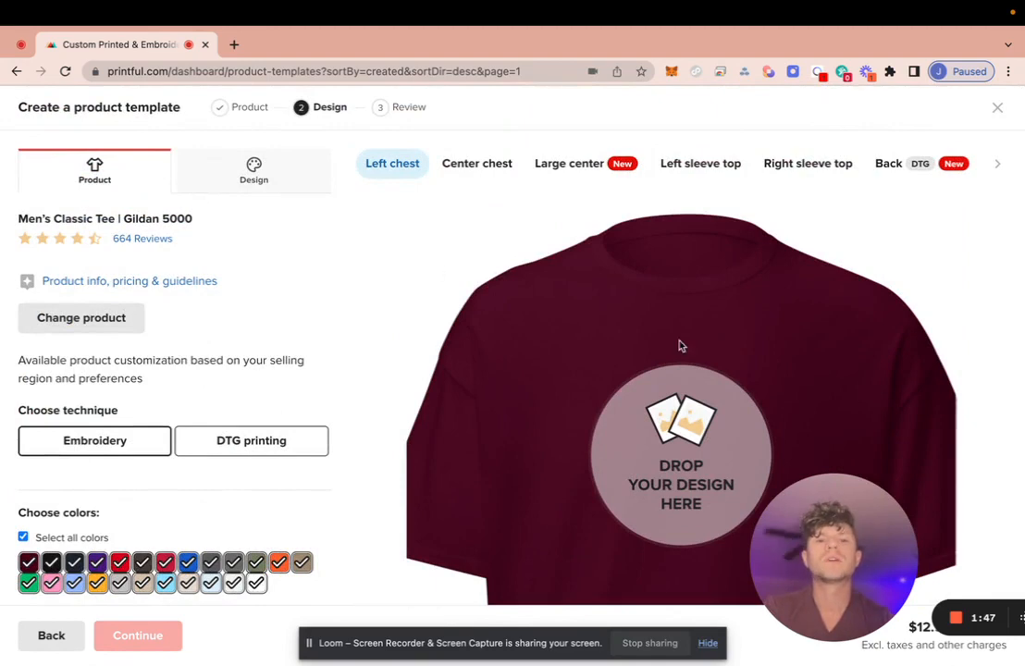
pyautogui.scroll(-1, 654, 295)
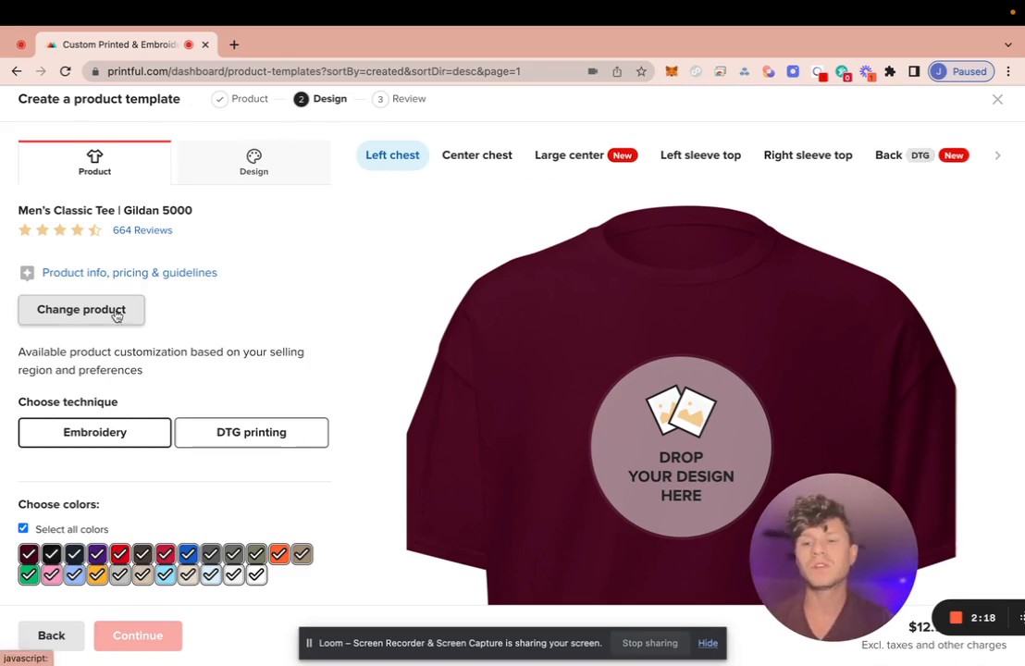
pyautogui.scroll(-2, 120, 306)
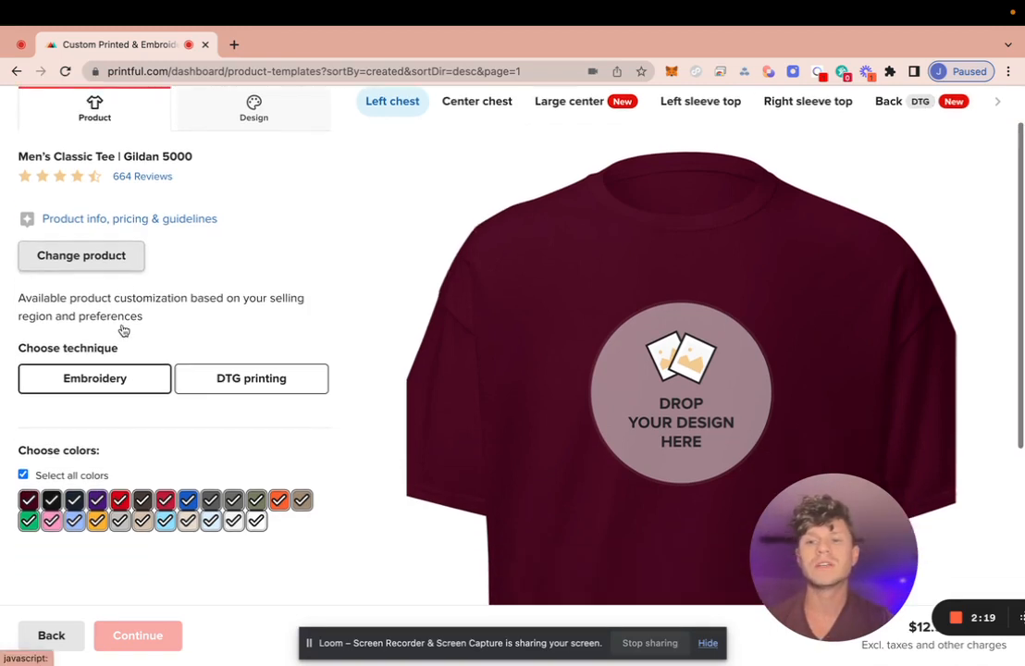
pyautogui.scroll(2, 123, 331)
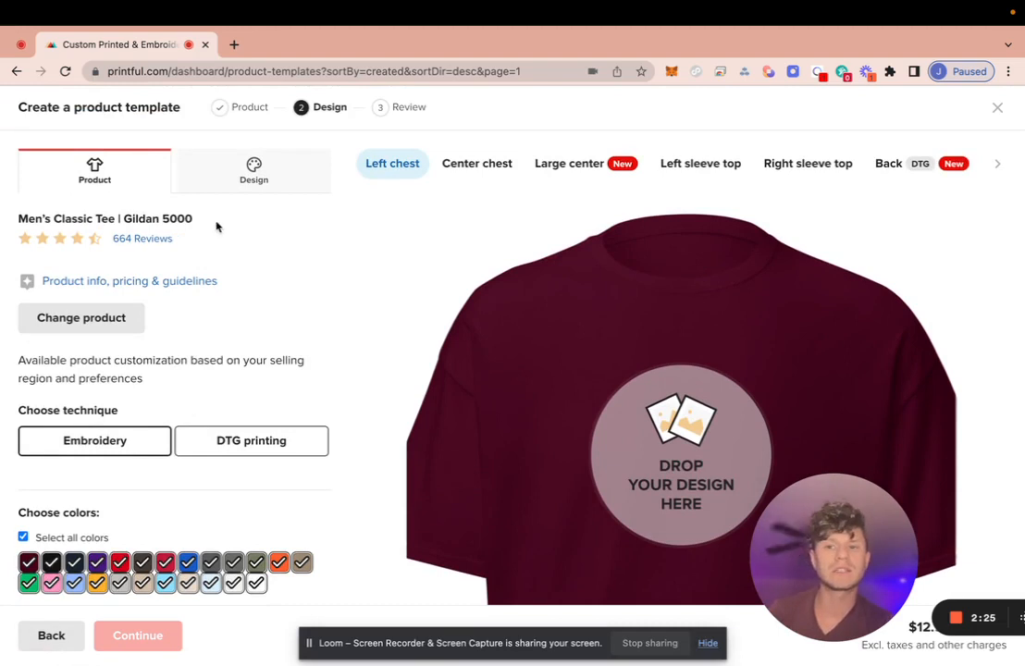
# Step: Open the tee's product details and look through its description, pricing and print file templates
pyautogui.moveTo(208, 218); pyautogui.dragTo(17, 219)
pyautogui.click(175, 215)
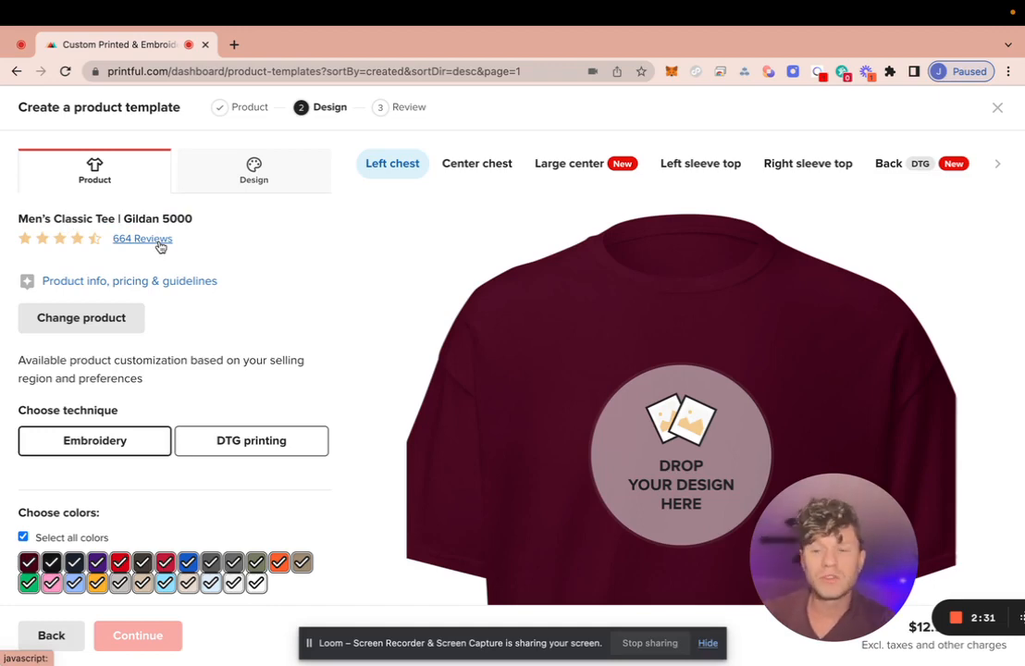
pyautogui.click(82, 283)
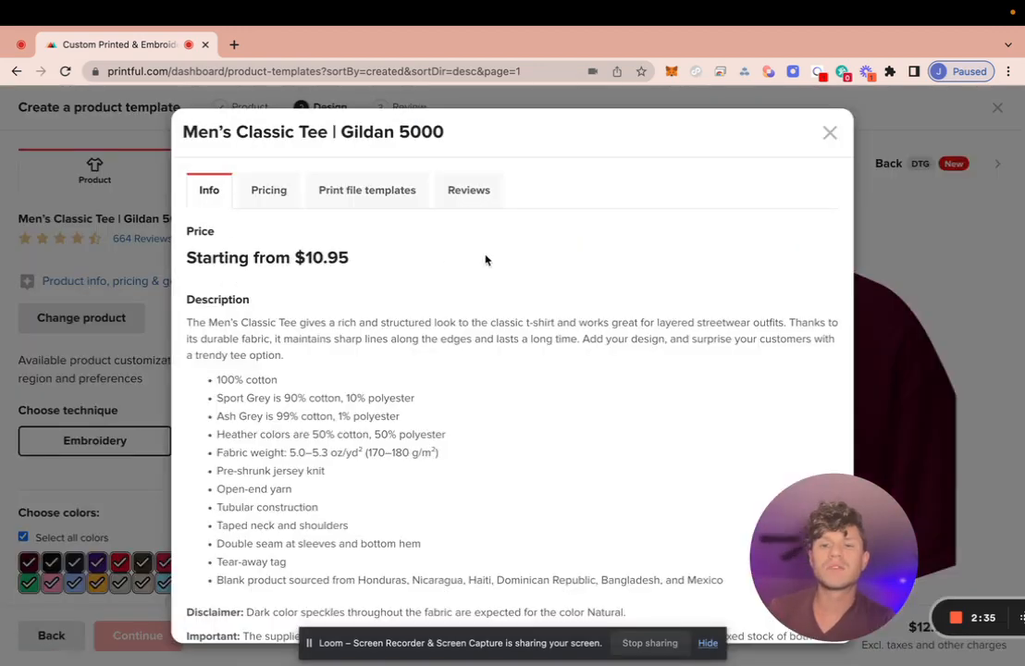
pyautogui.scroll(-2, 383, 305)
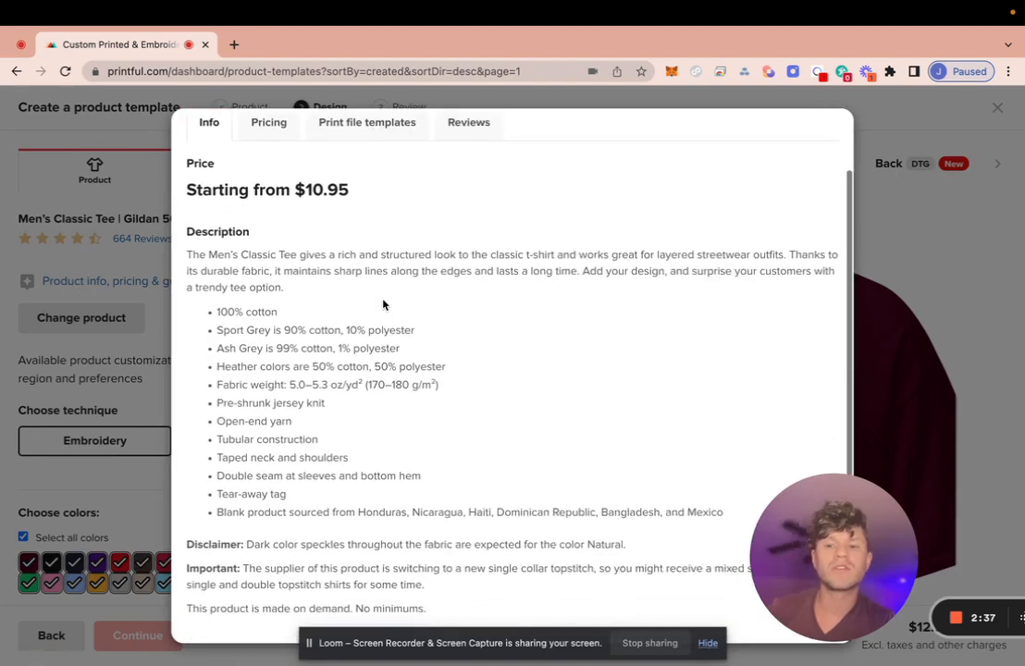
pyautogui.scroll(2, 370, 278)
pyautogui.click(279, 197)
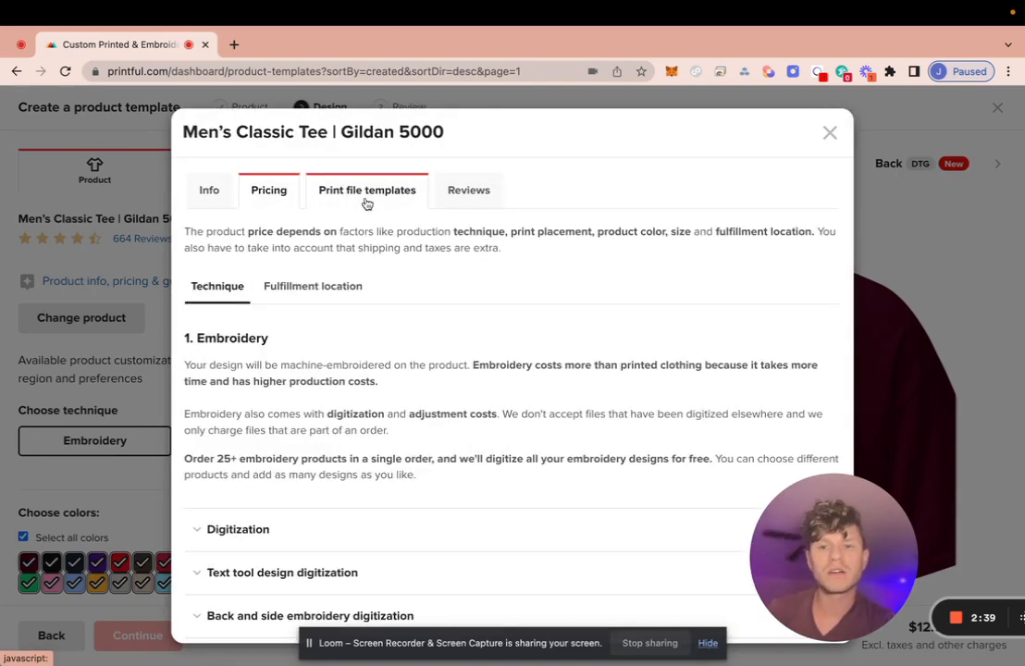
pyautogui.click(366, 201)
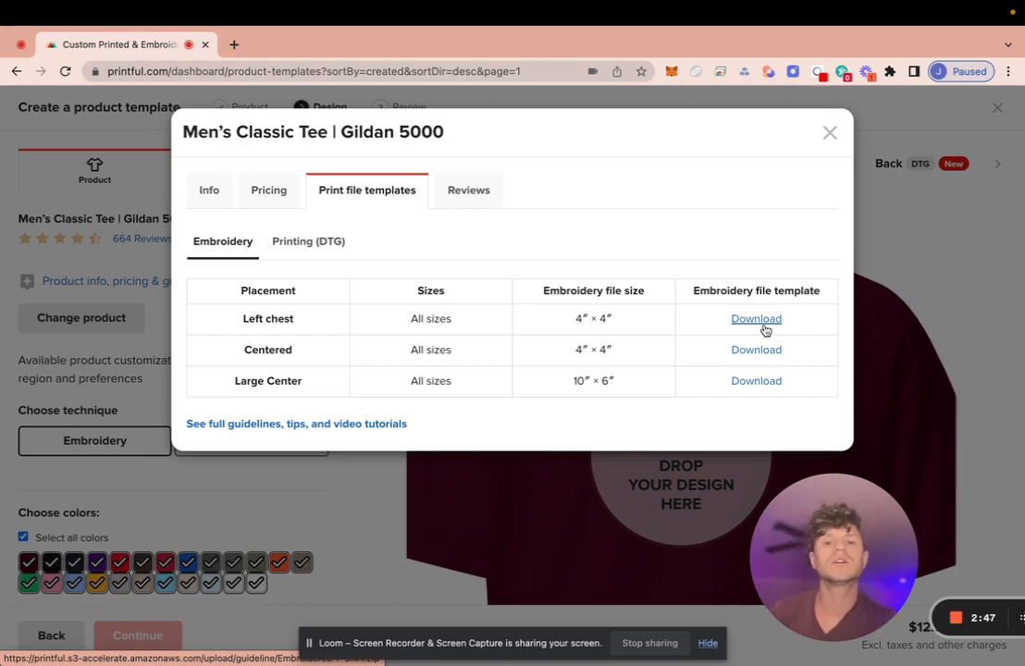
# Step: Read through the customer reviews of the Men's Classic Tee and close the product details
pyautogui.click(486, 192)
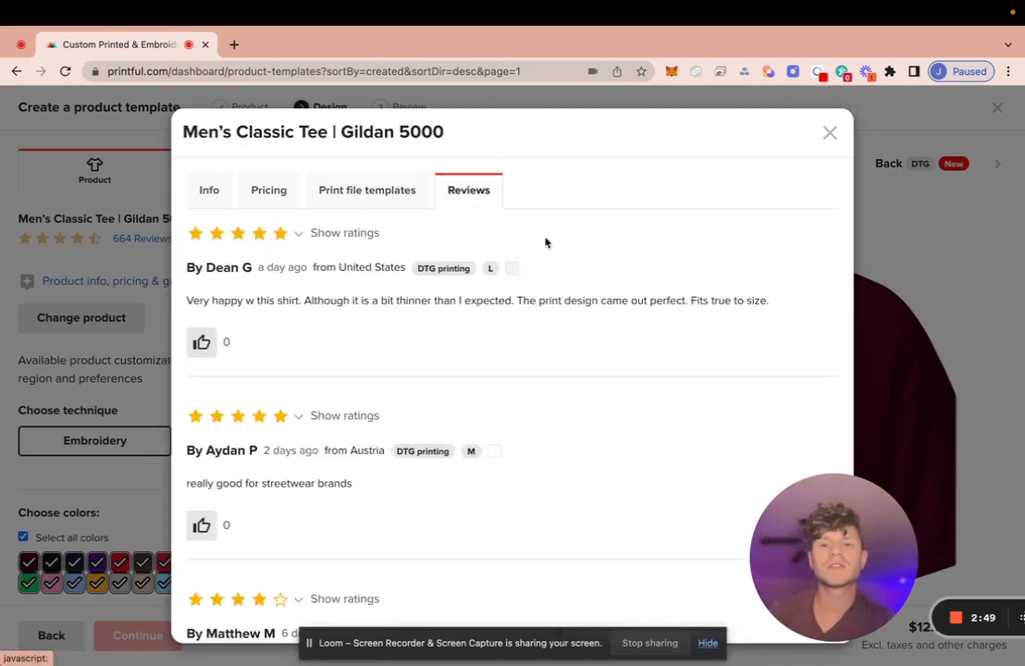
pyautogui.scroll(-10, 588, 297)
pyautogui.scroll(3, 589, 303)
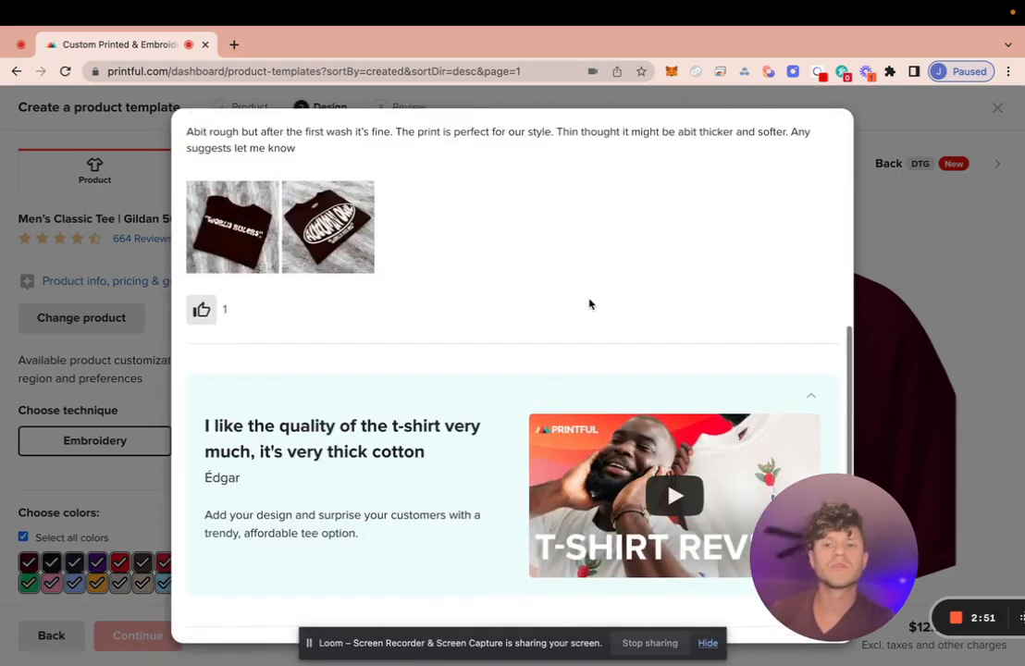
pyautogui.scroll(-4, 774, 304)
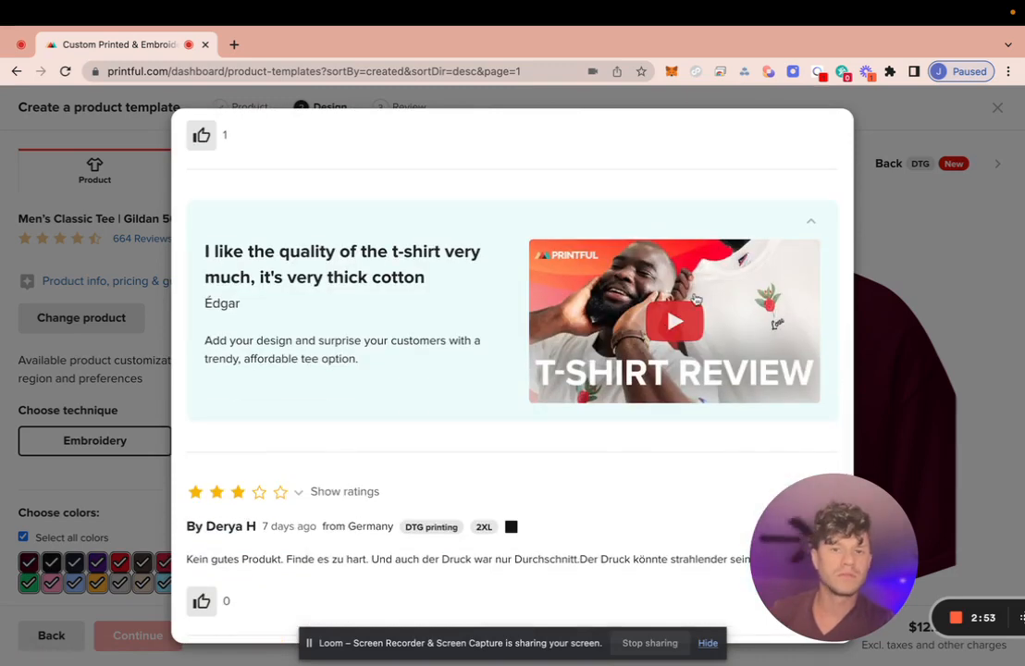
pyautogui.click(990, 126)
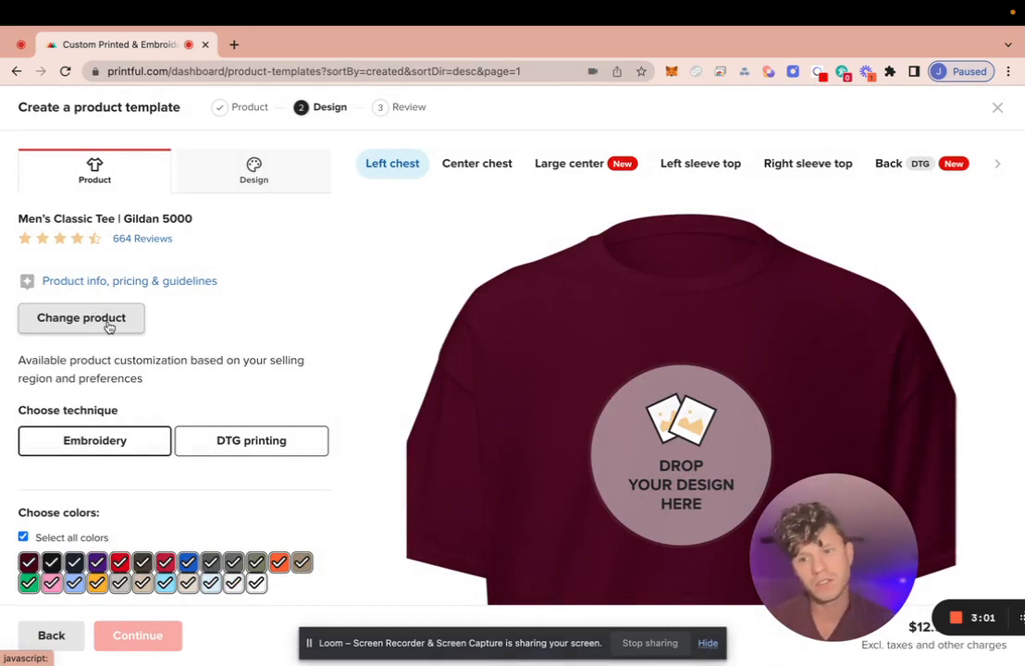
# Step: Set the tee's customization technique to DTG printing and look over the color variant previews
pyautogui.scroll(-2, 108, 323)
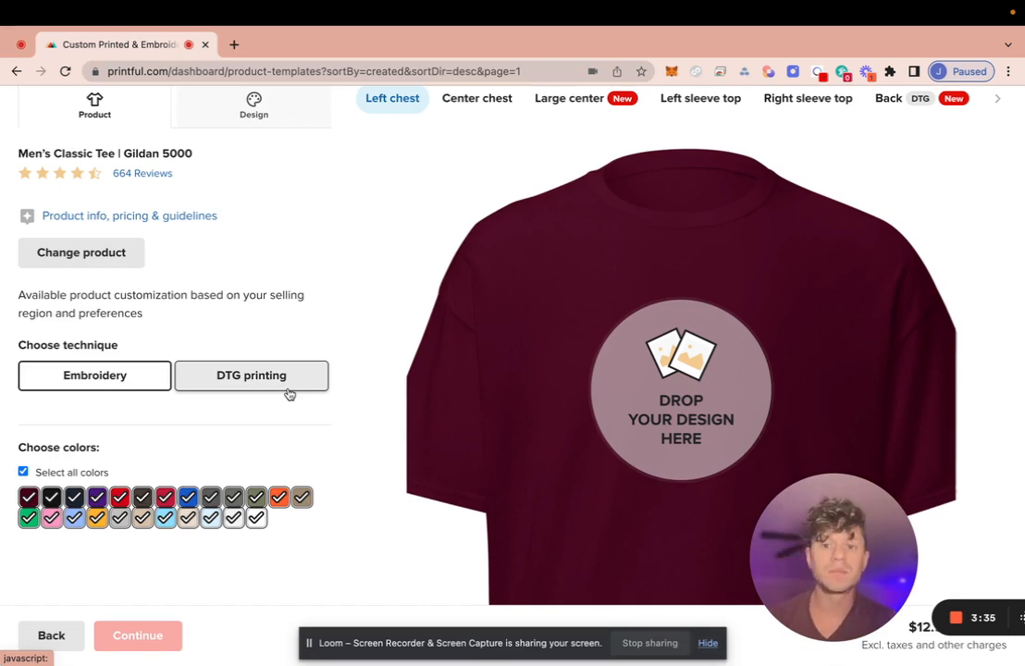
pyautogui.click(259, 375)
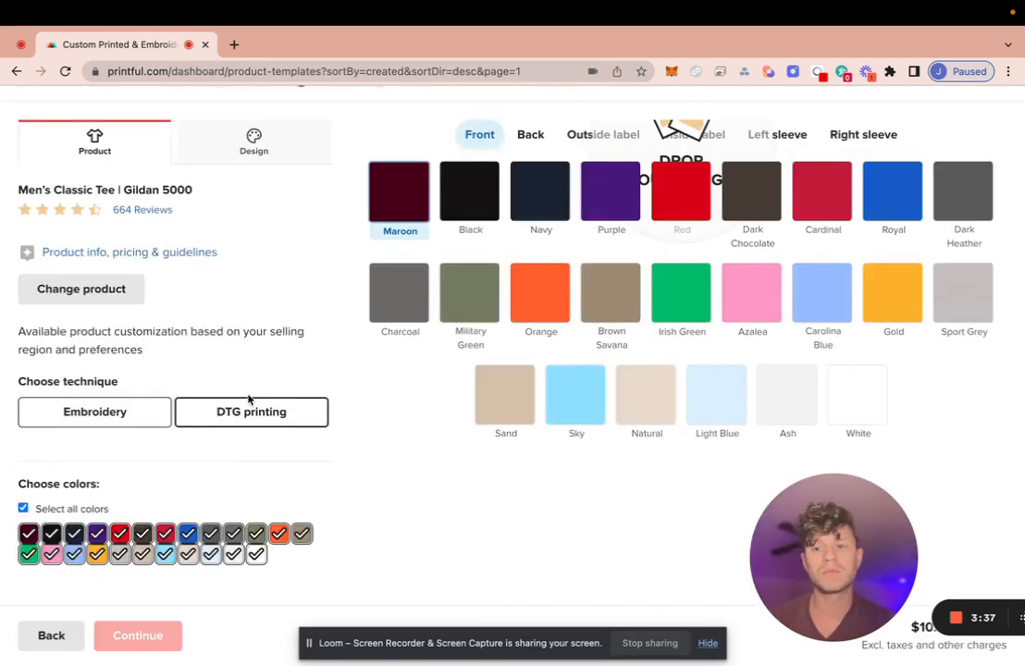
pyautogui.scroll(-3, 248, 405)
pyautogui.scroll(4, 249, 407)
pyautogui.scroll(-5, 248, 407)
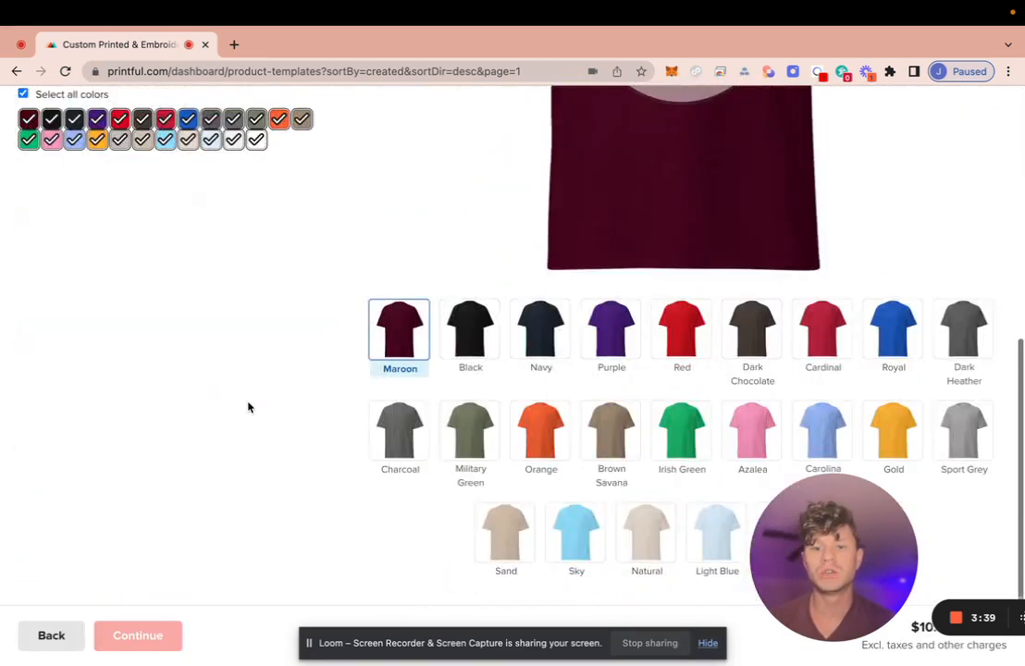
pyautogui.scroll(5, 249, 407)
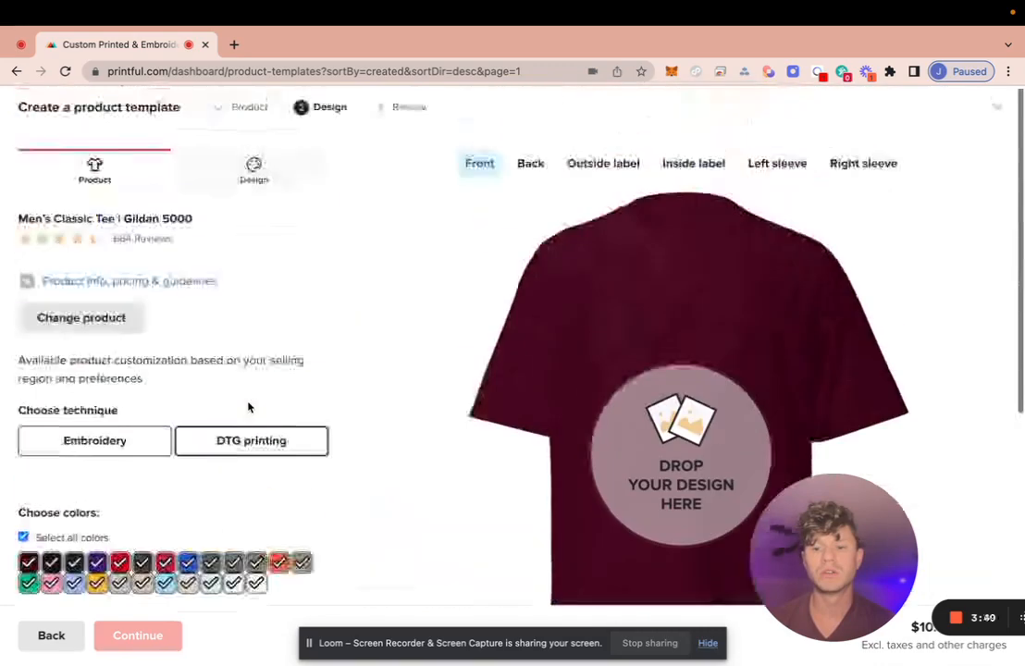
# Step: Look over the tee's product info again, along with its technique and color options
pyautogui.click(123, 284)
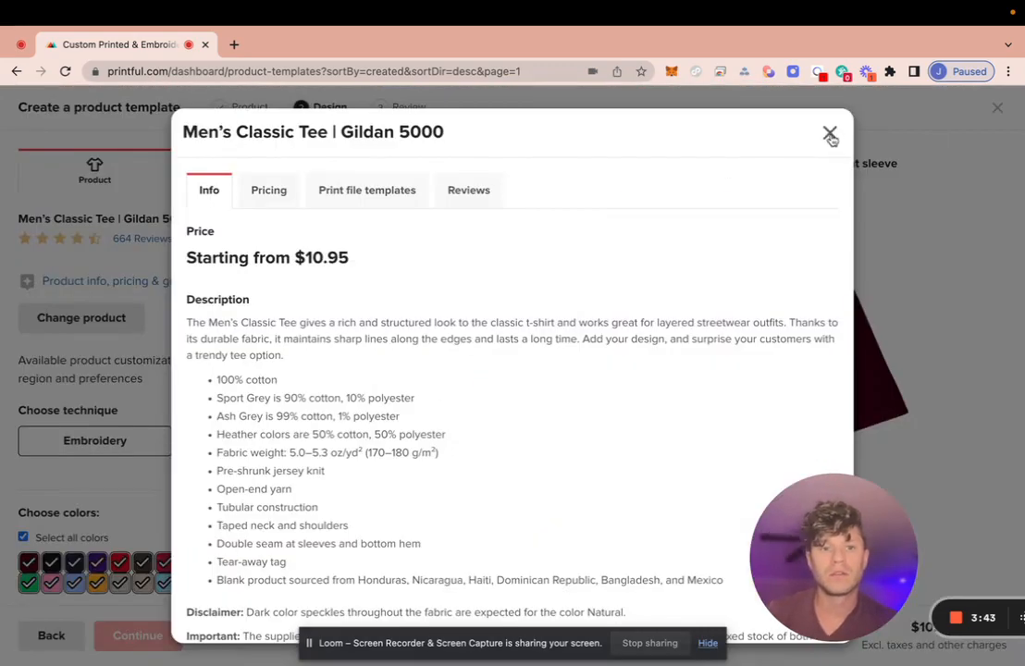
pyautogui.click(831, 135)
pyautogui.scroll(-4, 201, 378)
pyautogui.scroll(3, 203, 370)
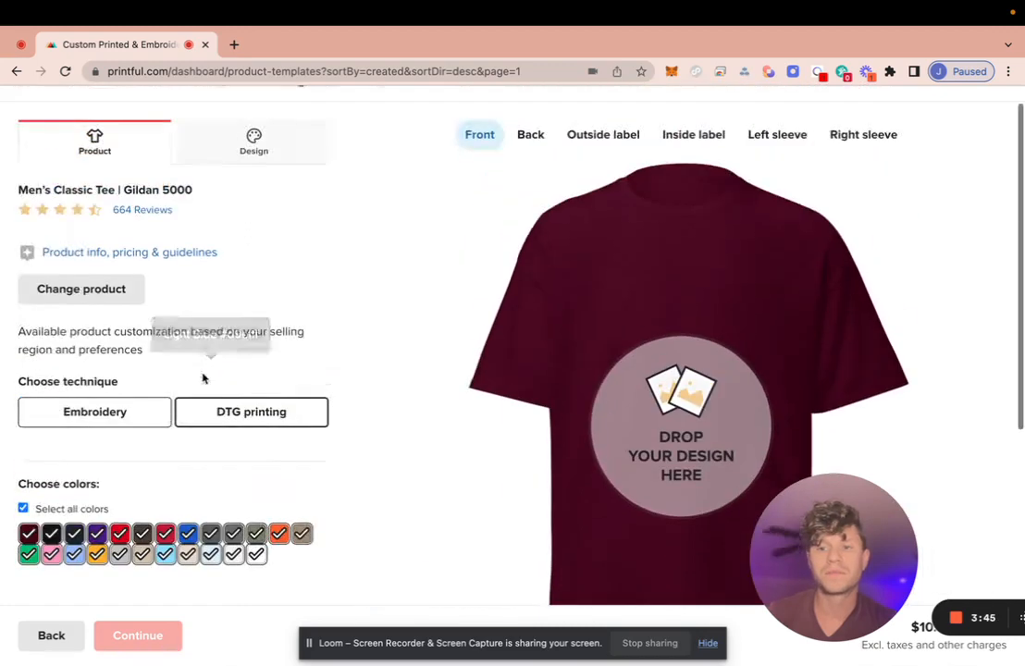
pyautogui.scroll(-4, 316, 471)
pyautogui.scroll(5, 316, 471)
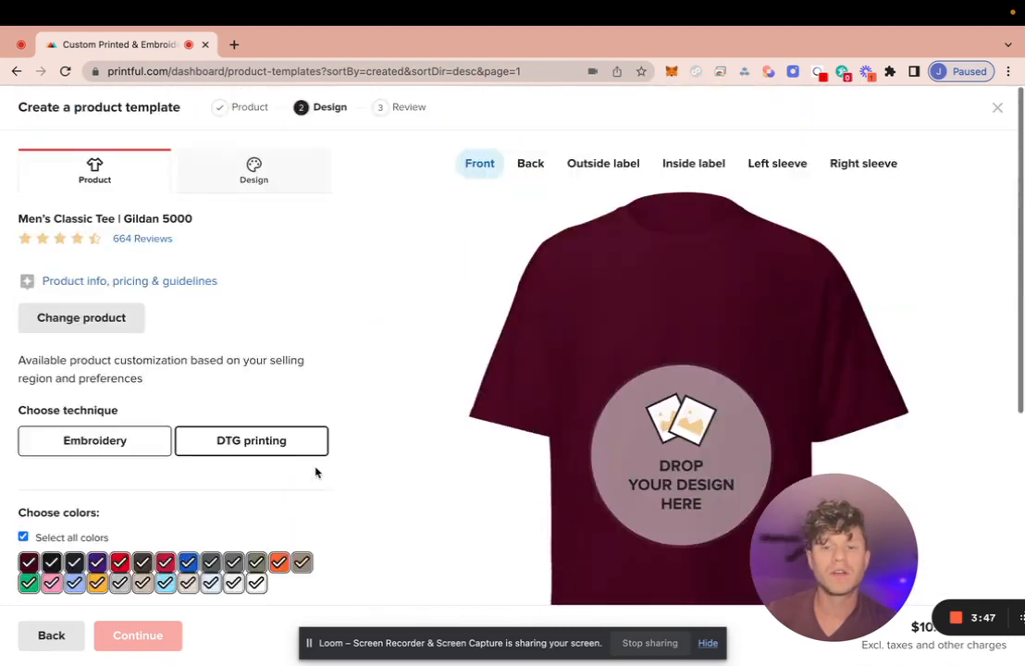
pyautogui.scroll(-3, 316, 471)
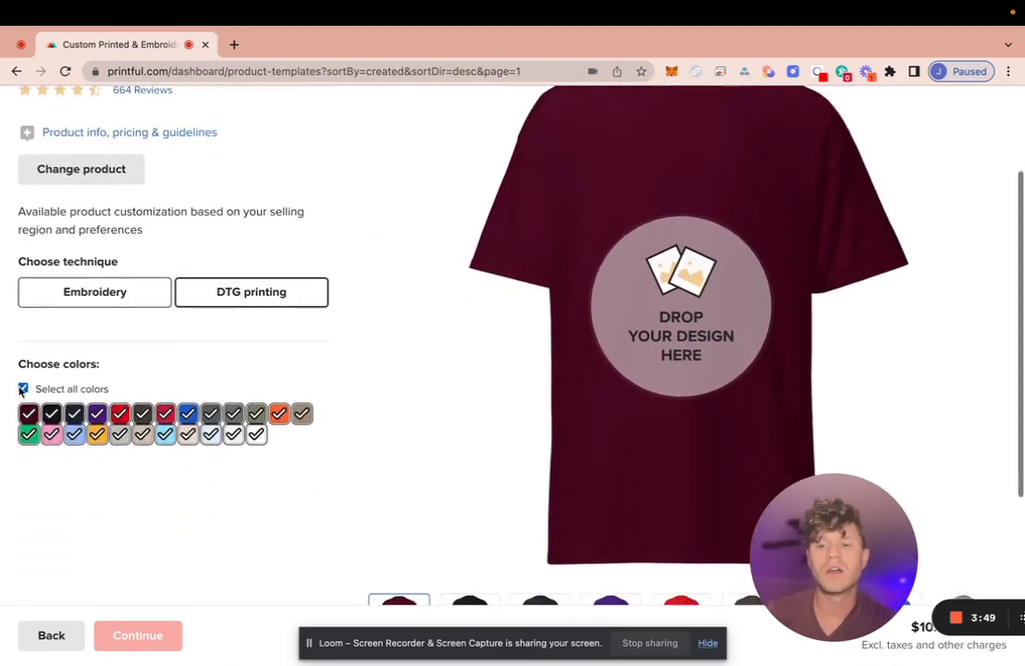
pyautogui.scroll(3, 339, 434)
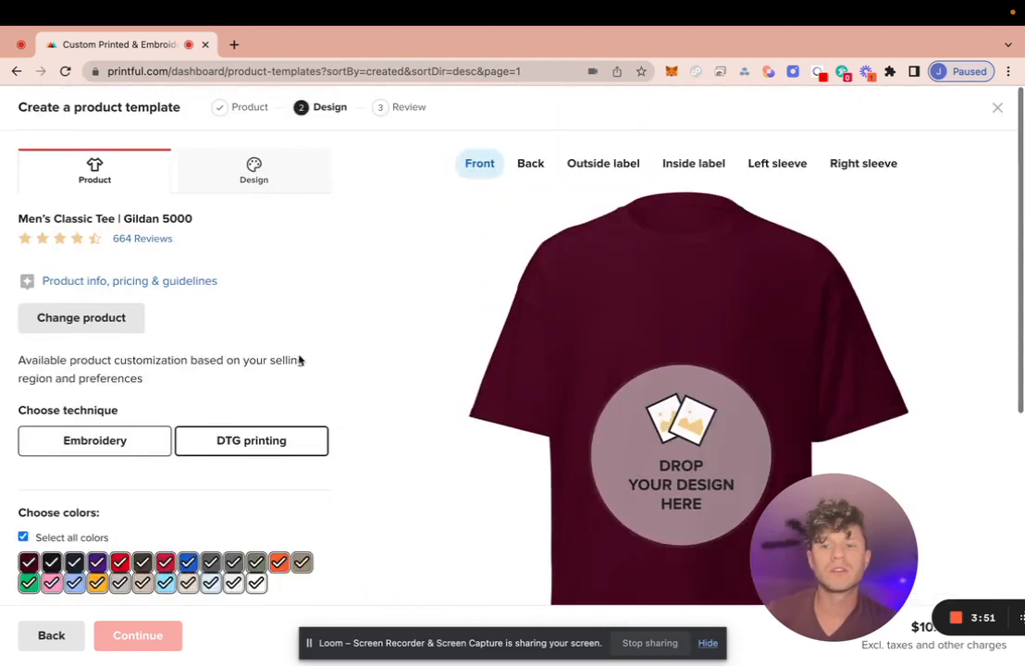
# Step: Show the tee's design tools, and open the ALBUM ART design from Canva's recent designs in a separate browser tab
pyautogui.click(279, 192)
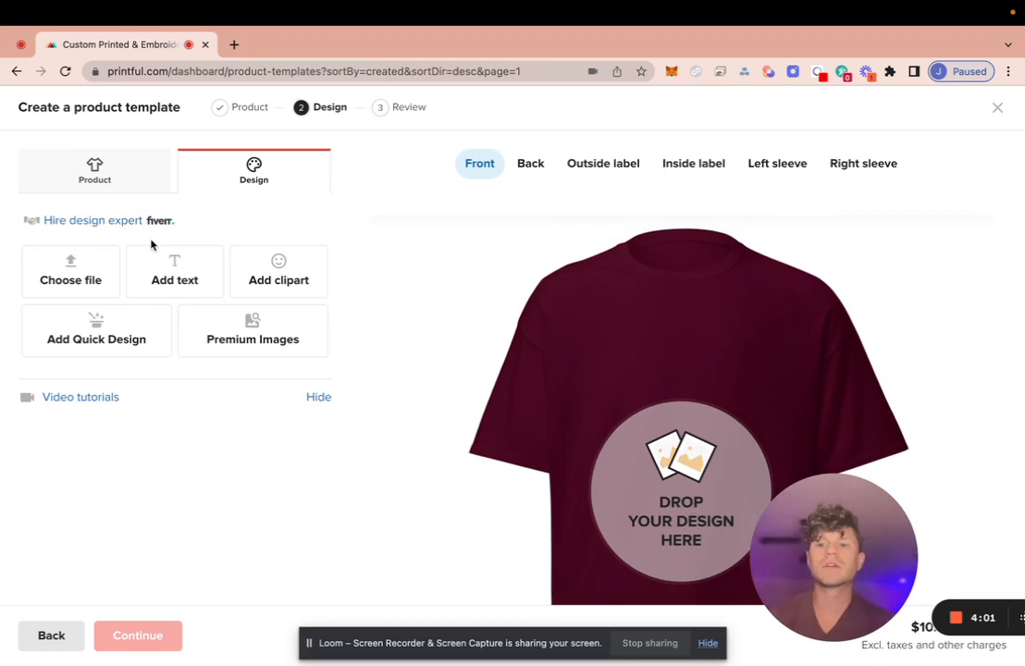
pyautogui.click(234, 47)
pyautogui.write('canva')
pyautogui.press('Return')
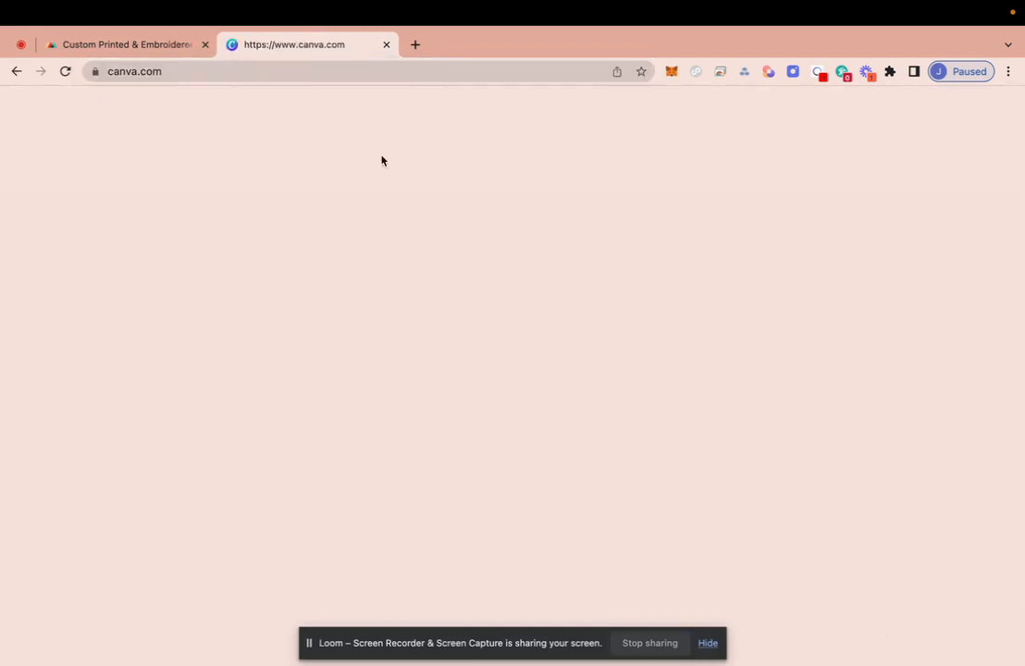
pyautogui.scroll(-4, 336, 458)
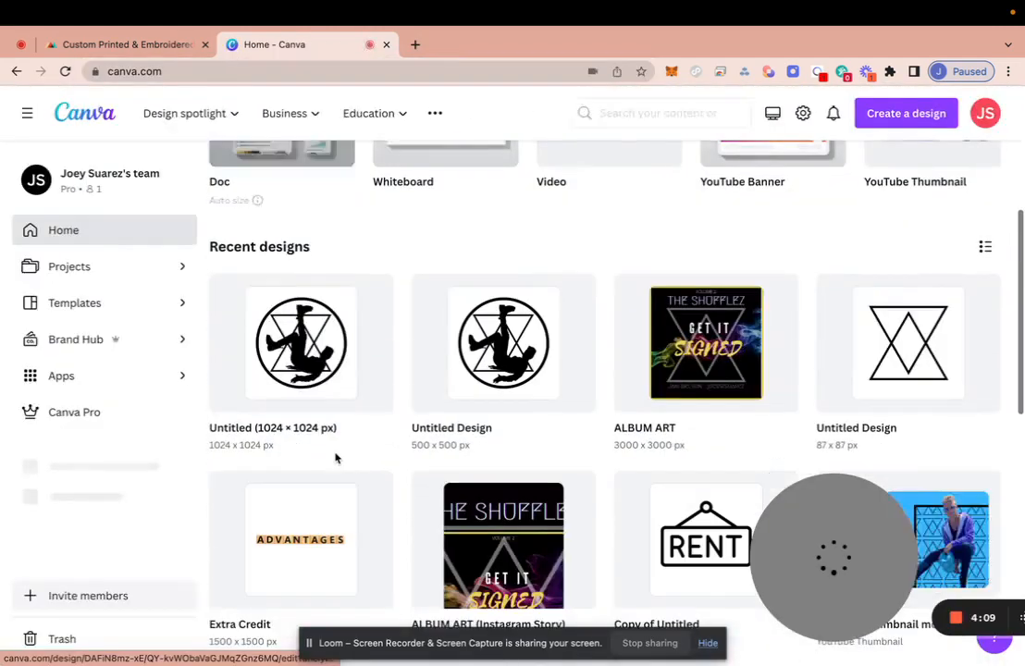
pyautogui.click(528, 425)
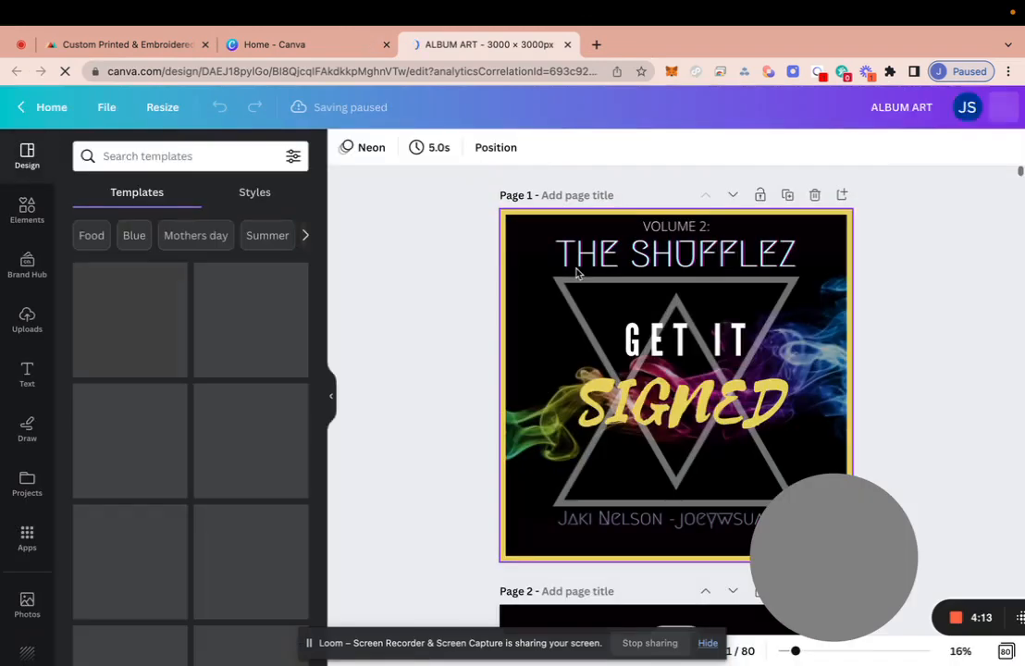
# Step: Find "The Running Man" artwork on page 16 and delete its FREE DOWNLOAD text
pyautogui.scroll(-20, 579, 375)
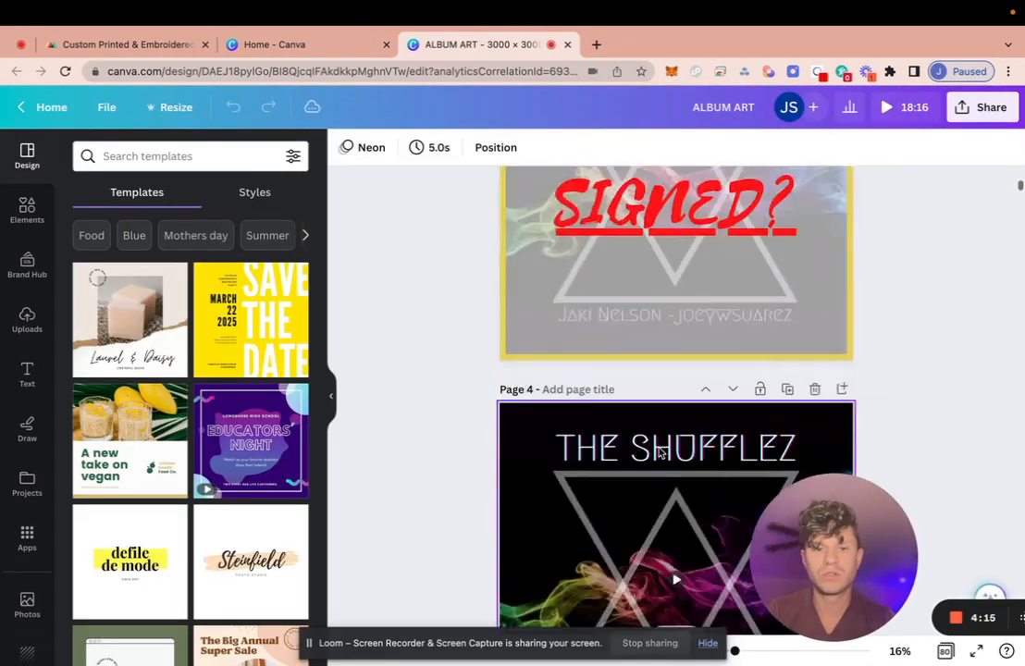
pyautogui.scroll(-20, 660, 450)
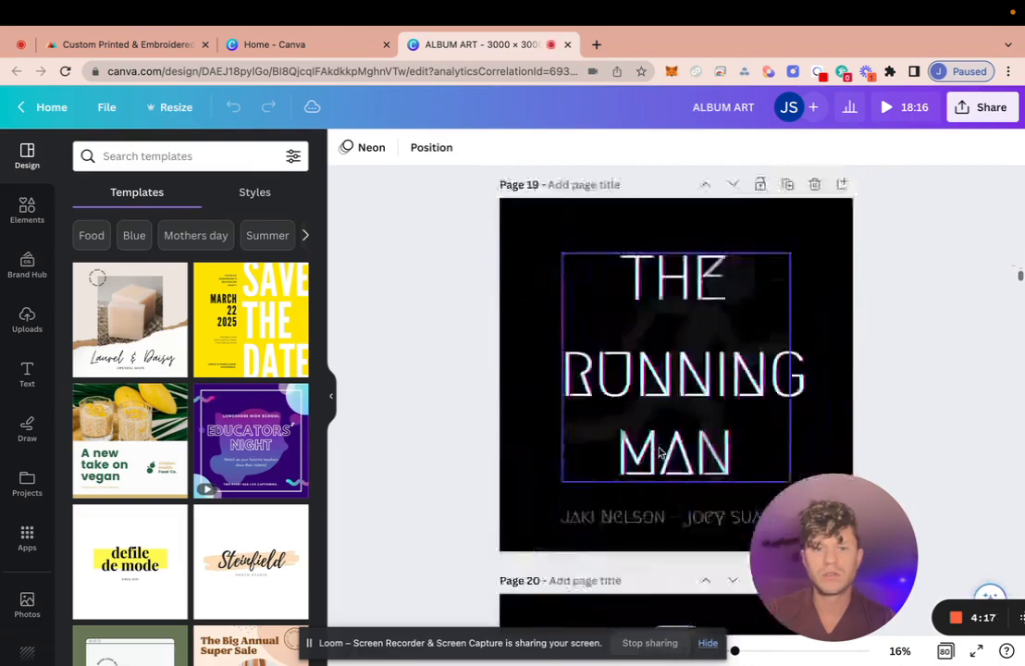
pyautogui.scroll(-3, 660, 451)
pyautogui.scroll(5, 660, 451)
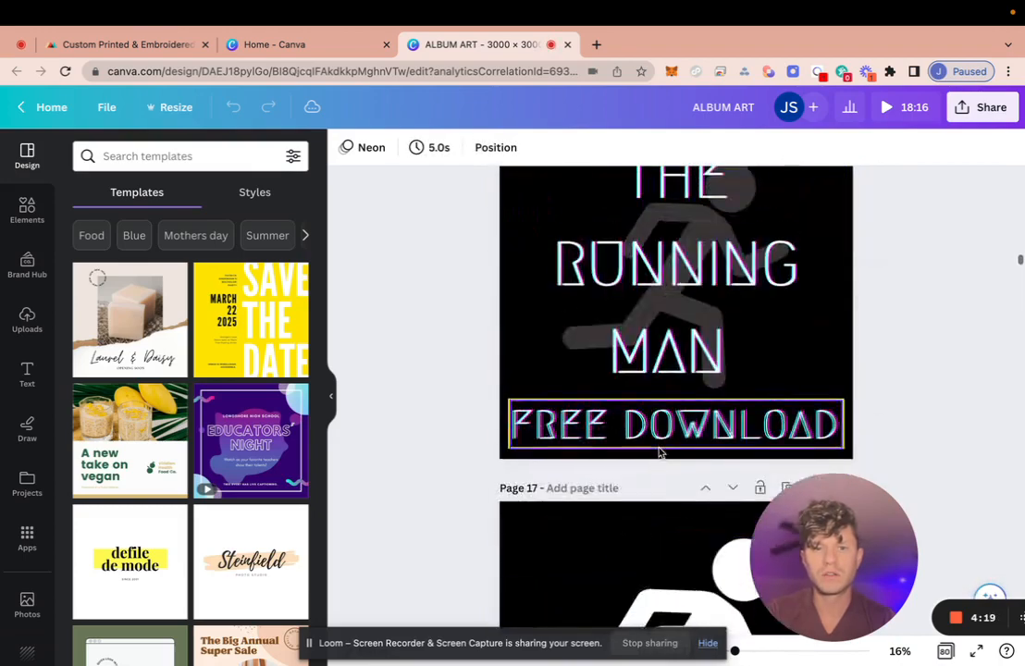
pyautogui.scroll(1, 661, 453)
pyautogui.scroll(-1, 660, 451)
pyautogui.click(659, 451)
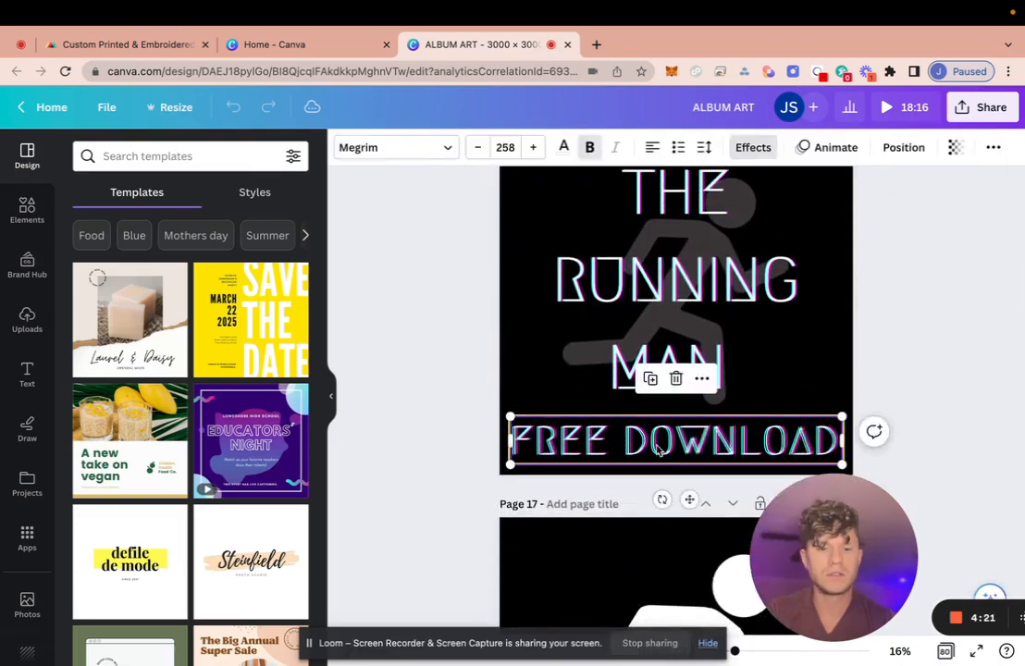
pyautogui.press('Delete')
pyautogui.click(659, 451)
pyautogui.press('Delete')
pyautogui.scroll(2, 588, 497)
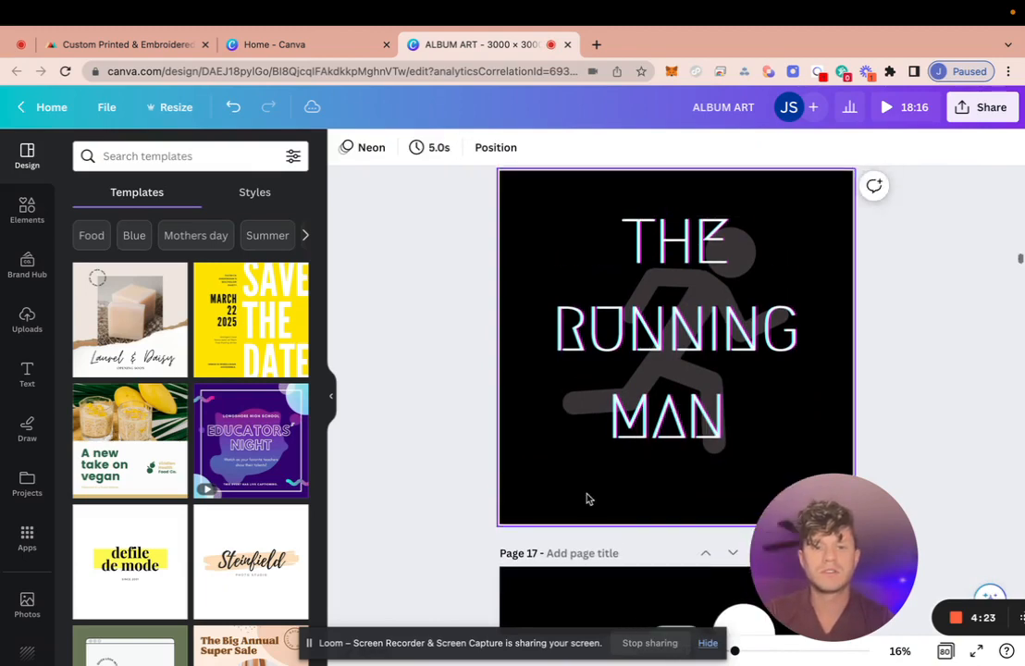
# Step: Move the "The Running Man" title together with the runner figure slightly down to center them vertically on page 16
pyautogui.click(608, 299)
pyautogui.moveTo(778, 426); pyautogui.dragTo(773, 433)
pyautogui.click(885, 247)
pyautogui.scroll(2, 886, 248)
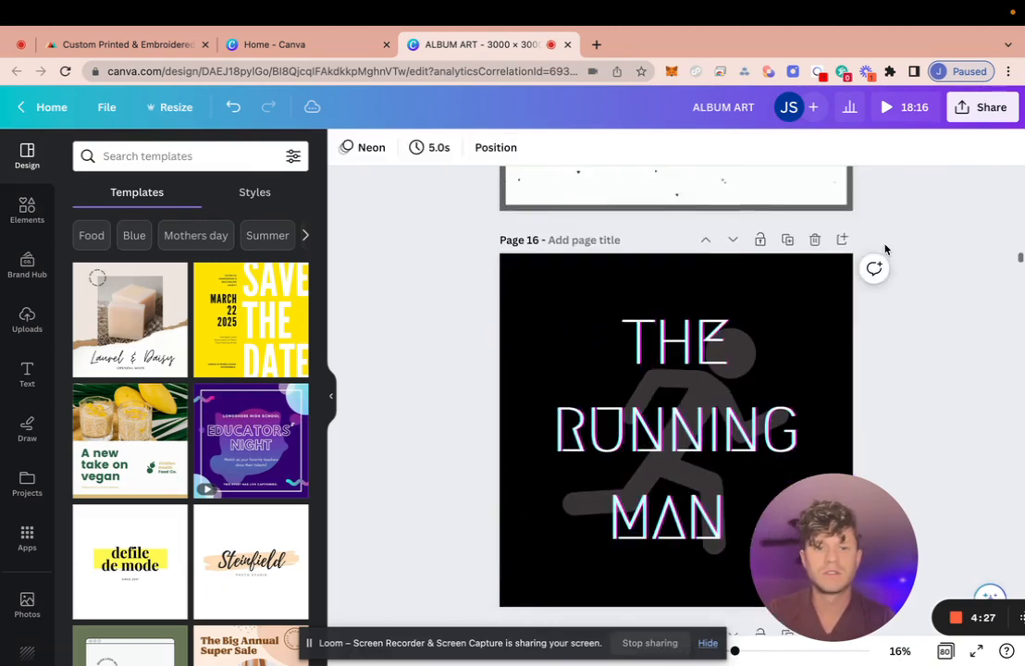
# Step: Download only page 16 as a JPG at size 1 (3,000 × 3,000 px) and quality 80
pyautogui.click(990, 108)
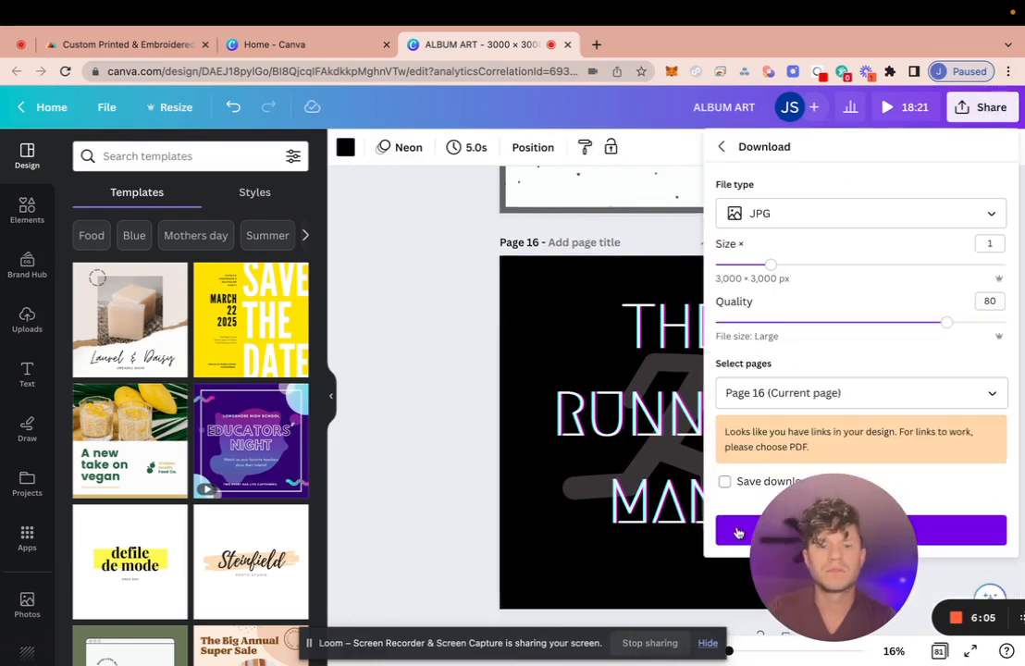
pyautogui.click(738, 533)
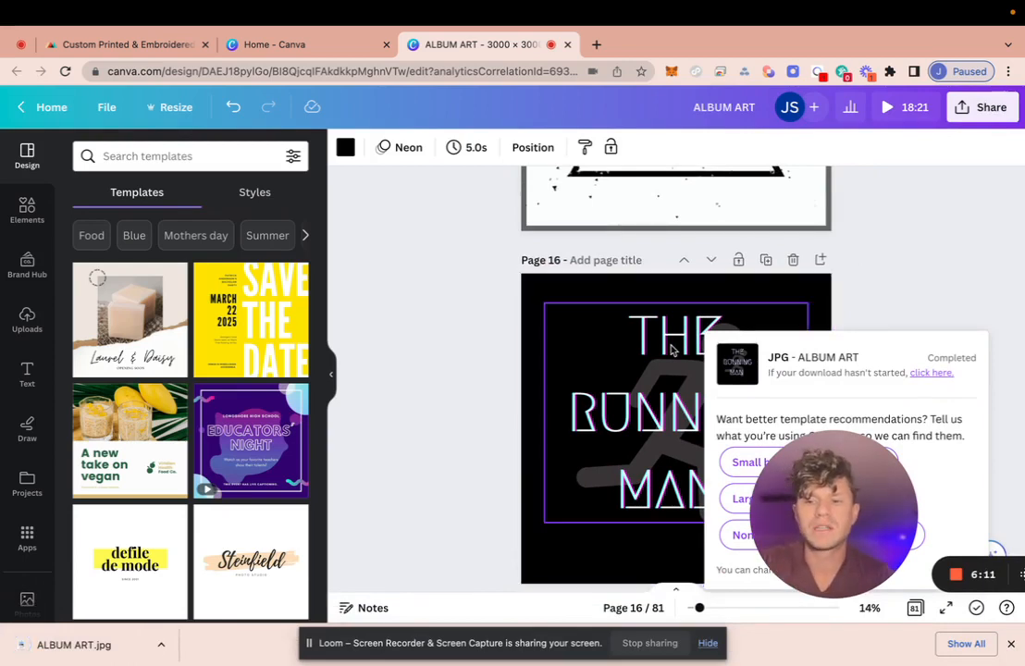
# Step: Switch back to Printful and place the downloaded ALBUM ART.jpg on the front of the tee
pyautogui.click(167, 47)
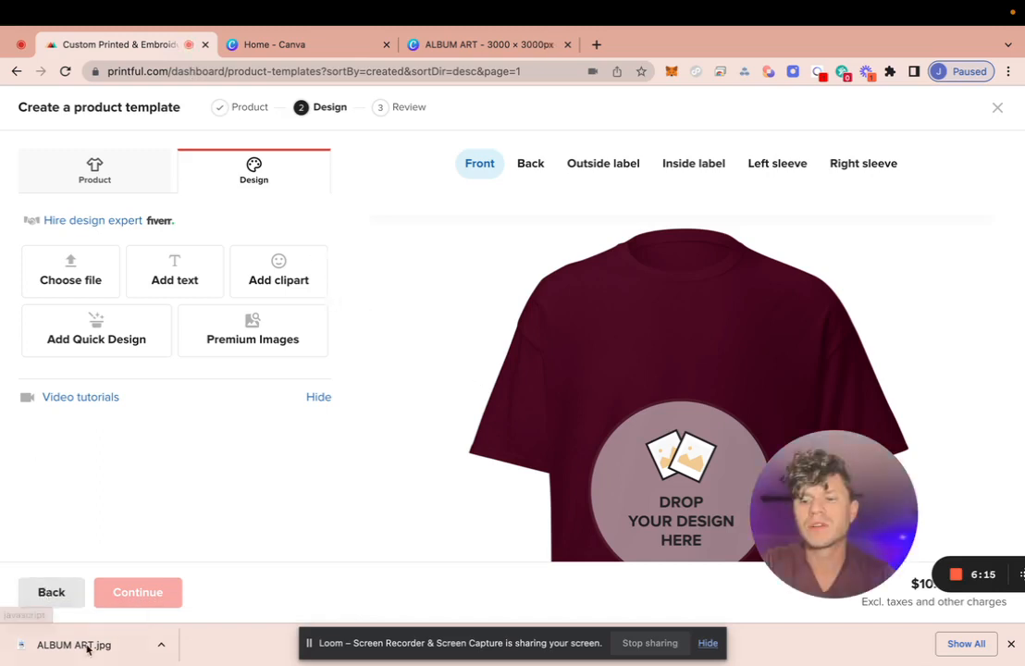
pyautogui.moveTo(92, 650); pyautogui.dragTo(94, 370)
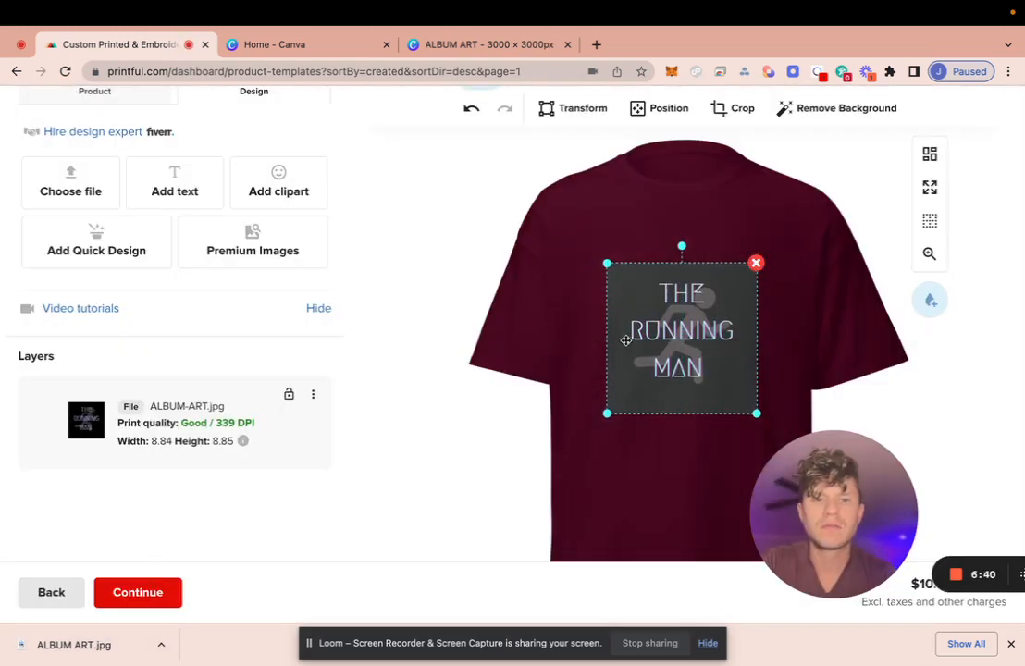
pyautogui.click(488, 469)
pyautogui.click(669, 381)
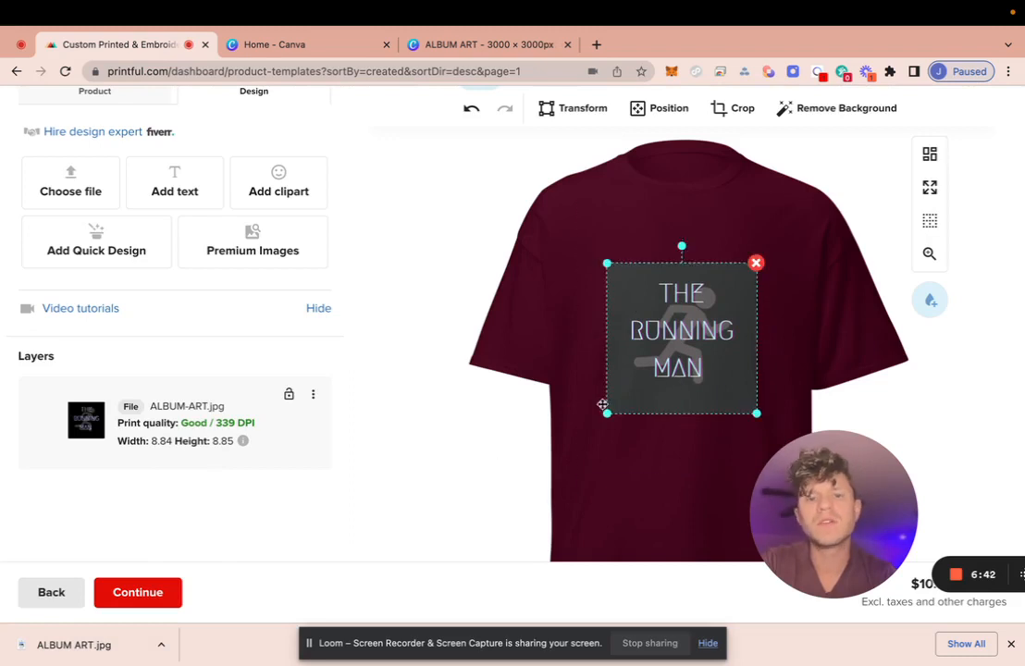
pyautogui.click(463, 460)
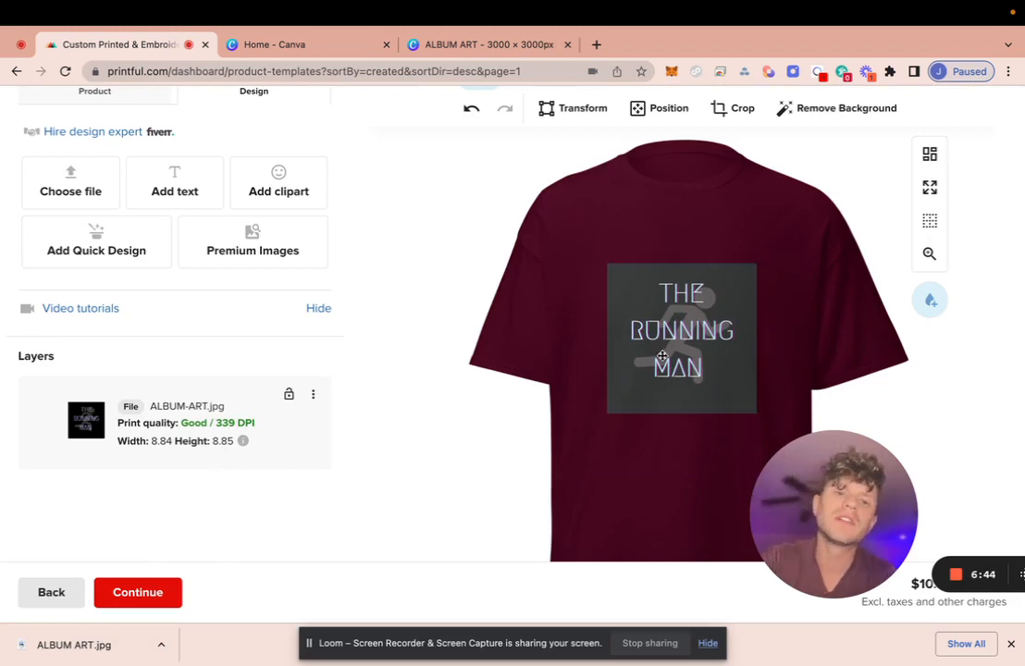
# Step: Check the artwork across the color variants and shift it slightly lower on the tee's chest
pyautogui.scroll(-2, 485, 422)
pyautogui.scroll(2, 480, 423)
pyautogui.scroll(-3, 478, 423)
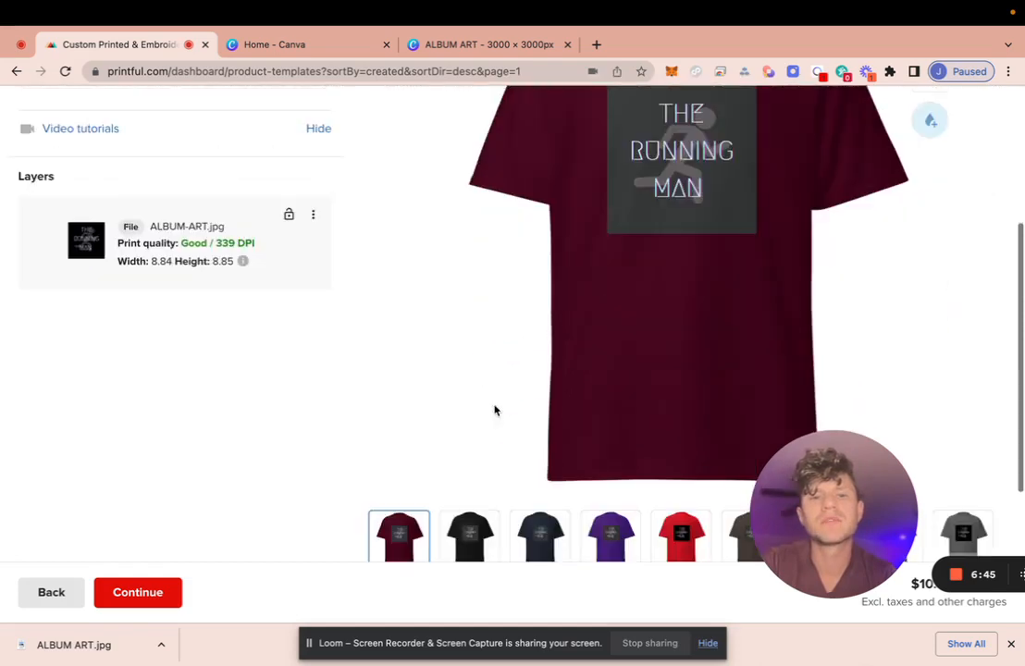
pyautogui.scroll(3, 494, 410)
pyautogui.moveTo(645, 361); pyautogui.dragTo(658, 369)
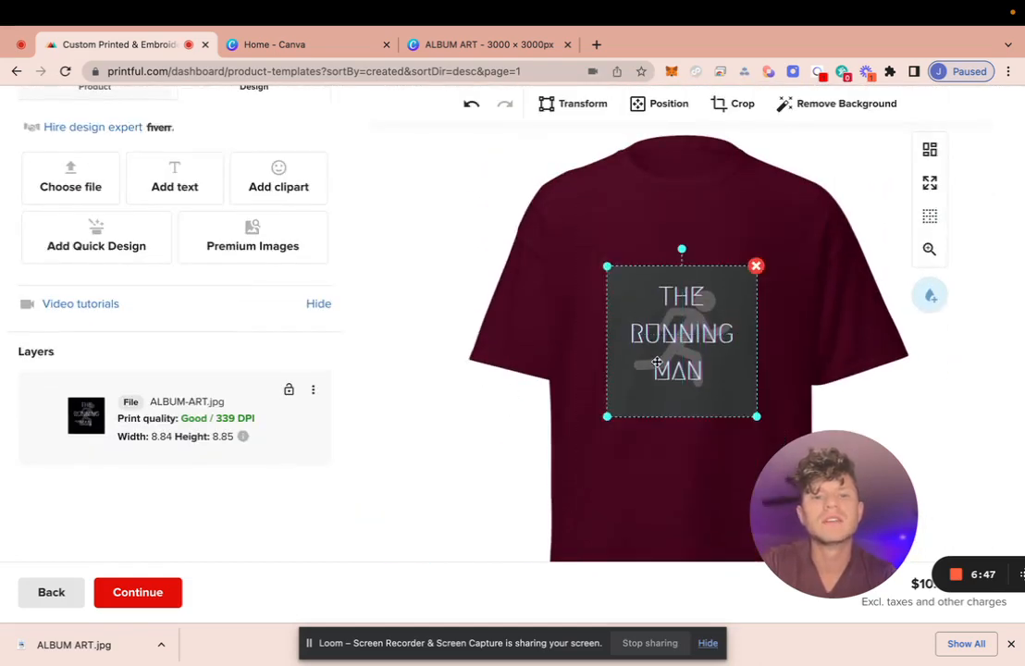
pyautogui.click(458, 416)
# Step: Preview the artwork on the Black color variant of the tee
pyautogui.scroll(1, 456, 417)
pyautogui.scroll(-3, 457, 414)
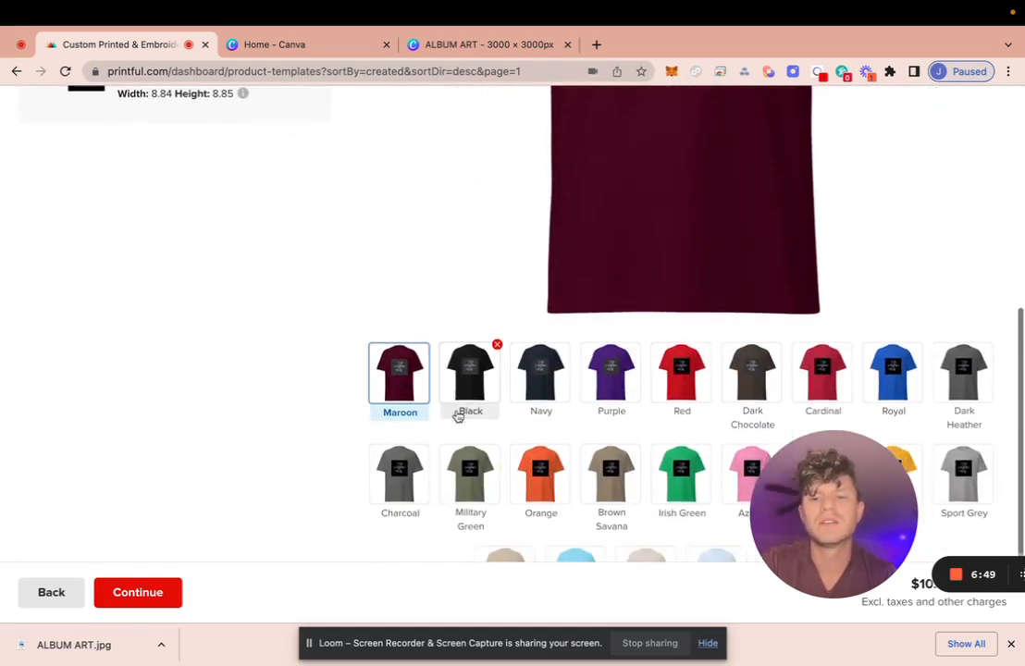
pyautogui.click(468, 401)
pyautogui.scroll(3, 467, 400)
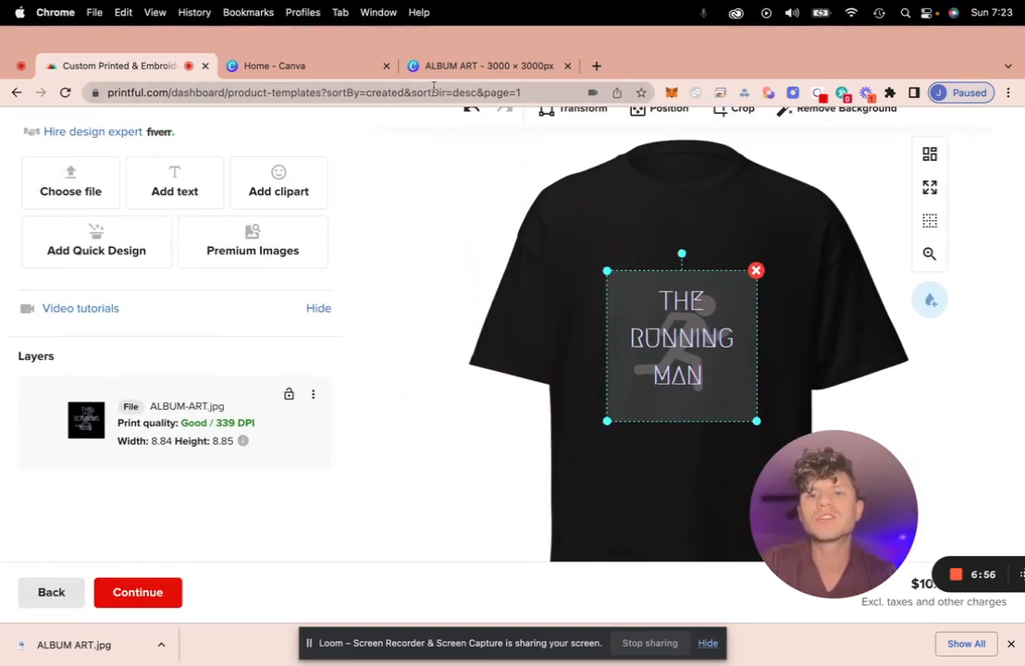
# Step: Switch to the ALBUM ART design in Canva and inspect the title text and black background of page 16
pyautogui.click(481, 67)
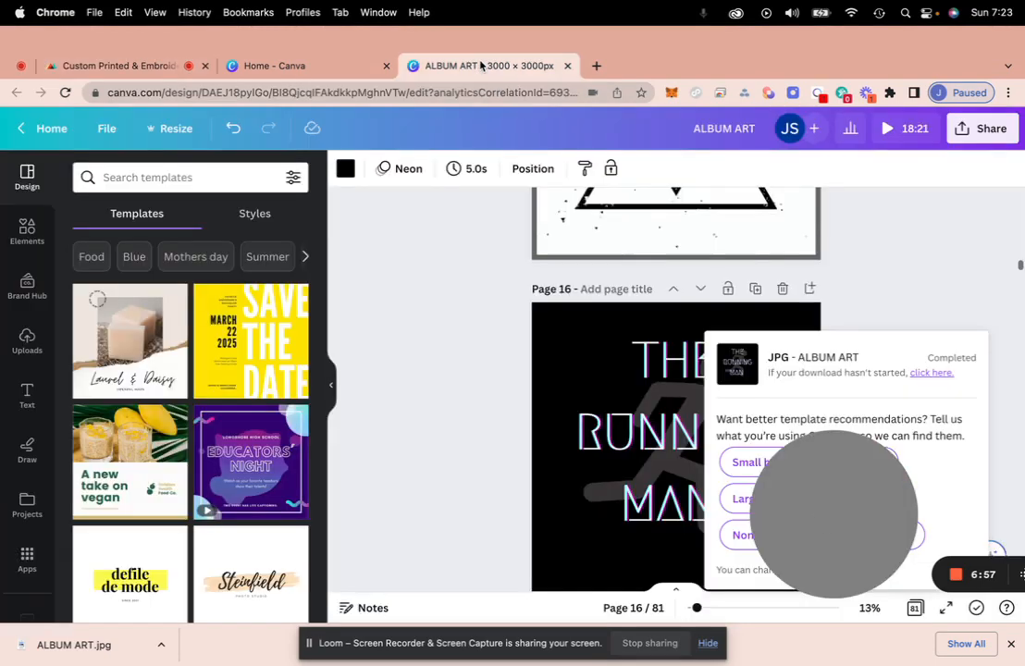
pyautogui.click(593, 312)
pyautogui.click(580, 298)
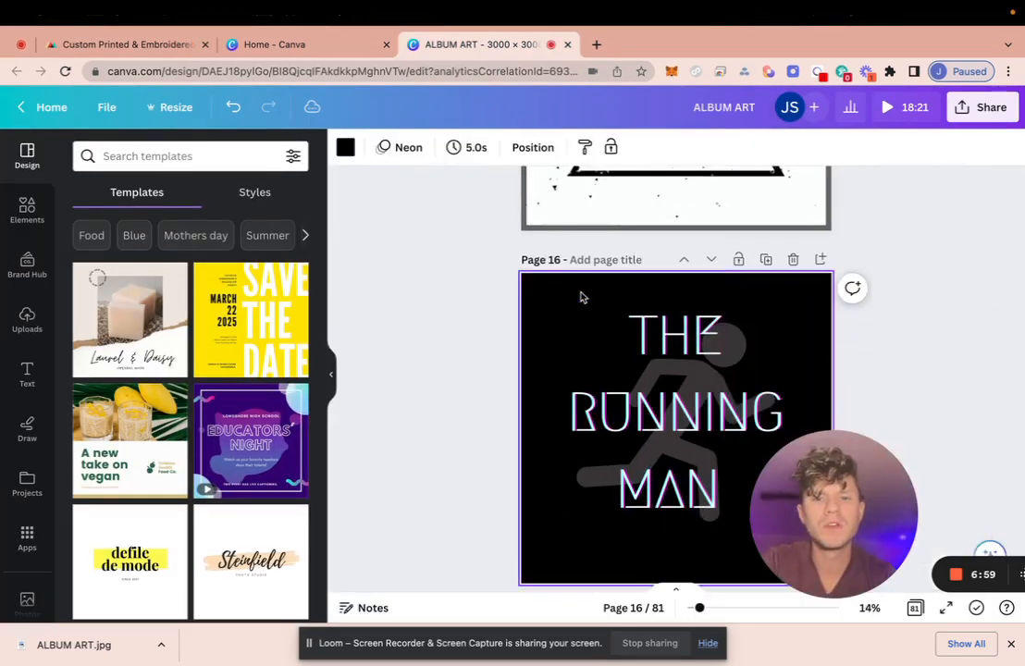
pyautogui.click(677, 398)
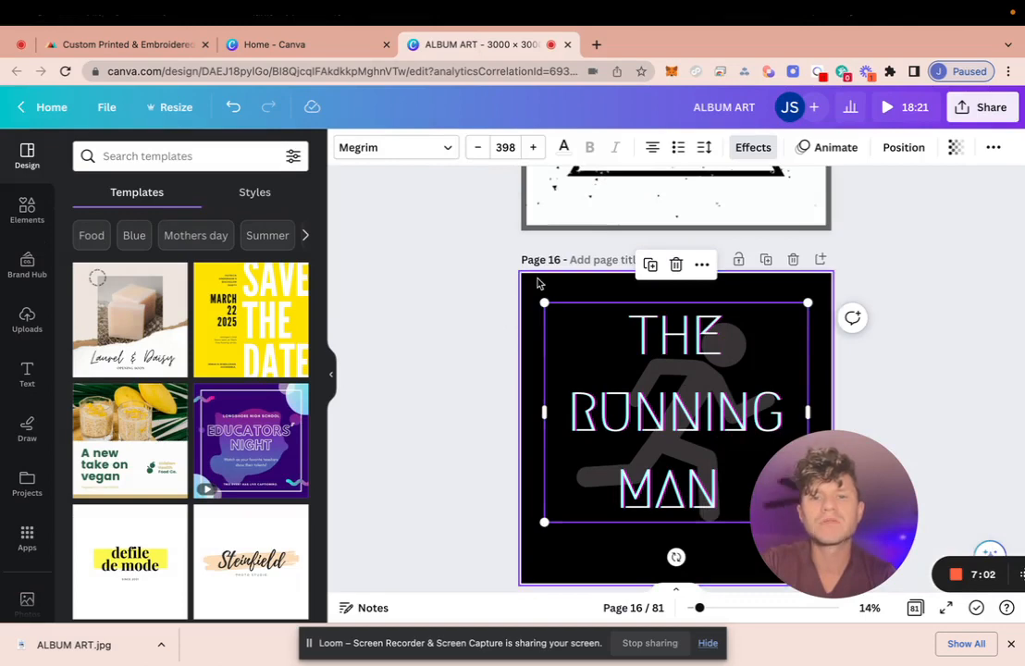
pyautogui.click(540, 283)
pyautogui.click(588, 332)
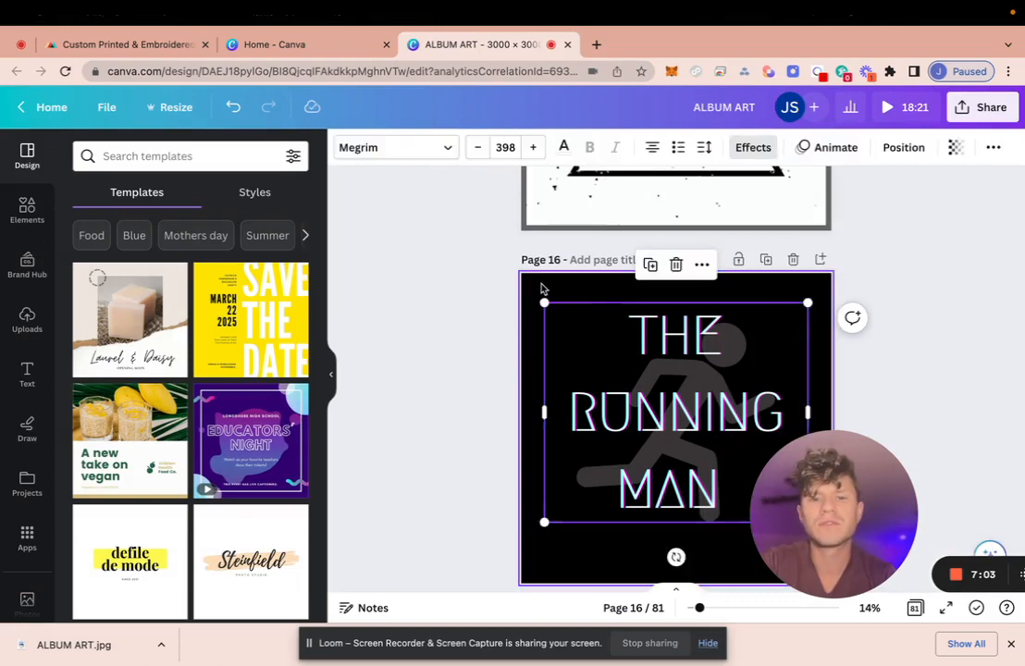
pyautogui.click(542, 286)
pyautogui.click(1001, 115)
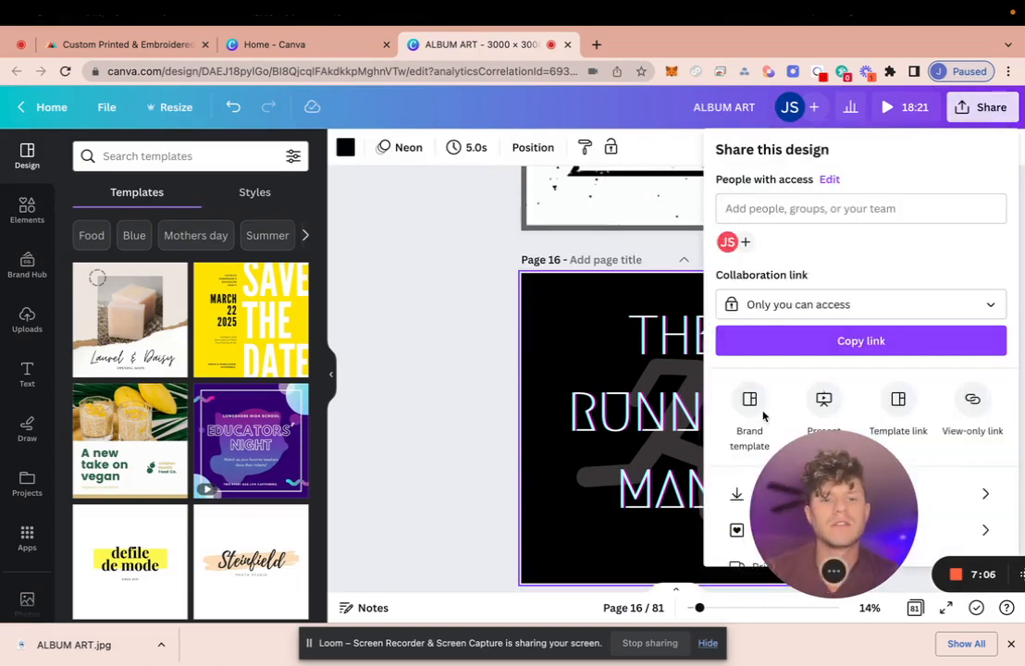
pyautogui.scroll(-2, 746, 401)
pyautogui.click(981, 108)
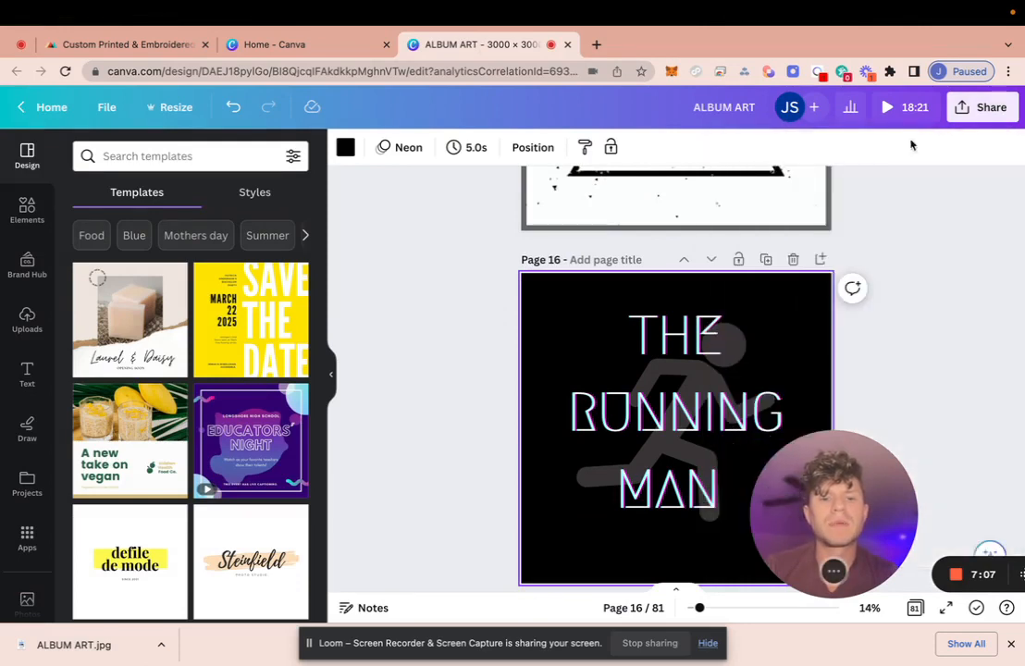
# Step: Open the download settings of the ALBUM ART design and limit the exported pages to page 16
pyautogui.click(985, 108)
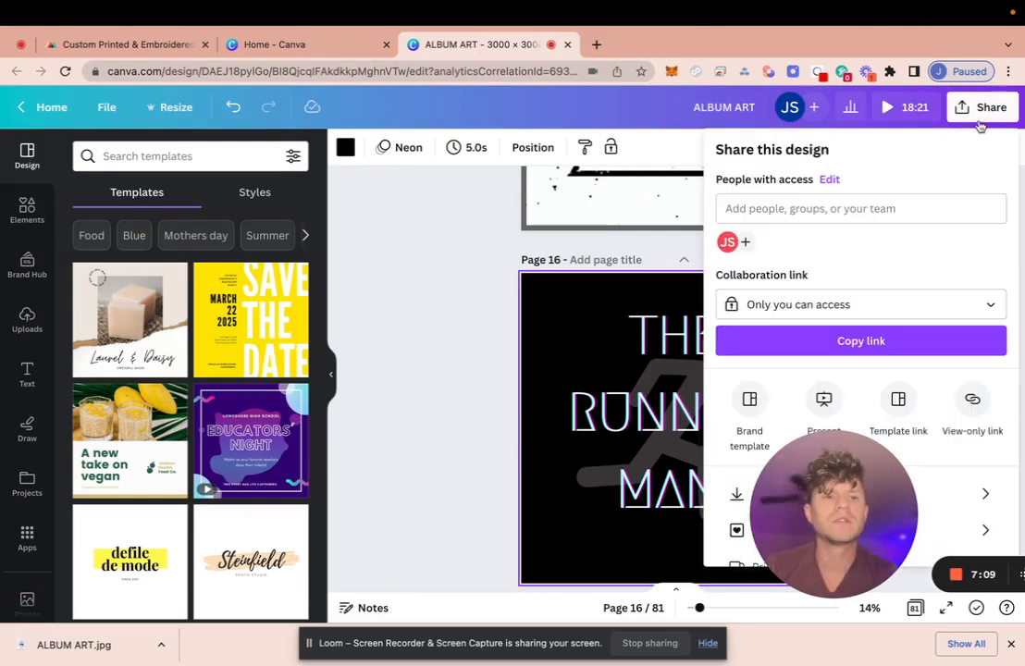
pyautogui.scroll(-2, 940, 417)
pyautogui.click(929, 444)
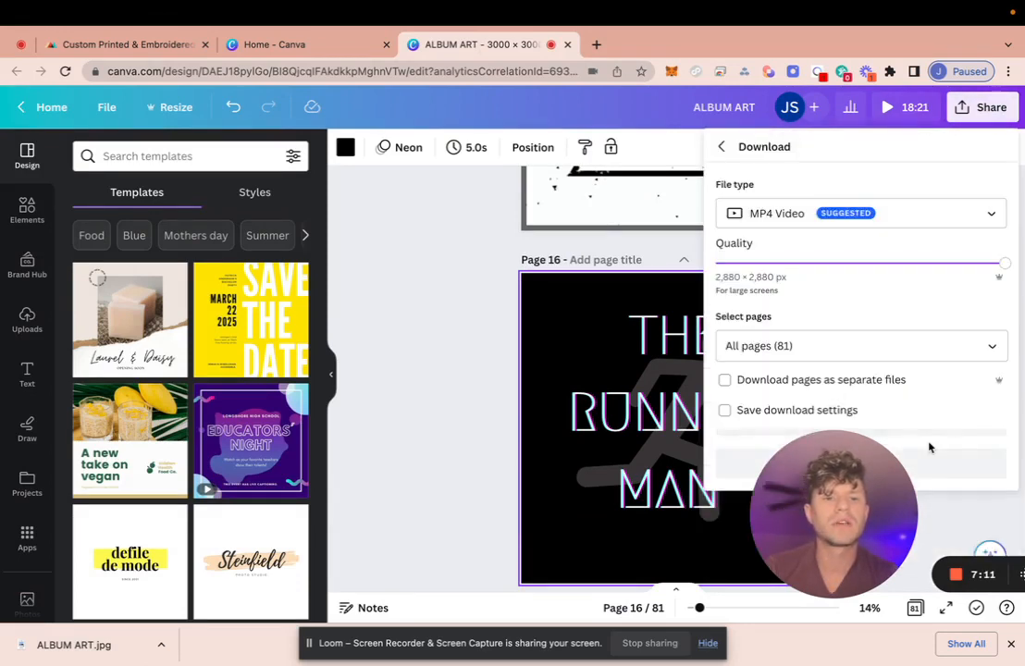
pyautogui.click(805, 345)
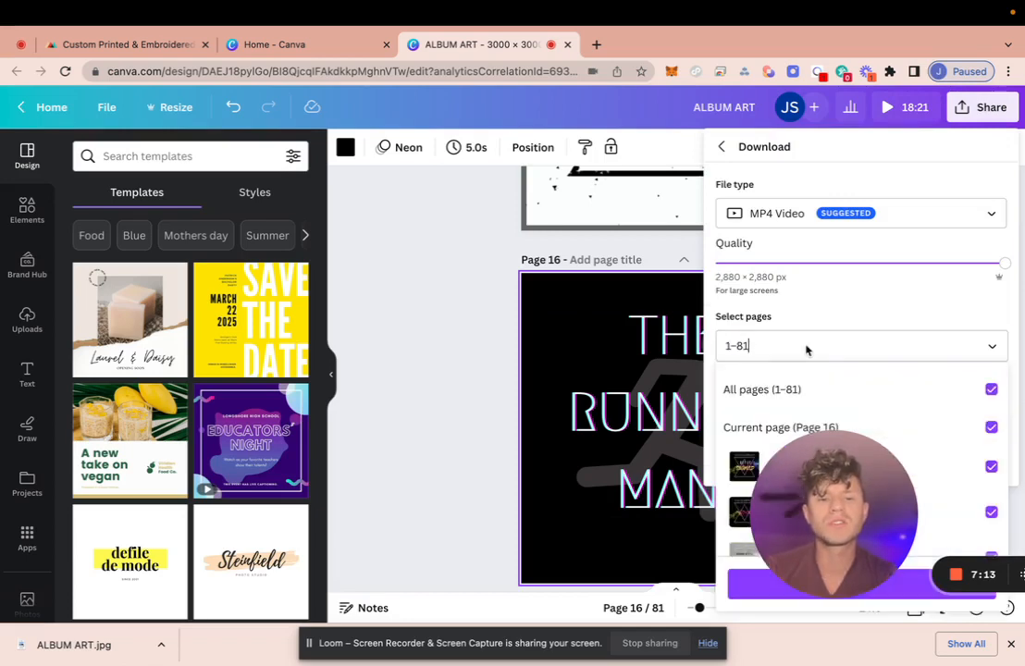
pyautogui.press('BackSpace')
pyautogui.write('6')
pyautogui.click(835, 166)
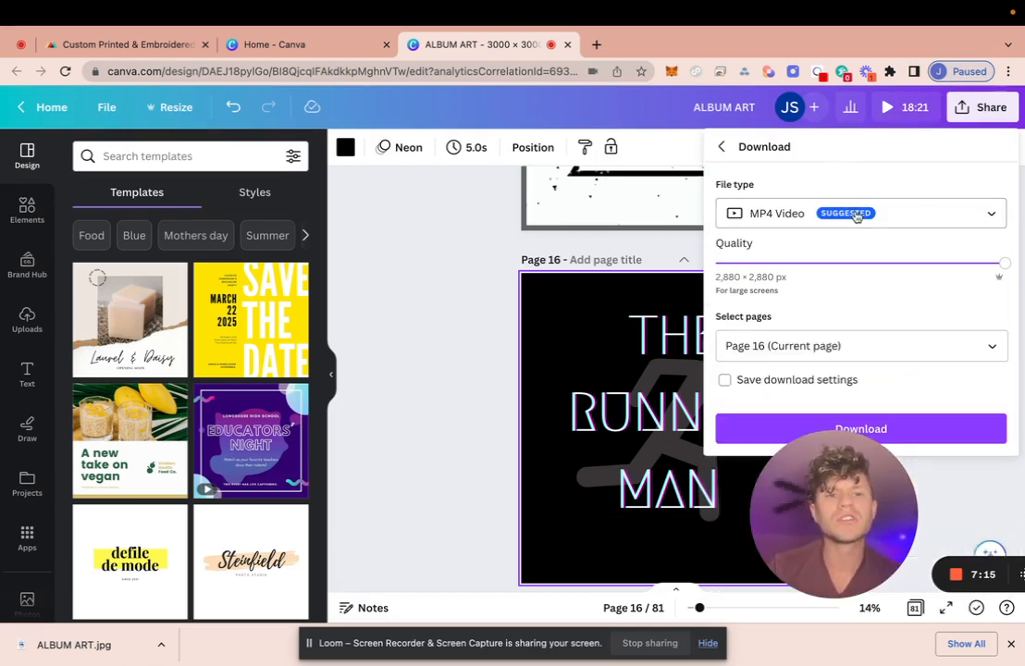
# Step: Download page 16 of the ALBUM ART design as a PNG with a transparent background
pyautogui.click(860, 213)
pyautogui.click(813, 304)
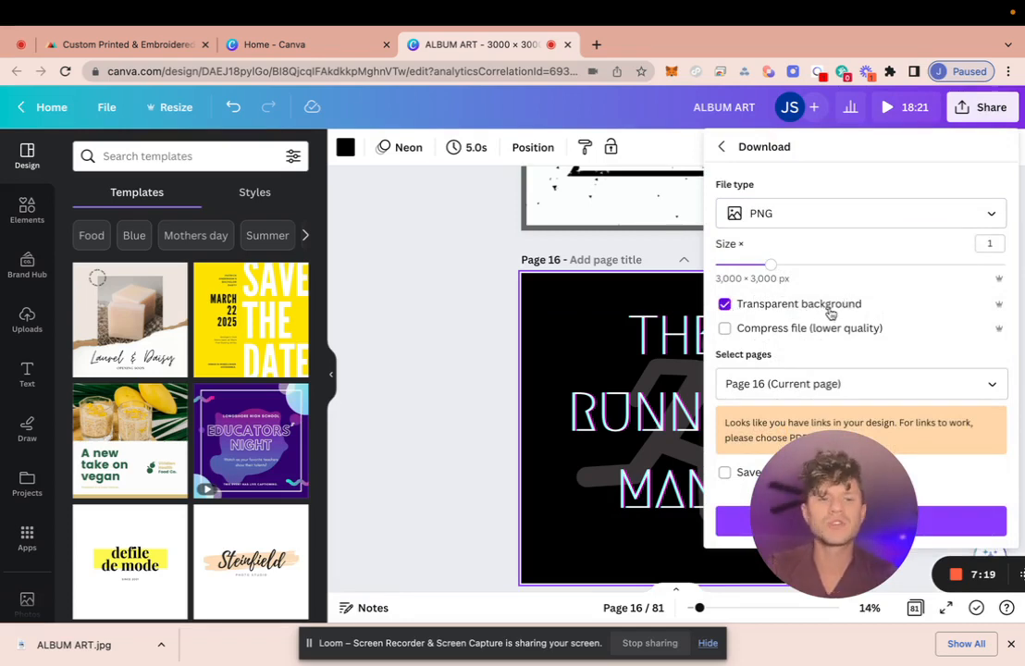
pyautogui.click(966, 523)
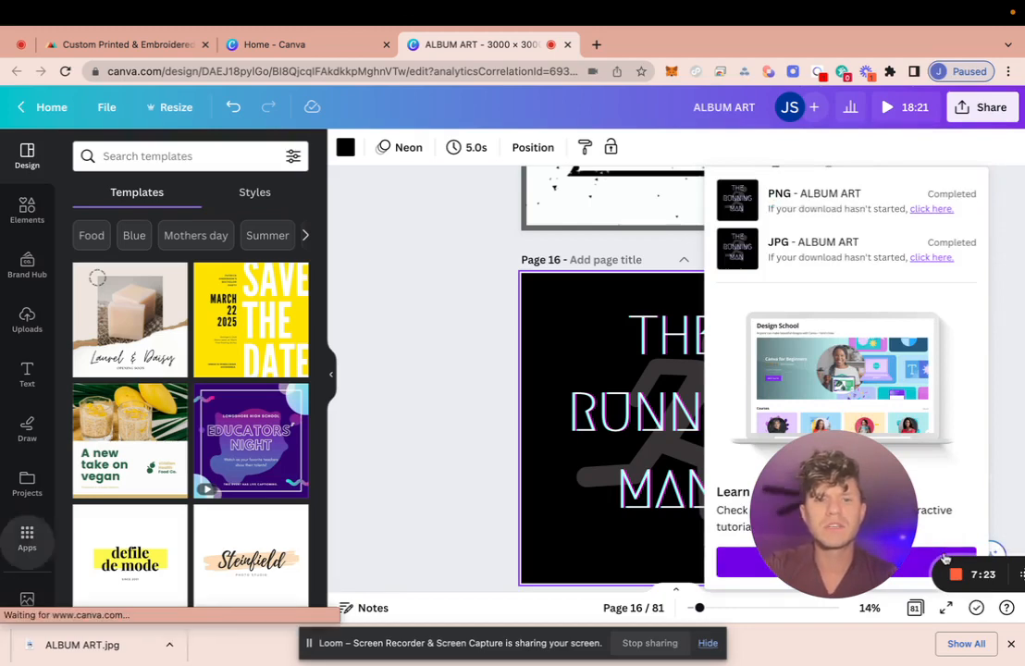
# Step: Switch back to the Printful product template and remove the ALBUM-ART.jpg layer from the tee's front
pyautogui.click(338, 56)
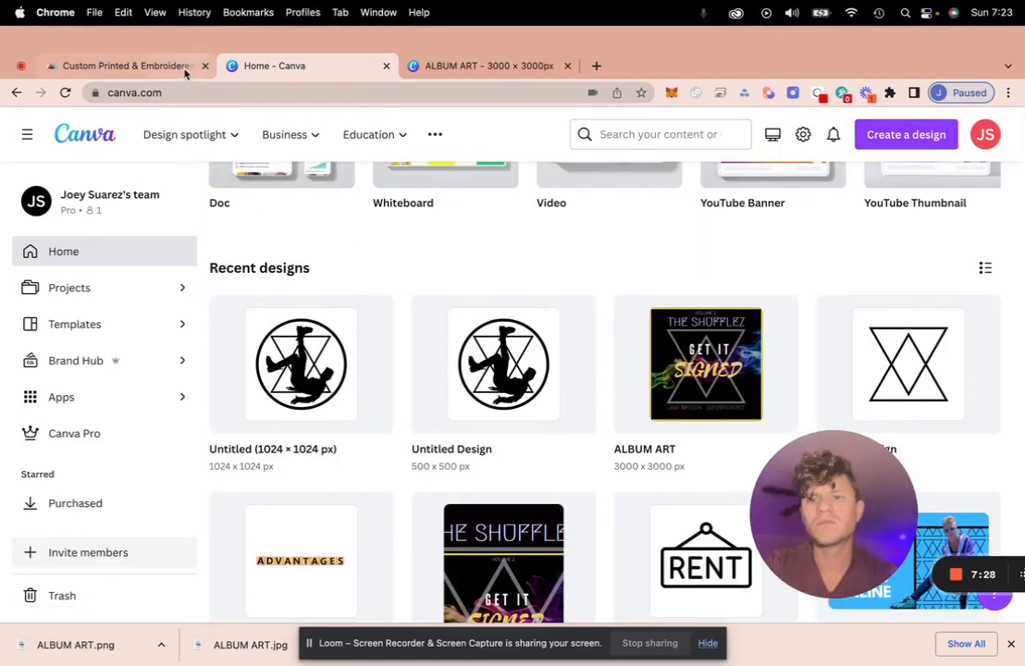
pyautogui.click(176, 65)
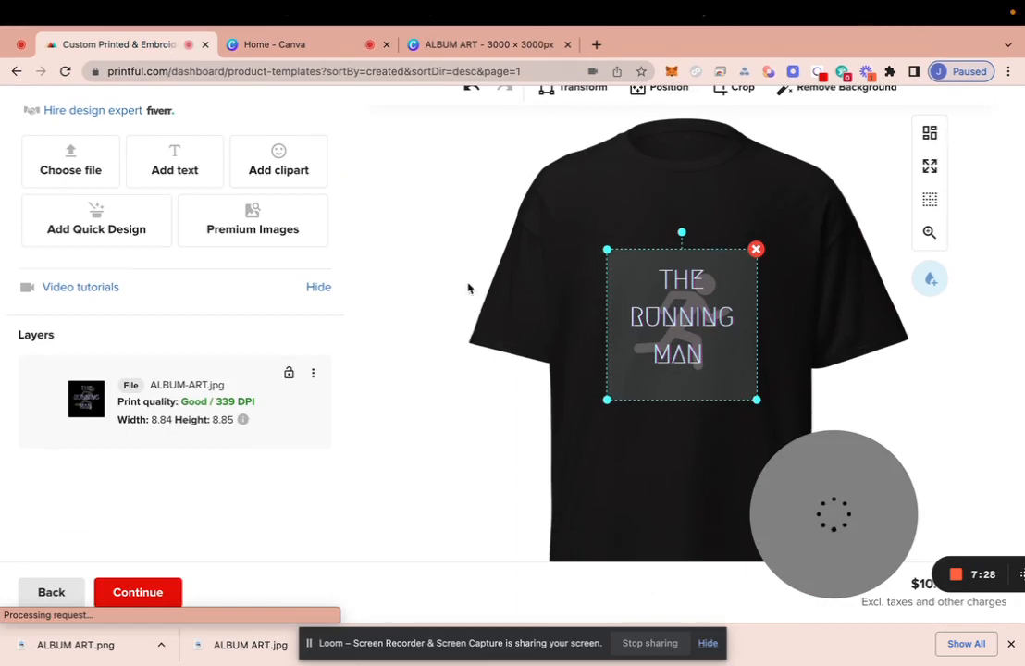
pyautogui.click(314, 374)
pyautogui.click(193, 465)
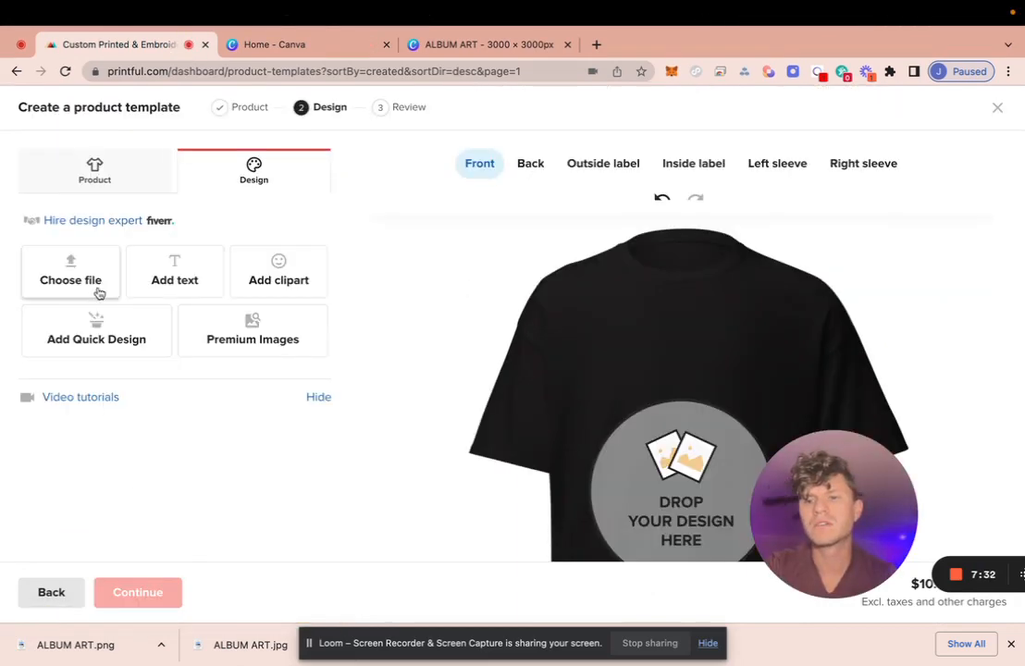
# Step: Upload ALBUM ART.png to the store's file library and place it on the front of the tee
pyautogui.click(120, 279)
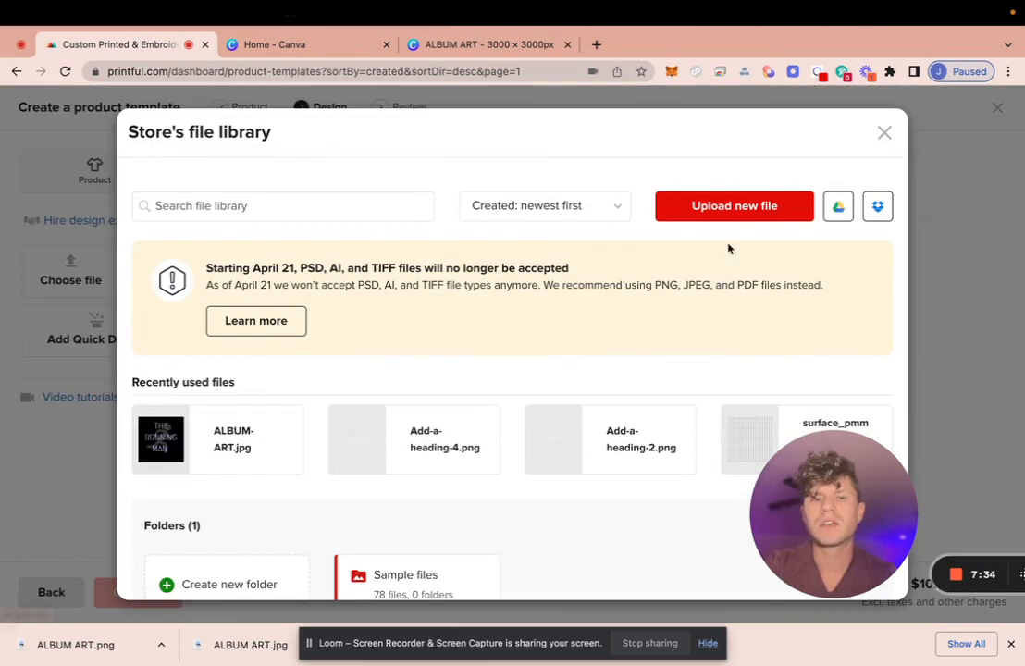
pyautogui.moveTo(333, 368); pyautogui.dragTo(332, 367)
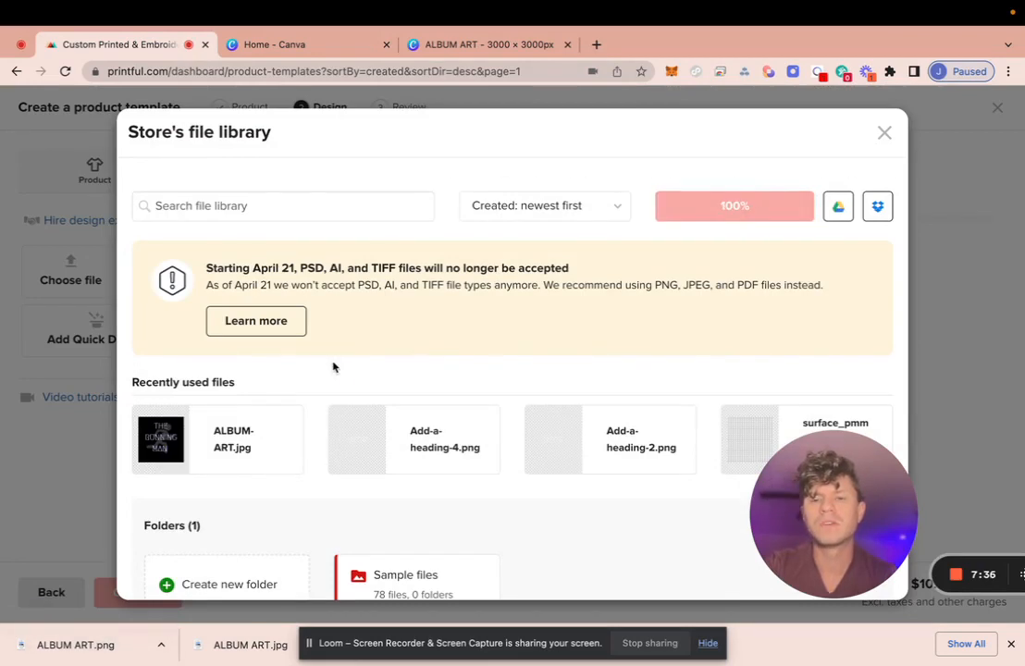
pyautogui.moveTo(118, 630); pyautogui.dragTo(343, 209)
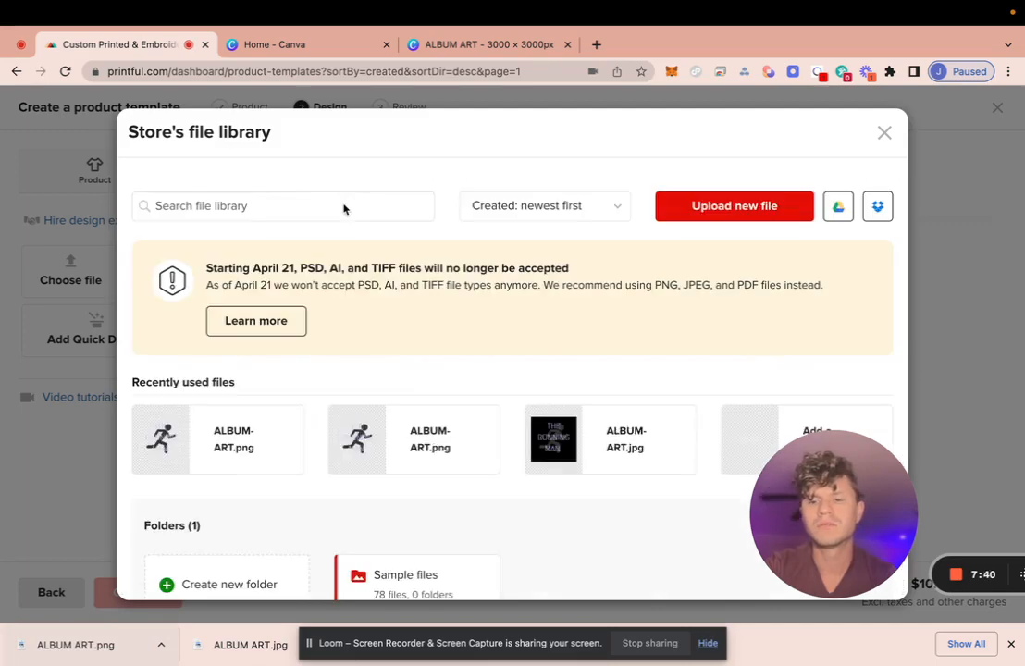
pyautogui.moveTo(238, 457)
pyautogui.click(200, 441)
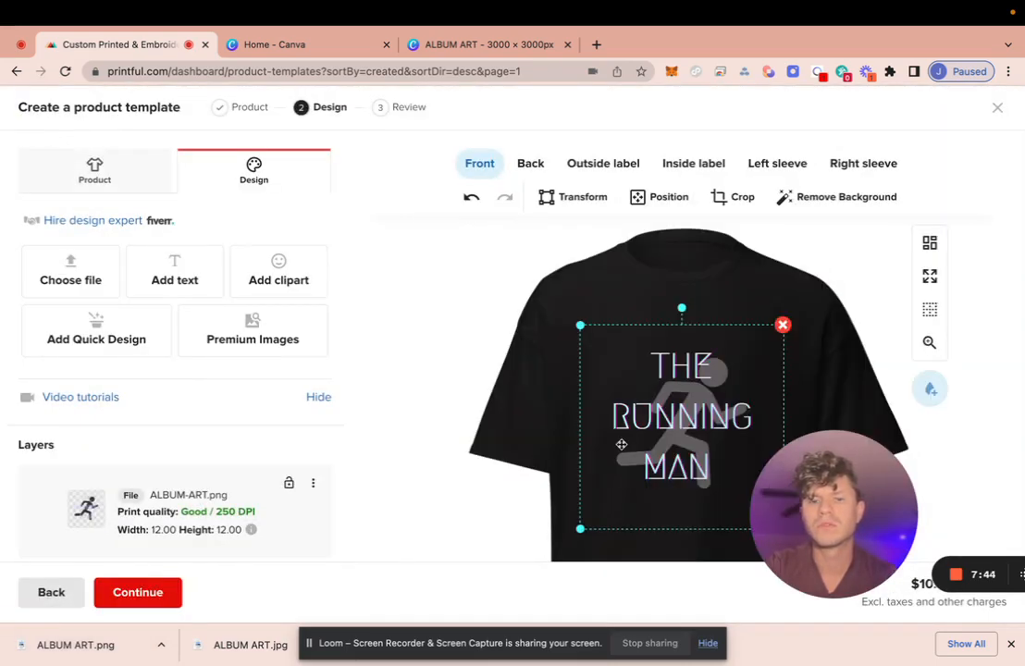
# Step: Move the transparent artwork up onto the tee's upper chest, keeping it horizontally centered
pyautogui.scroll(-4, 622, 445)
pyautogui.scroll(4, 622, 444)
pyautogui.scroll(-1, 622, 444)
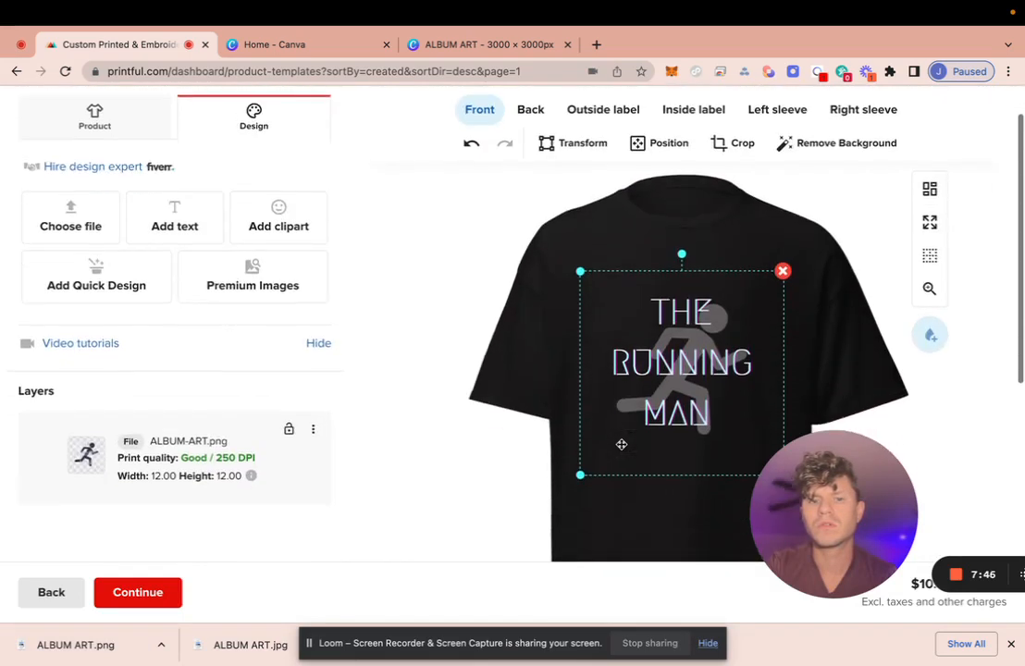
pyautogui.scroll(-1, 622, 444)
pyautogui.scroll(1, 620, 442)
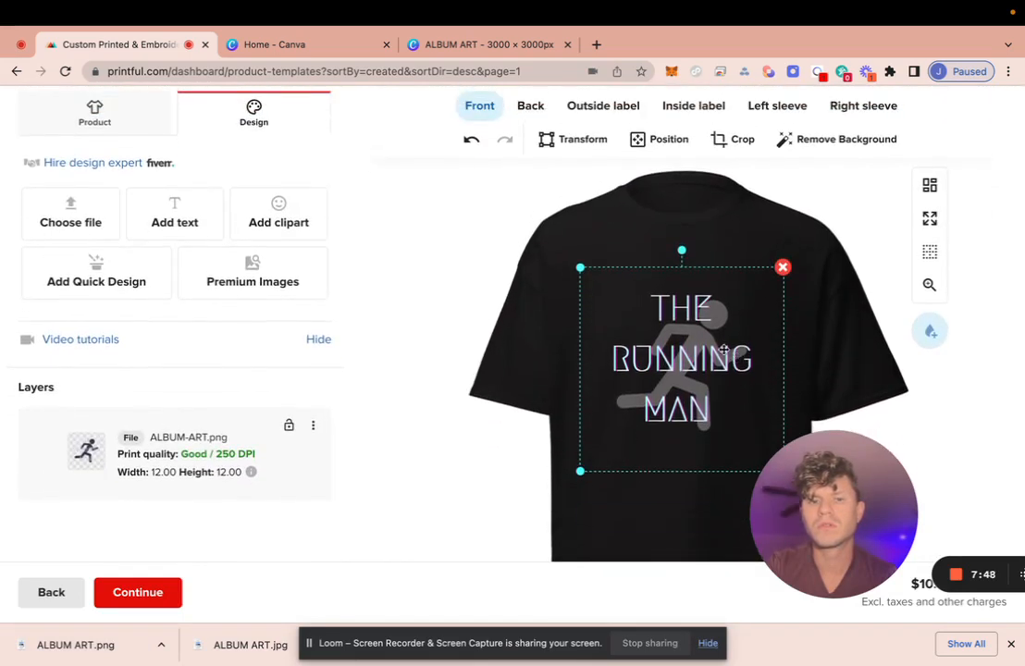
pyautogui.moveTo(725, 350); pyautogui.dragTo(703, 328)
pyautogui.click(805, 310)
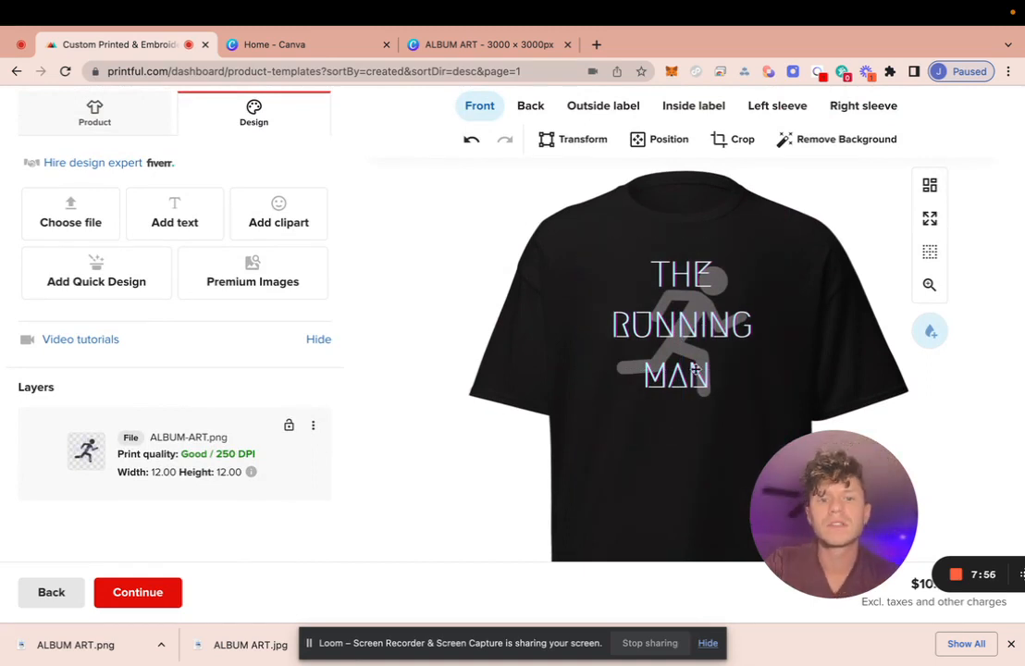
pyautogui.scroll(-1, 695, 369)
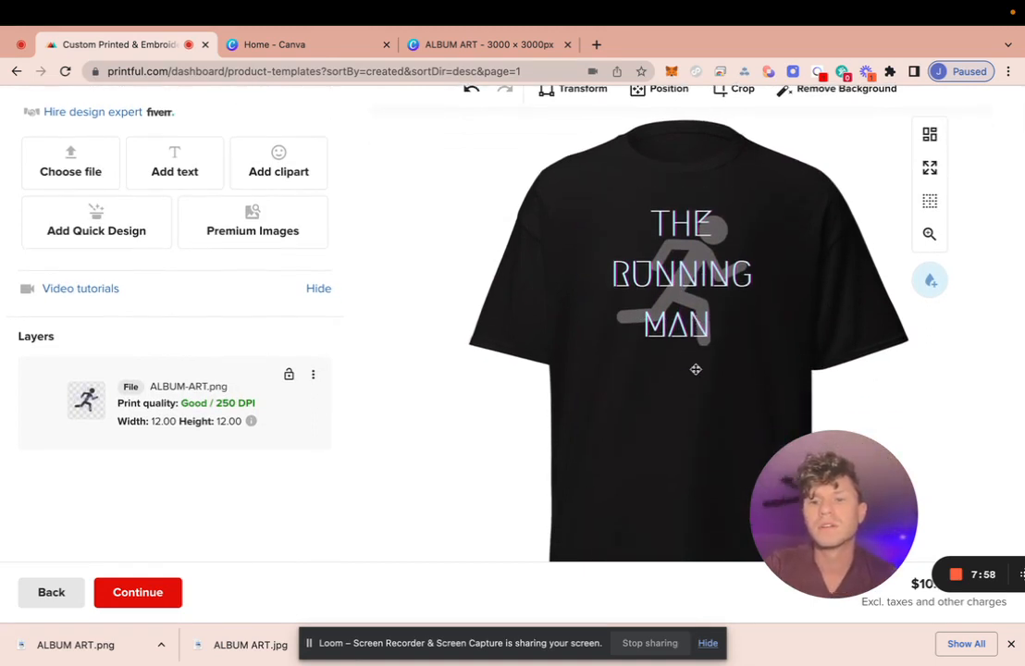
pyautogui.scroll(1, 696, 369)
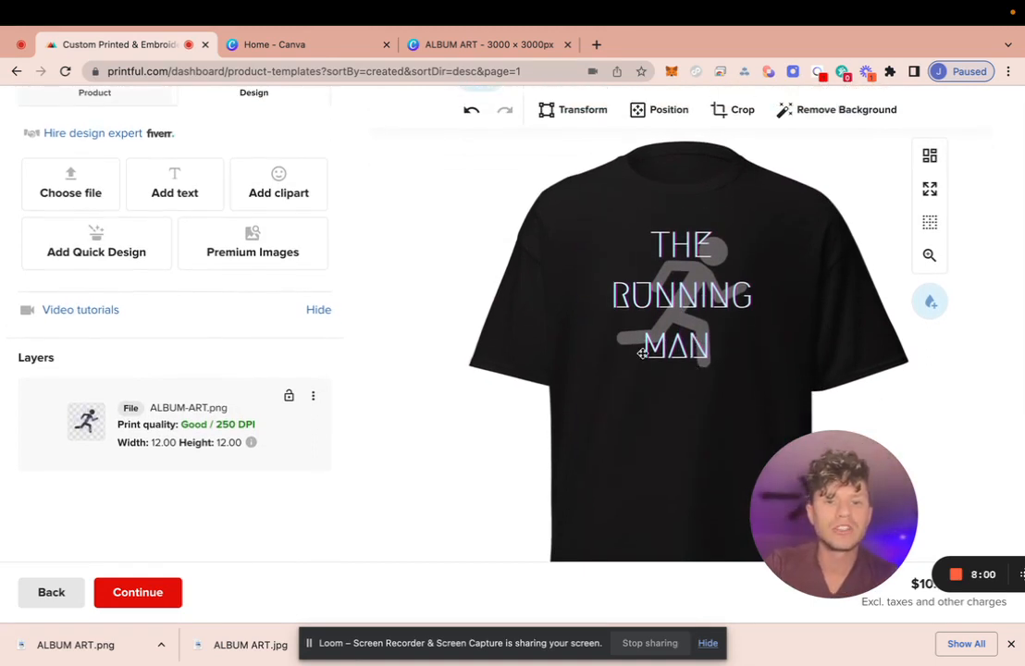
pyautogui.moveTo(658, 280); pyautogui.dragTo(618, 338)
# Step: Preview the transparent artwork on the Navy, Red and Cardinal color variants of the tee
pyautogui.scroll(-4, 618, 339)
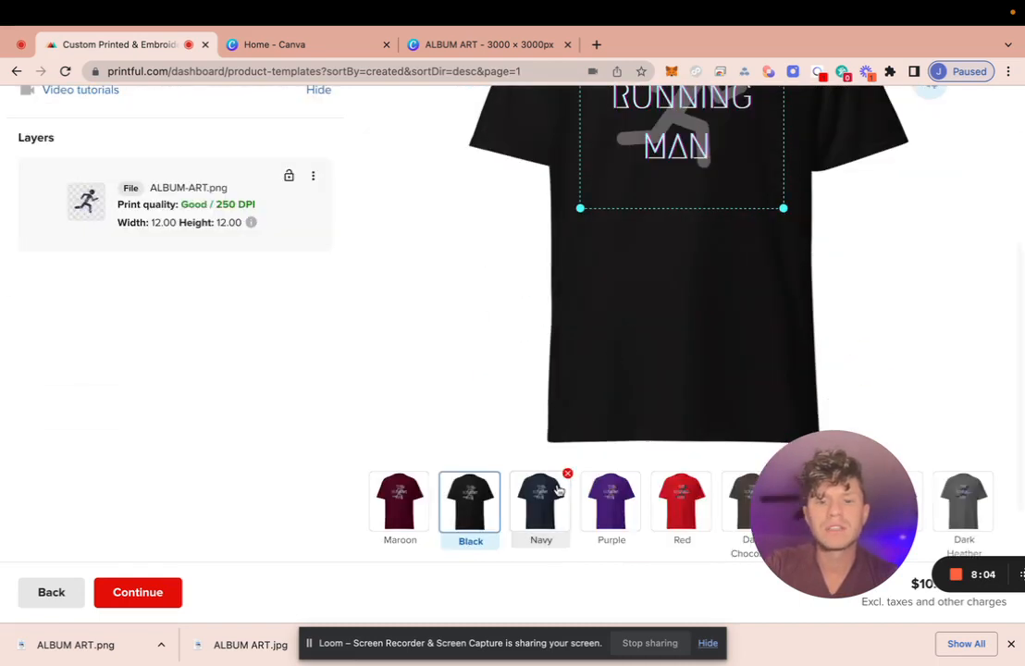
pyautogui.click(532, 493)
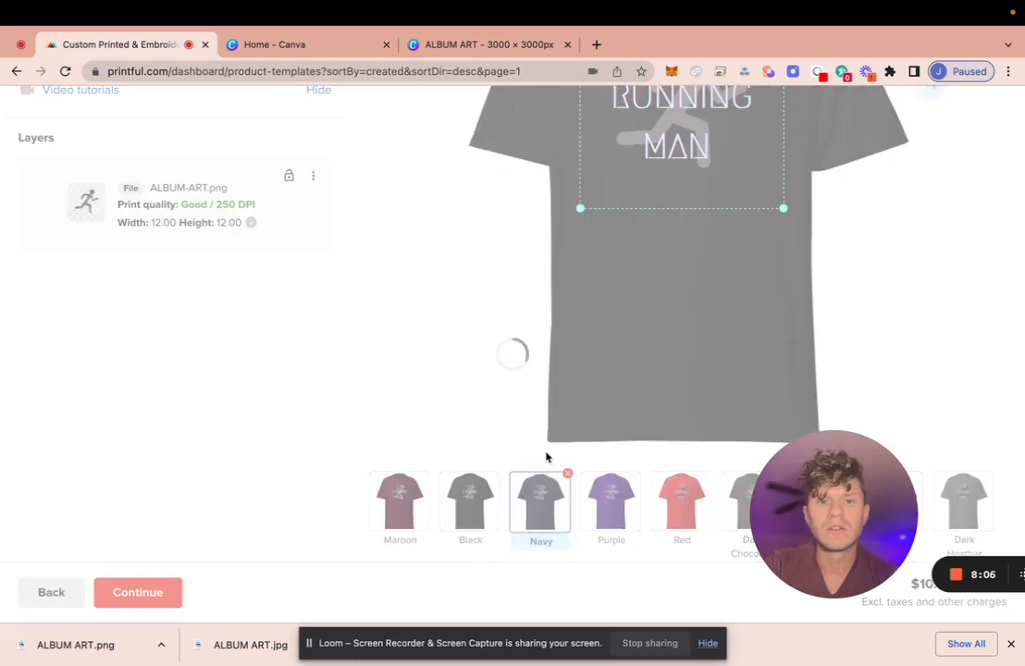
pyautogui.scroll(2, 551, 371)
pyautogui.scroll(-3, 550, 371)
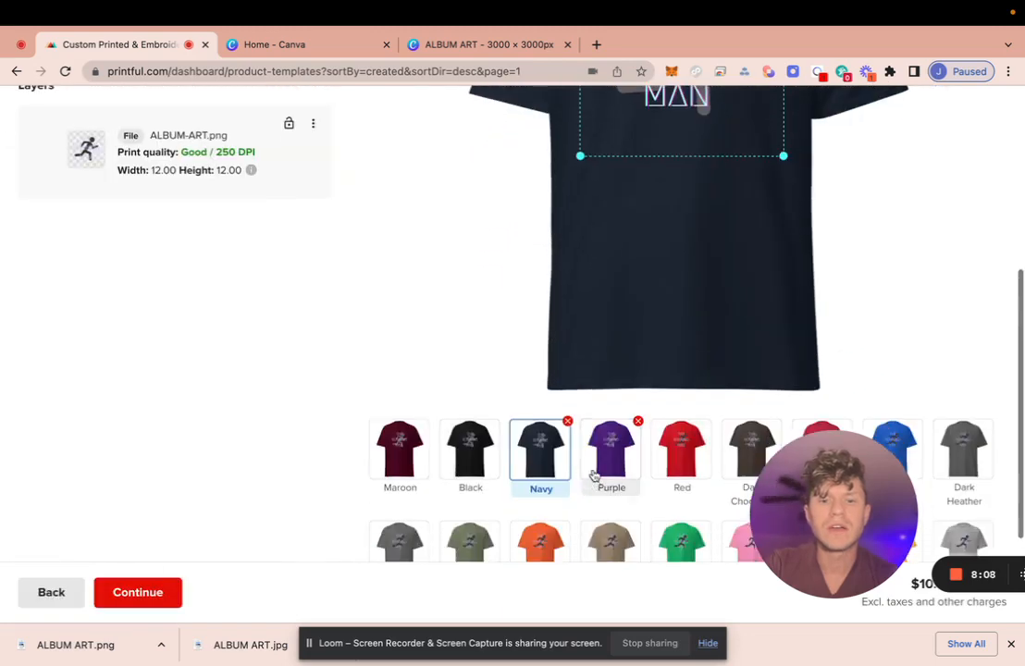
pyautogui.click(675, 446)
pyautogui.scroll(3, 672, 446)
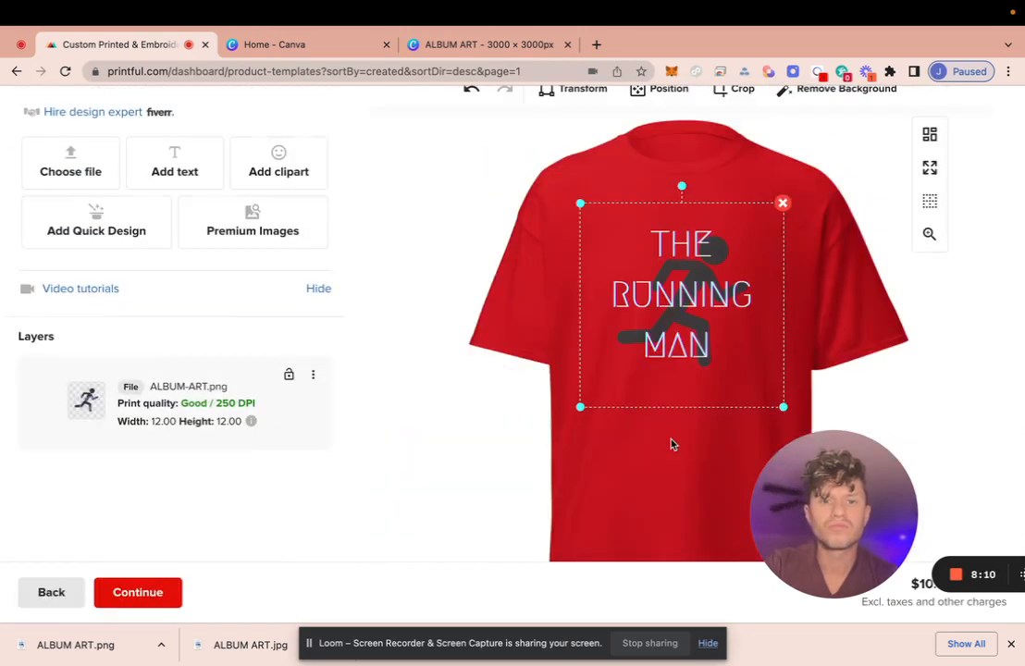
pyautogui.scroll(-3, 673, 444)
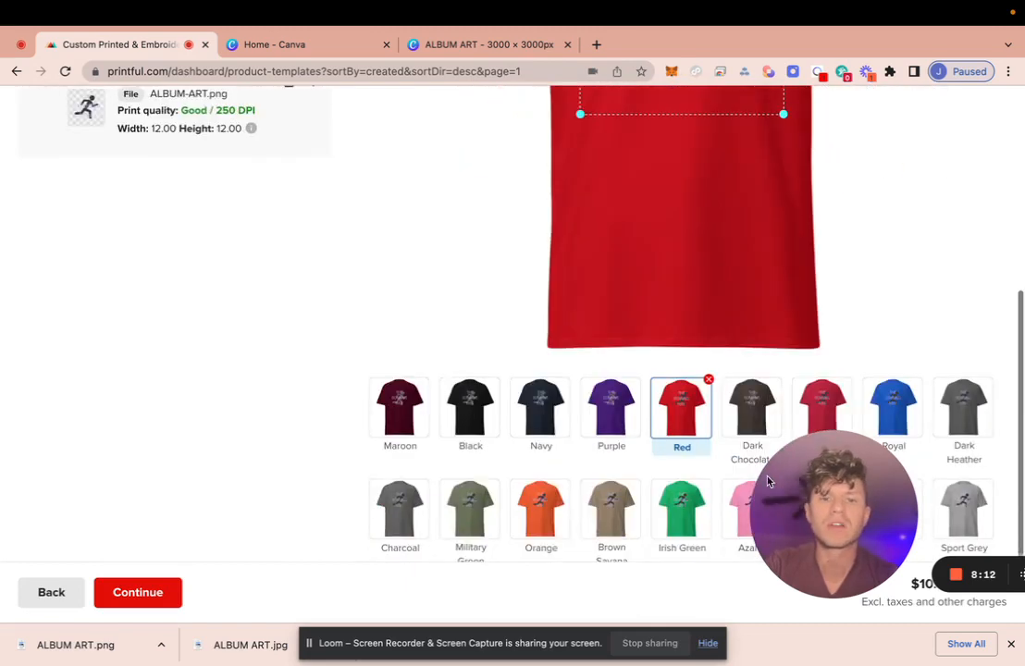
pyautogui.click(808, 421)
pyautogui.scroll(5, 780, 355)
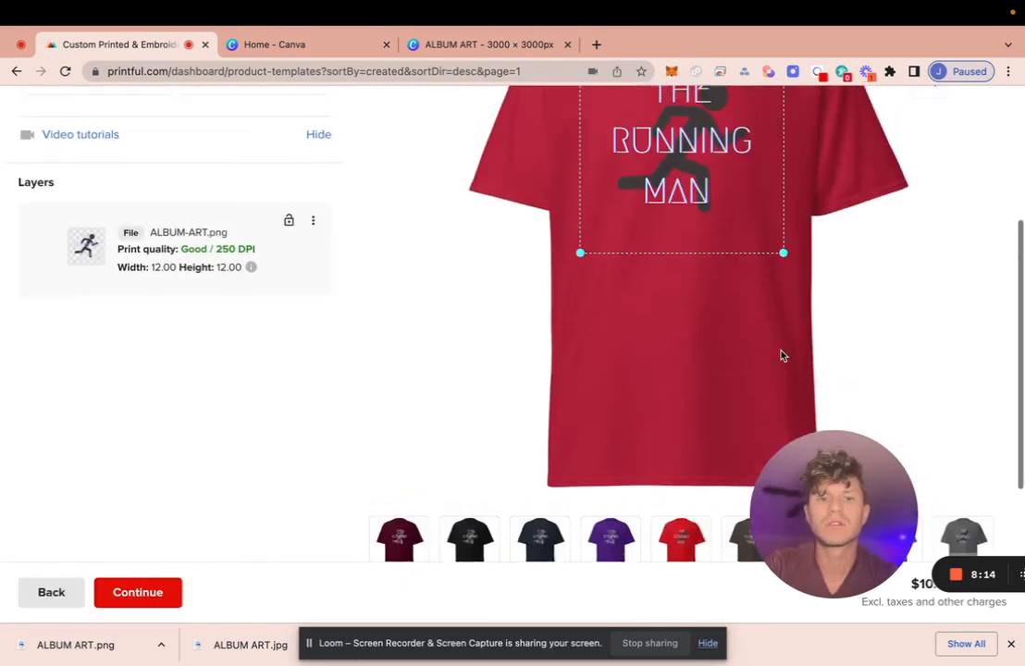
pyautogui.scroll(-2, 782, 354)
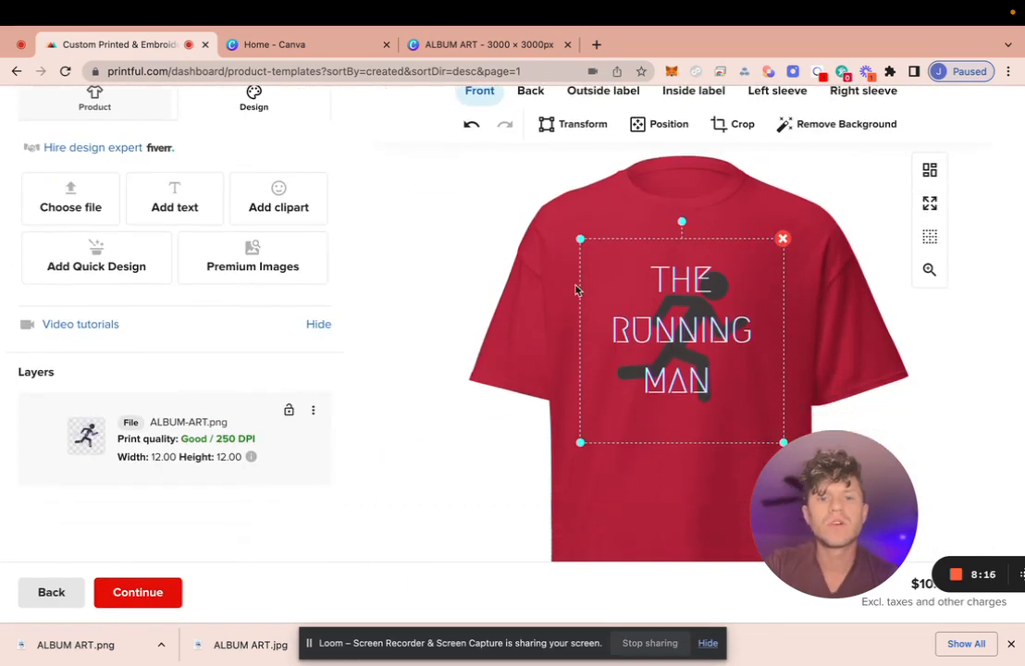
# Step: Enlarge the artwork to about 14.45 wide by 14.47 high and reposition it on the tee's chest
pyautogui.moveTo(577, 238); pyautogui.dragTo(559, 218)
pyautogui.moveTo(639, 276); pyautogui.dragTo(659, 300)
pyautogui.click(542, 306)
# Step: Preview the enlarged artwork on the Maroon and Navy color variants
pyautogui.scroll(-2, 544, 308)
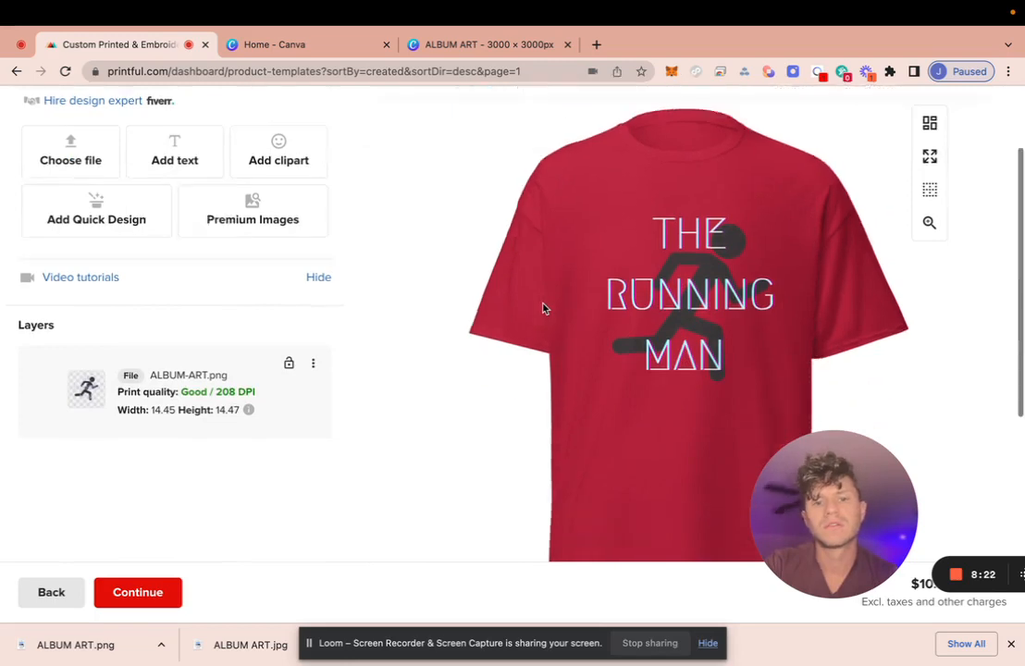
pyautogui.scroll(-5, 544, 309)
pyautogui.click(402, 446)
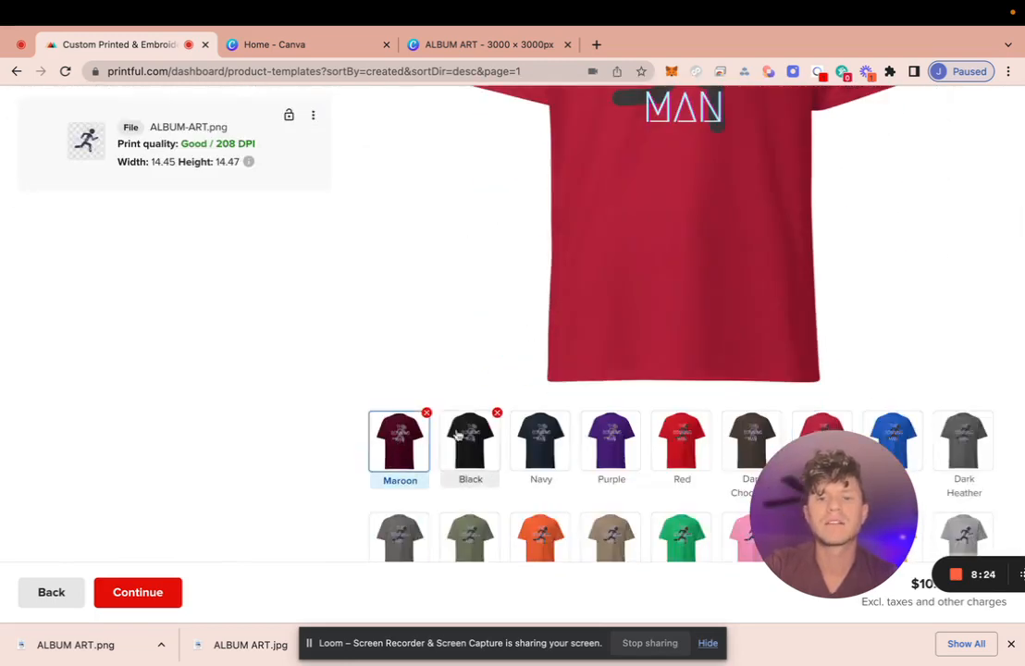
pyautogui.scroll(6, 461, 432)
pyautogui.scroll(-5, 461, 432)
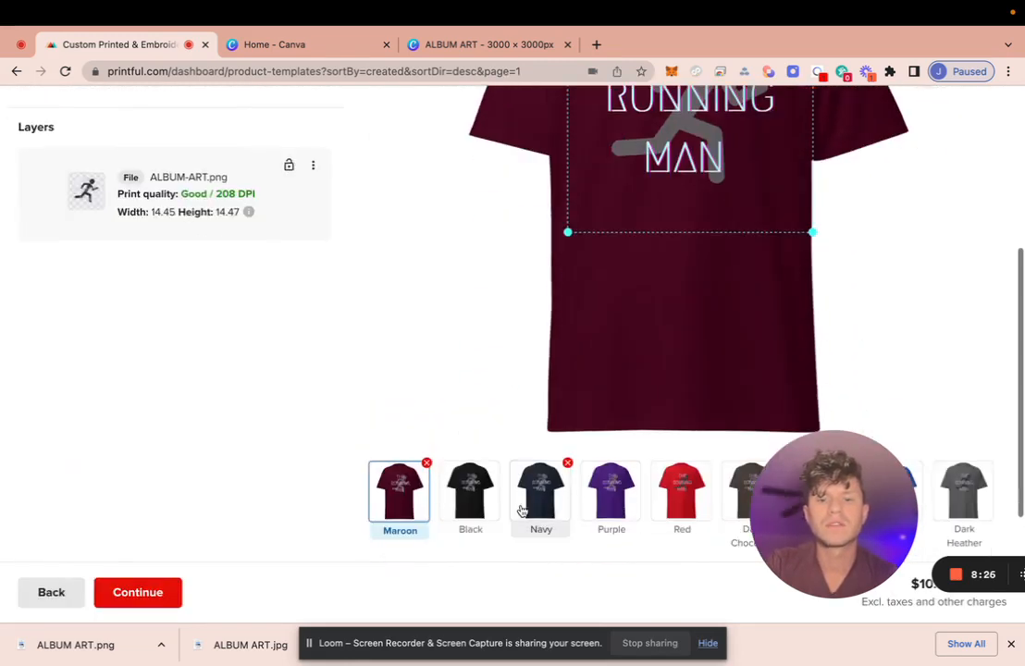
pyautogui.click(533, 500)
# Step: Examine the enlarged artwork on the Irish Green variant and compare it with the other color variants
pyautogui.scroll(-5, 663, 280)
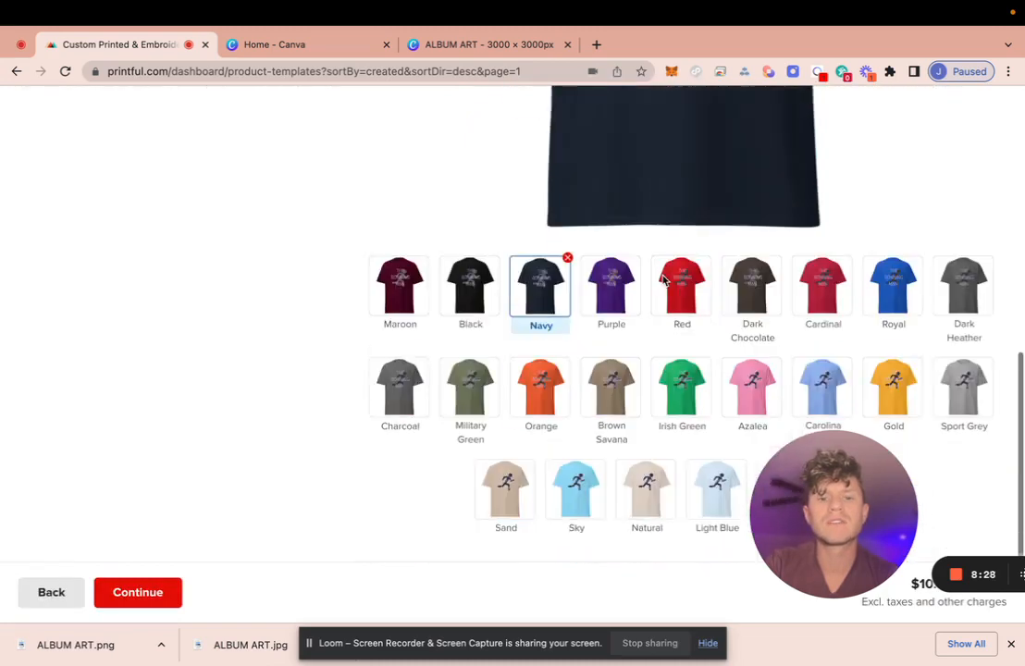
pyautogui.click(701, 380)
pyautogui.scroll(6, 682, 370)
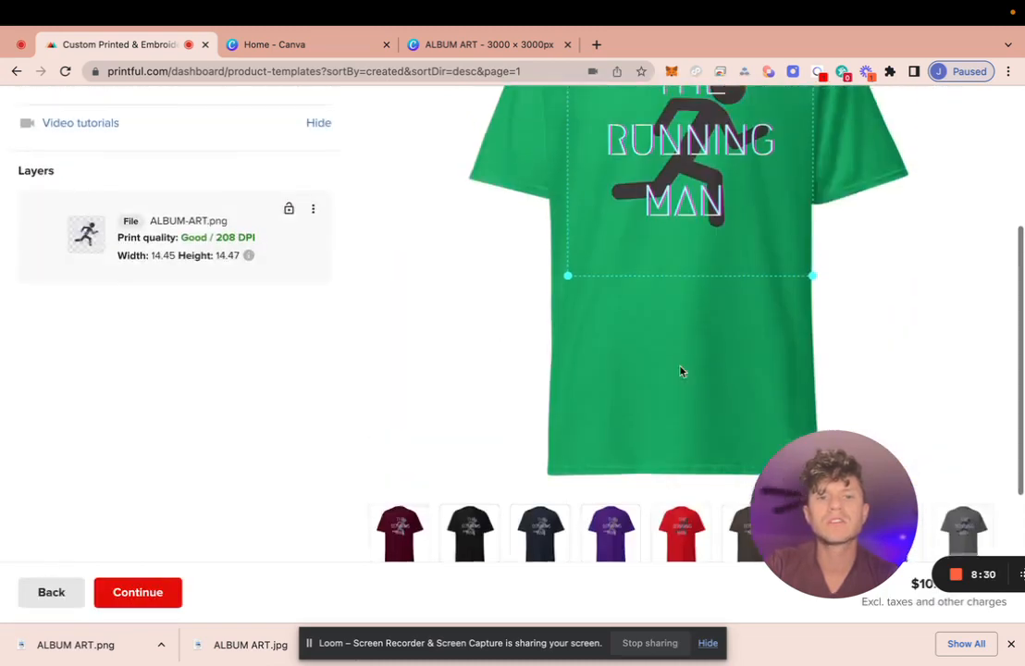
pyautogui.scroll(3, 681, 371)
pyautogui.scroll(-4, 681, 371)
pyautogui.scroll(1, 681, 372)
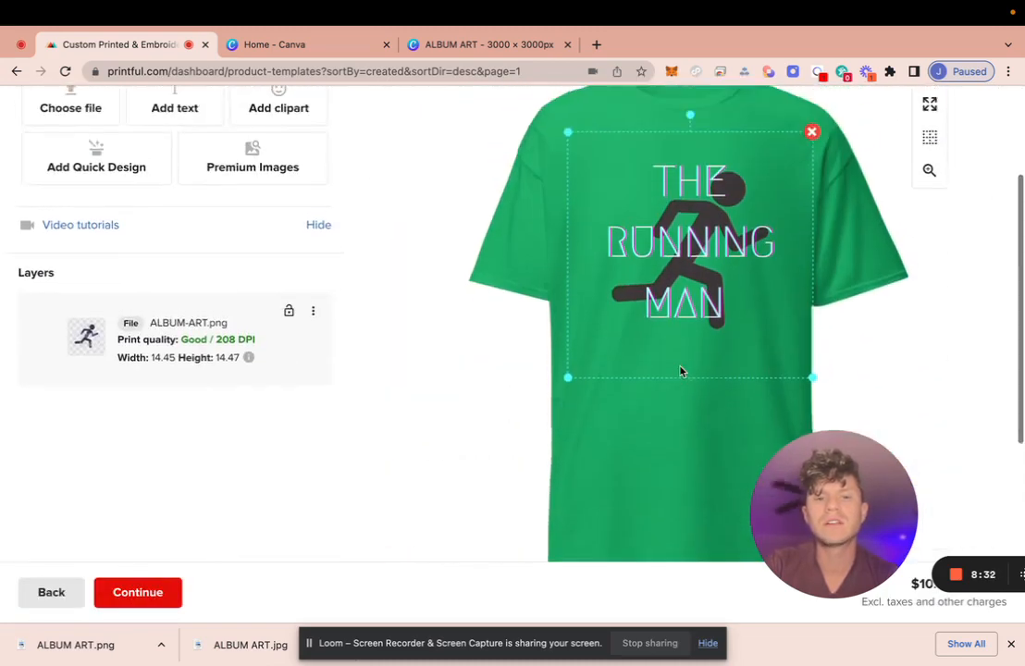
pyautogui.scroll(-4, 680, 371)
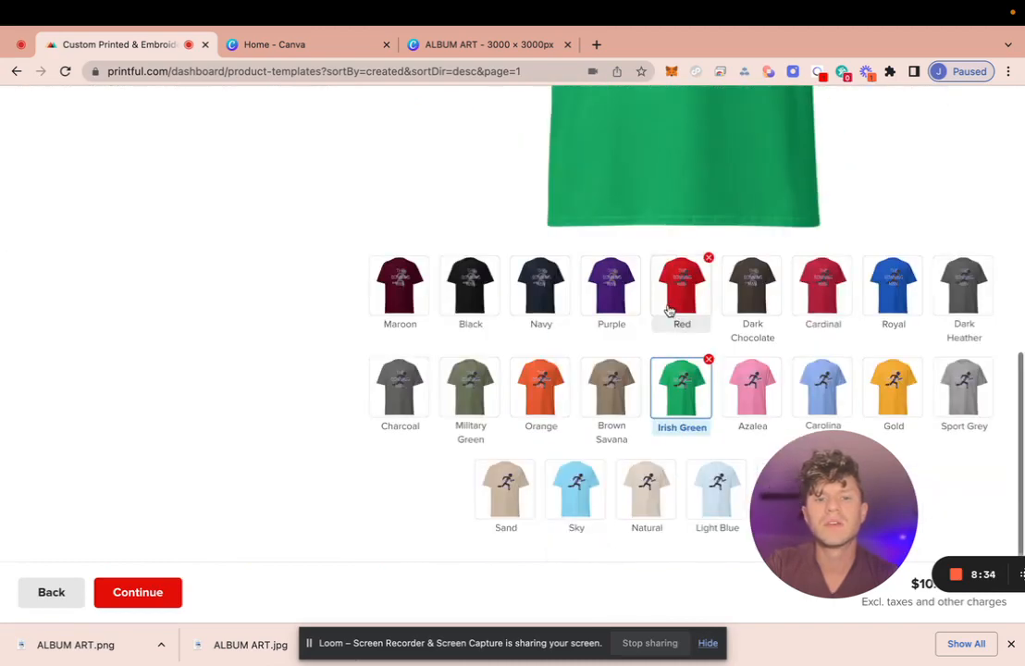
pyautogui.scroll(6, 669, 311)
pyautogui.scroll(-1, 669, 311)
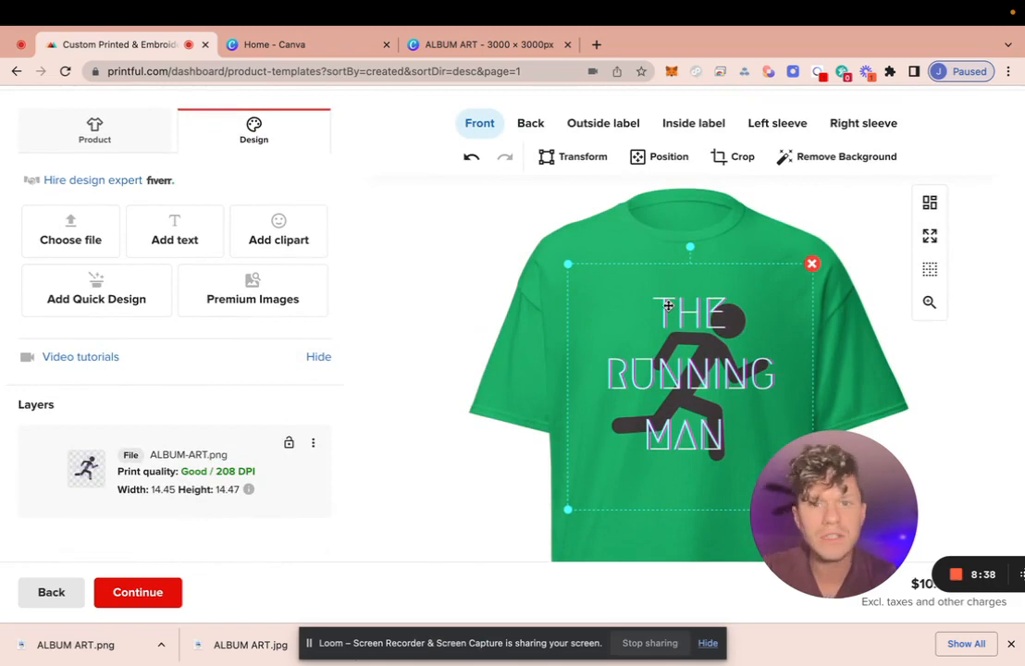
# Step: Show the tee's Back print area in the design editor
pyautogui.scroll(1, 393, 217)
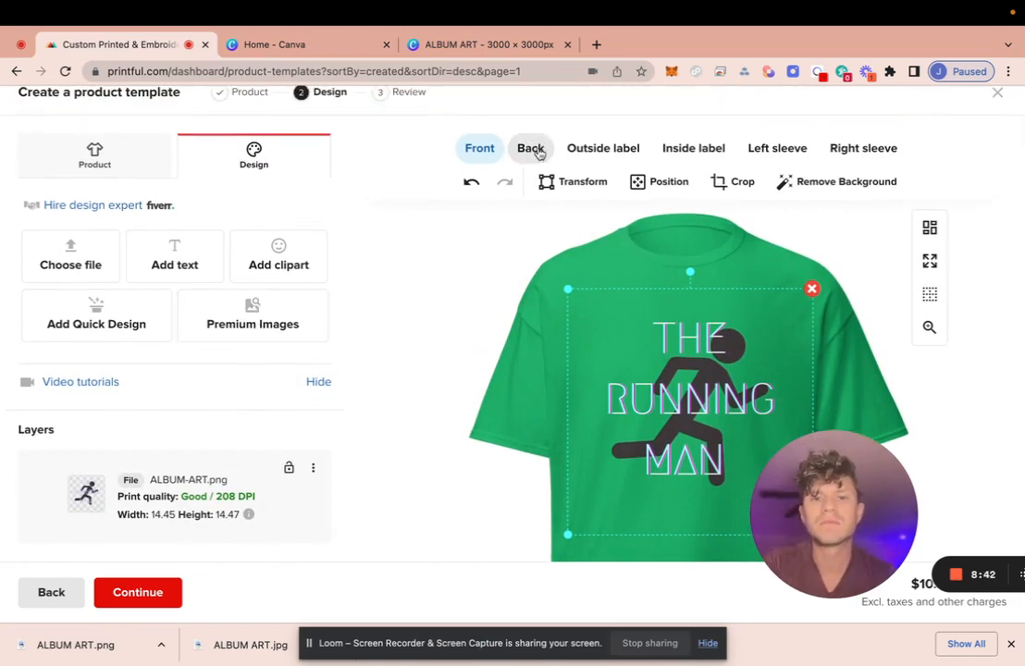
pyautogui.click(533, 150)
pyautogui.scroll(-2, 544, 281)
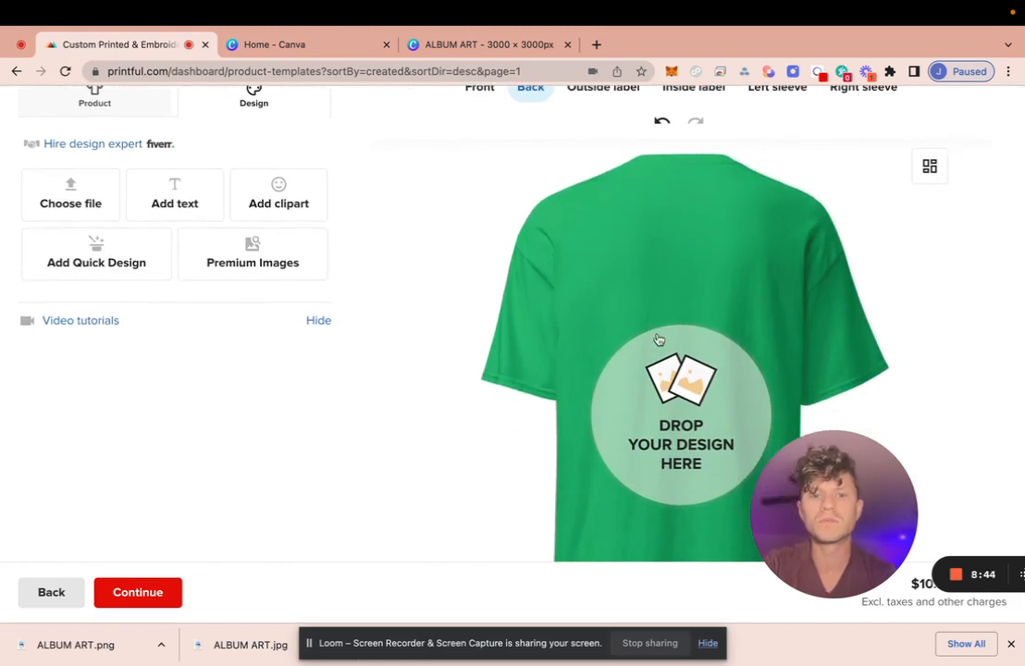
pyautogui.scroll(2, 393, 289)
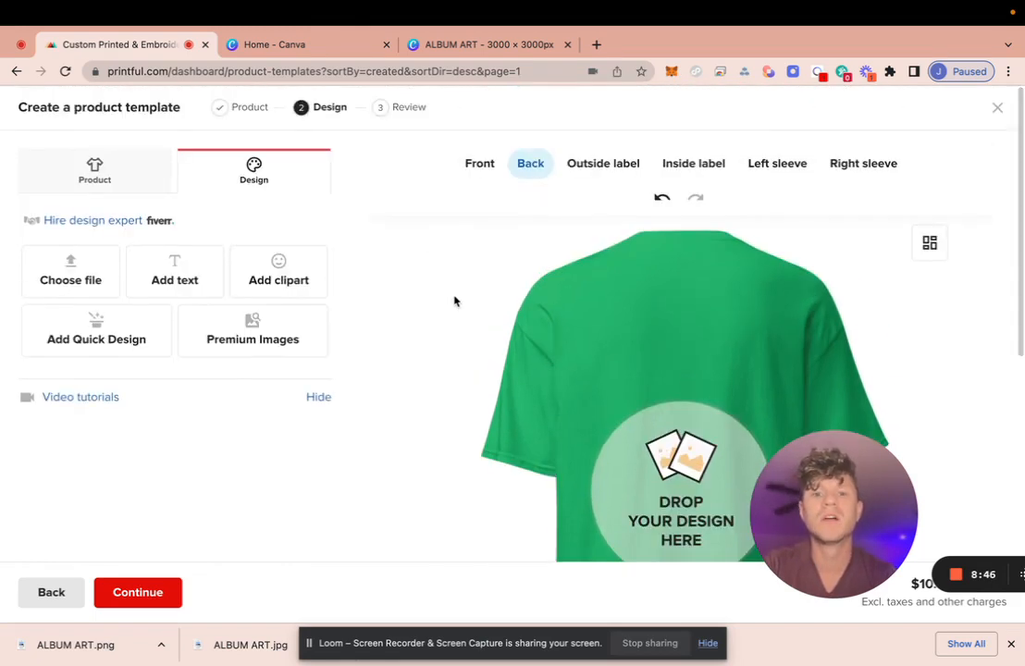
# Step: Switch to Canva and look through the ALBUM ART pages and the recent designs for a wide design to reuse
pyautogui.click(467, 47)
pyautogui.scroll(-5, 508, 255)
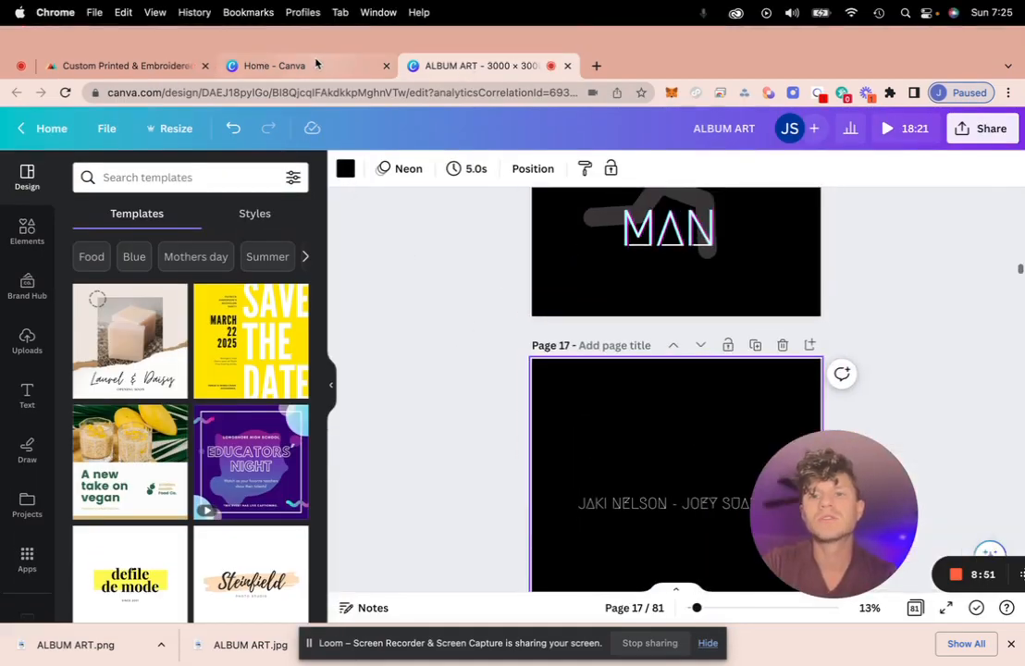
pyautogui.click(315, 44)
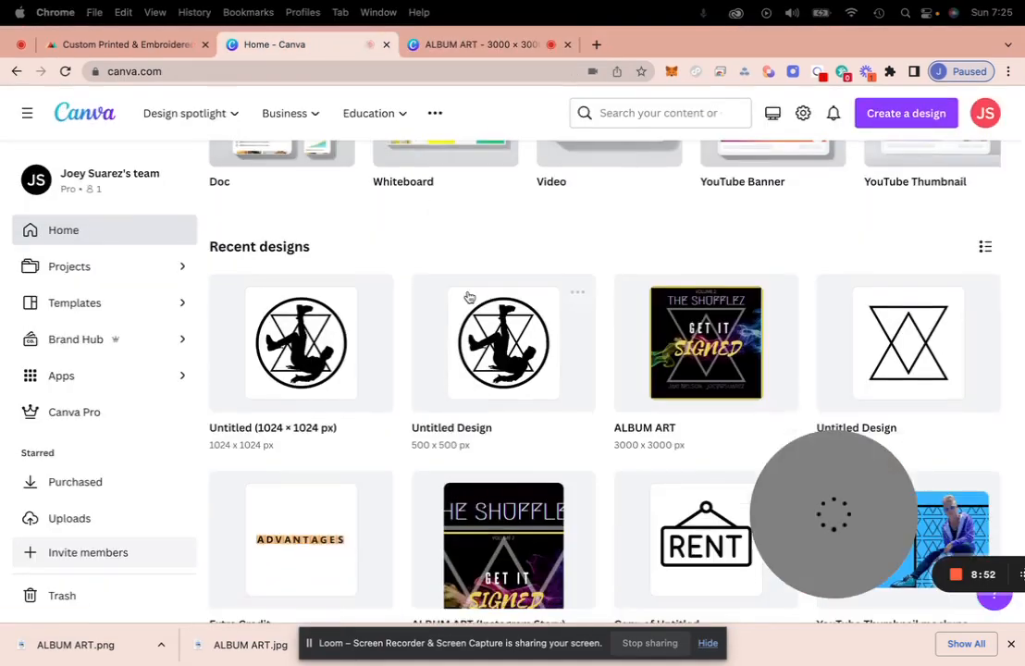
pyautogui.scroll(-3, 547, 435)
pyautogui.scroll(-4, 547, 434)
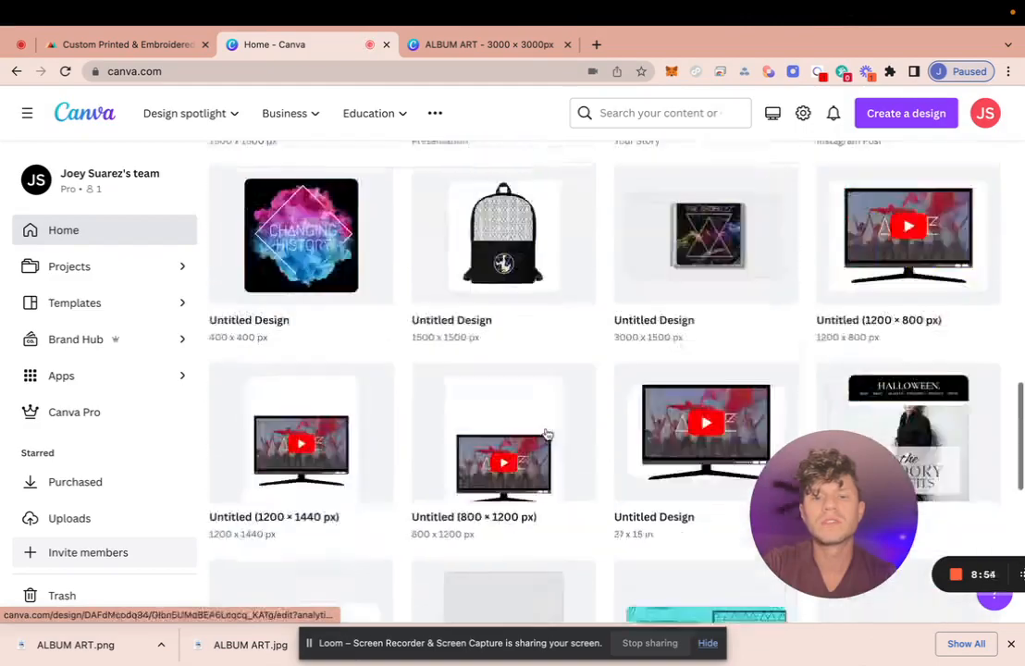
pyautogui.scroll(-10, 547, 434)
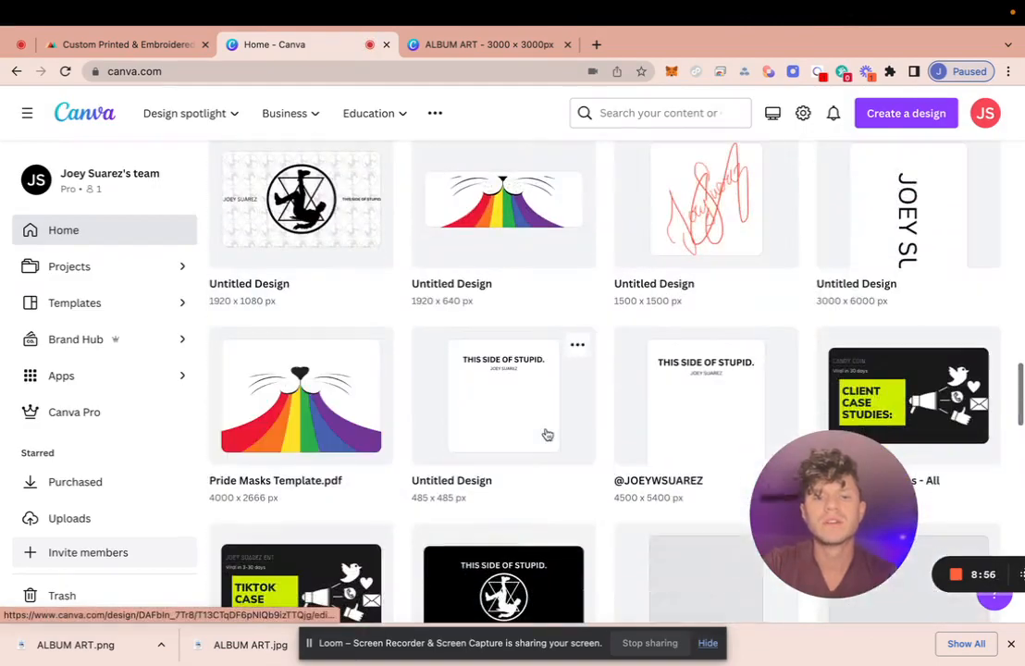
pyautogui.scroll(-4, 547, 434)
pyautogui.scroll(2, 547, 434)
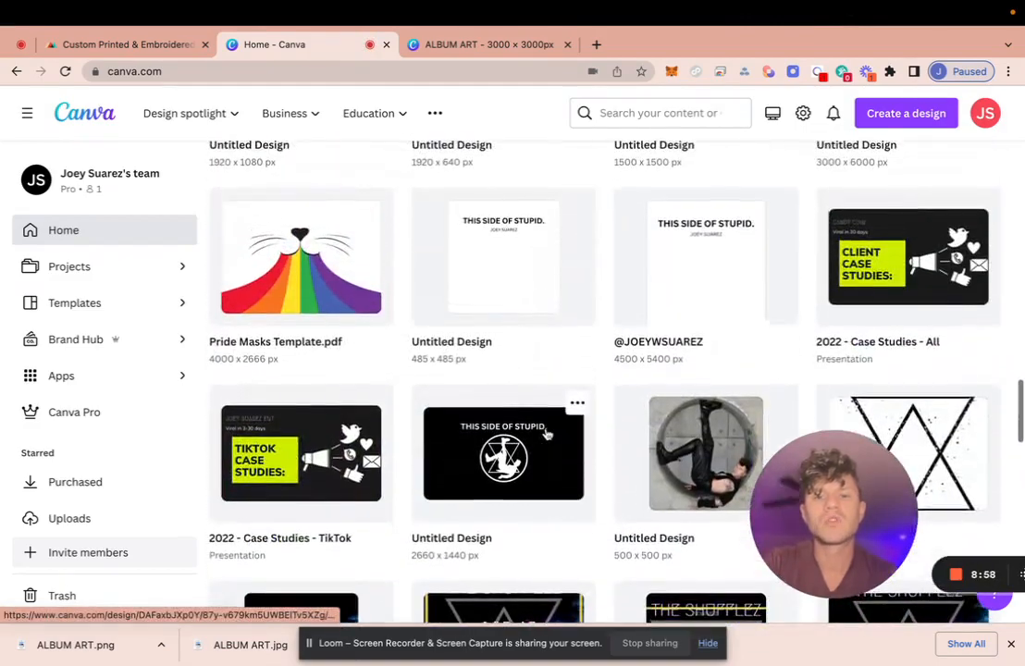
pyautogui.scroll(-10, 547, 434)
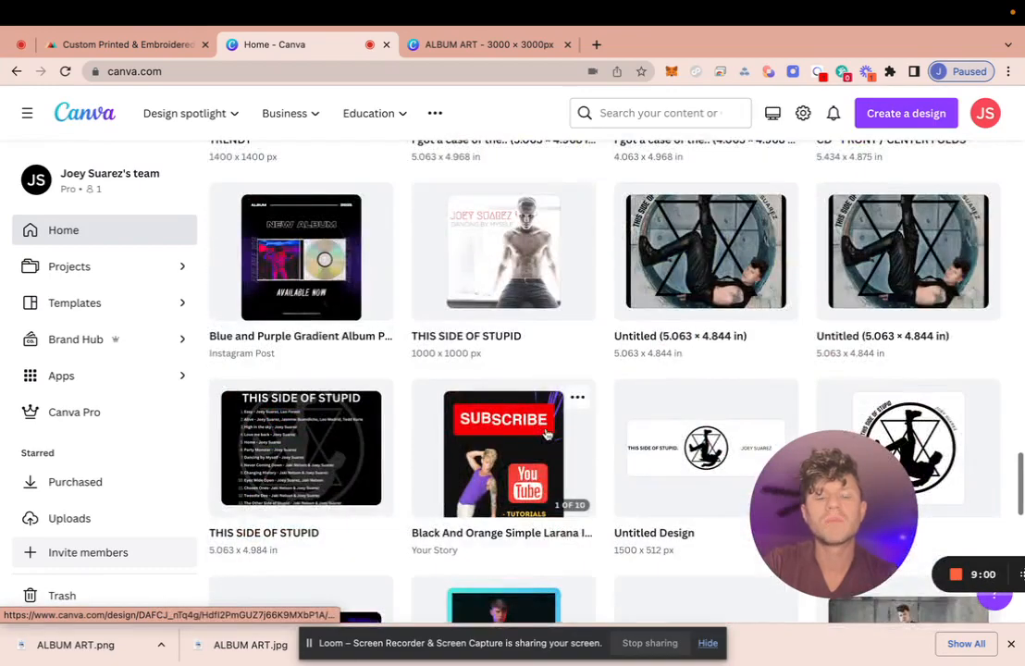
pyautogui.scroll(-3, 725, 296)
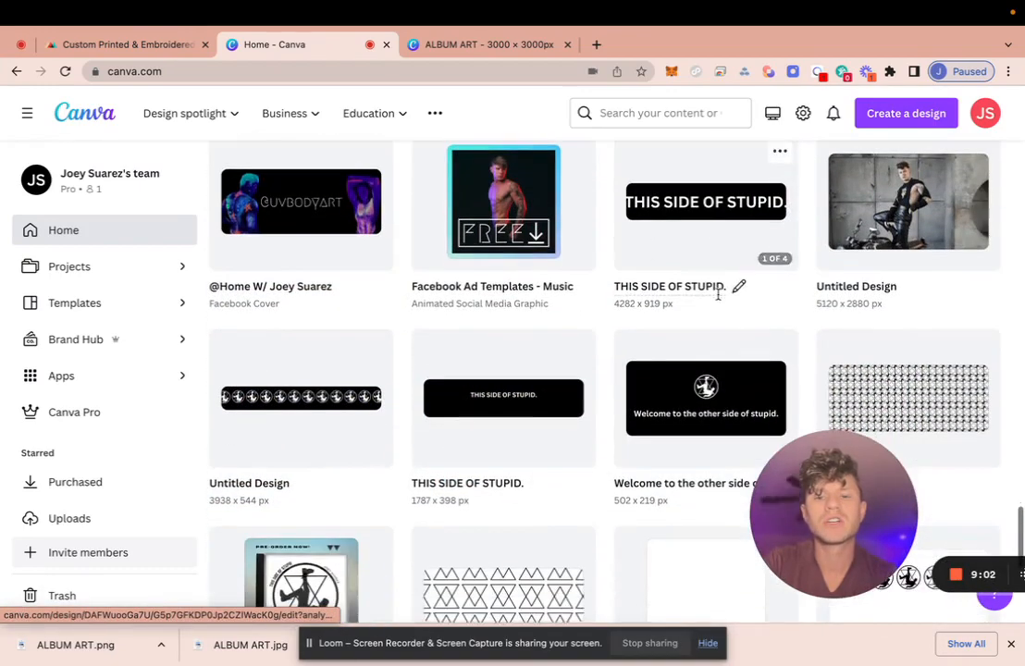
pyautogui.scroll(2, 716, 294)
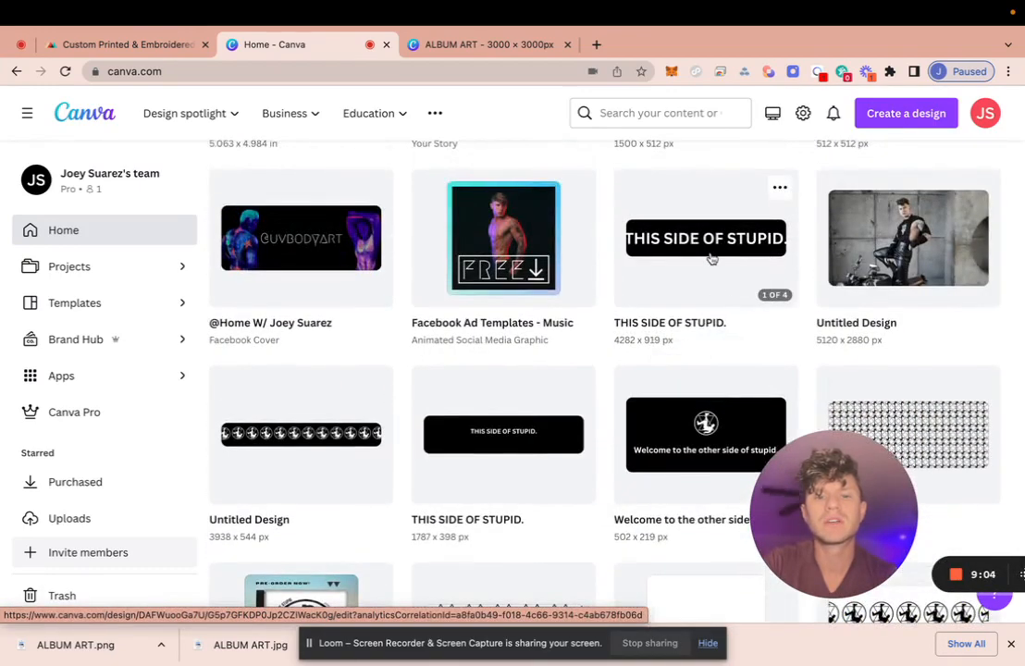
pyautogui.scroll(-7, 545, 372)
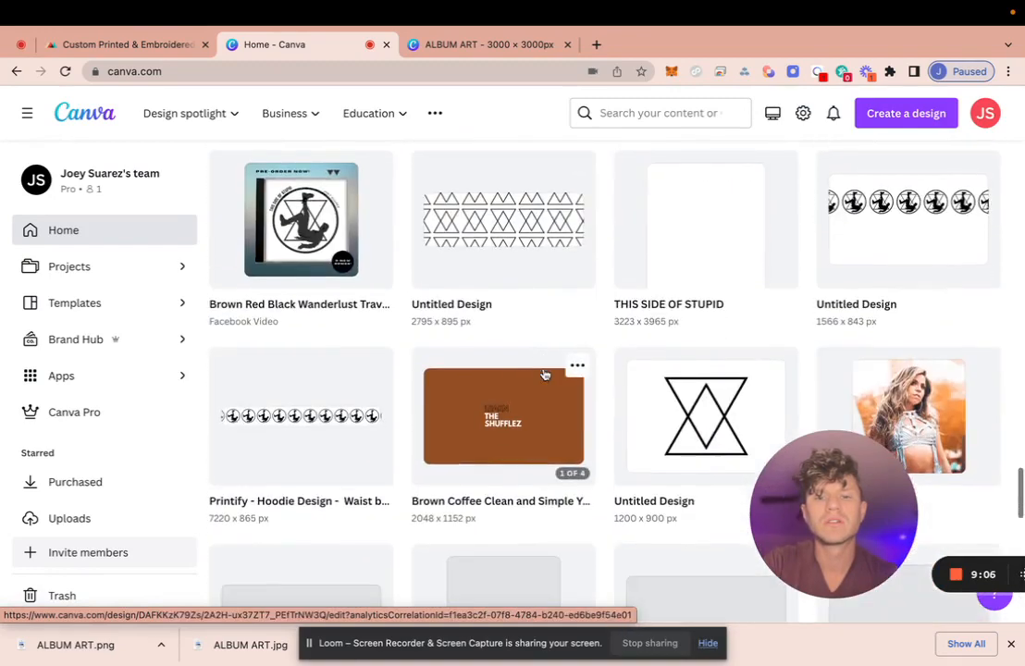
pyautogui.scroll(-6, 306, 435)
pyautogui.scroll(4, 327, 450)
pyautogui.scroll(6, 326, 451)
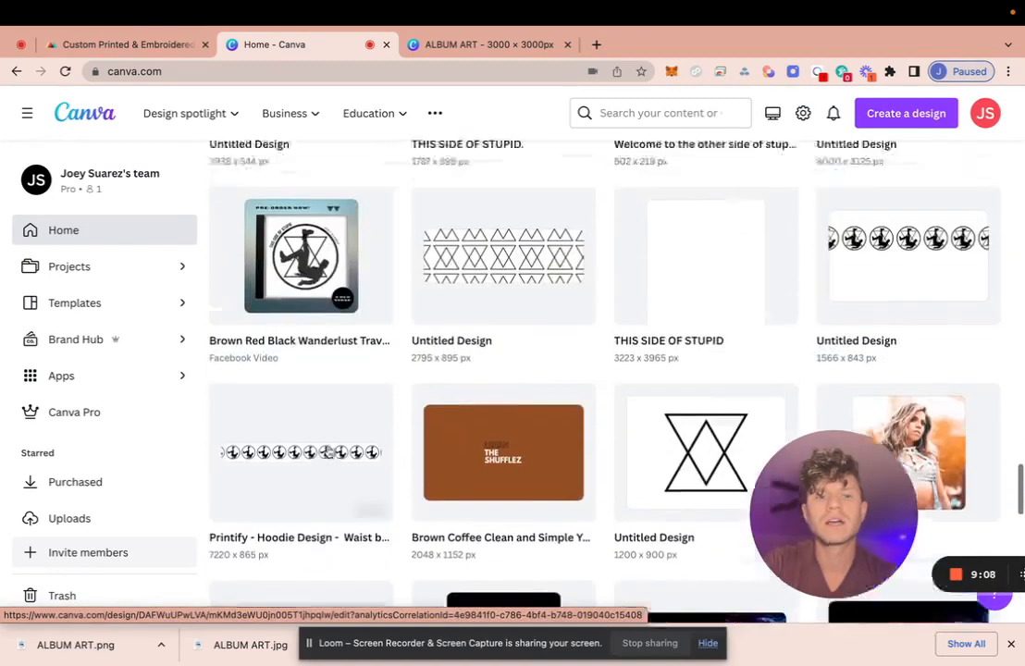
pyautogui.scroll(1, 329, 450)
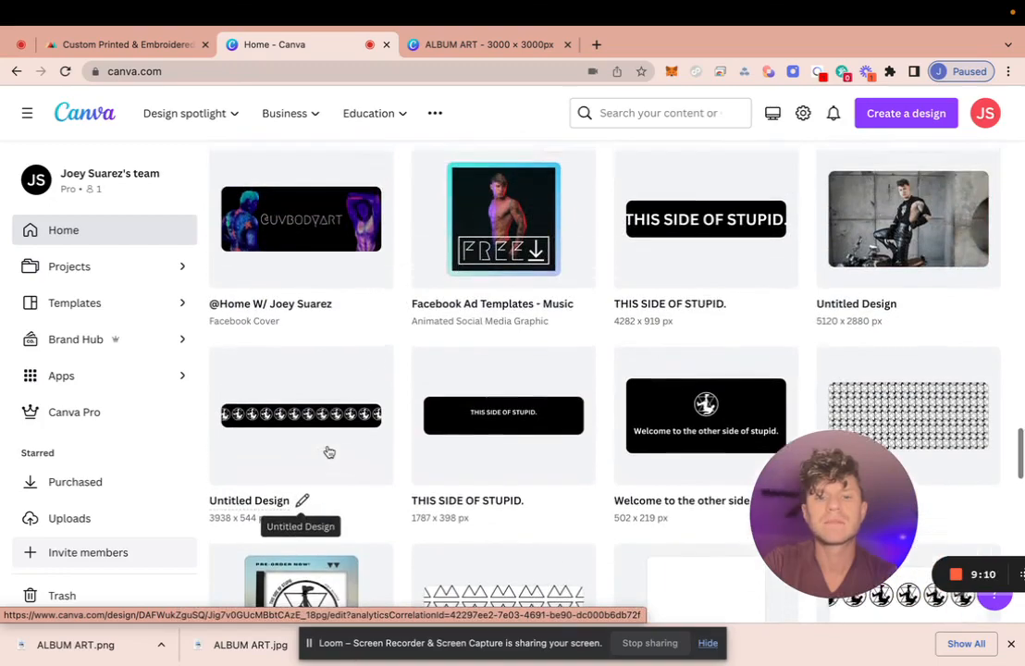
pyautogui.scroll(1, 519, 421)
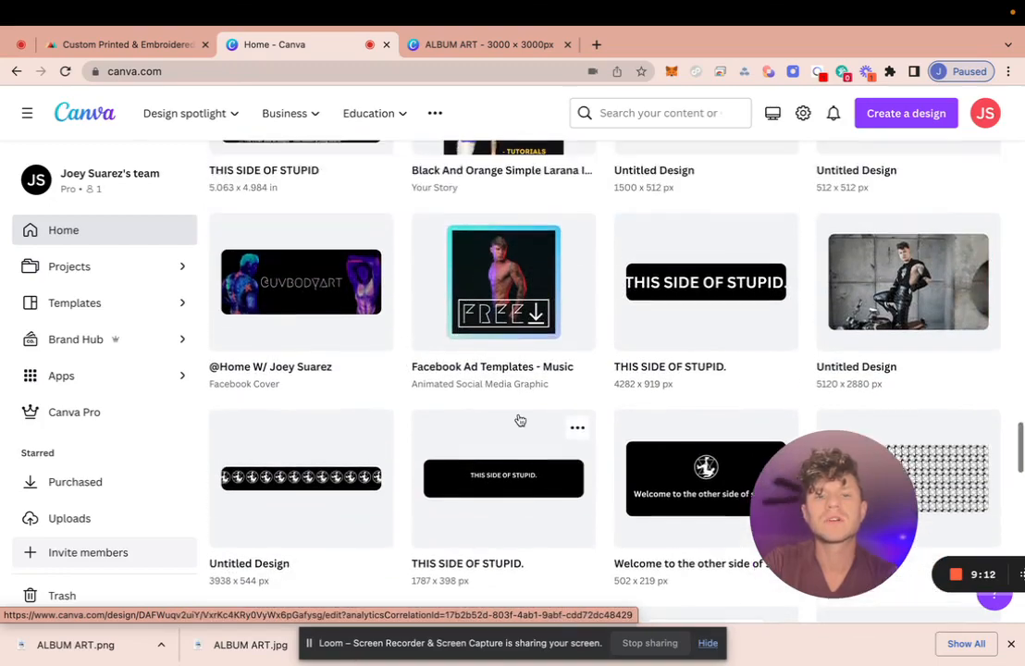
pyautogui.scroll(3, 532, 495)
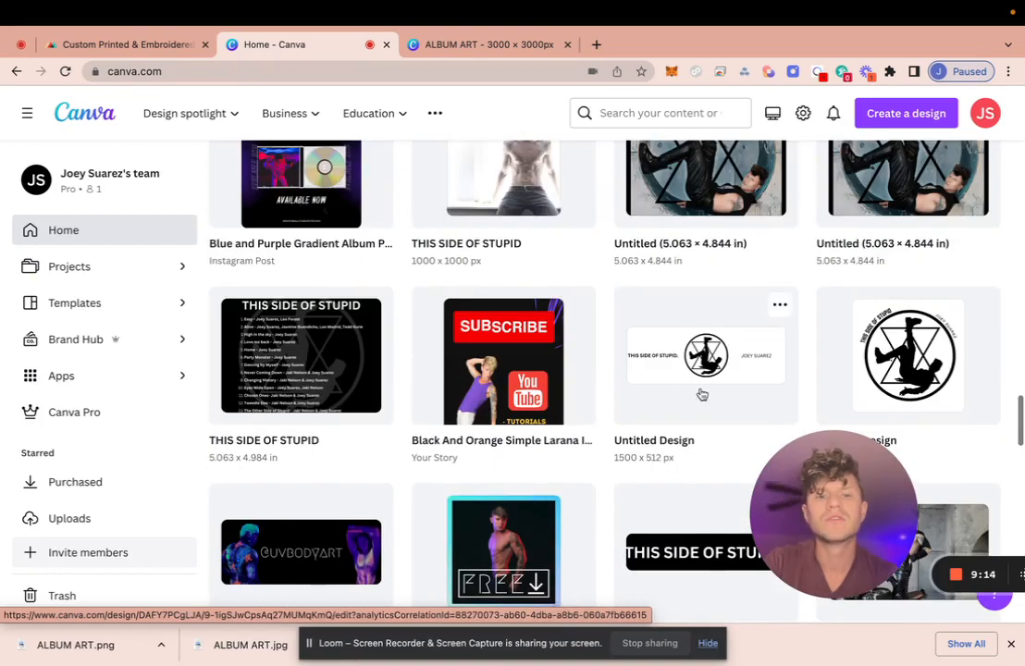
pyautogui.scroll(3, 702, 393)
pyautogui.scroll(-5, 702, 394)
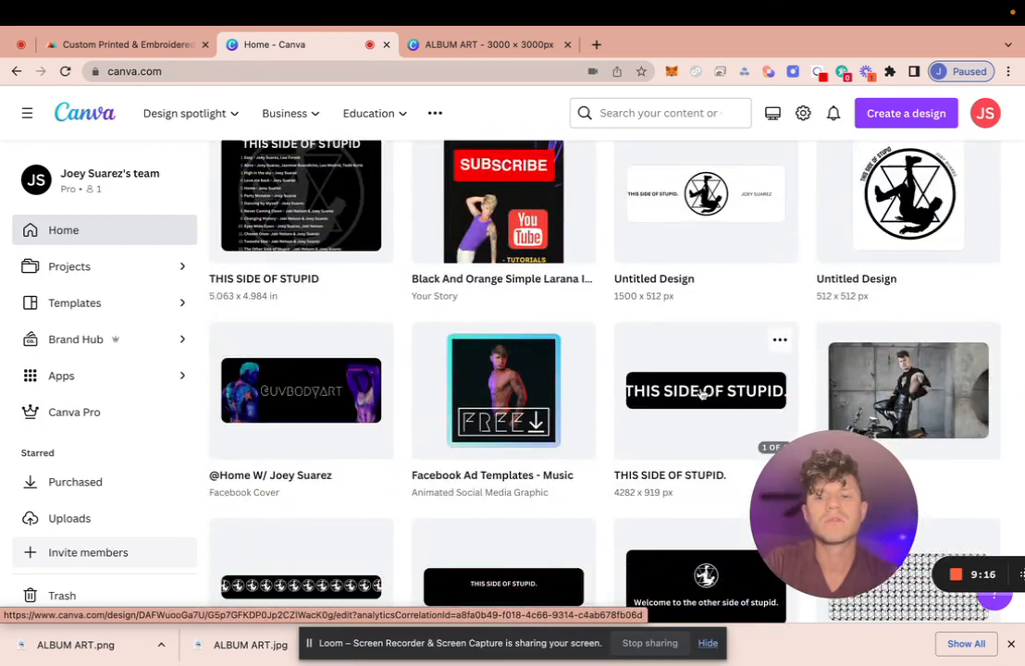
pyautogui.scroll(-3, 702, 394)
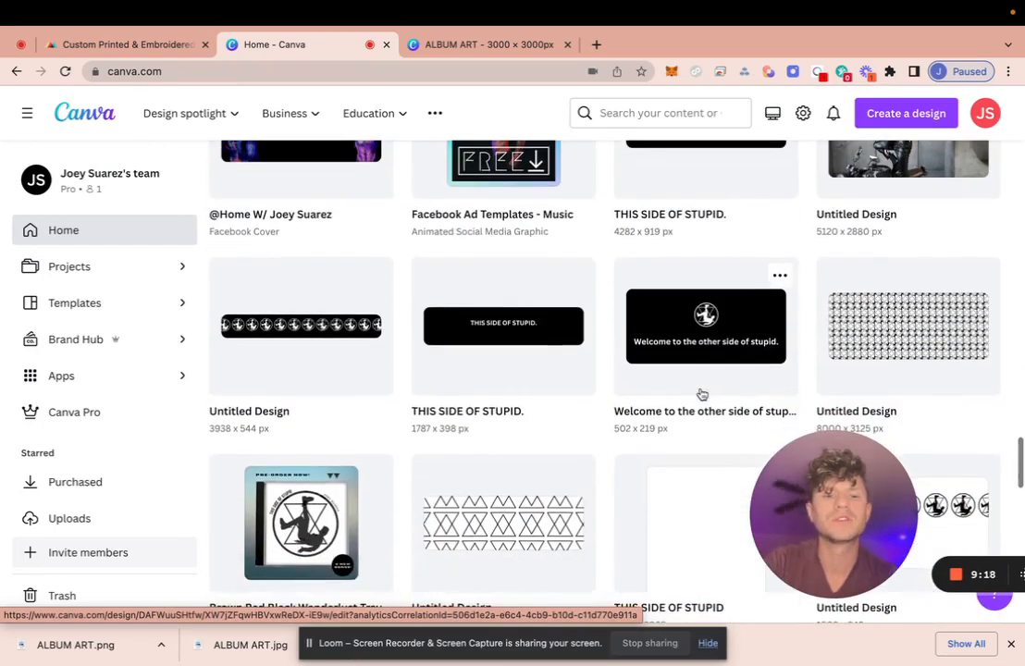
pyautogui.scroll(-2, 702, 394)
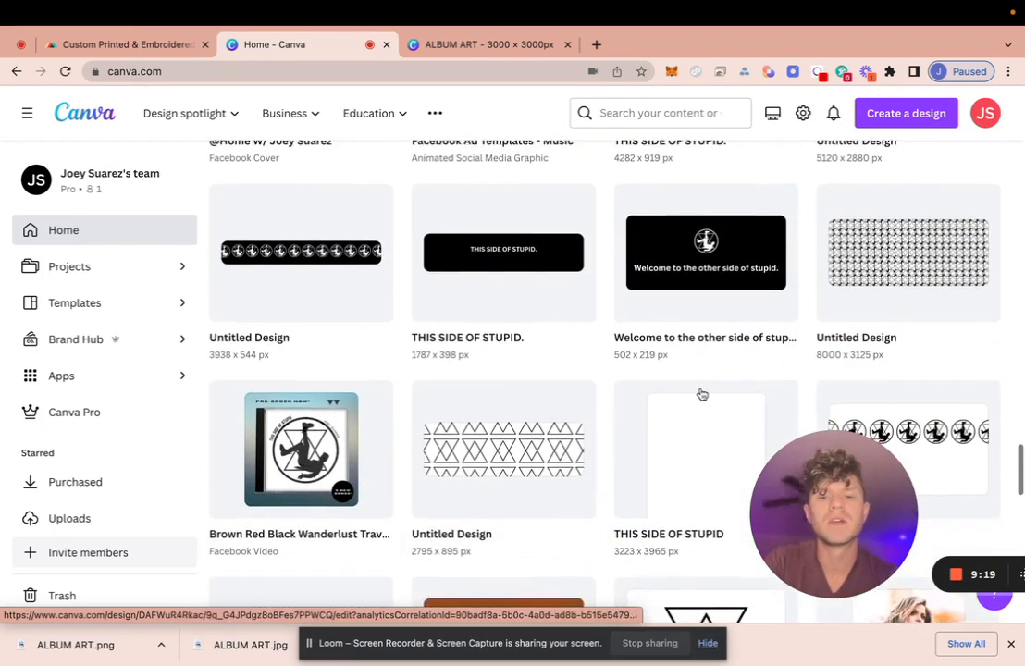
# Step: Add a blank page to the 2795 x 895 px triangle-pattern design and copy the artist-names text from ALBUM ART page 17 onto it
pyautogui.click(467, 451)
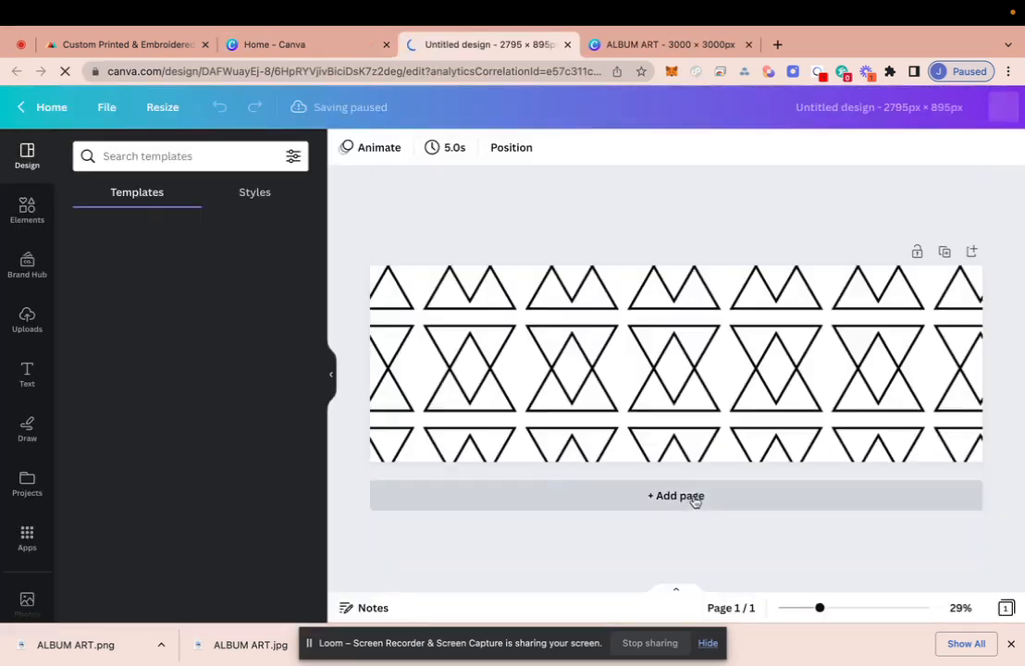
pyautogui.click(693, 498)
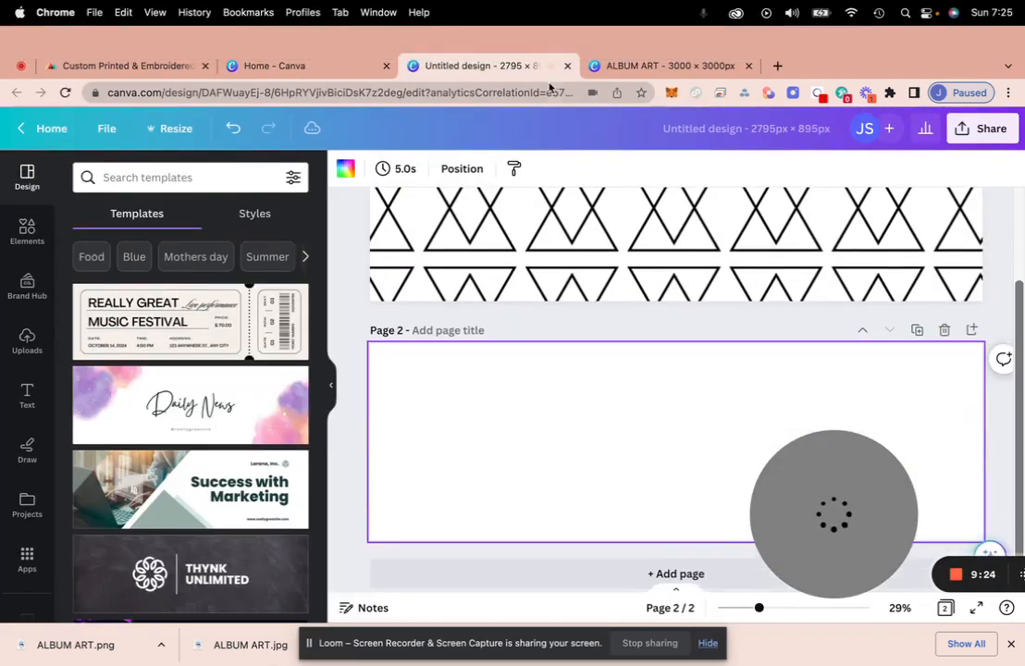
pyautogui.click(666, 44)
pyautogui.click(636, 482)
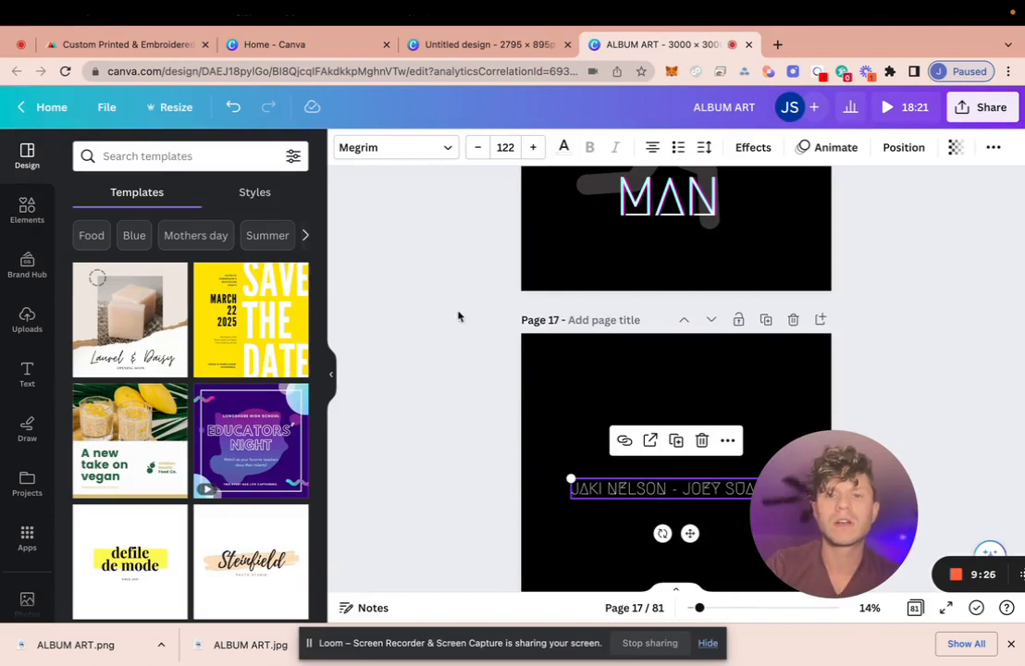
pyautogui.click(508, 43)
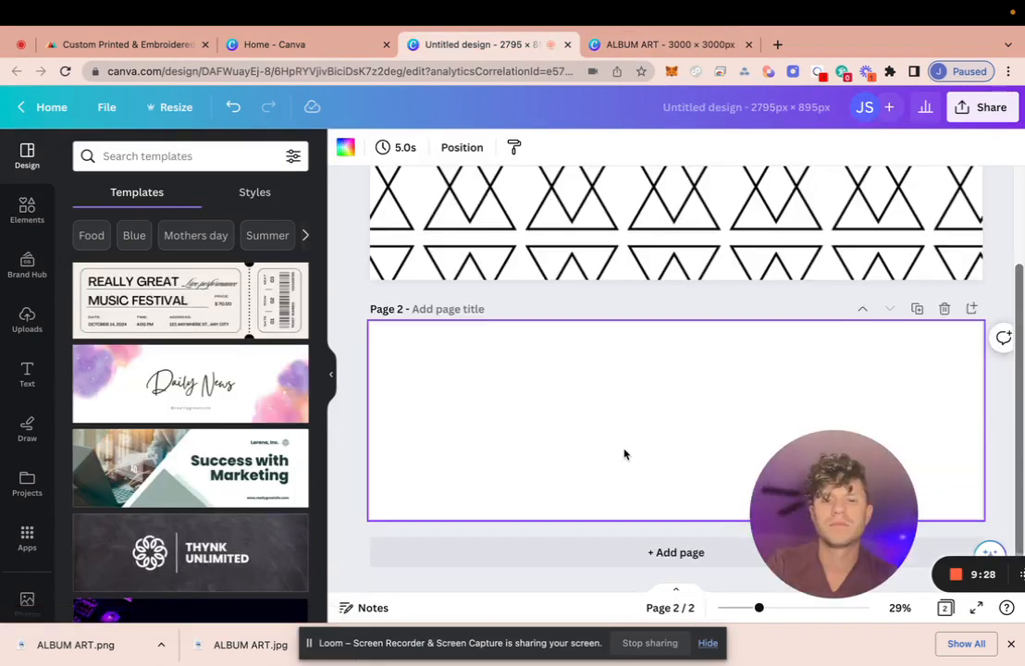
pyautogui.hotkey('ctrl', 'v')
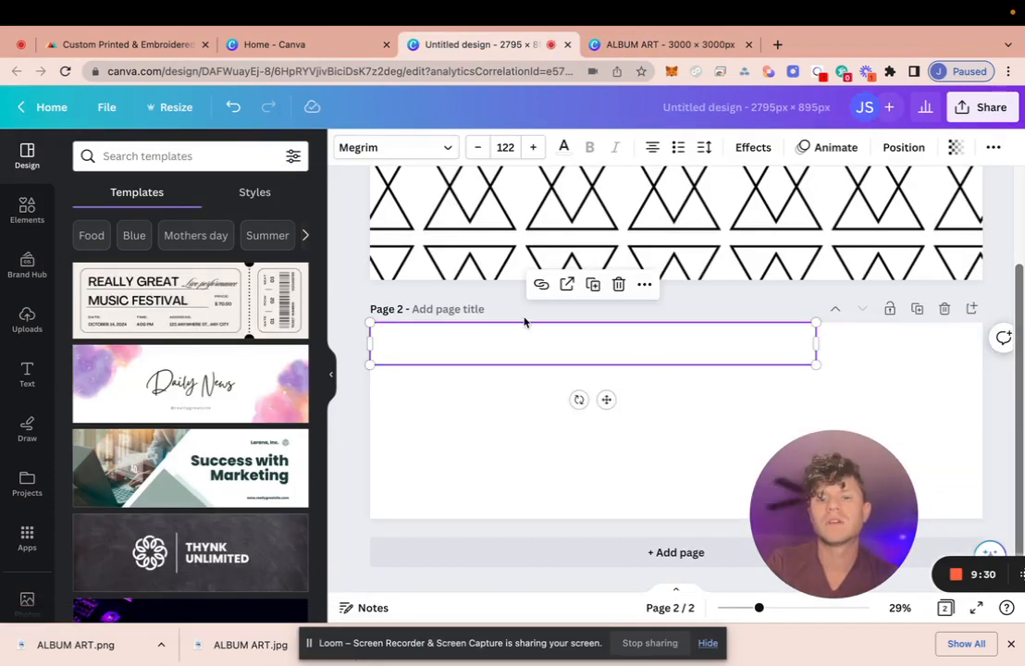
# Step: Set the background of page 2 to the black brand color
pyautogui.click(417, 428)
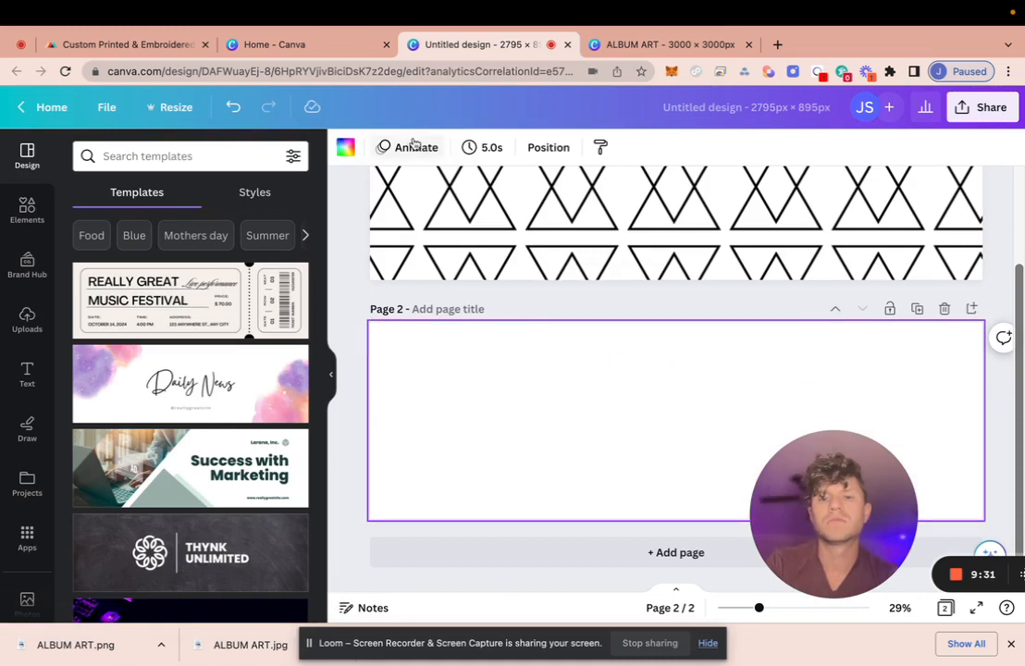
pyautogui.click(348, 148)
pyautogui.click(87, 353)
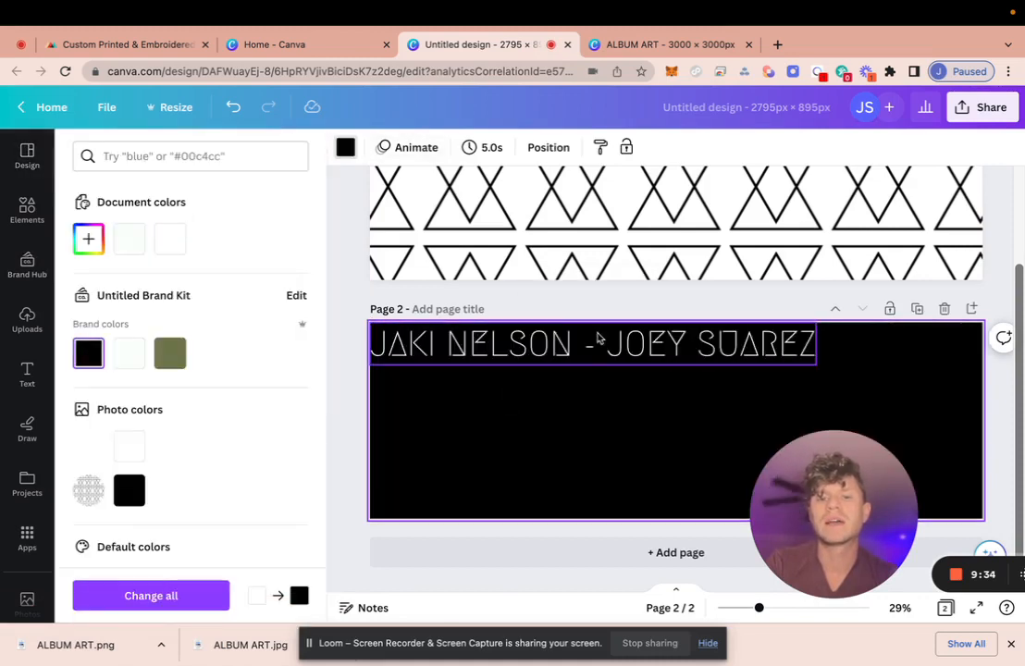
# Step: Center the artist-names text on page 2 and enlarge it to font size 156, spanning nearly the full page width
pyautogui.moveTo(597, 340); pyautogui.dragTo(685, 409)
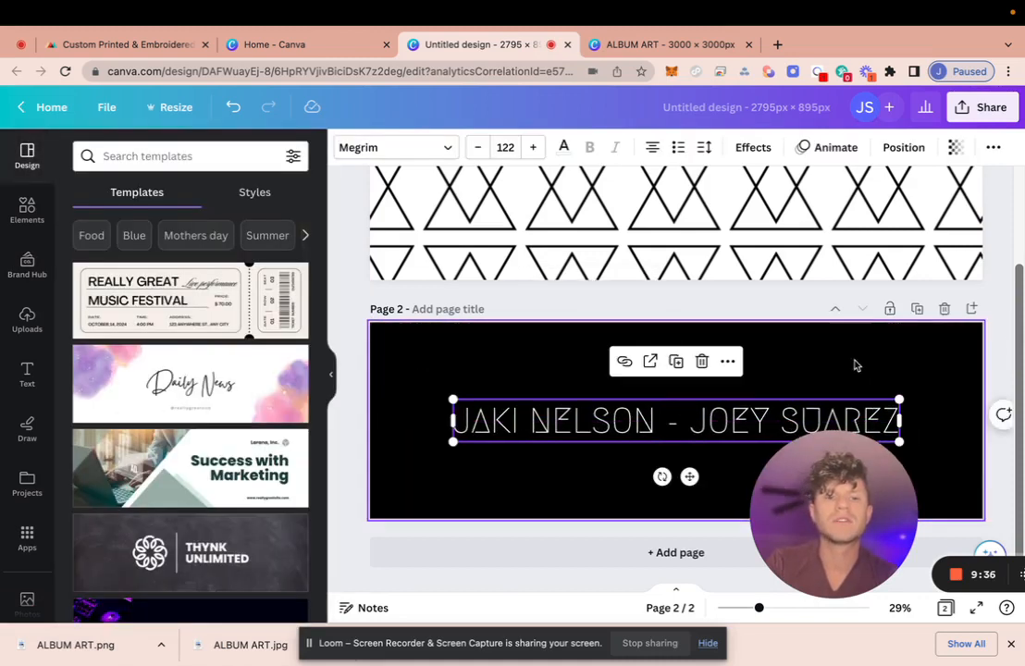
pyautogui.moveTo(898, 400); pyautogui.dragTo(971, 338)
pyautogui.moveTo(976, 392); pyautogui.dragTo(963, 393)
pyautogui.moveTo(455, 443); pyautogui.dragTo(390, 448)
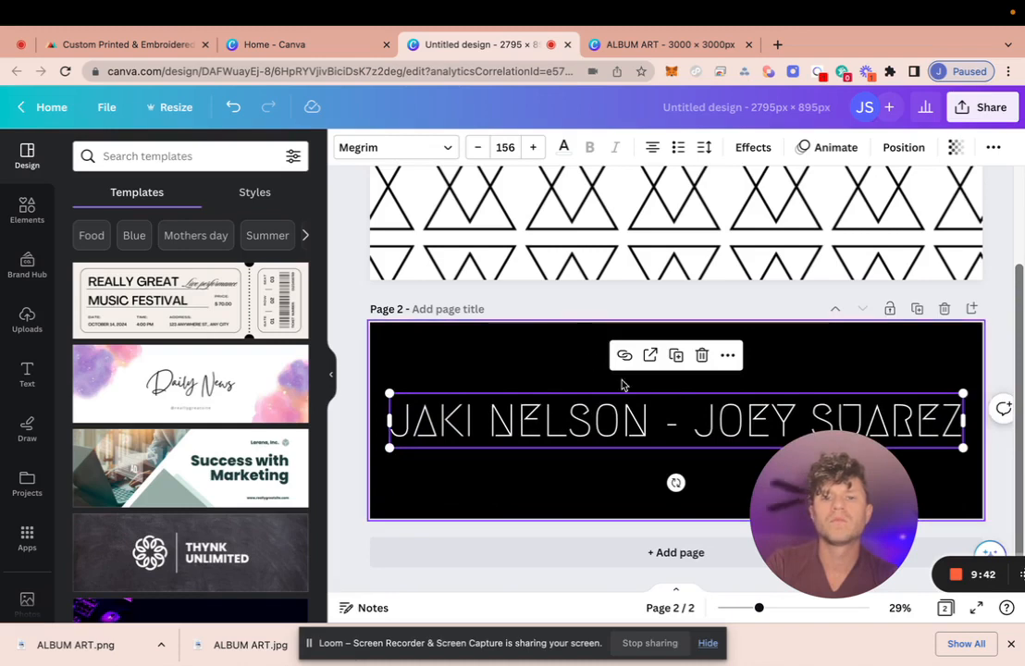
# Step: Download only page 2 of the design as a PNG with a transparent background
pyautogui.click(982, 107)
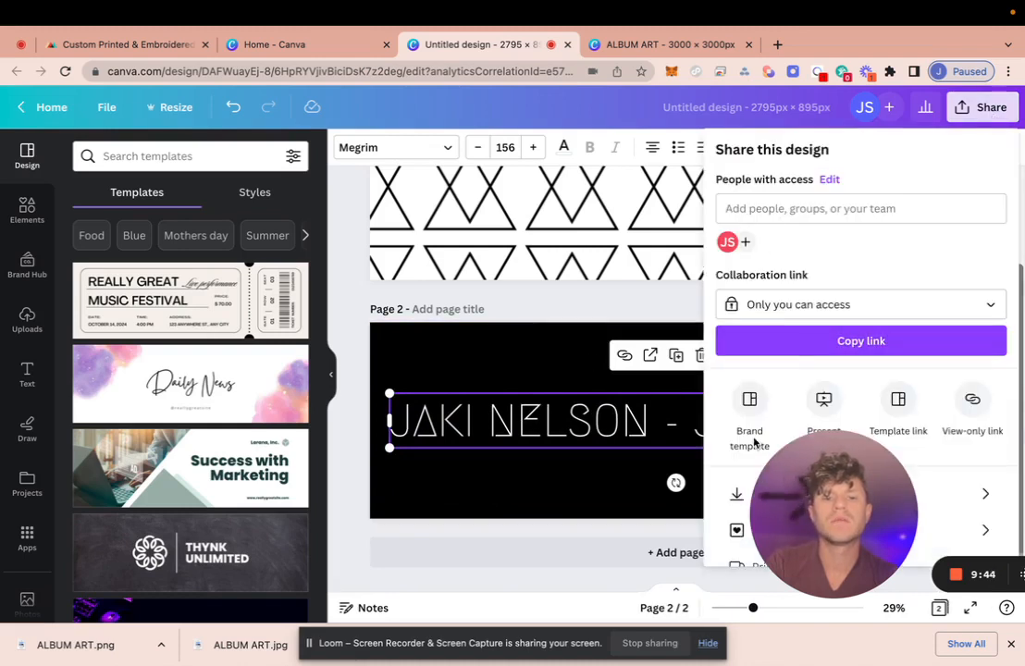
pyautogui.scroll(-2, 949, 490)
pyautogui.click(976, 443)
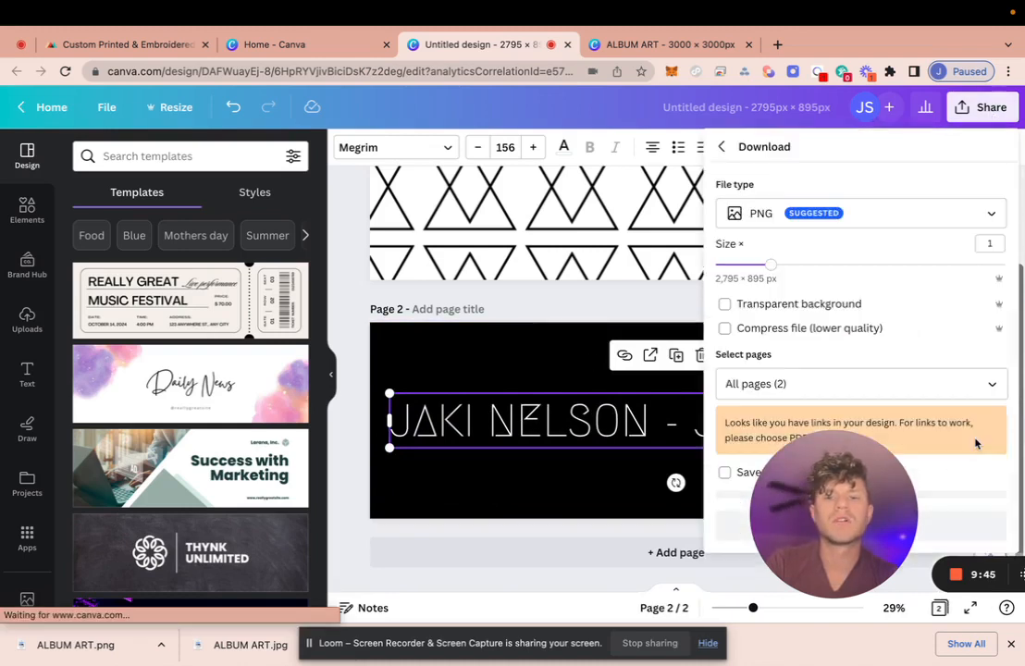
pyautogui.click(801, 382)
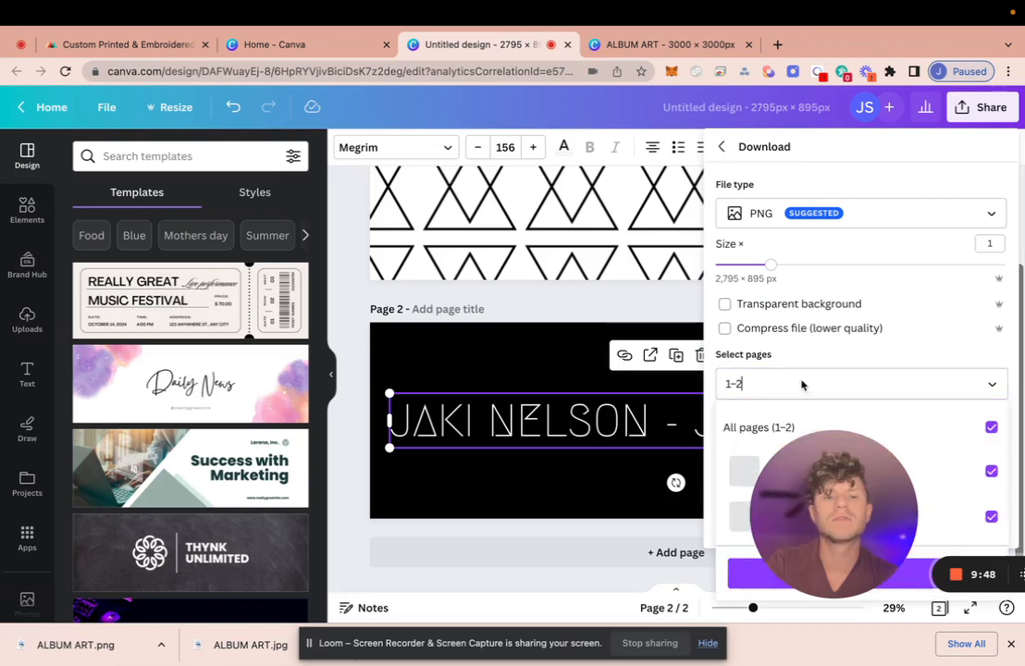
pyautogui.press('BackSpace')
pyautogui.press('BackSpace')
pyautogui.press('BackSpace')
pyautogui.write('2')
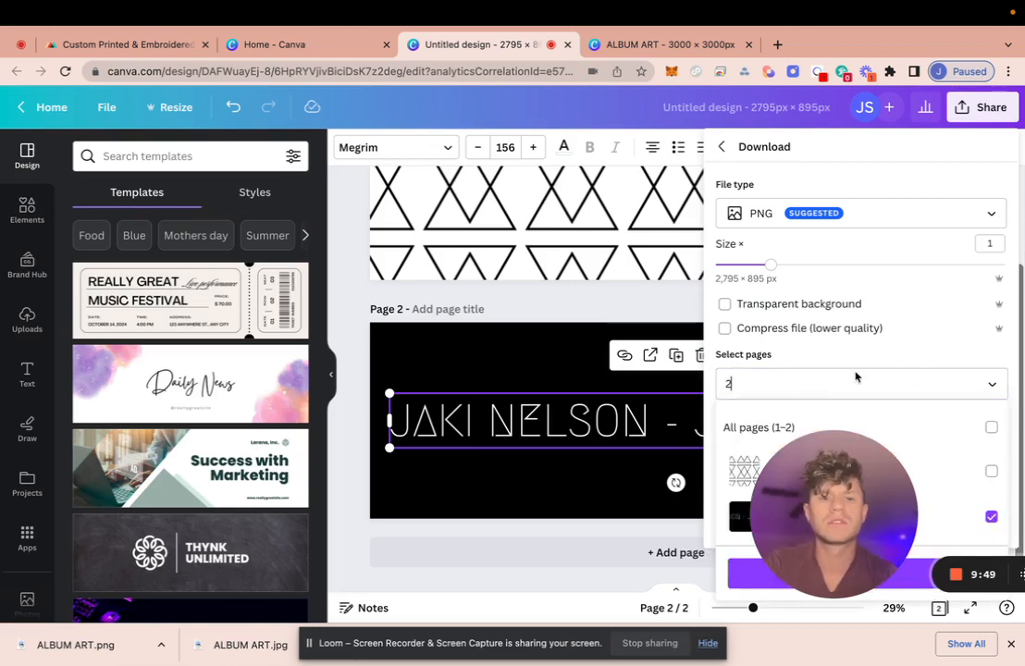
pyautogui.click(922, 365)
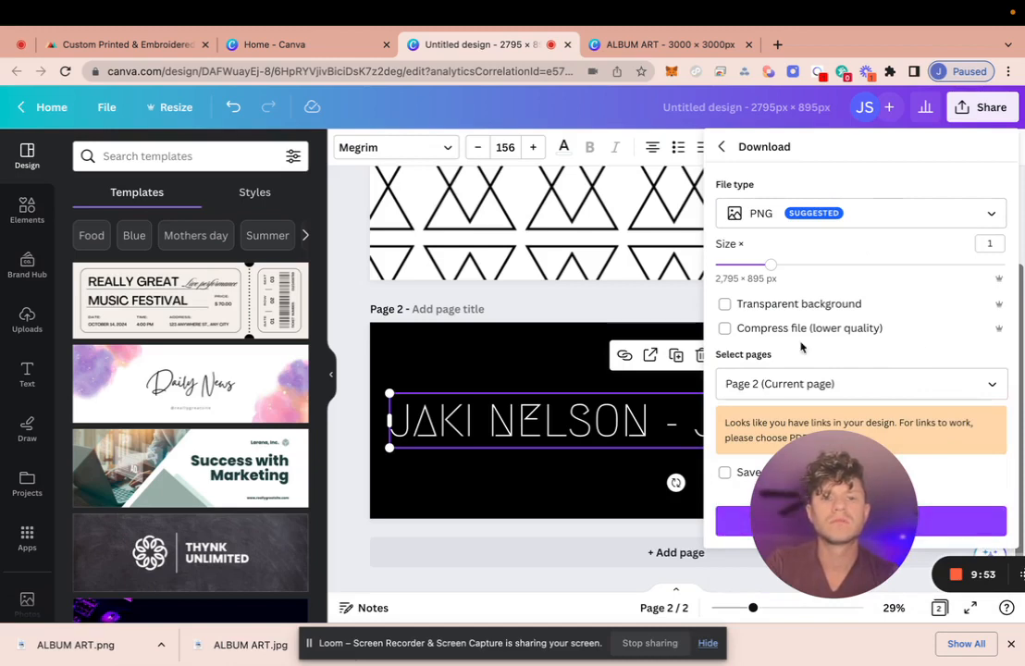
pyautogui.click(725, 304)
pyautogui.click(974, 508)
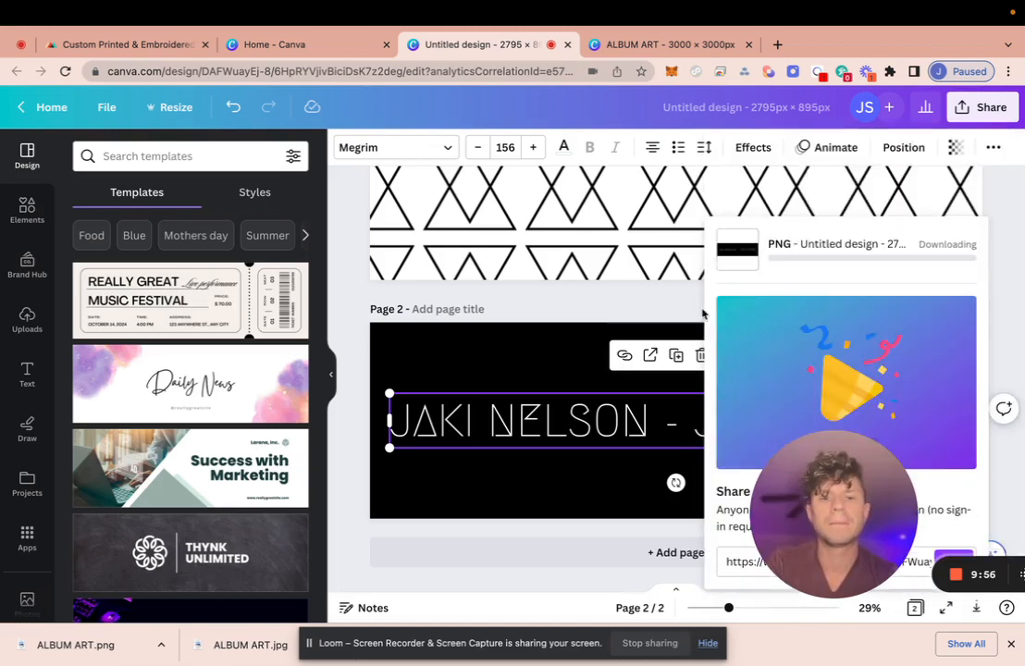
# Step: Switch to Printful, upload Untitled design (1).png to the file library, and place it across the tee's upper back
pyautogui.click(166, 45)
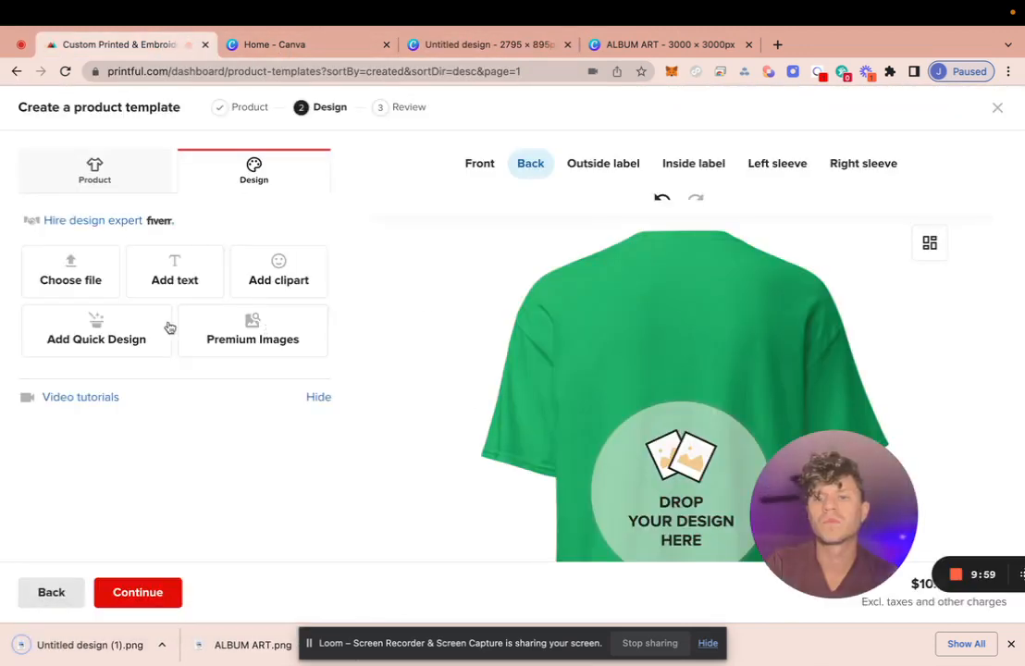
pyautogui.click(92, 289)
pyautogui.moveTo(92, 645); pyautogui.dragTo(325, 219)
pyautogui.click(270, 441)
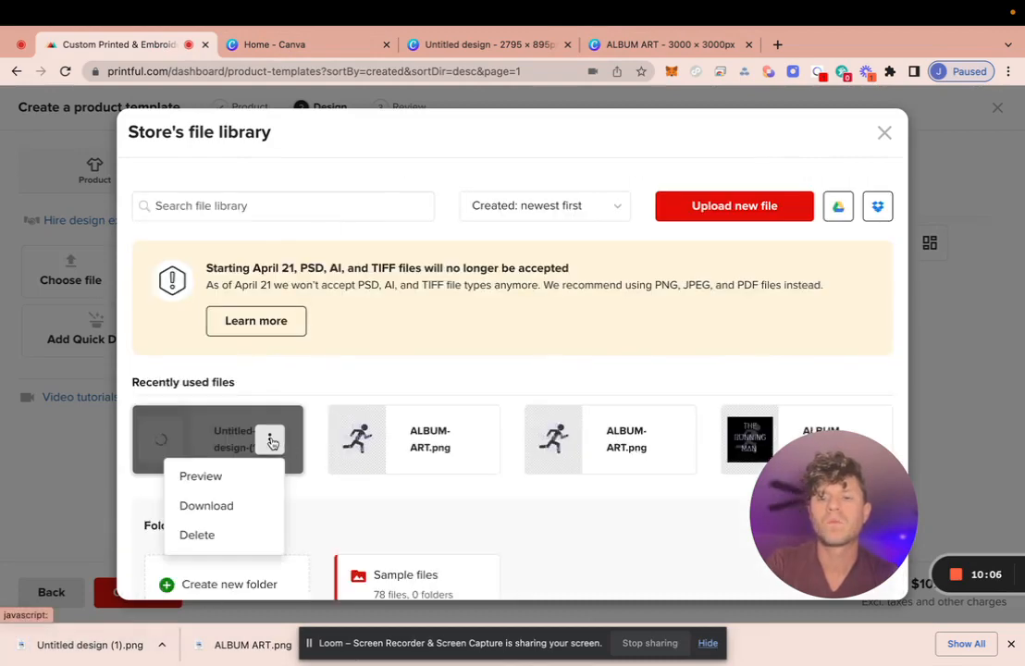
pyautogui.click(201, 440)
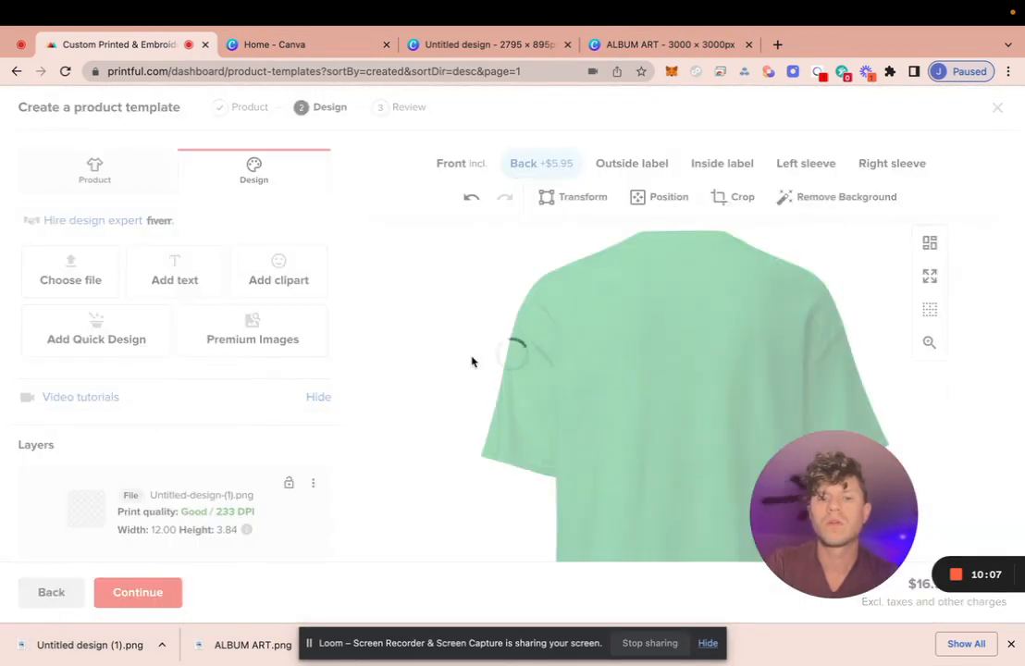
pyautogui.moveTo(696, 391); pyautogui.dragTo(701, 313)
pyautogui.click(806, 304)
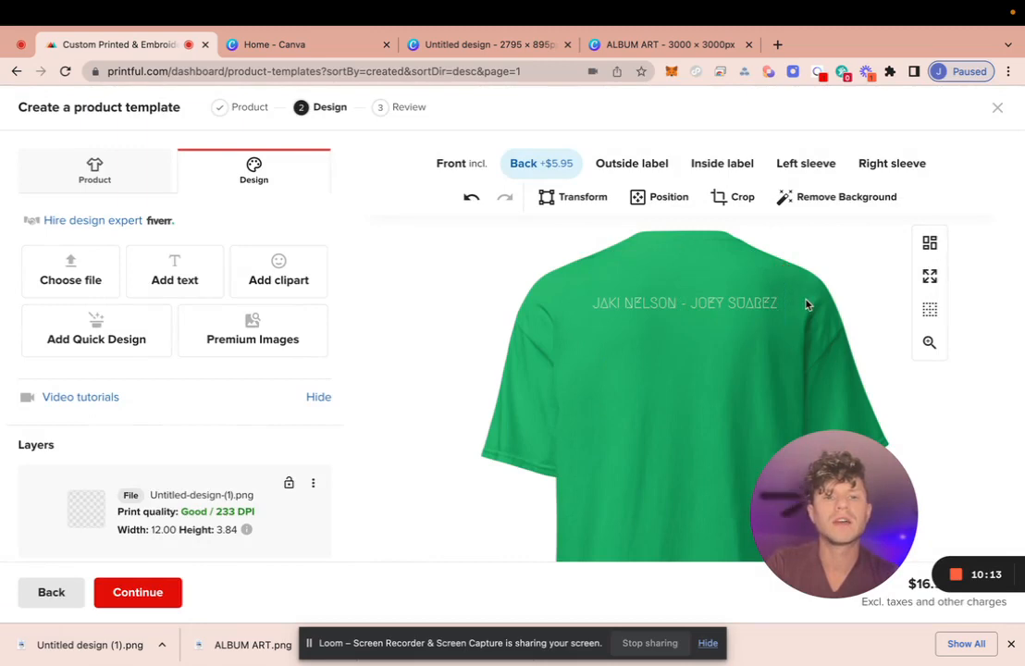
# Step: Review the tee's back text placement and front artwork, return to the back view, and dismiss the browser's downloads list
pyautogui.scroll(-5, 710, 372)
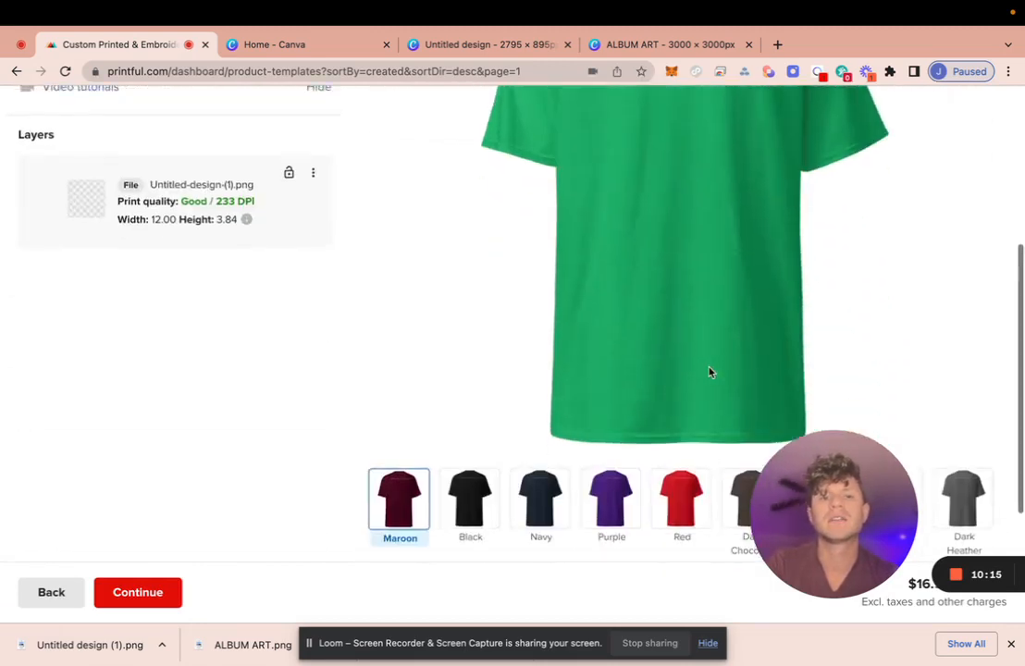
pyautogui.scroll(5, 709, 372)
pyautogui.scroll(-5, 710, 372)
pyautogui.scroll(5, 710, 372)
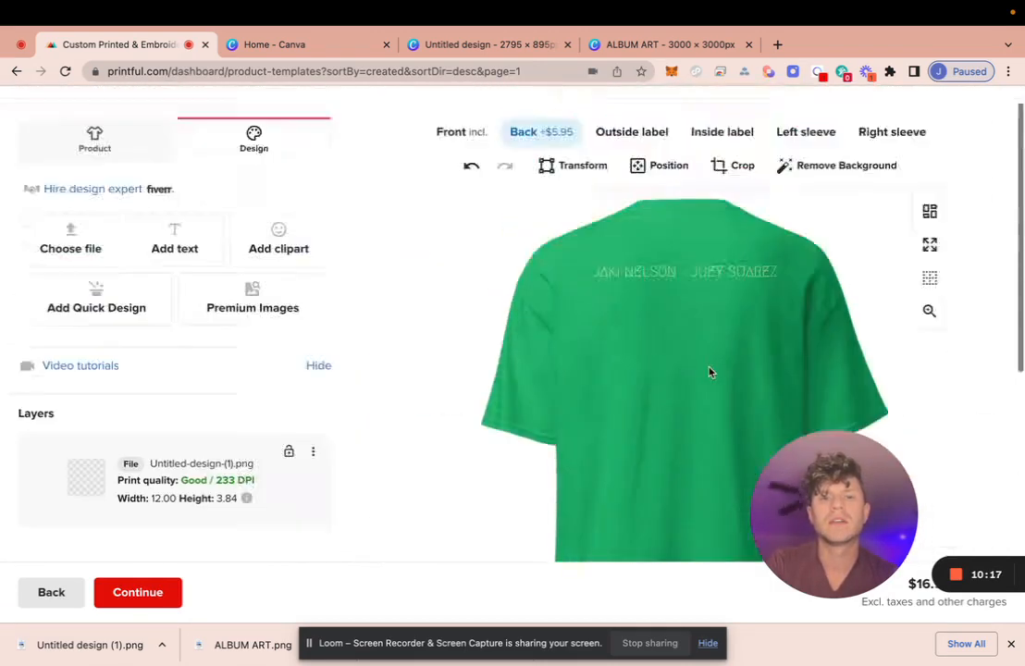
pyautogui.click(455, 163)
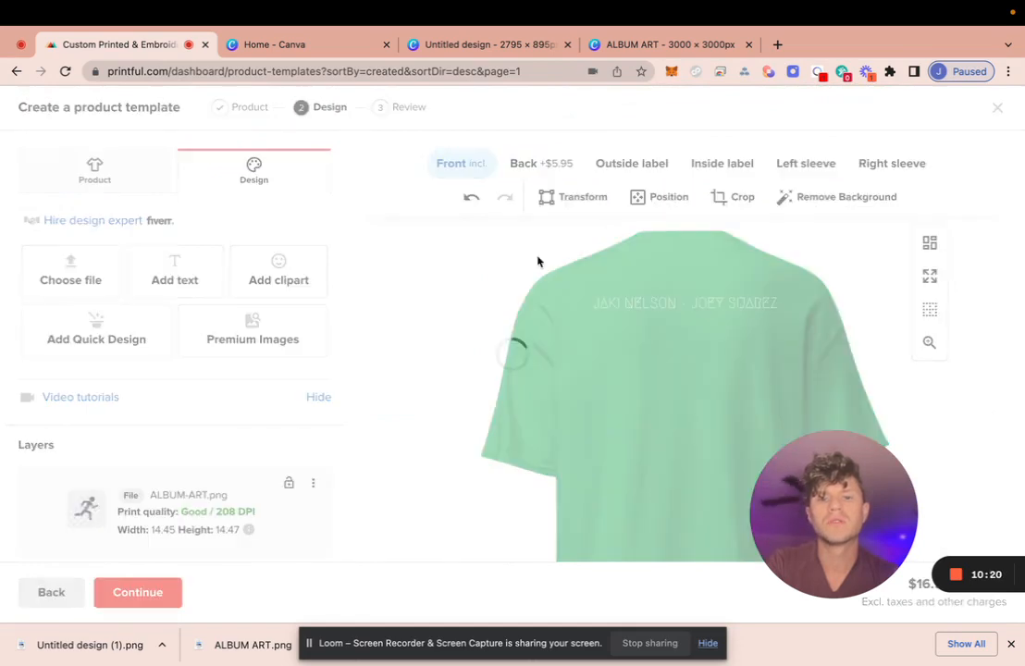
pyautogui.scroll(-3, 628, 370)
pyautogui.scroll(3, 630, 367)
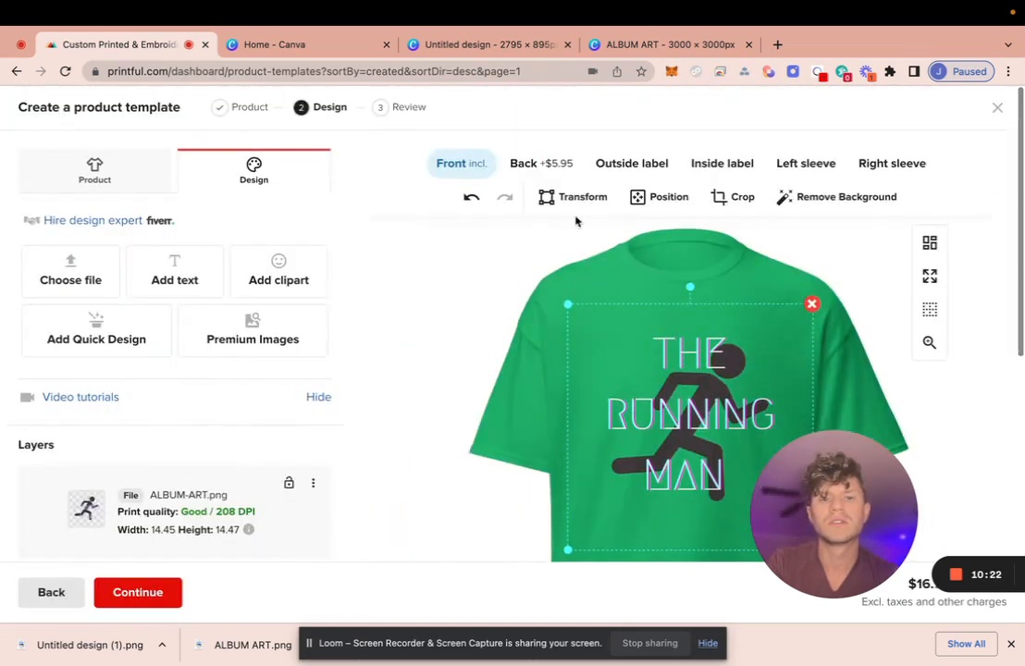
pyautogui.click(552, 162)
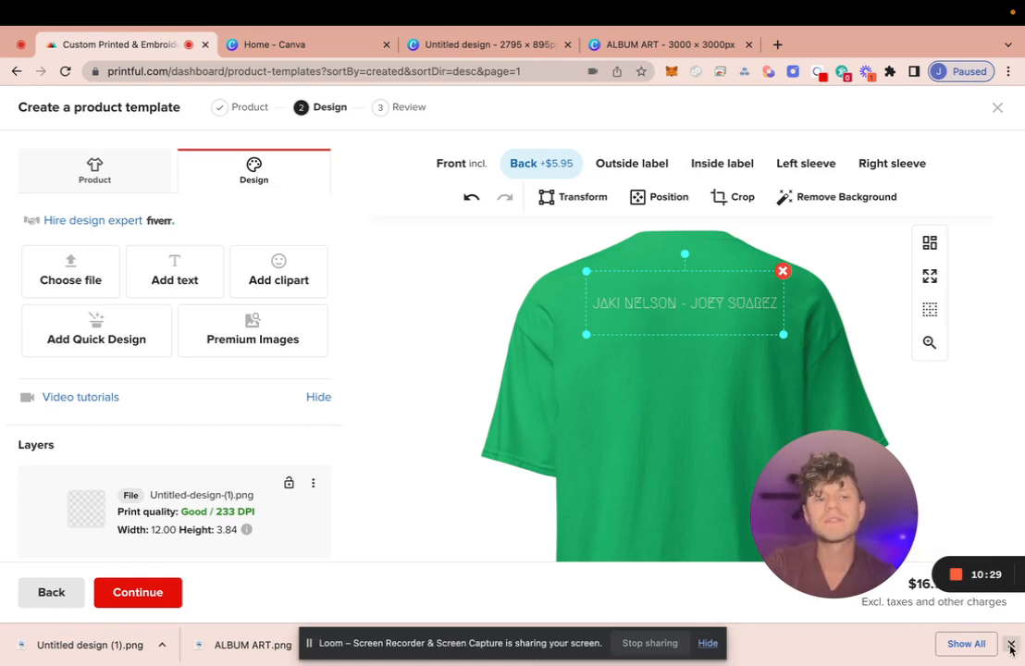
pyautogui.click(1010, 640)
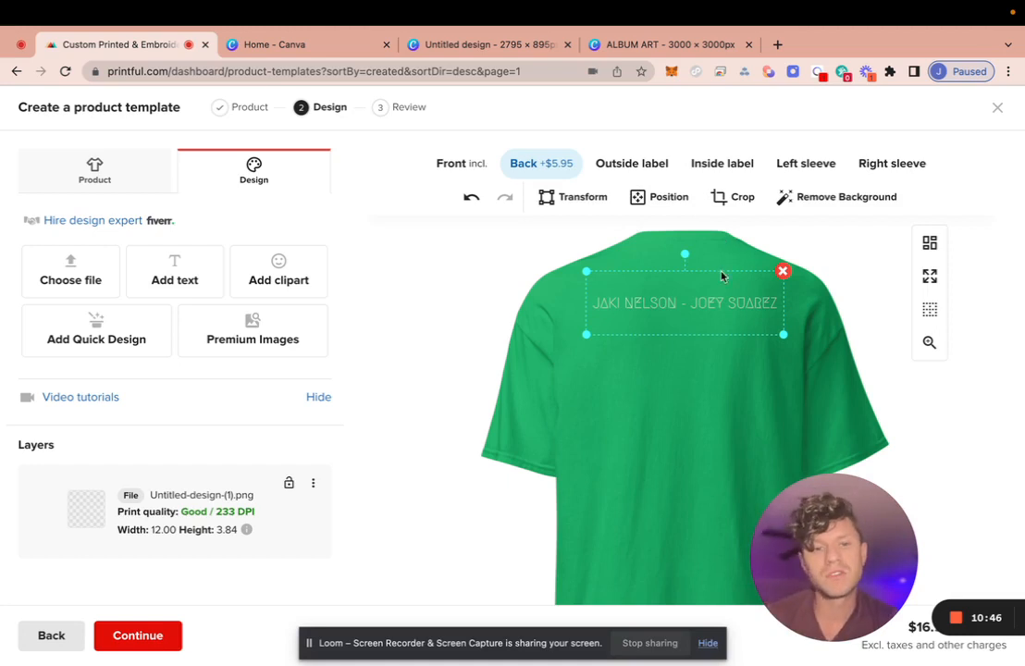
# Step: Examine the Transform, Position and Crop options for the artist-names design on the back, leaving the crop unapplied
pyautogui.click(571, 212)
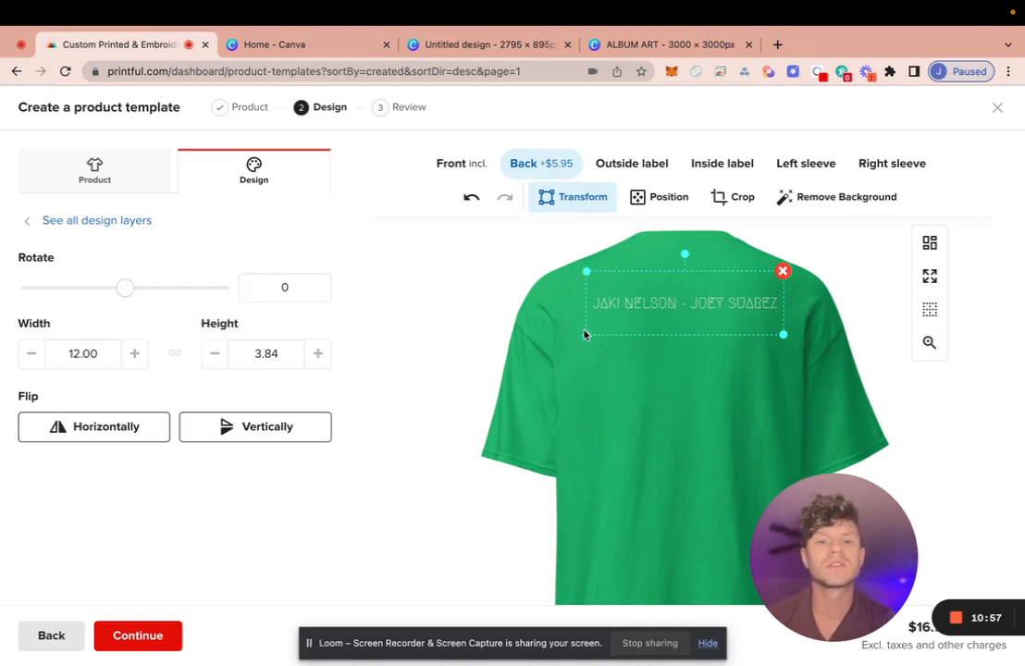
pyautogui.click(32, 224)
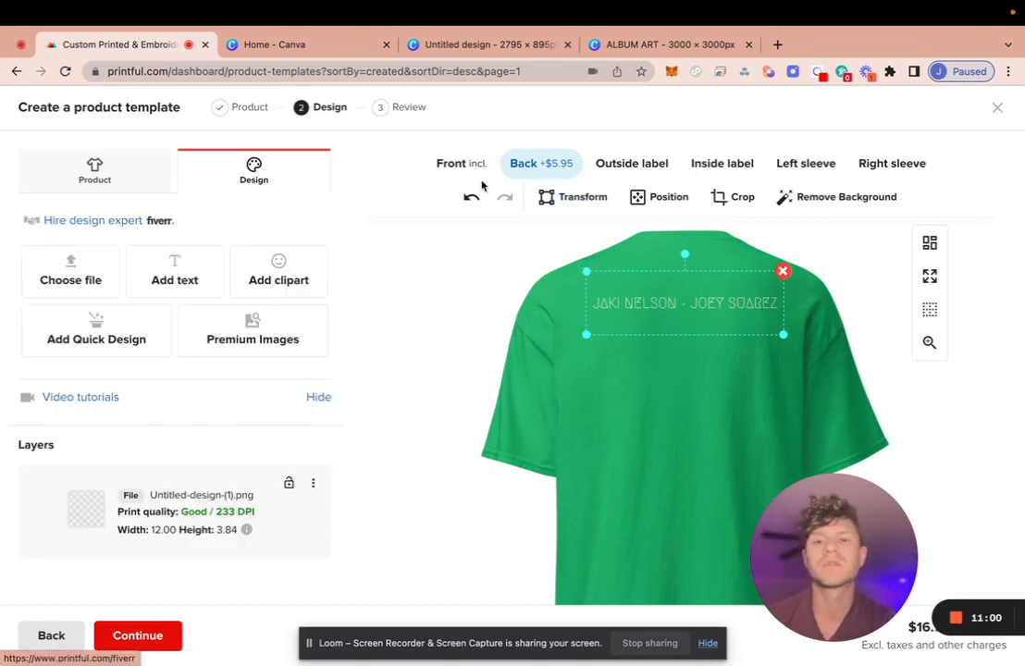
pyautogui.click(669, 198)
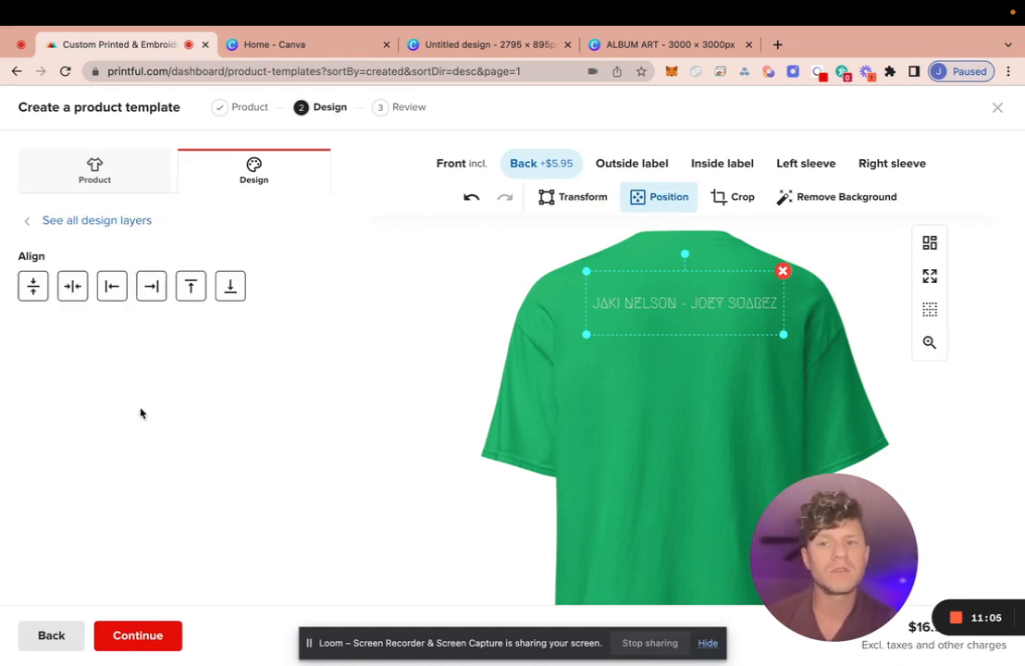
pyautogui.click(743, 198)
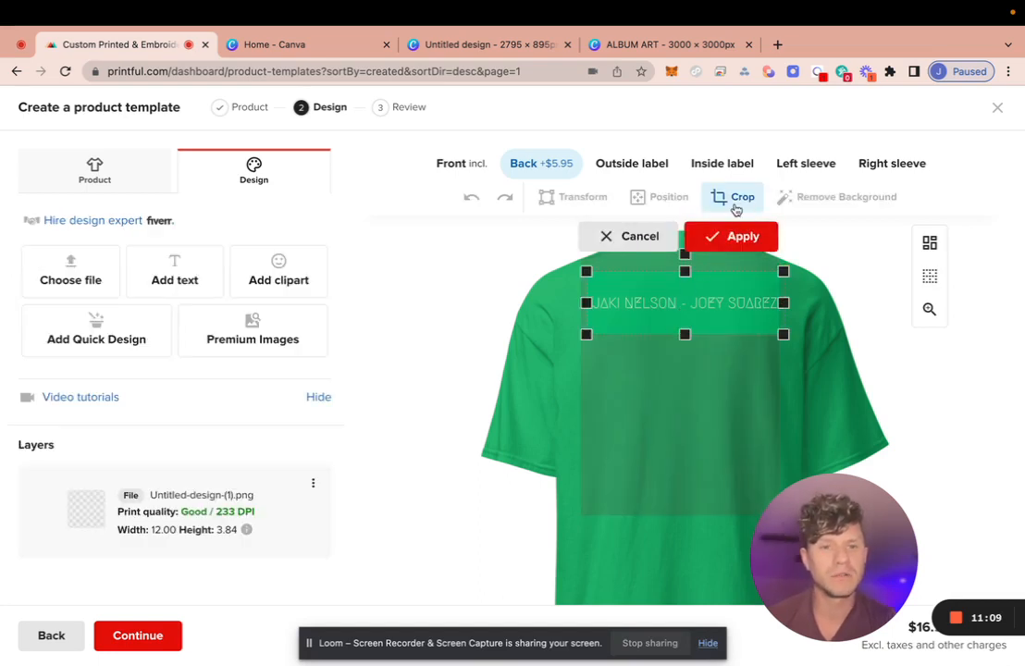
pyautogui.click(736, 209)
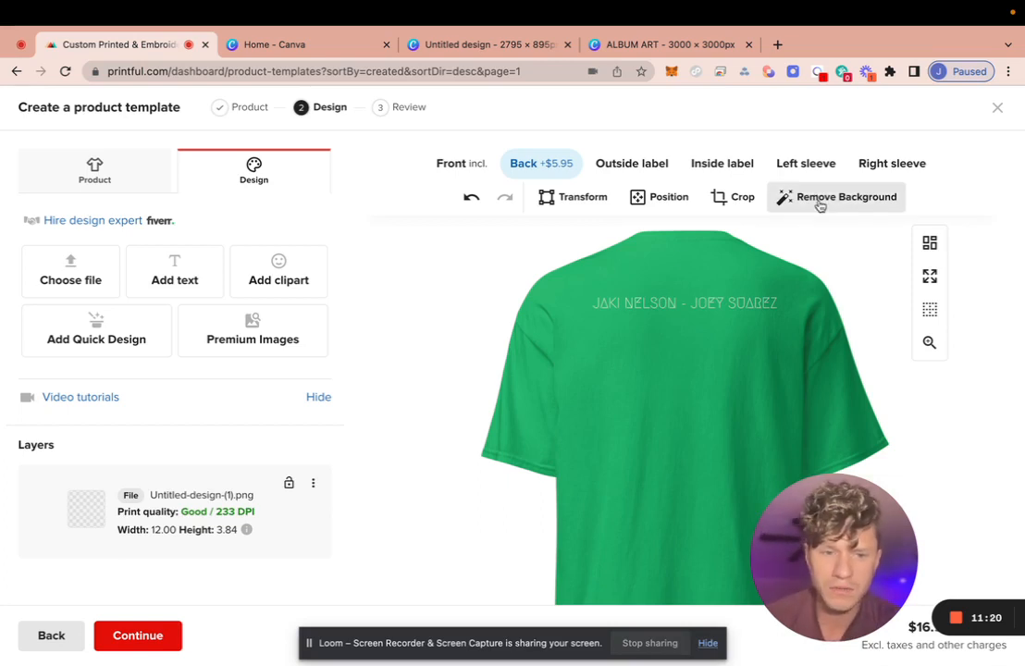
# Step: Browse the text presets and the clipart library available for the back print, and return to the design layers
pyautogui.click(193, 287)
pyautogui.scroll(-5, 153, 478)
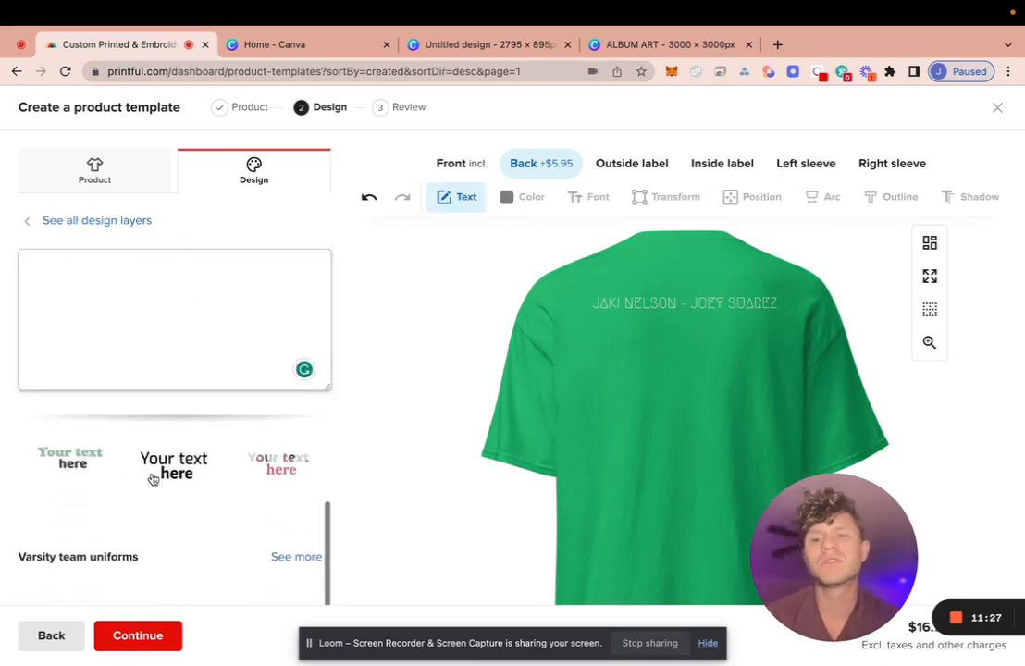
pyautogui.scroll(5, 153, 479)
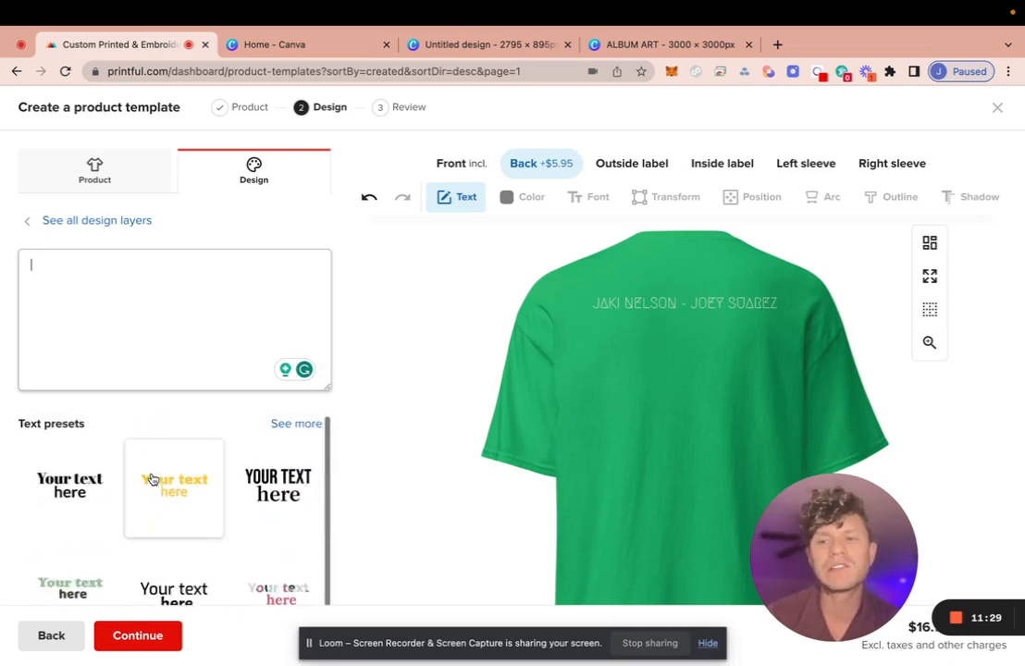
pyautogui.click(77, 222)
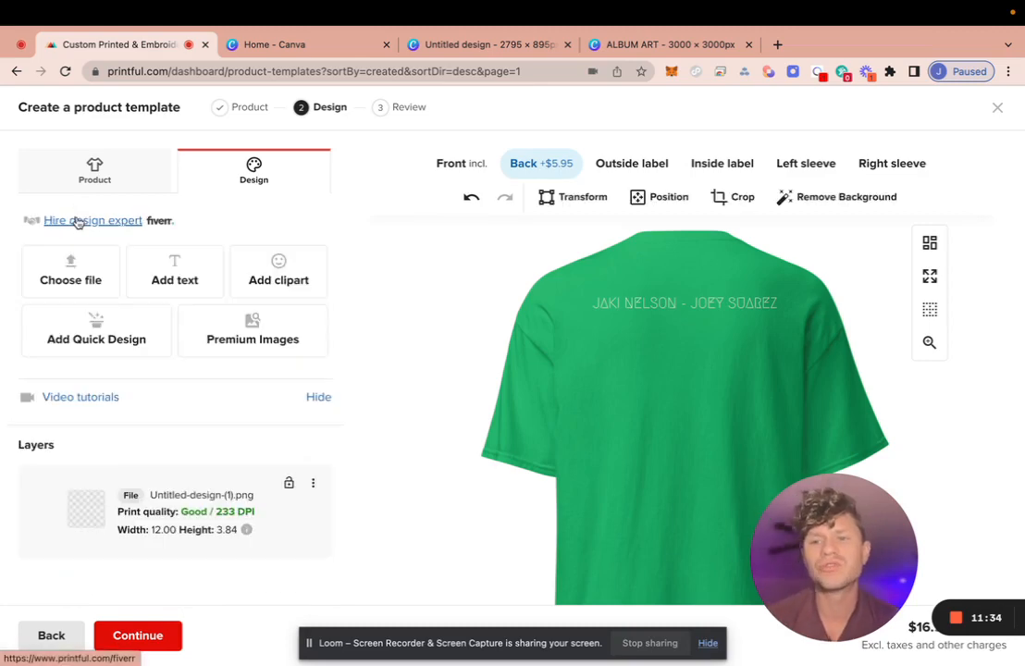
pyautogui.click(279, 278)
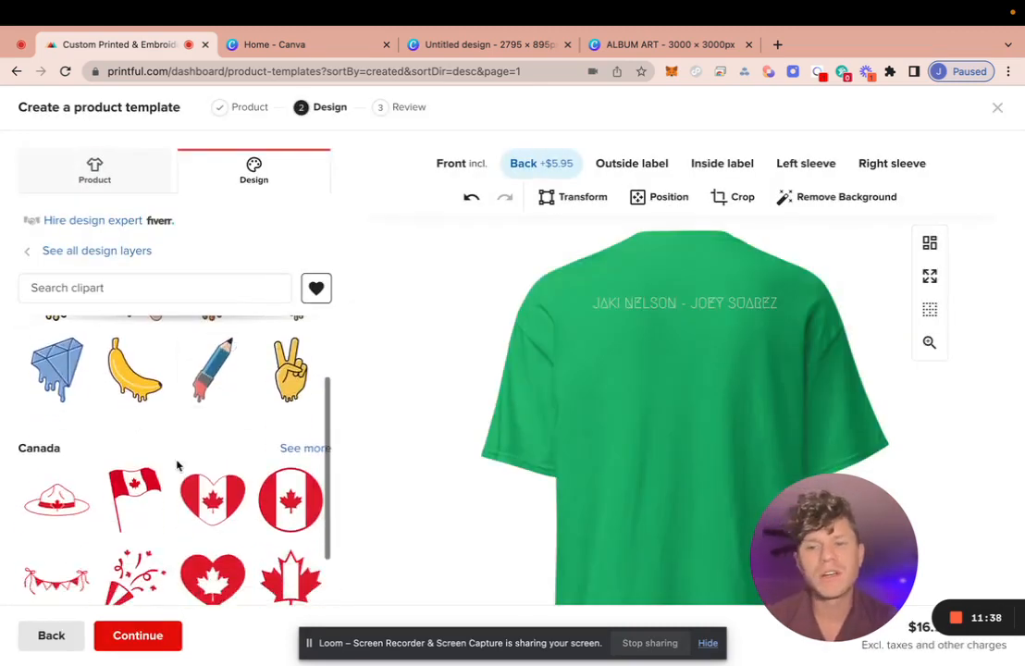
pyautogui.click(33, 252)
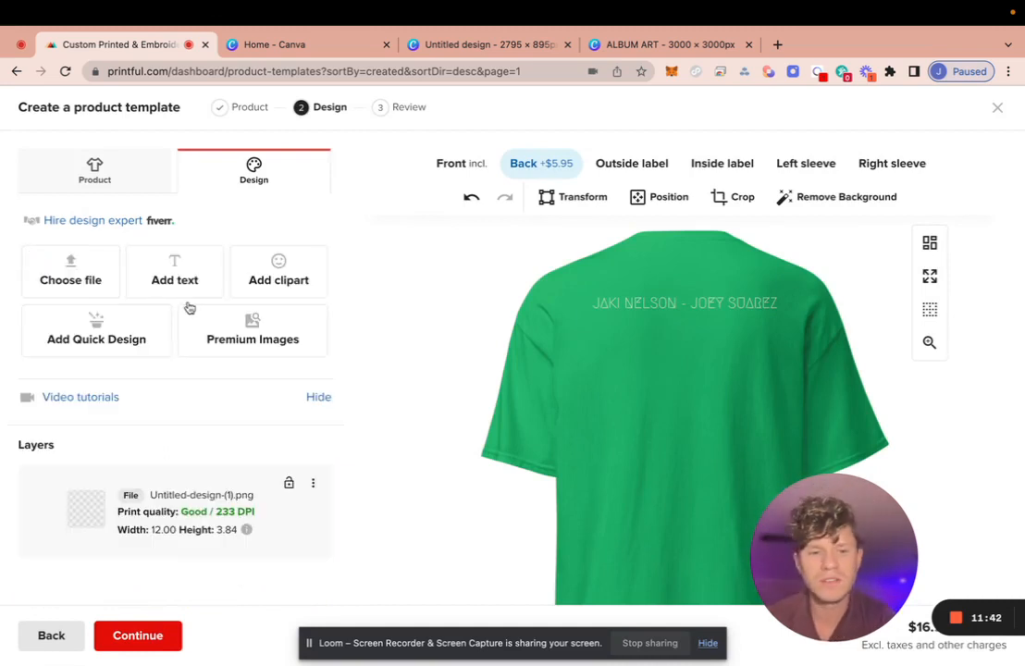
# Step: Browse the Quick Design collection from Abstract through 4th of July celebrations, and return to the design layers
pyautogui.click(102, 347)
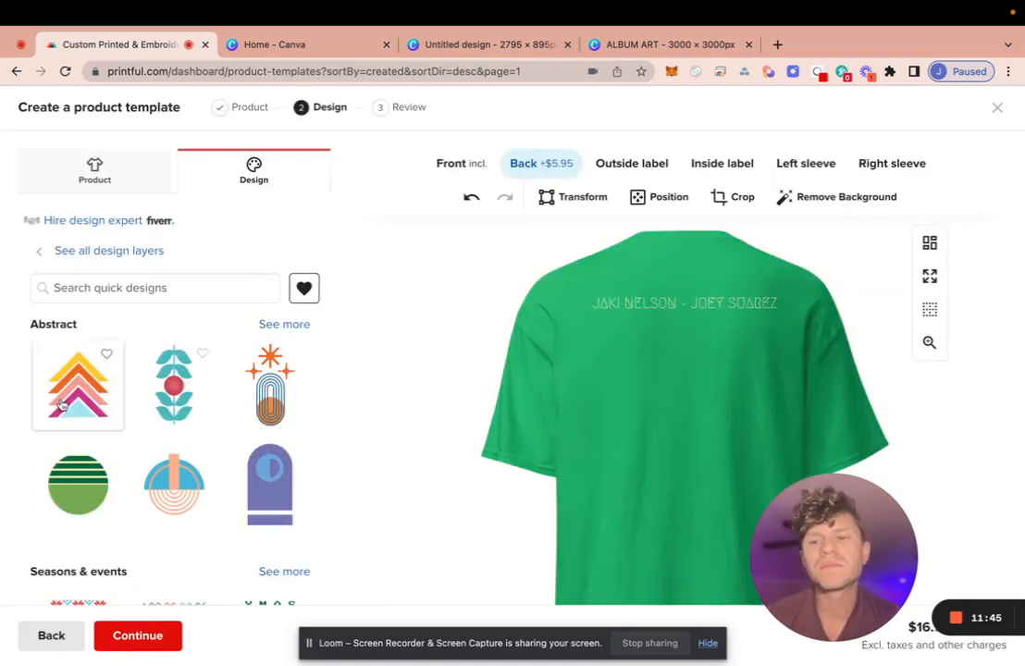
pyautogui.scroll(-2, 125, 483)
pyautogui.scroll(-5, 124, 483)
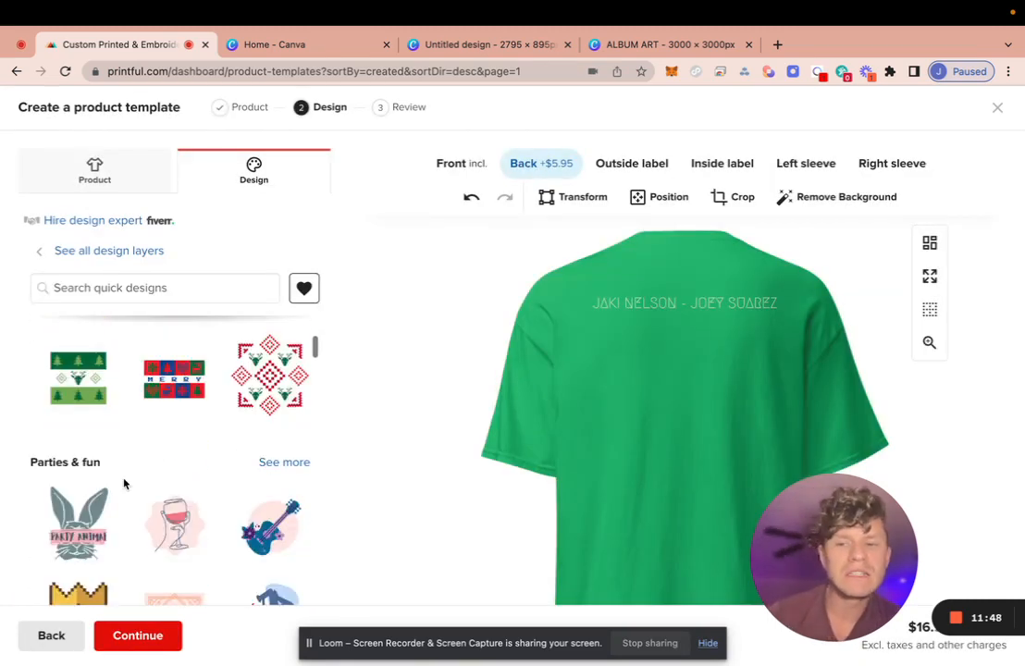
pyautogui.scroll(-4, 125, 483)
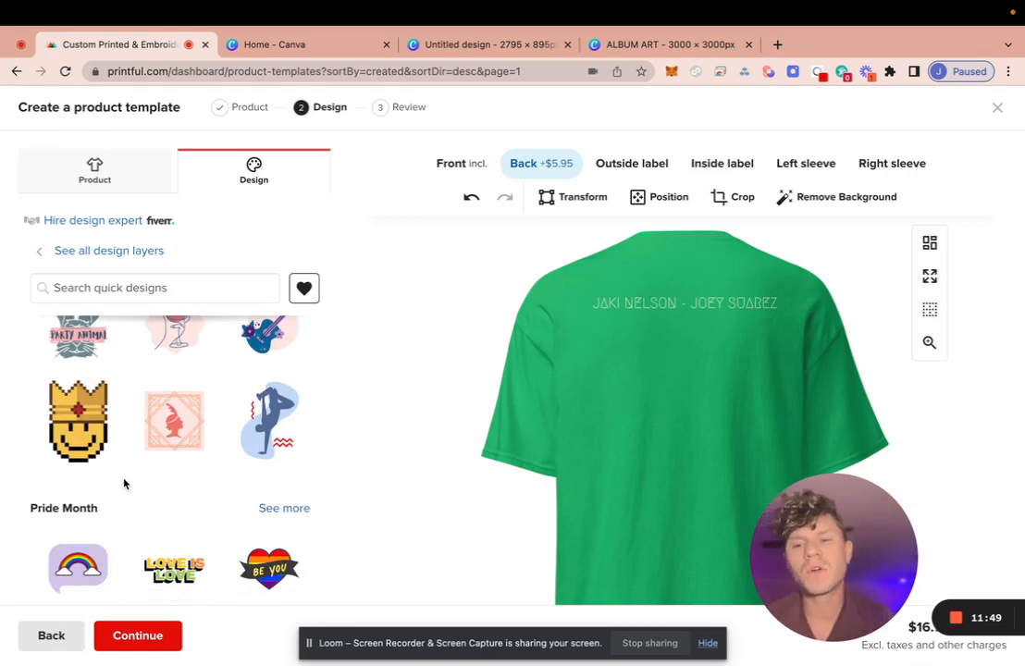
pyautogui.scroll(-5, 141, 453)
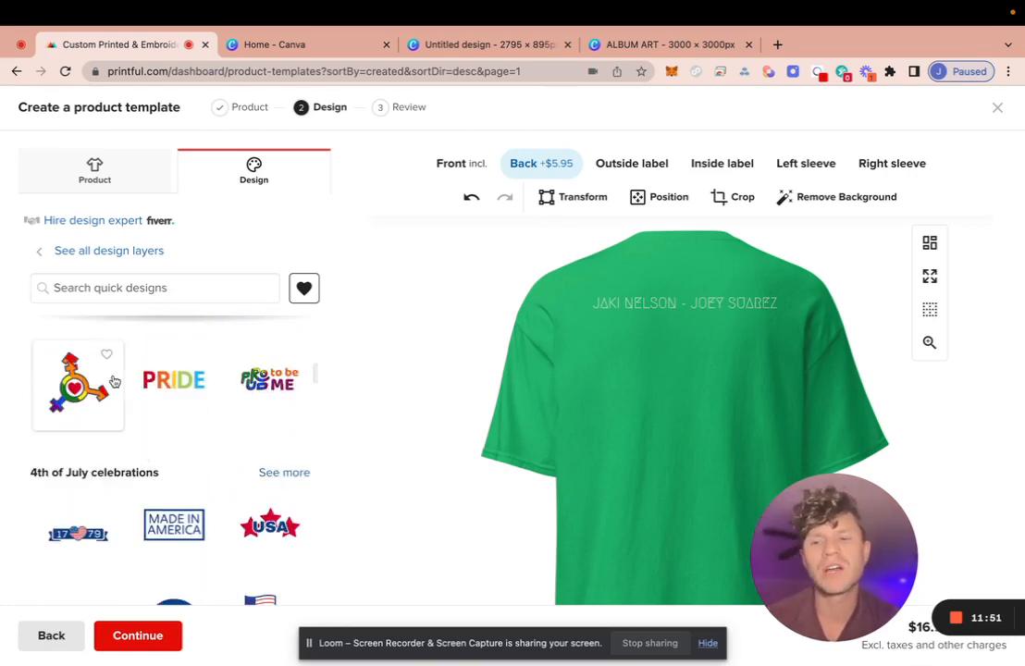
pyautogui.click(42, 252)
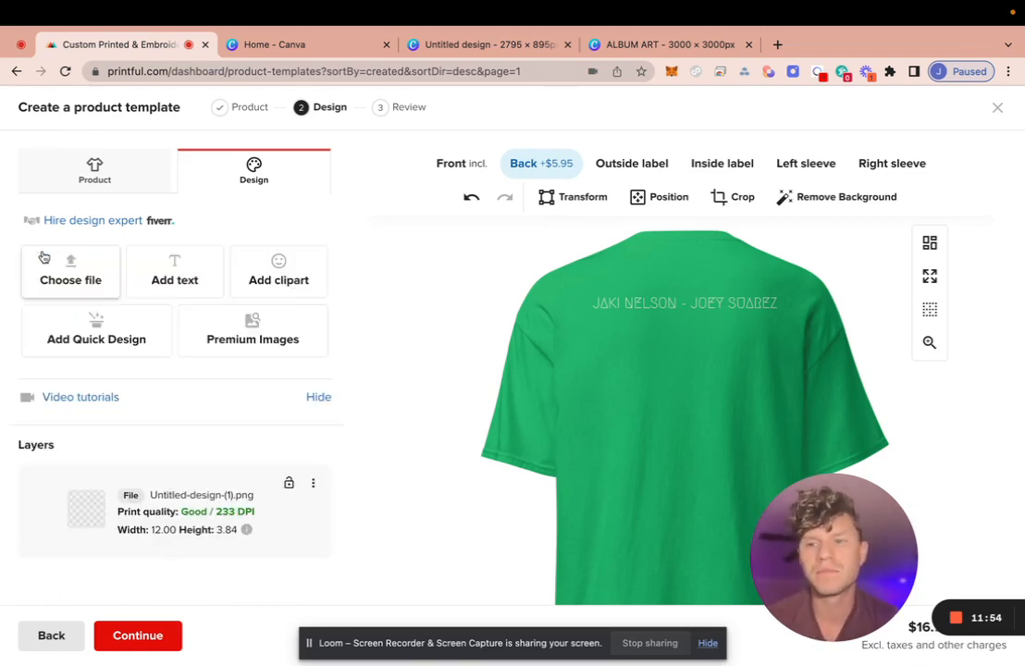
# Step: Browse the stock images in the Premium Image collection and return to the design layers
pyautogui.click(253, 340)
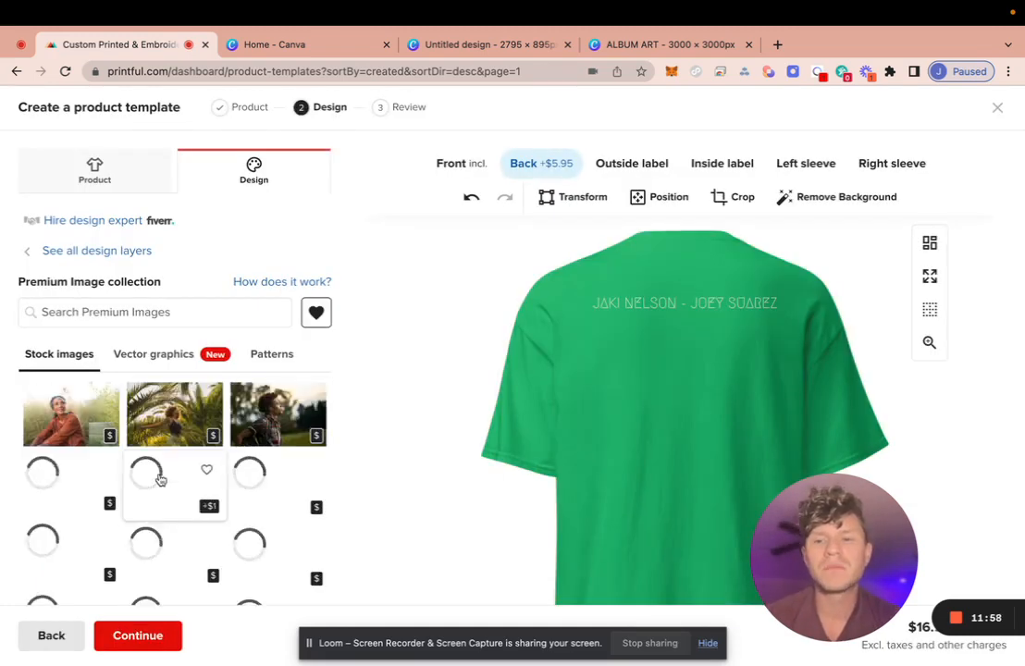
pyautogui.scroll(-5, 213, 499)
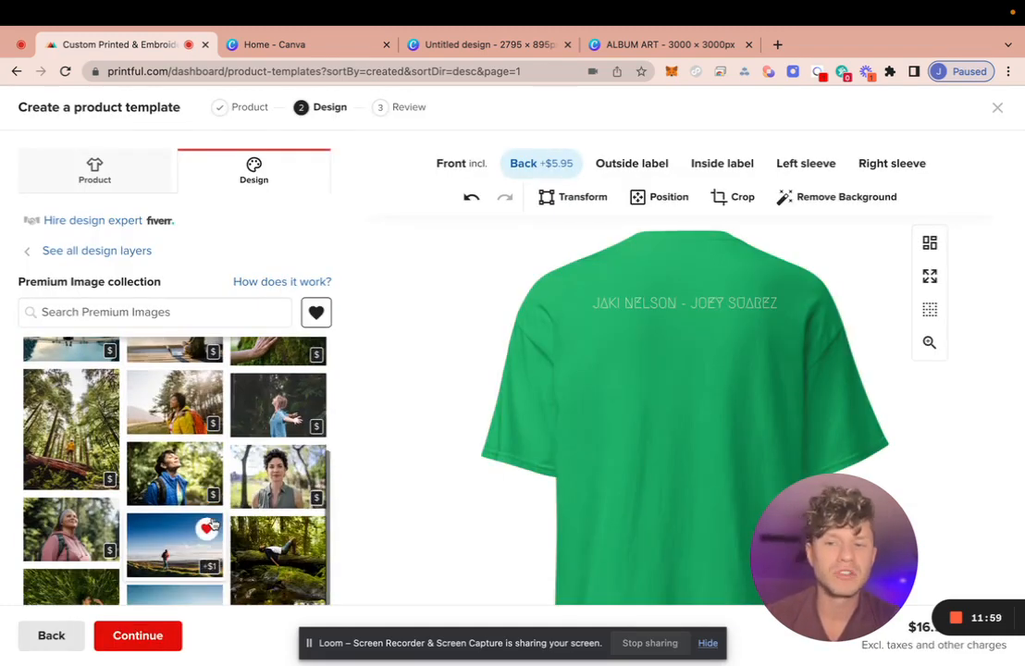
pyautogui.scroll(6, 212, 525)
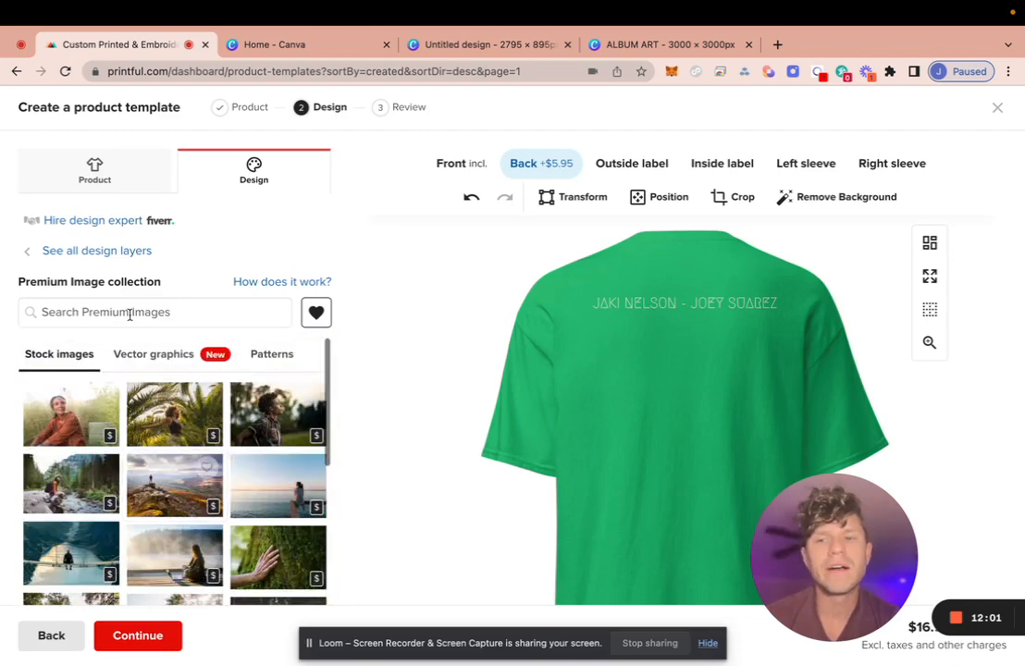
pyautogui.click(188, 358)
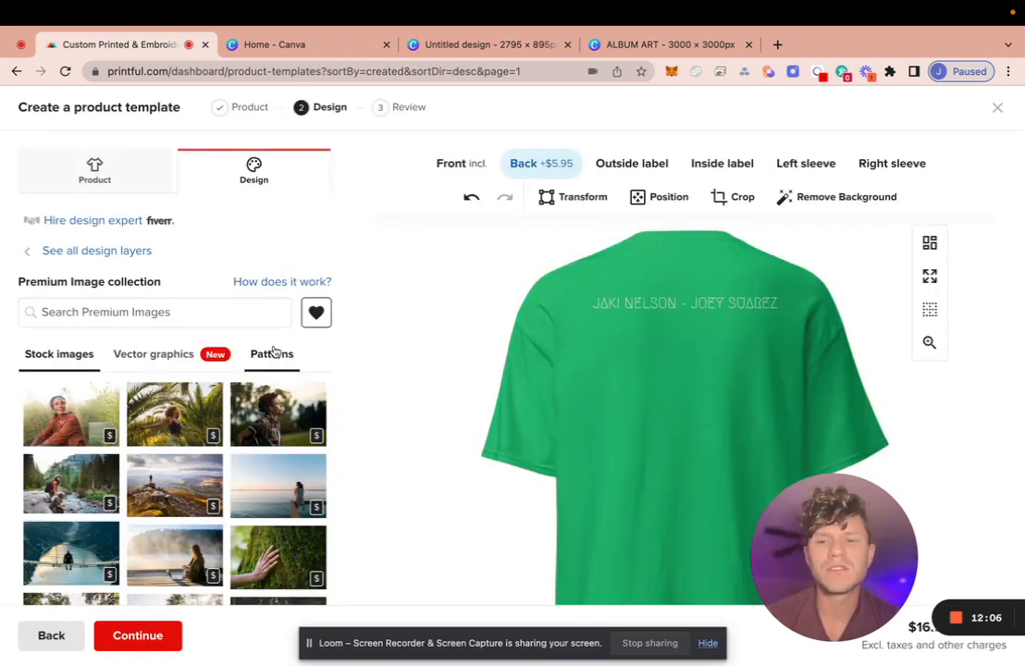
pyautogui.scroll(-3, 259, 389)
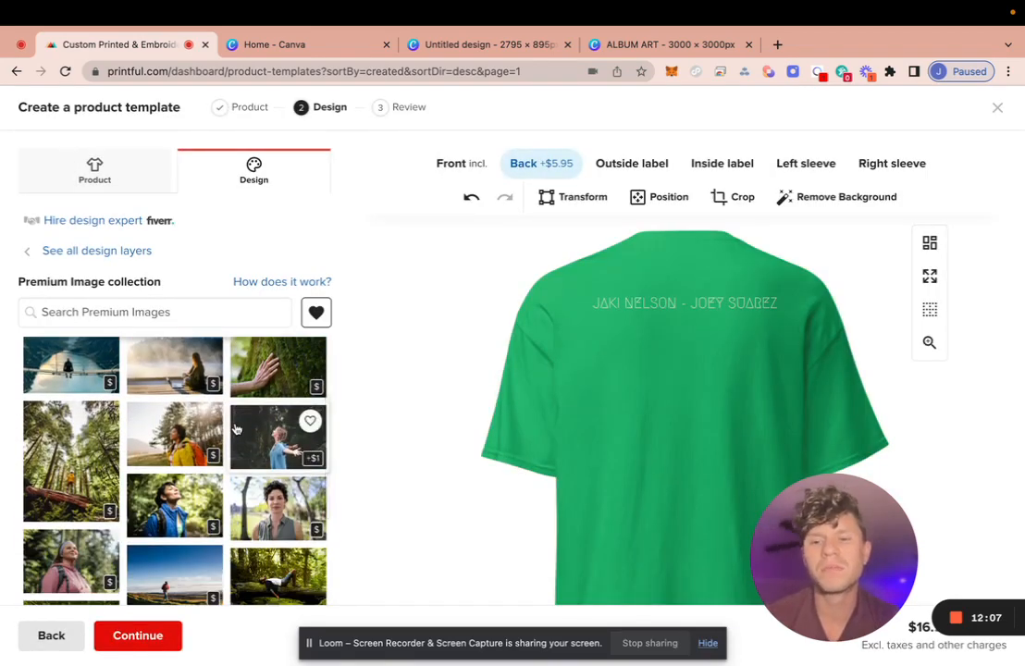
pyautogui.scroll(3, 236, 429)
pyautogui.scroll(-3, 236, 428)
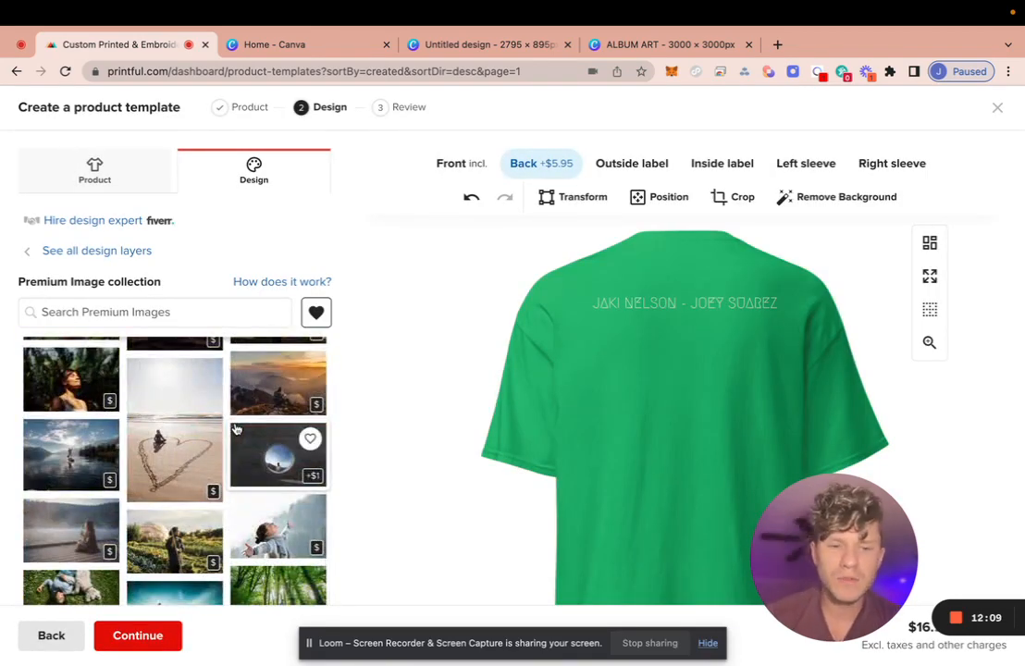
pyautogui.click(31, 255)
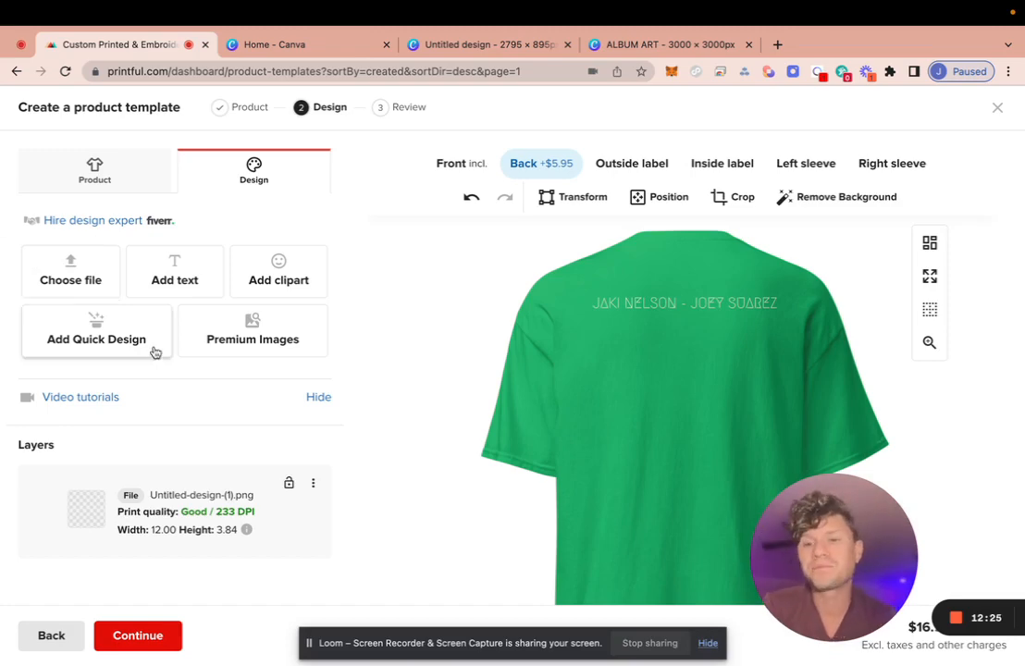
# Step: Examine the tee's color variants and the outside label print area, and return to the back placement
pyautogui.scroll(-5, 167, 391)
pyautogui.scroll(-1, 168, 393)
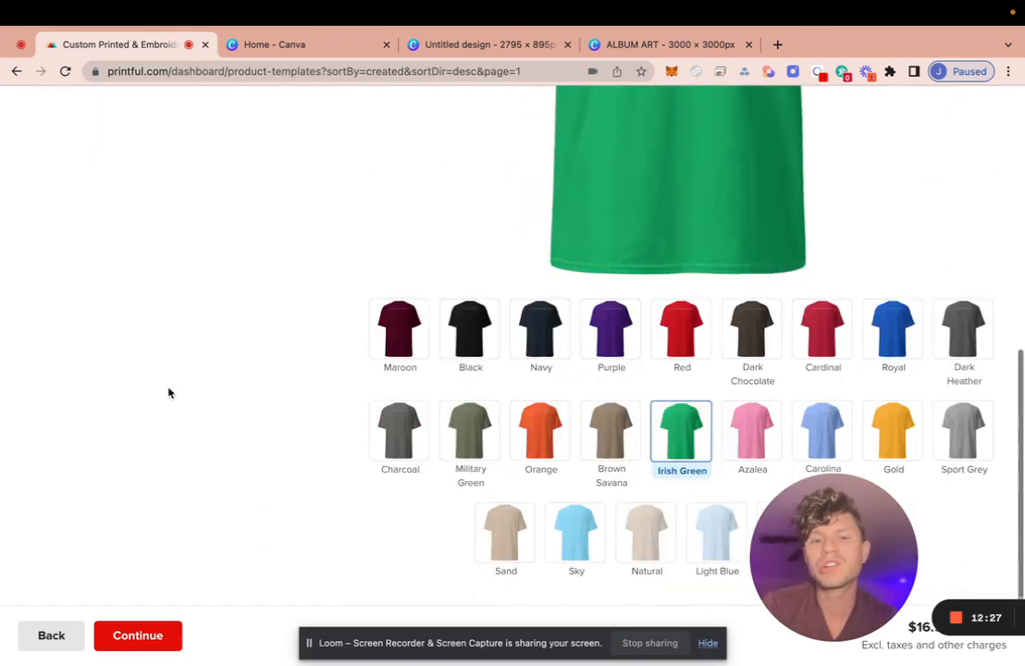
pyautogui.scroll(6, 168, 391)
pyautogui.click(616, 173)
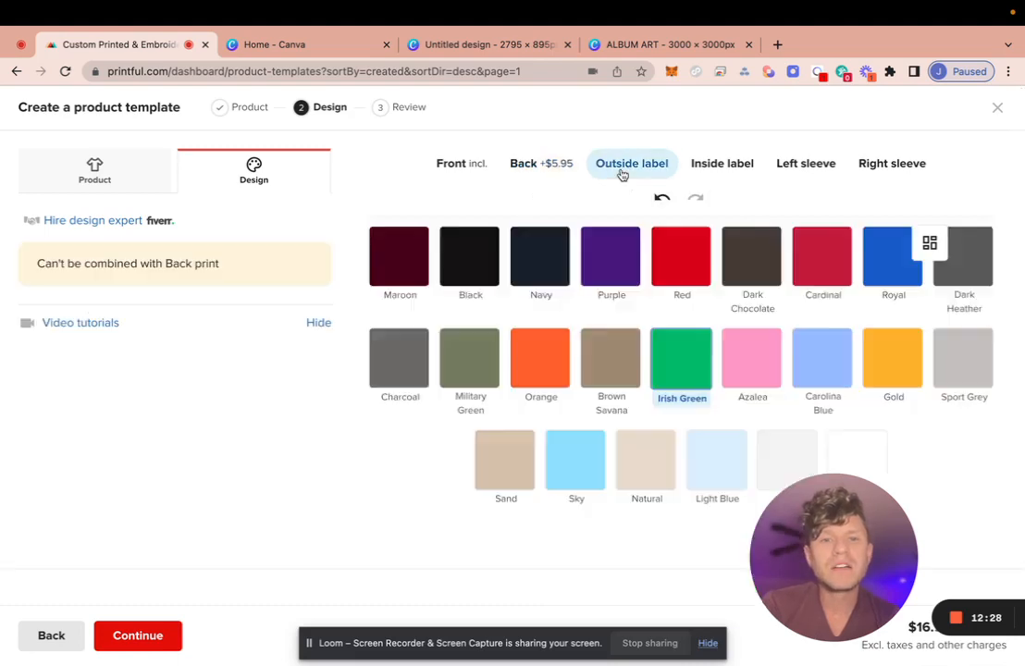
pyautogui.scroll(-4, 663, 308)
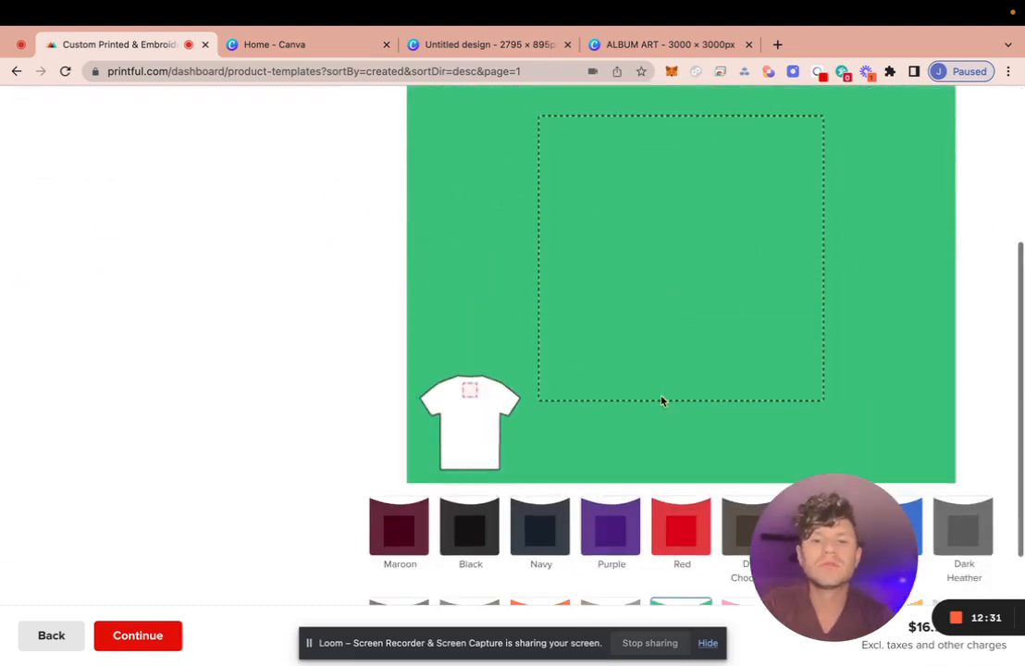
pyautogui.scroll(2, 662, 400)
pyautogui.scroll(2, 663, 400)
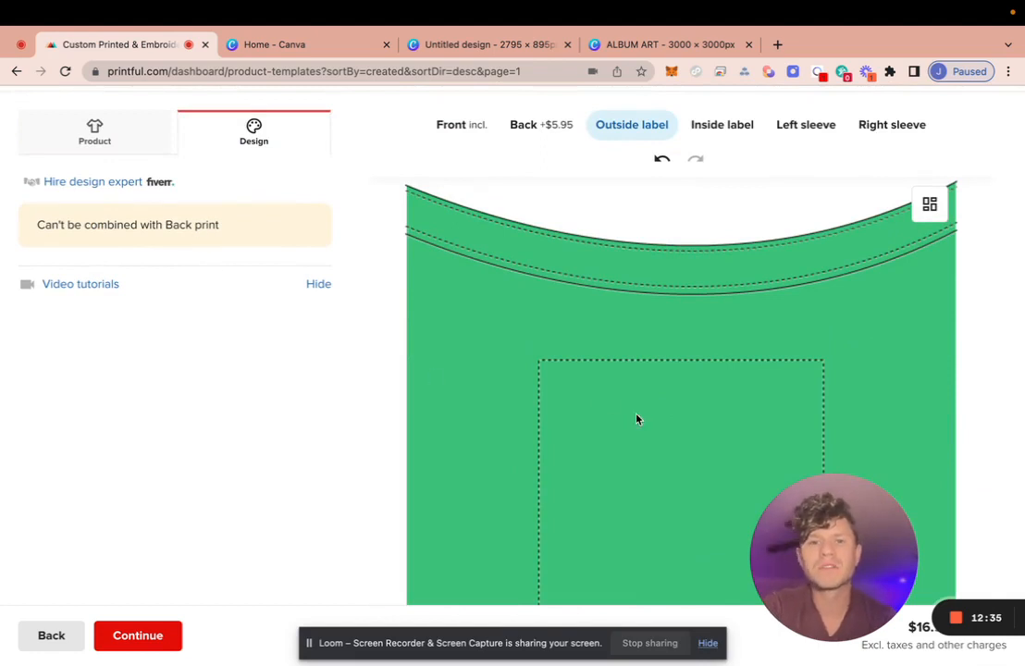
pyautogui.scroll(-5, 636, 419)
pyautogui.scroll(3, 619, 192)
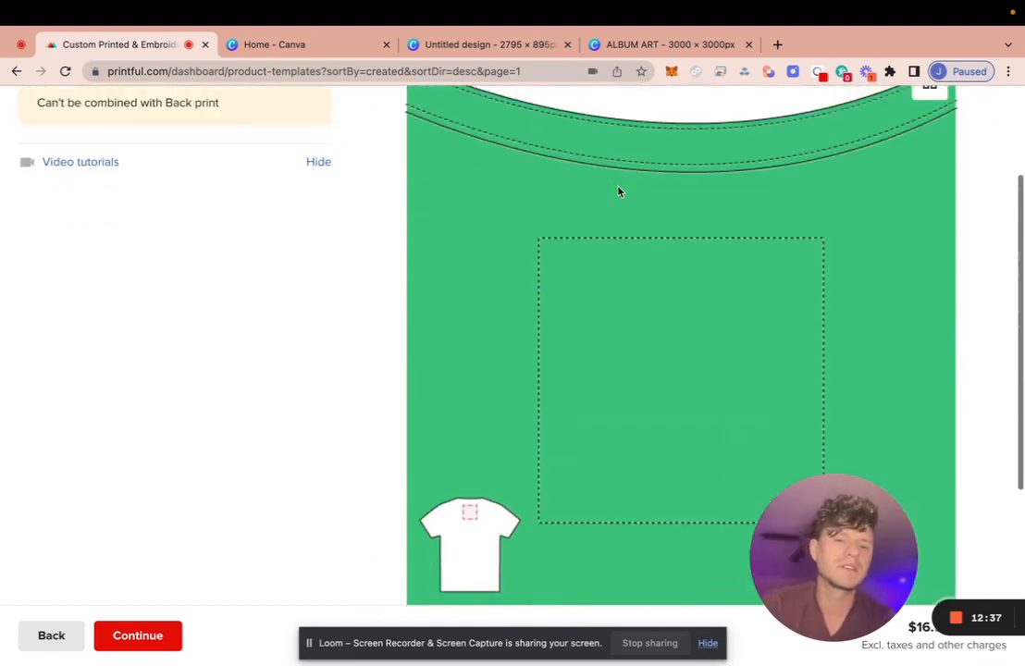
pyautogui.scroll(4, 373, 277)
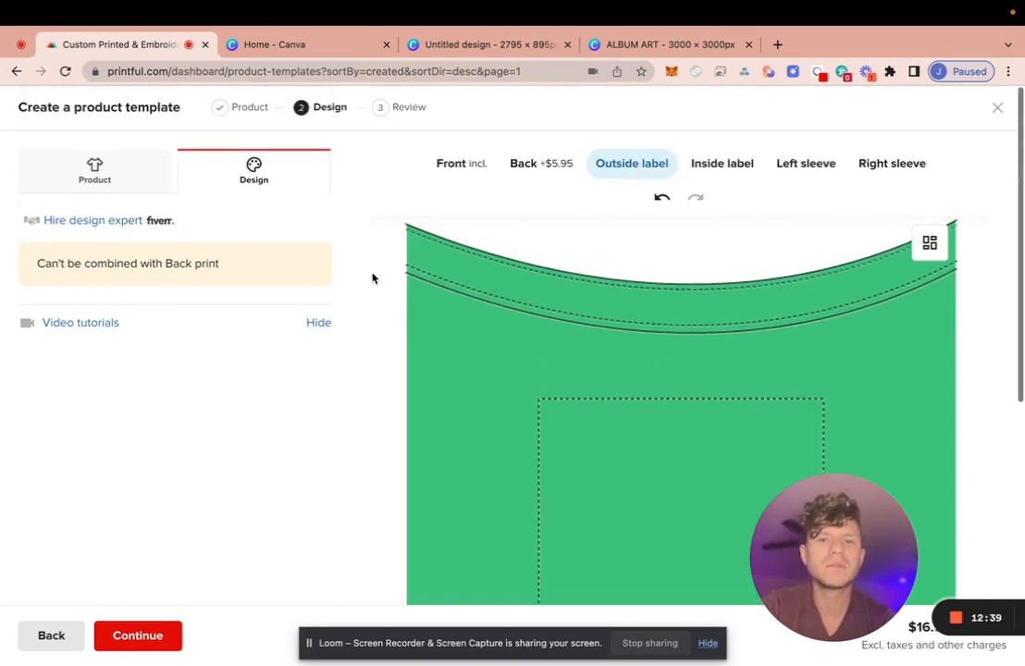
pyautogui.click(558, 163)
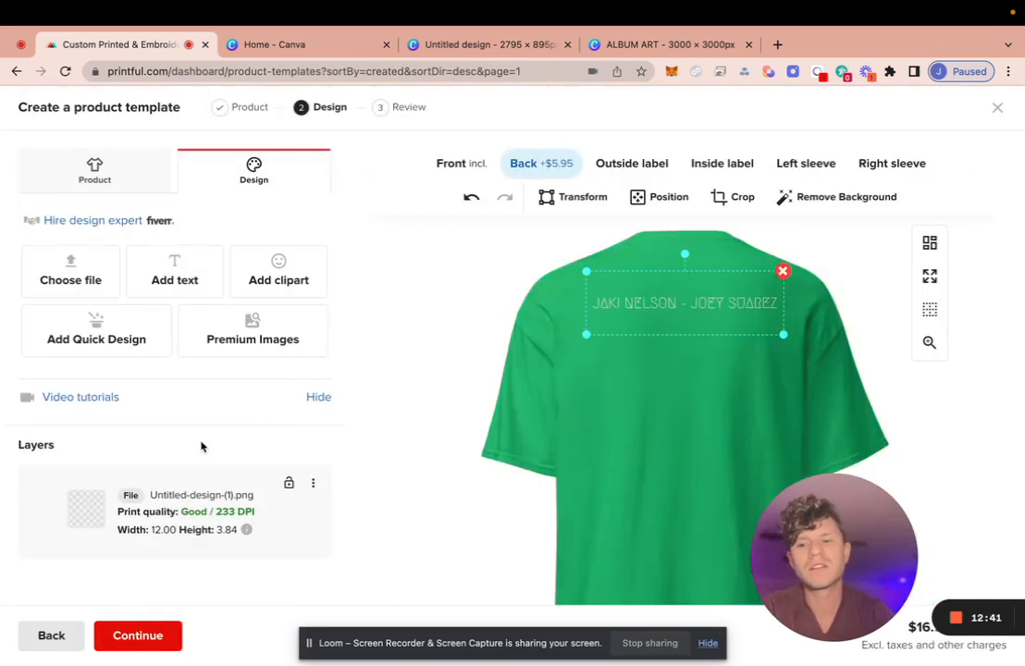
# Step: Delete the artist-names text layer from the back print and open the outside label placement
pyautogui.click(313, 483)
pyautogui.click(192, 573)
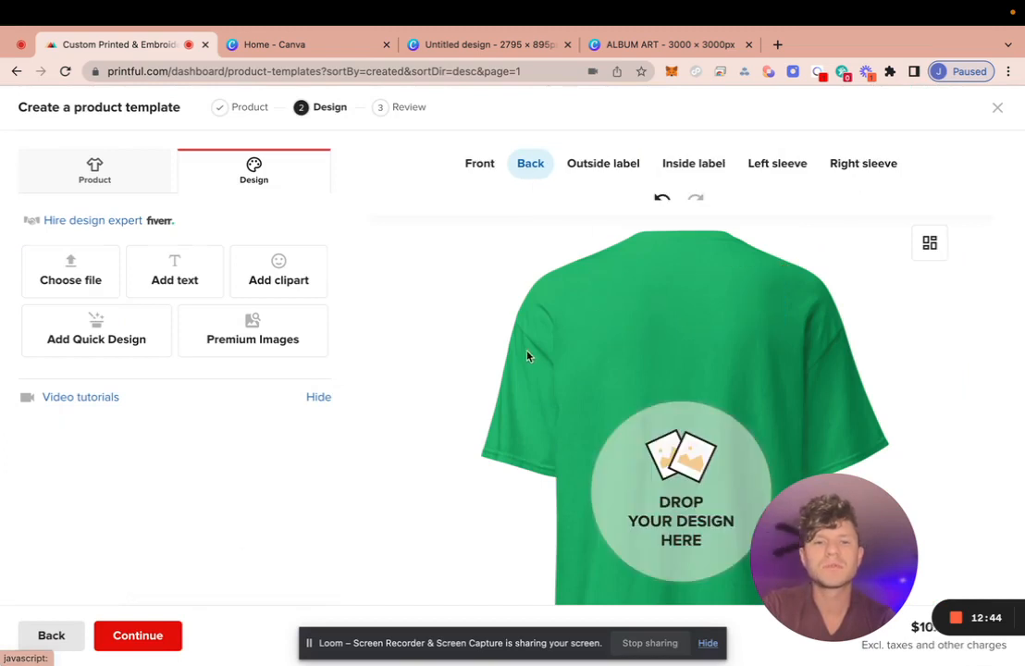
pyautogui.click(619, 176)
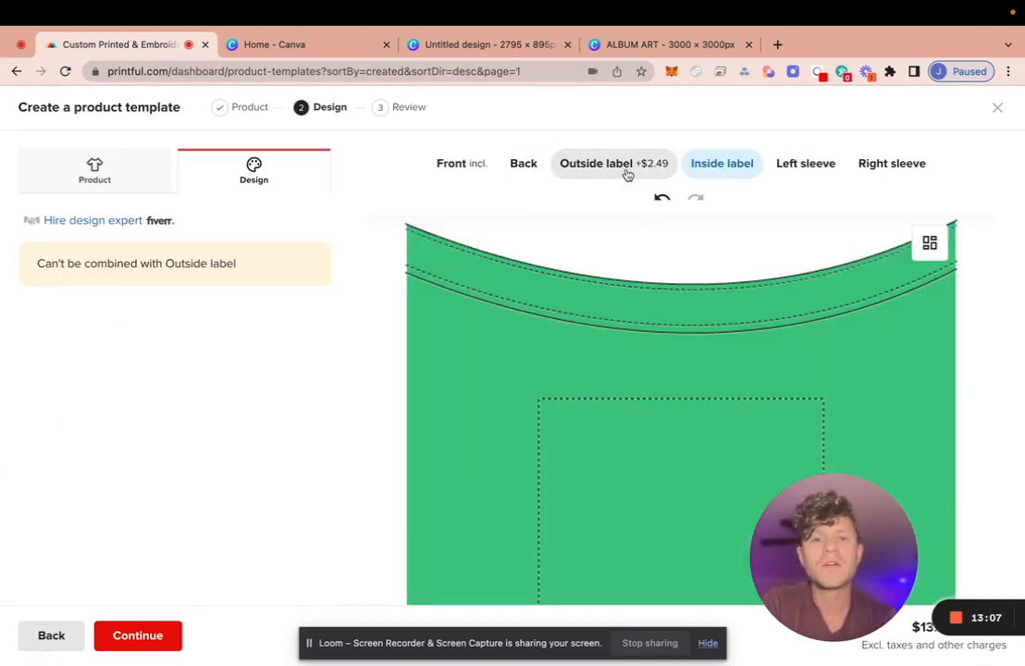
# Step: Examine the logo on the outside label placement and compare it with the inside label print area
pyautogui.click(627, 172)
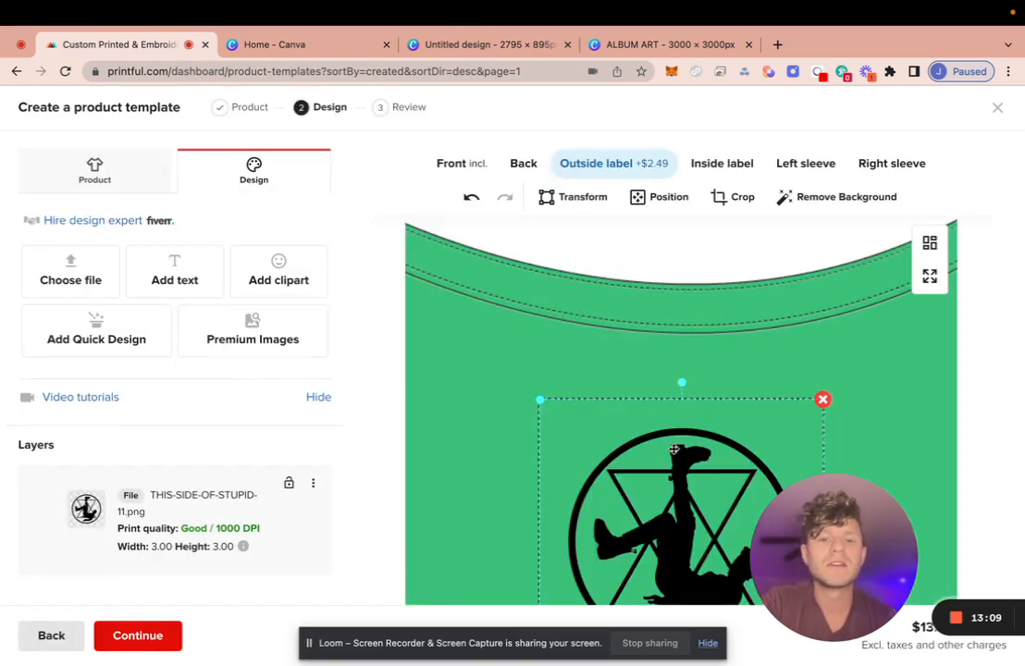
pyautogui.scroll(-2, 675, 450)
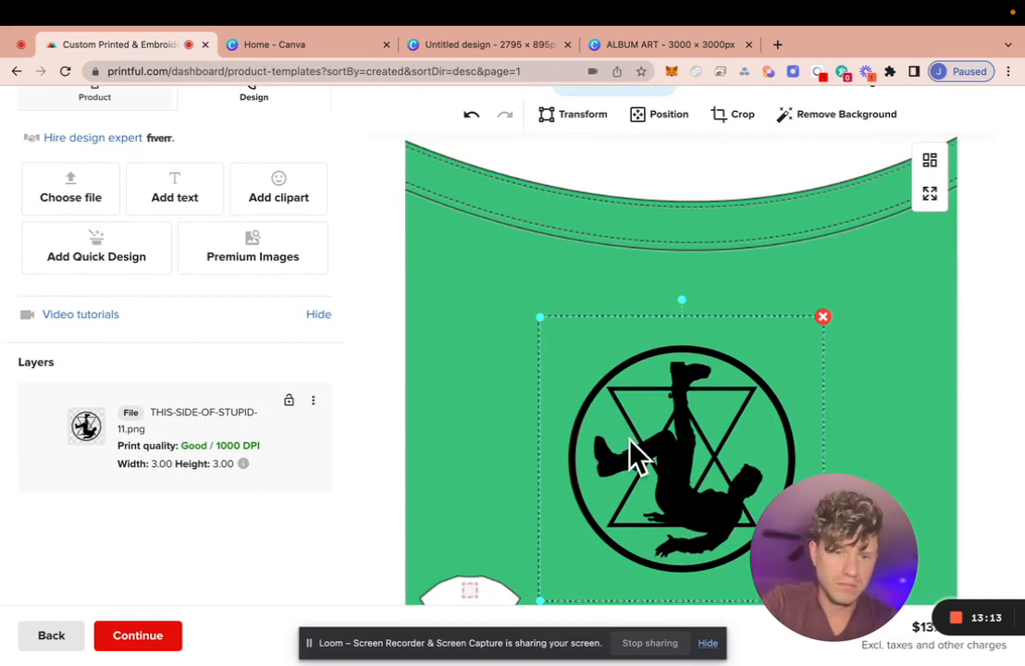
pyautogui.scroll(1, 688, 448)
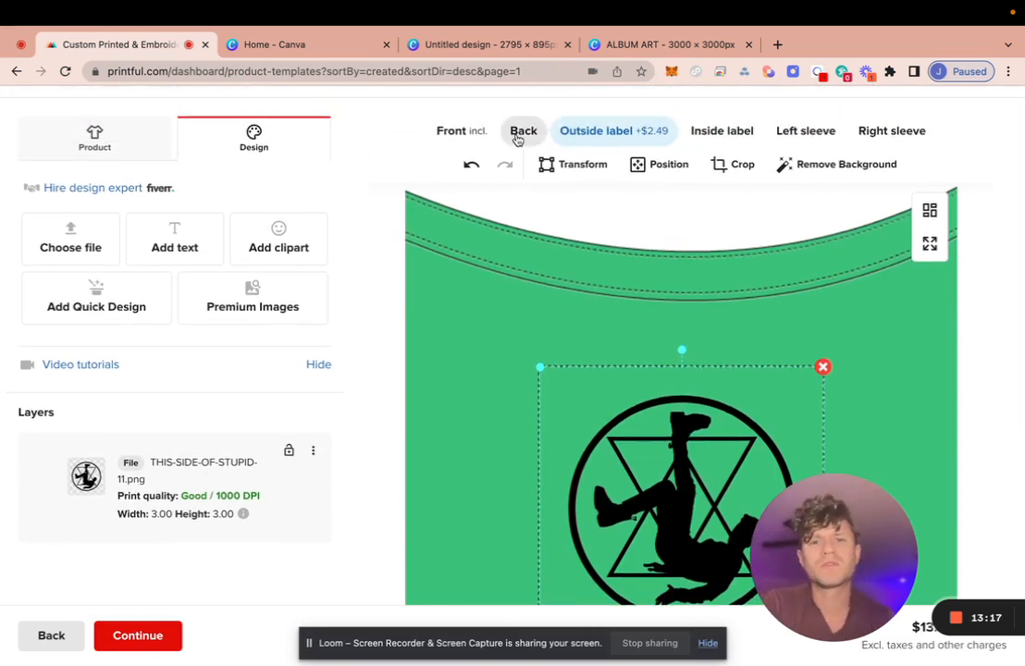
pyautogui.click(722, 139)
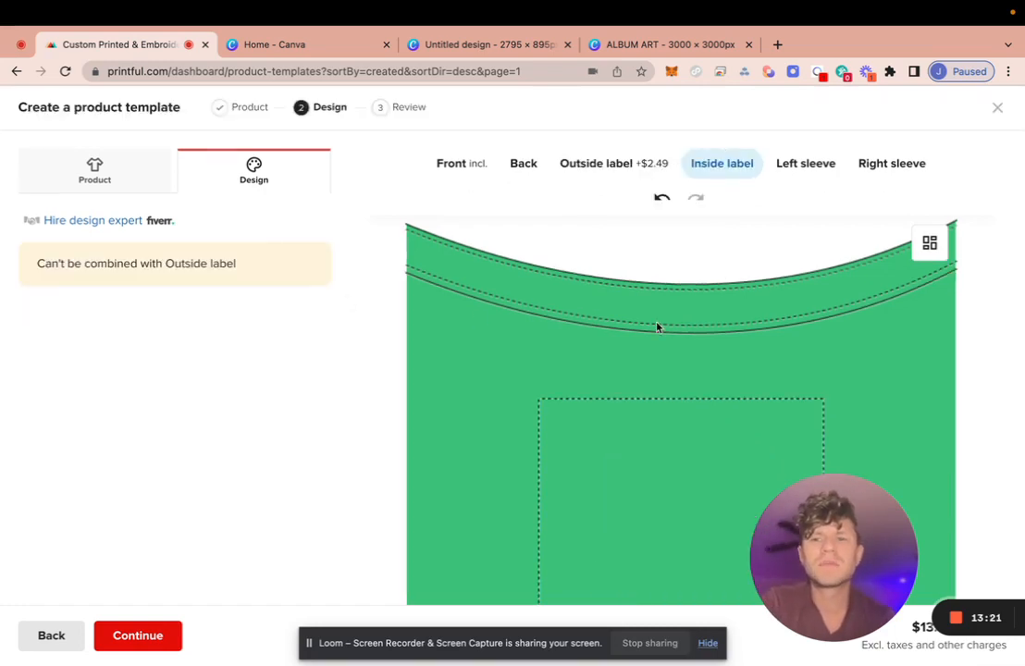
pyautogui.scroll(-2, 657, 326)
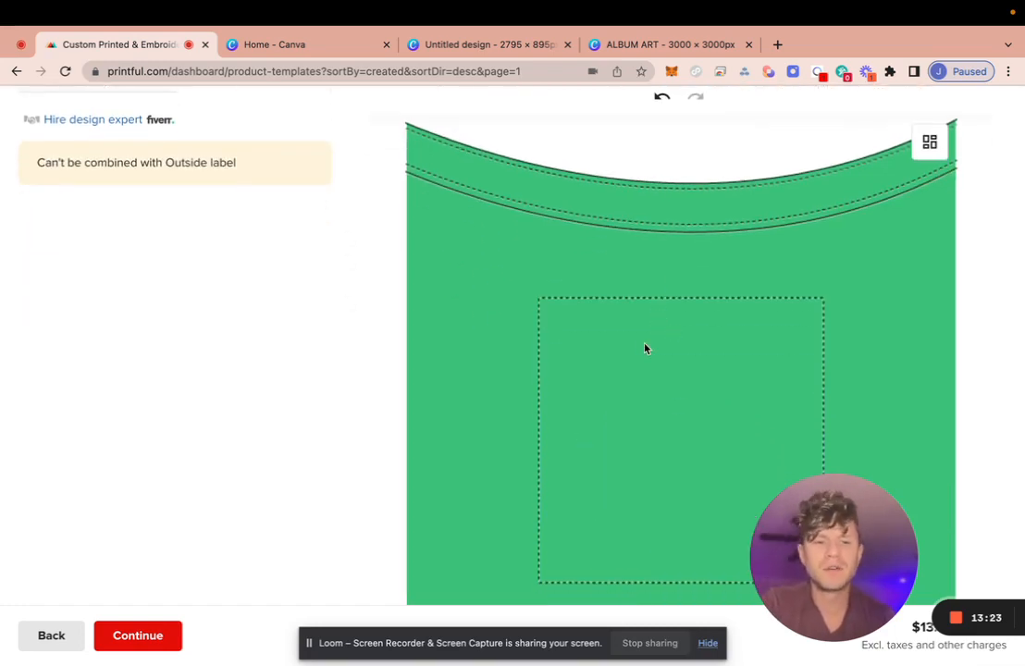
pyautogui.scroll(2, 646, 349)
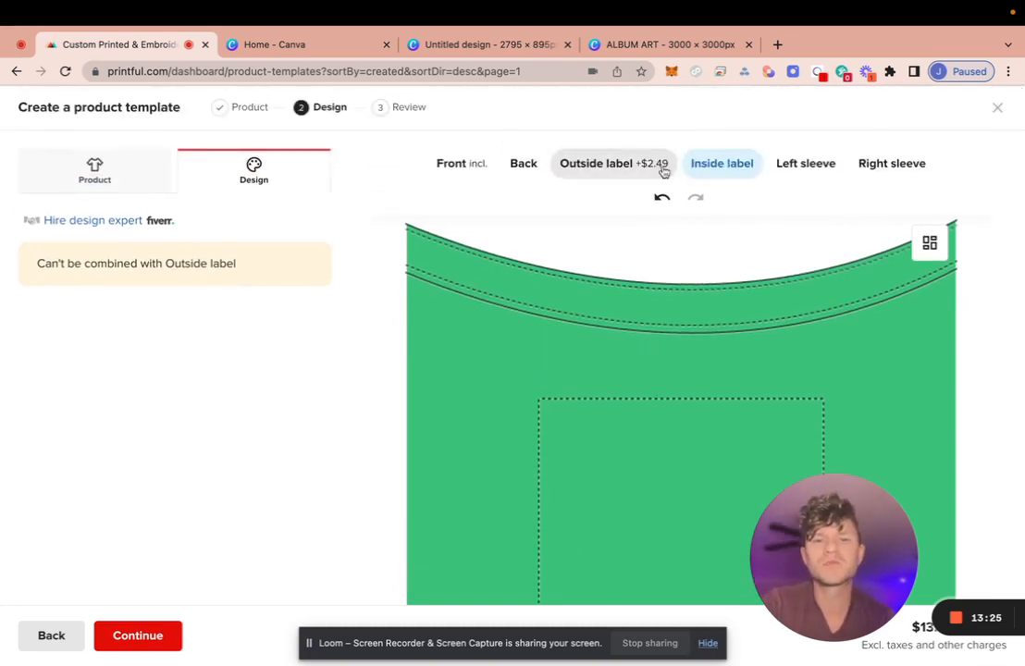
# Step: Apply the white logo file fotor_2023-1-3_15_33_51.png from the store's file library to the left sleeve
pyautogui.click(814, 175)
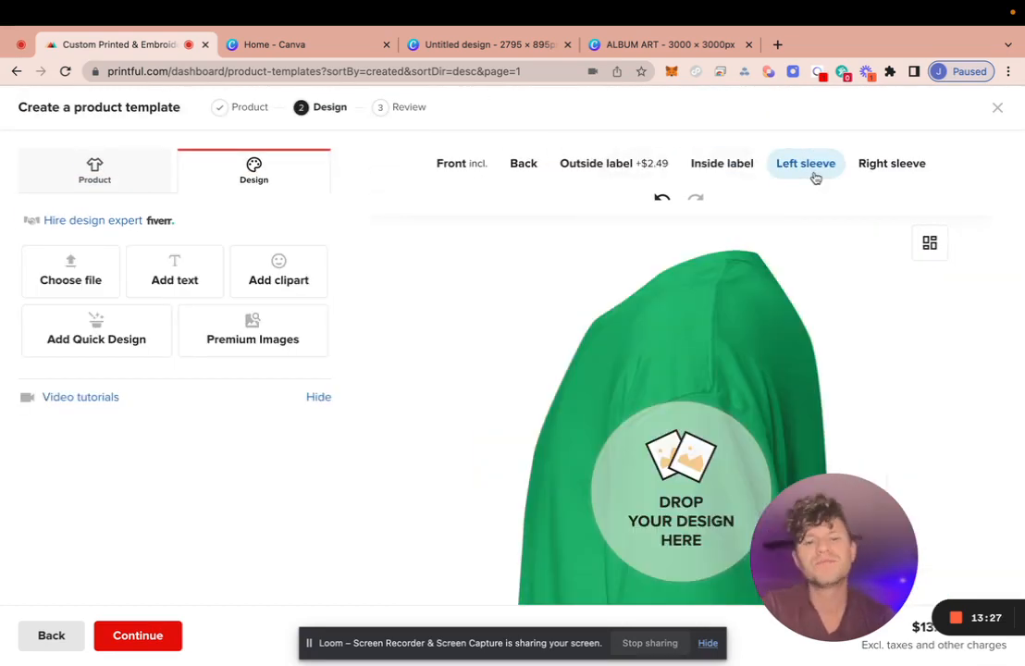
pyautogui.scroll(-2, 679, 349)
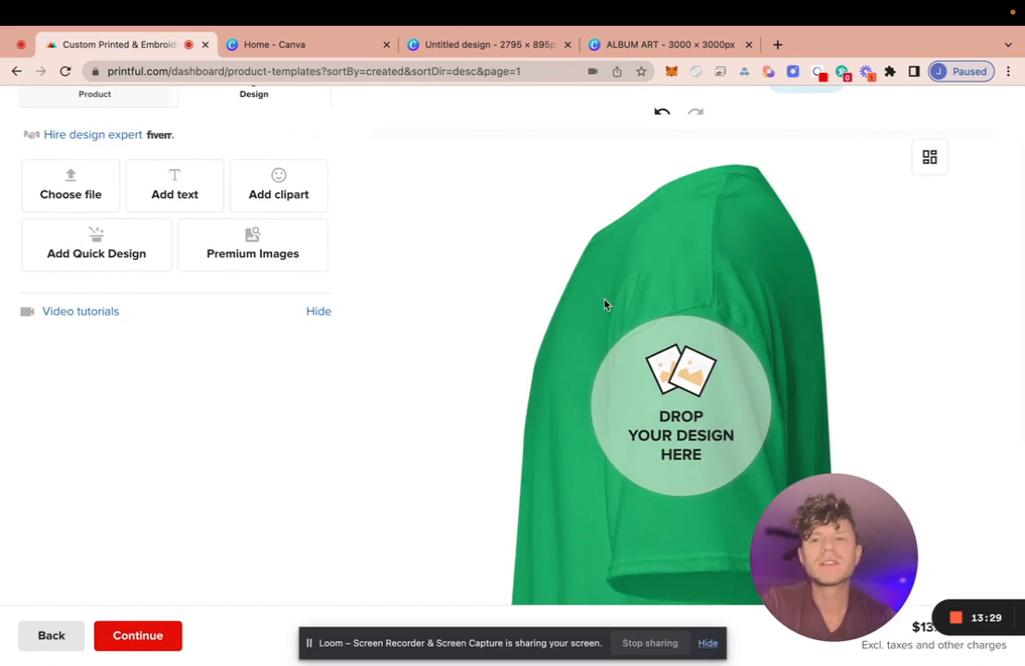
pyautogui.scroll(2, 199, 252)
pyautogui.click(691, 343)
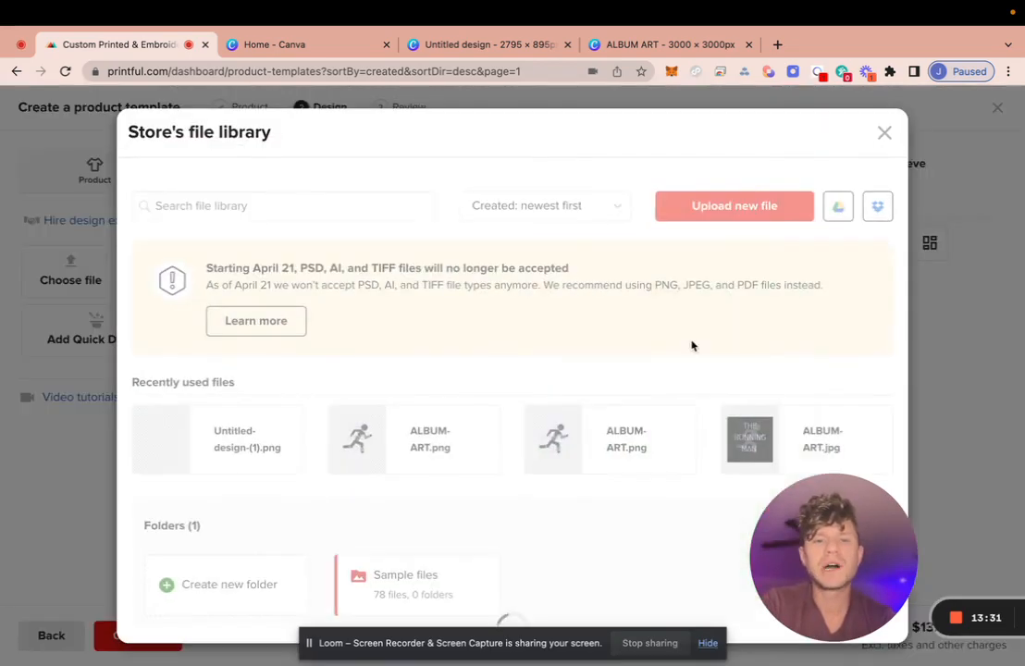
pyautogui.scroll(-5, 542, 403)
pyautogui.scroll(-6, 543, 404)
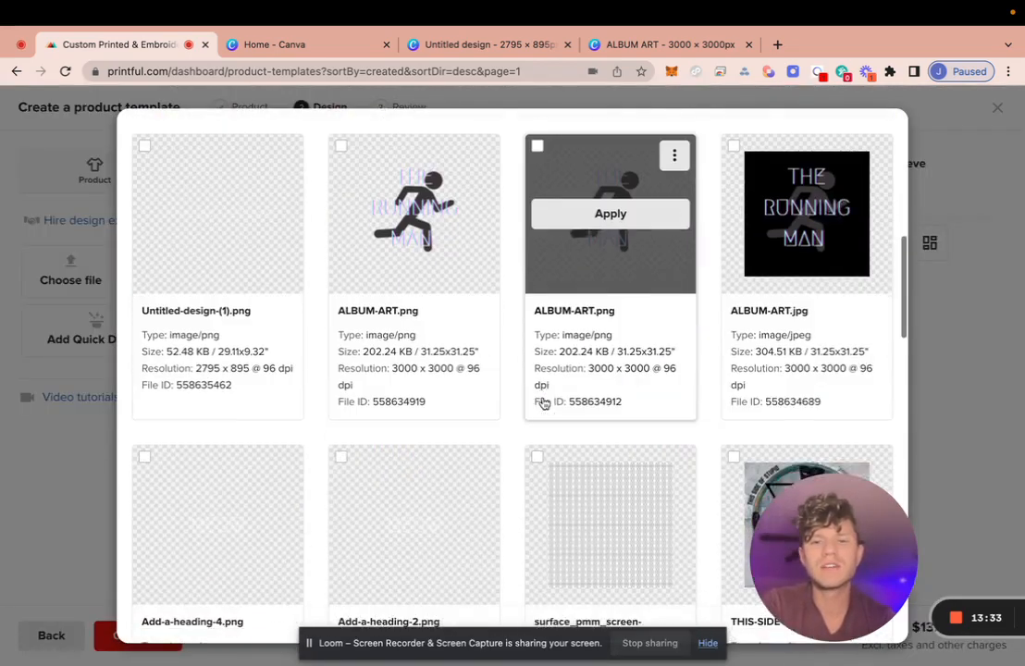
pyautogui.scroll(3, 543, 404)
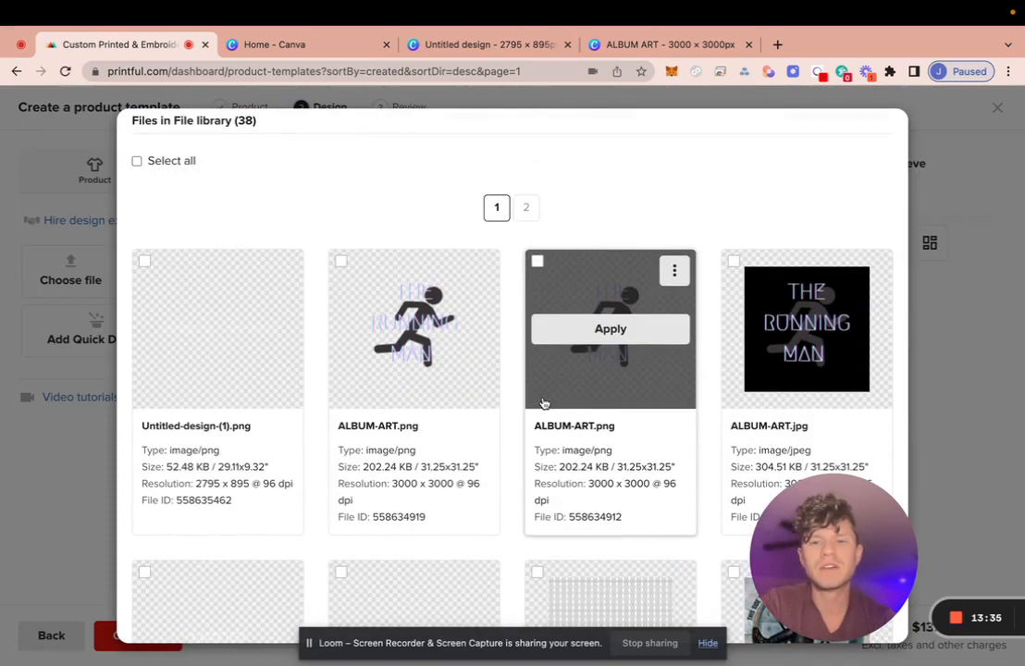
pyautogui.scroll(-5, 545, 402)
pyautogui.scroll(-12, 544, 402)
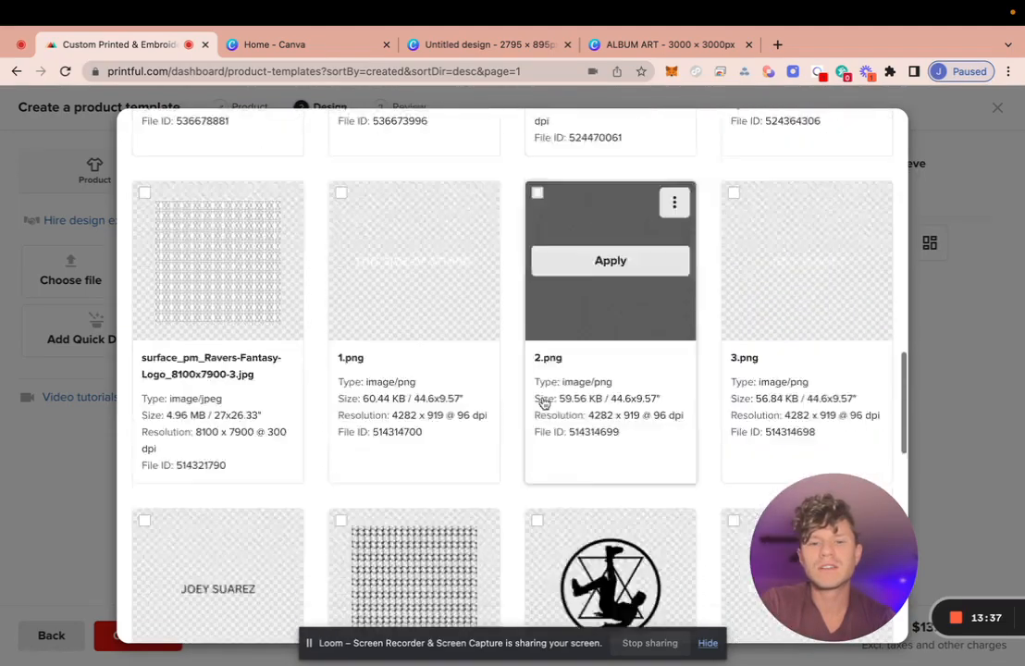
pyautogui.scroll(-1, 544, 403)
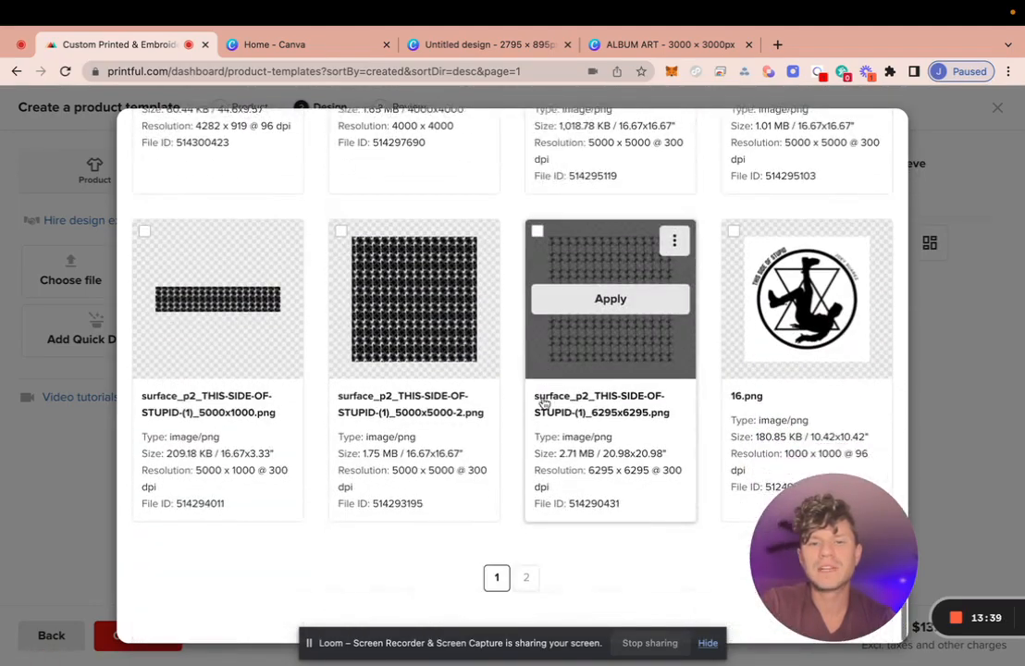
pyautogui.scroll(5, 544, 403)
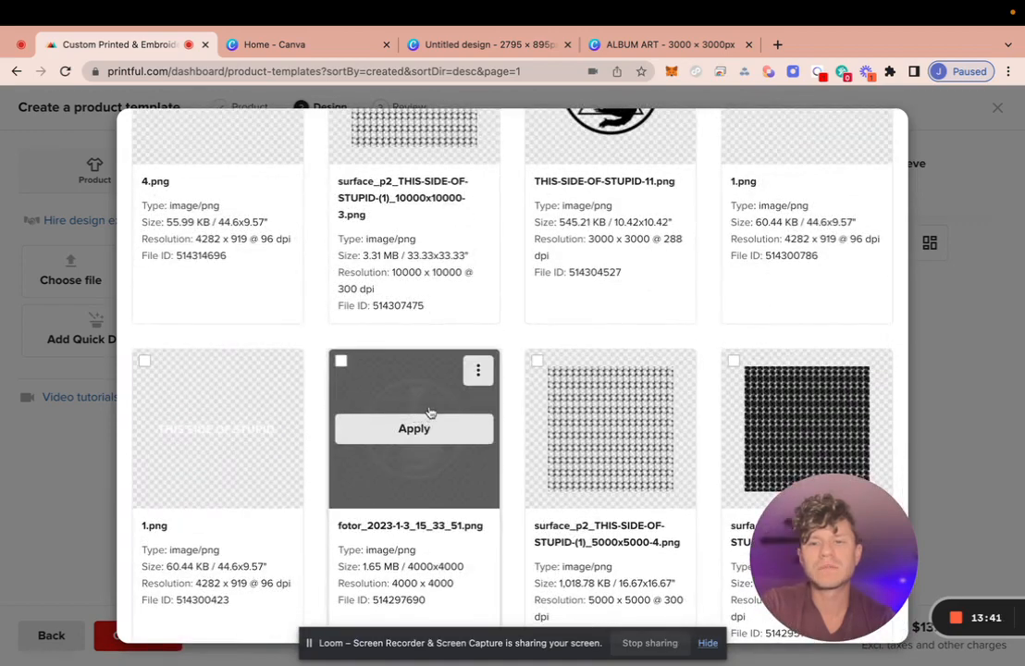
pyautogui.click(423, 429)
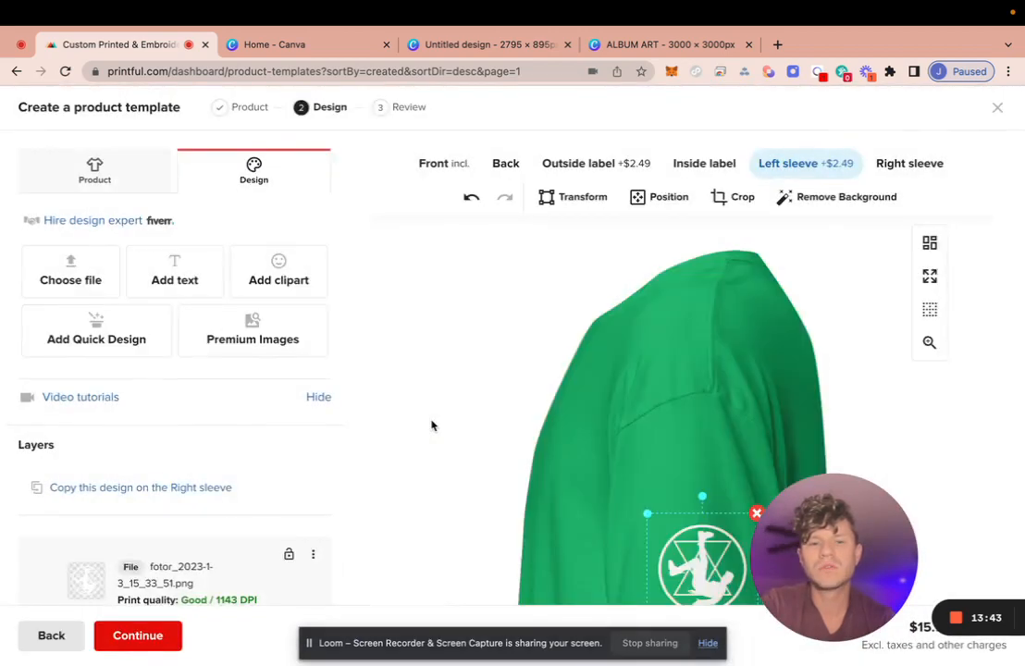
# Step: Scale the left sleeve logo down to about 2.61 wide by 2.63 high
pyautogui.scroll(-5, 430, 425)
pyautogui.scroll(1, 727, 339)
pyautogui.scroll(3, 727, 339)
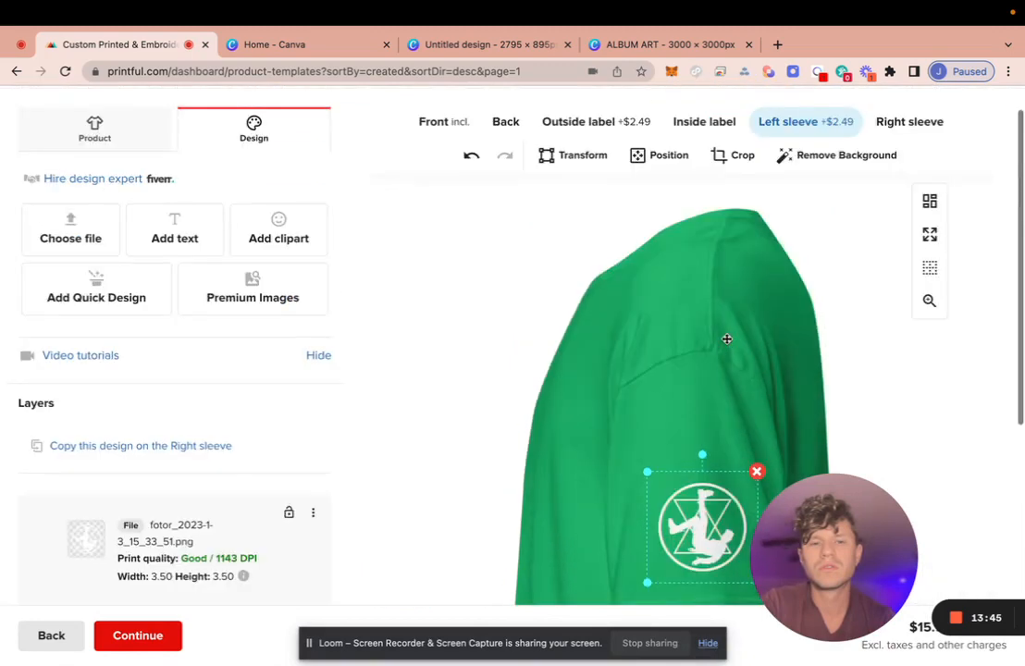
pyautogui.scroll(-5, 727, 340)
pyautogui.moveTo(643, 217); pyautogui.dragTo(712, 263)
pyautogui.scroll(3, 655, 212)
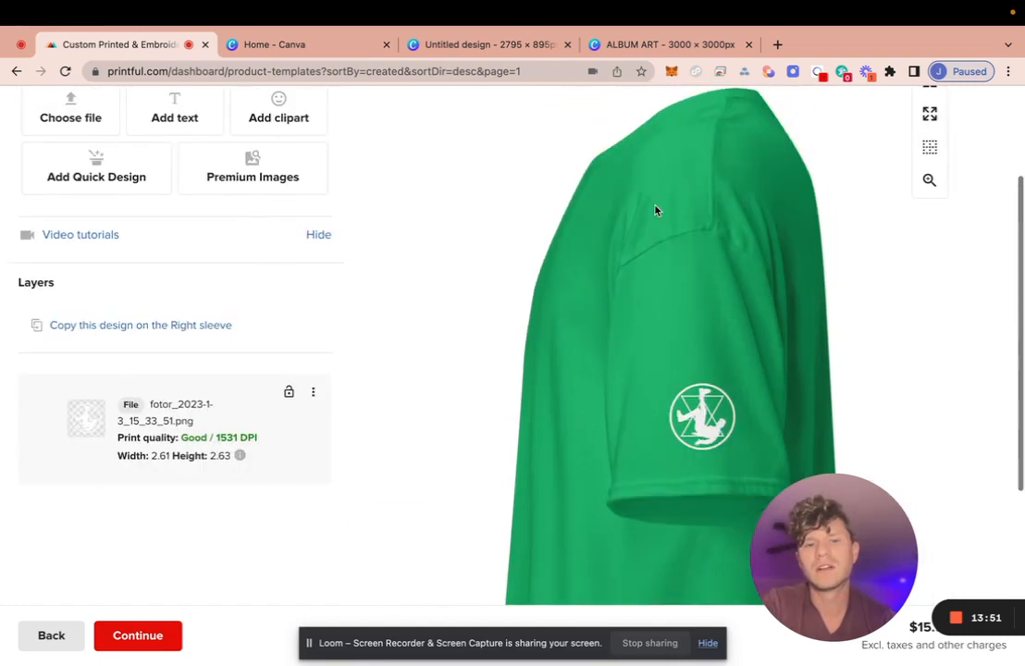
# Step: Preview the left sleeve logo on the Orange color variant
pyautogui.scroll(-5, 656, 212)
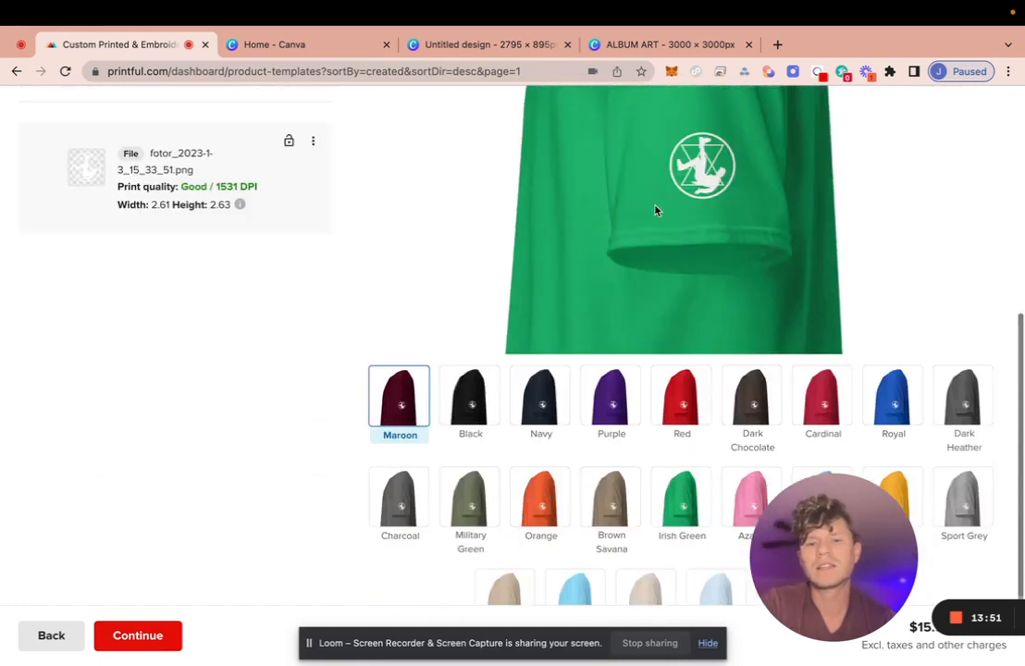
pyautogui.click(540, 496)
pyautogui.scroll(3, 674, 502)
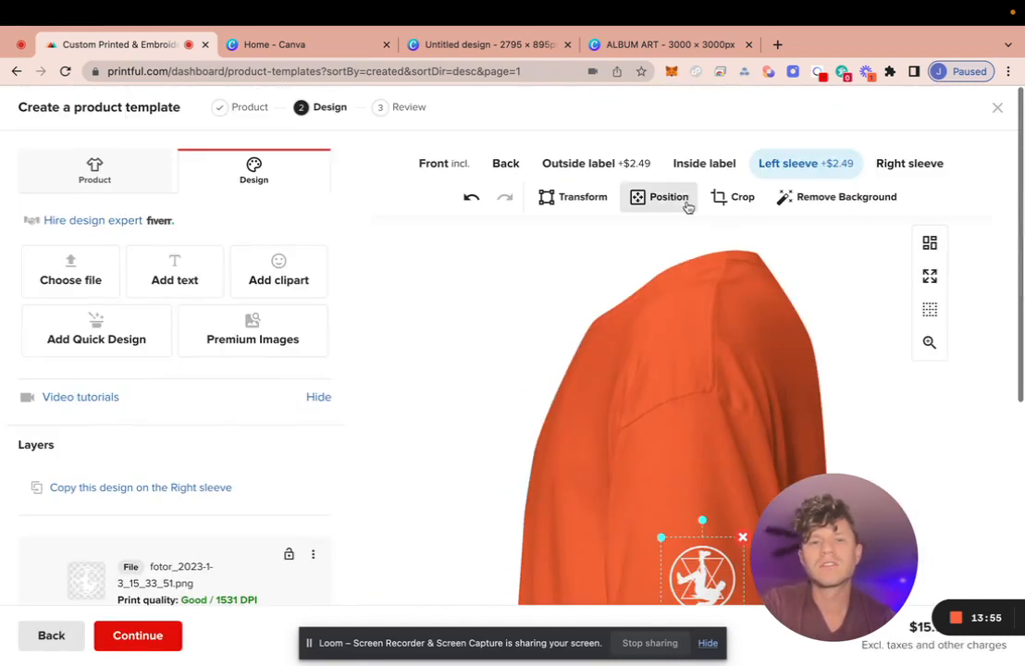
# Step: Examine the empty print area of the right sleeve
pyautogui.click(893, 167)
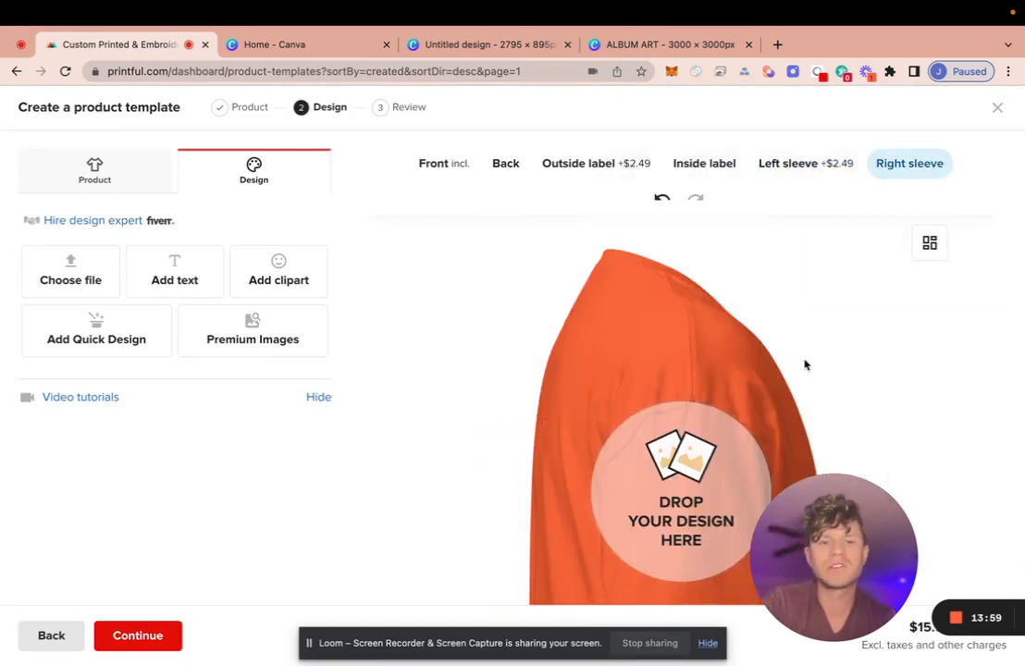
pyautogui.scroll(-5, 567, 297)
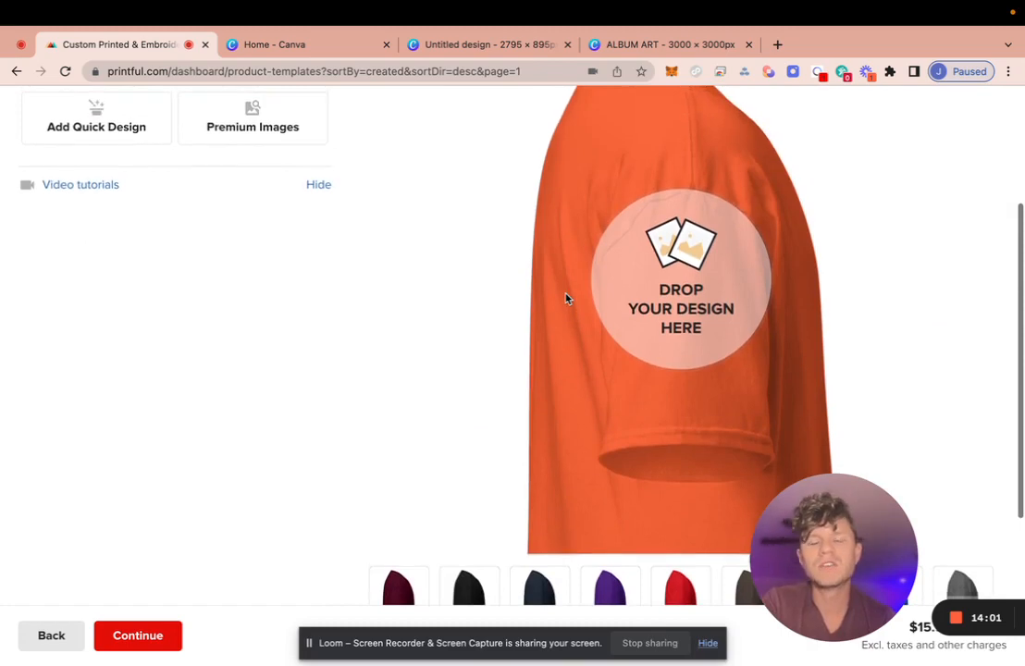
pyautogui.scroll(5, 567, 297)
pyautogui.scroll(-5, 567, 297)
pyautogui.scroll(4, 567, 297)
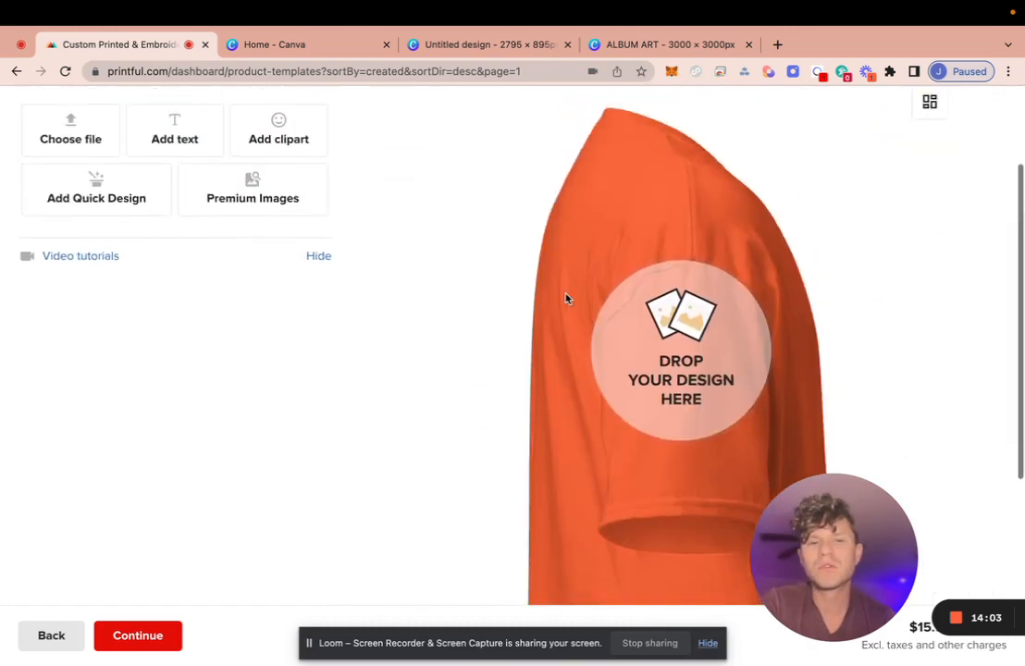
# Step: Return to the left sleeve placement and remove its logo
pyautogui.click(801, 143)
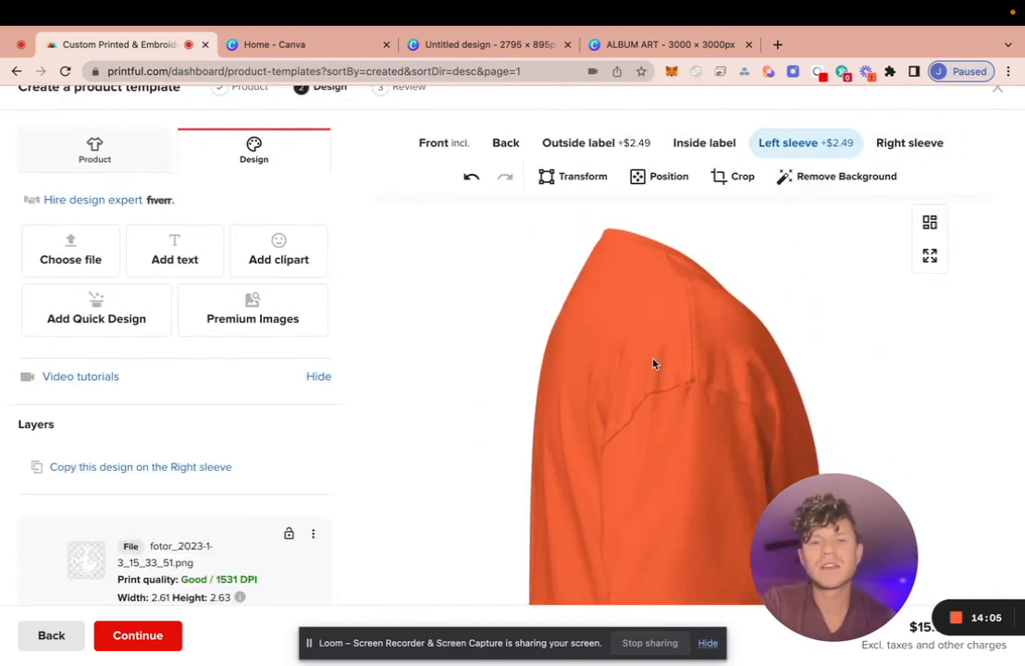
pyautogui.scroll(-5, 653, 364)
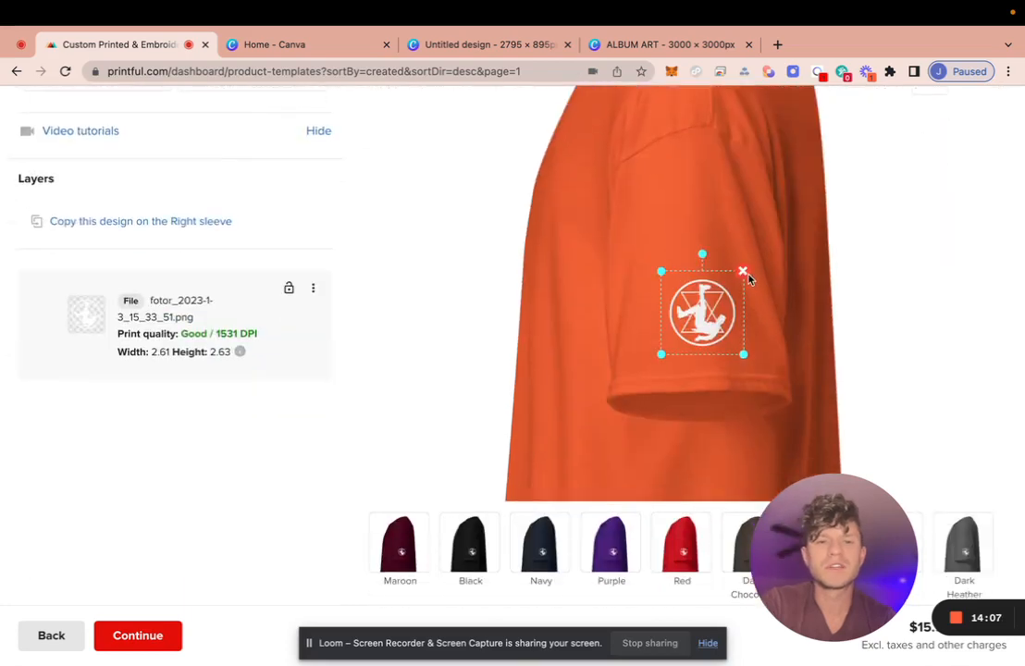
pyautogui.click(743, 273)
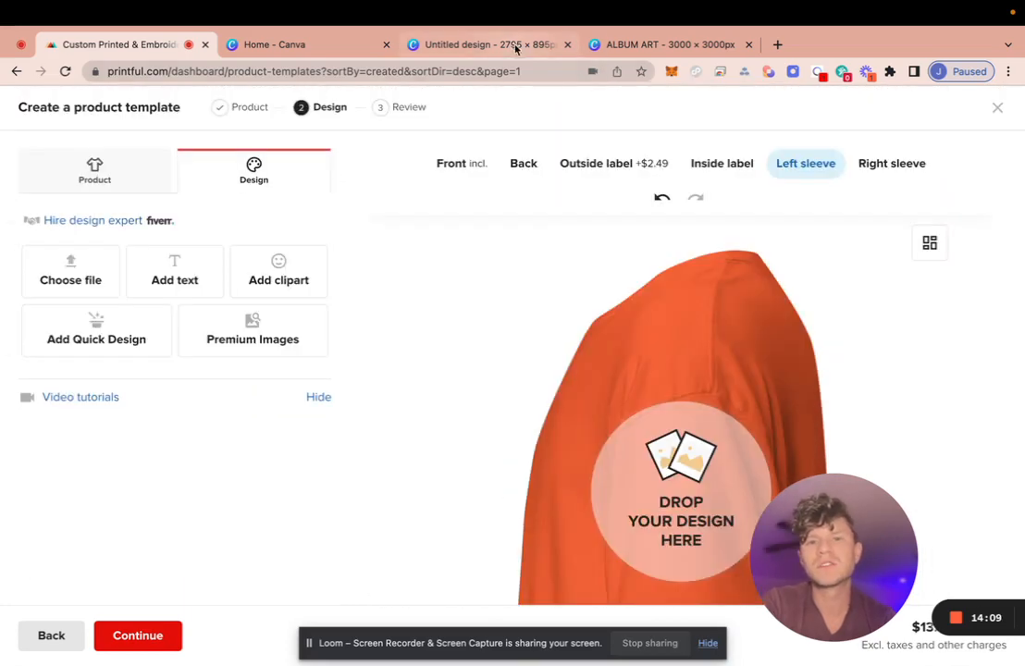
# Step: Switch to the ALBUM ART design in Canva and delete the artist-names text from page 17
pyautogui.click(662, 44)
pyautogui.scroll(-1, 597, 319)
pyautogui.scroll(-1, 597, 318)
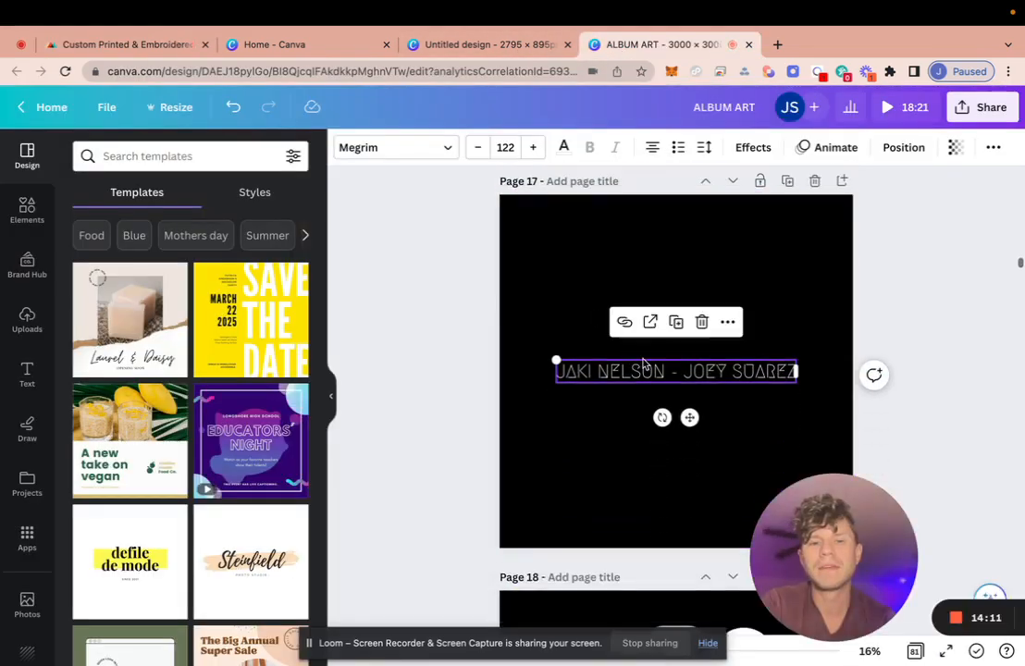
pyautogui.click(691, 357)
pyautogui.click(694, 369)
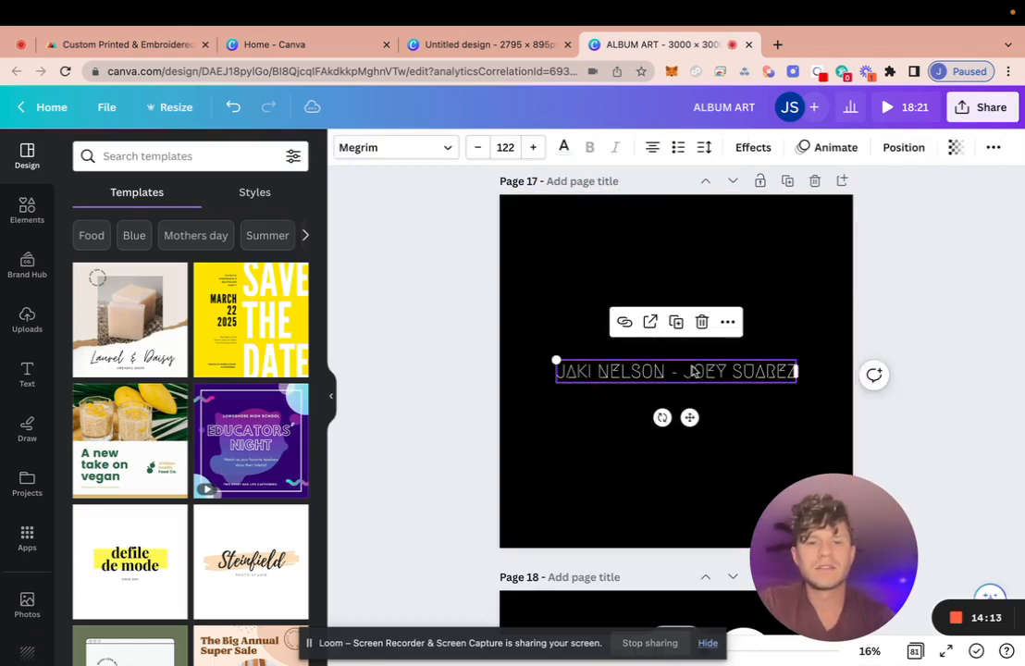
pyautogui.press('Delete')
# Step: Cut the "THE RUNNING MAN" title from page 16 and paste it onto page 17
pyautogui.scroll(2, 694, 369)
pyautogui.scroll(1, 685, 305)
pyautogui.click(685, 287)
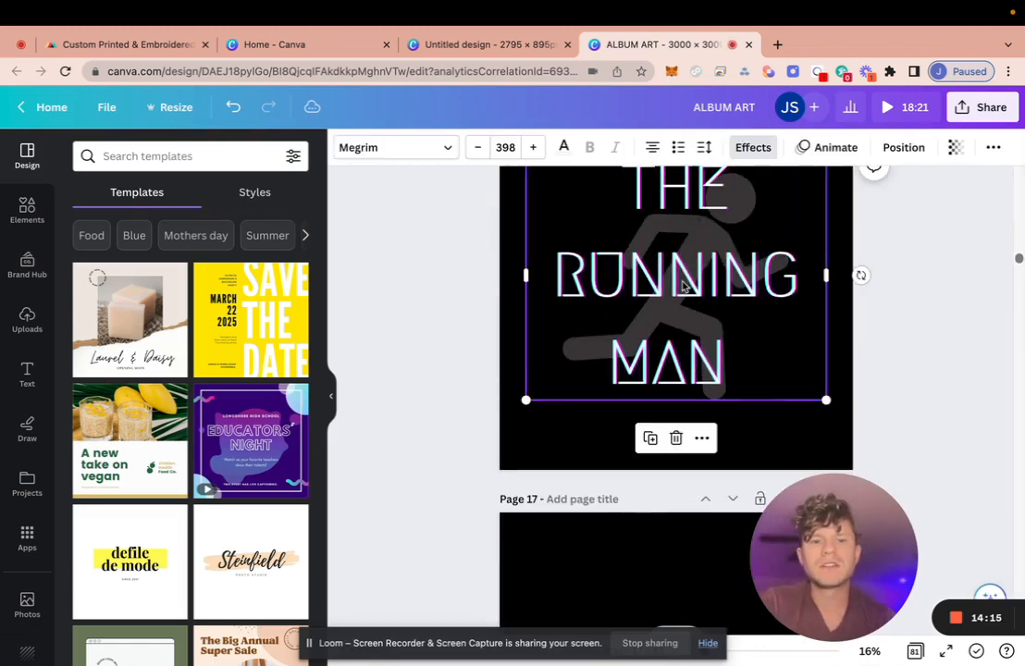
pyautogui.hotkey('ctrl', 'x')
pyautogui.scroll(-2, 666, 350)
pyautogui.click(644, 424)
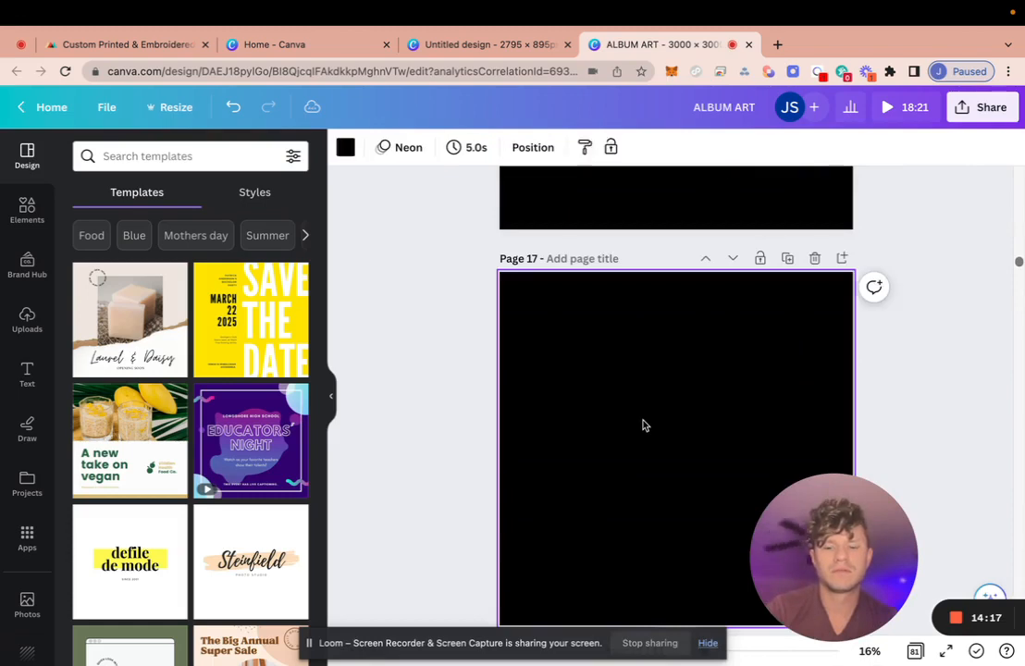
pyautogui.hotkey('ctrl', 'v')
# Step: Center the pasted title on page 17 and the running-man figure on page 16
pyautogui.scroll(1, 644, 425)
pyautogui.scroll(-2, 645, 424)
pyautogui.moveTo(676, 370); pyautogui.dragTo(675, 392)
pyautogui.scroll(3, 675, 388)
pyautogui.scroll(-1, 764, 336)
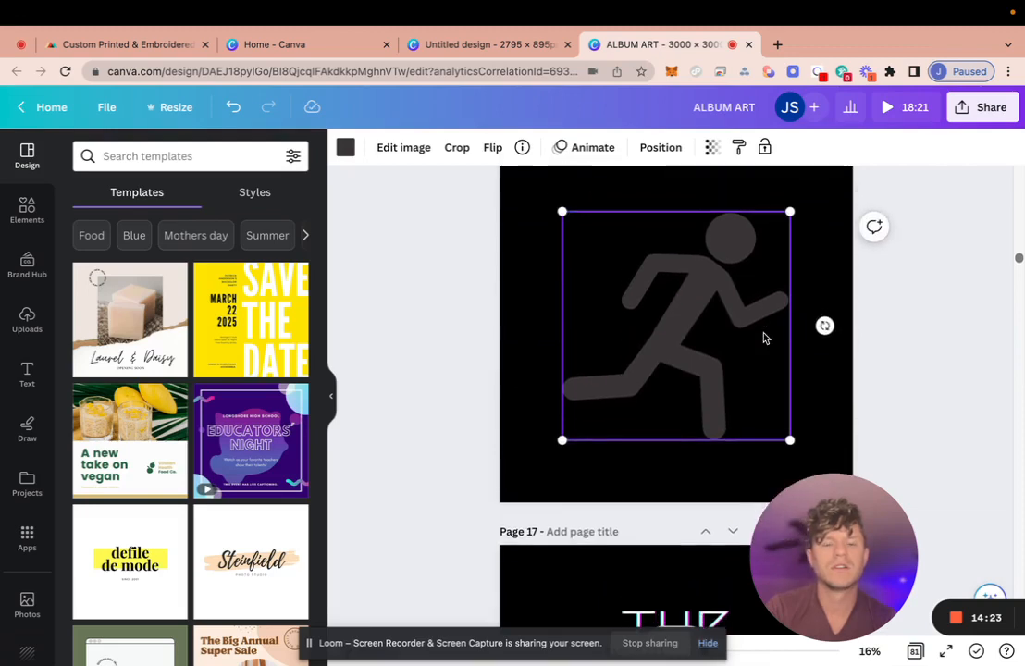
# Step: Download the ALBUM ART page with the running-man figure as a PNG
pyautogui.click(980, 107)
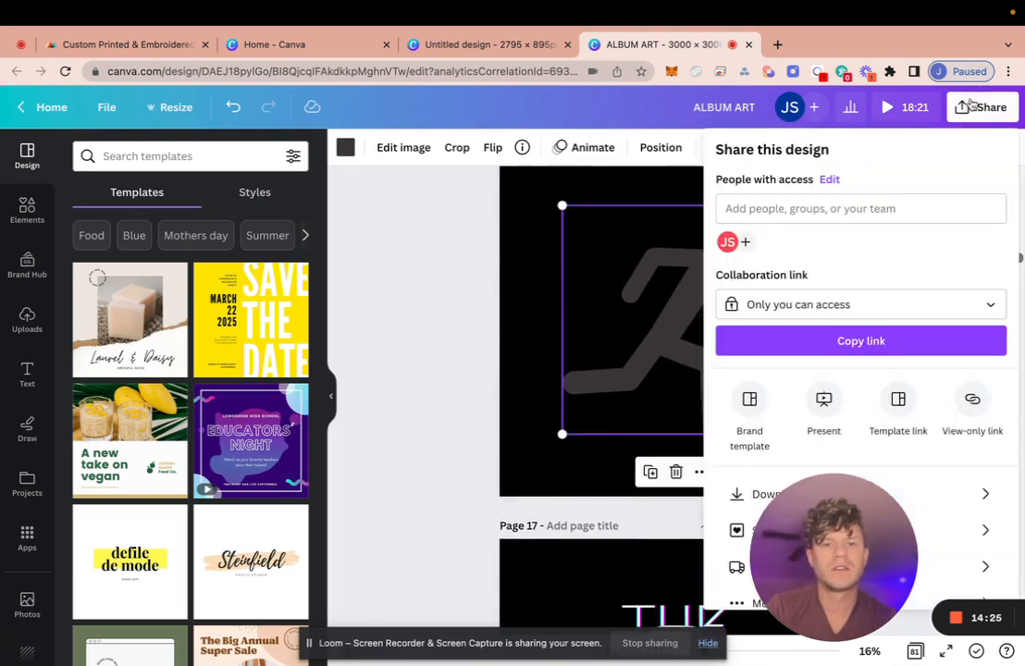
pyautogui.click(749, 492)
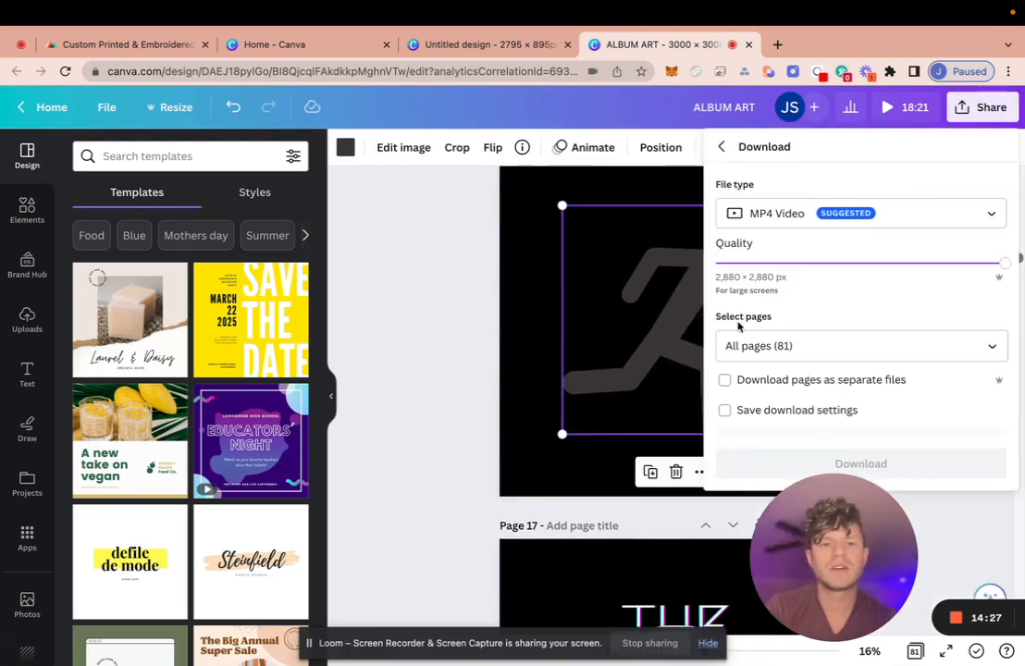
pyautogui.click(759, 344)
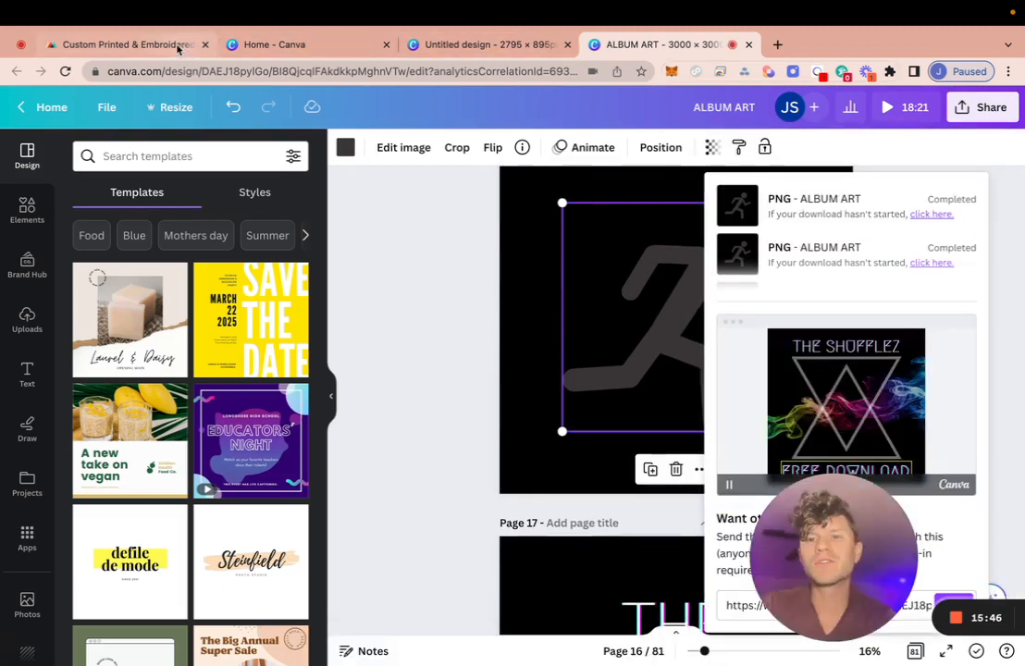
# Step: Switch to the Printful template, apply 16.png to the left sleeve, and nudge the running figure slightly toward the sleeve's centre
pyautogui.click(189, 46)
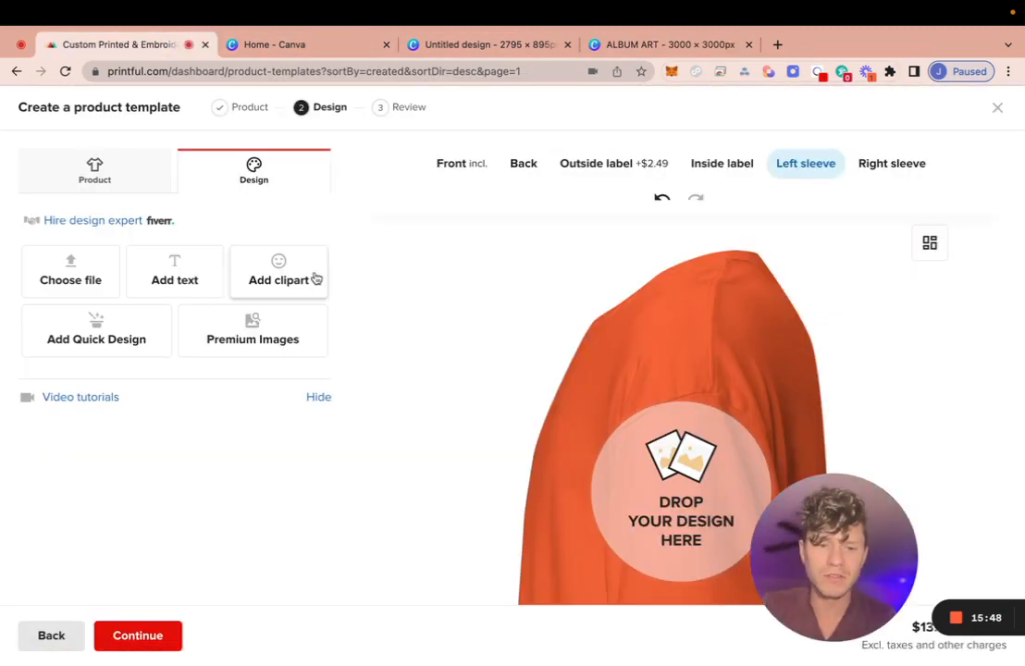
pyautogui.click(99, 275)
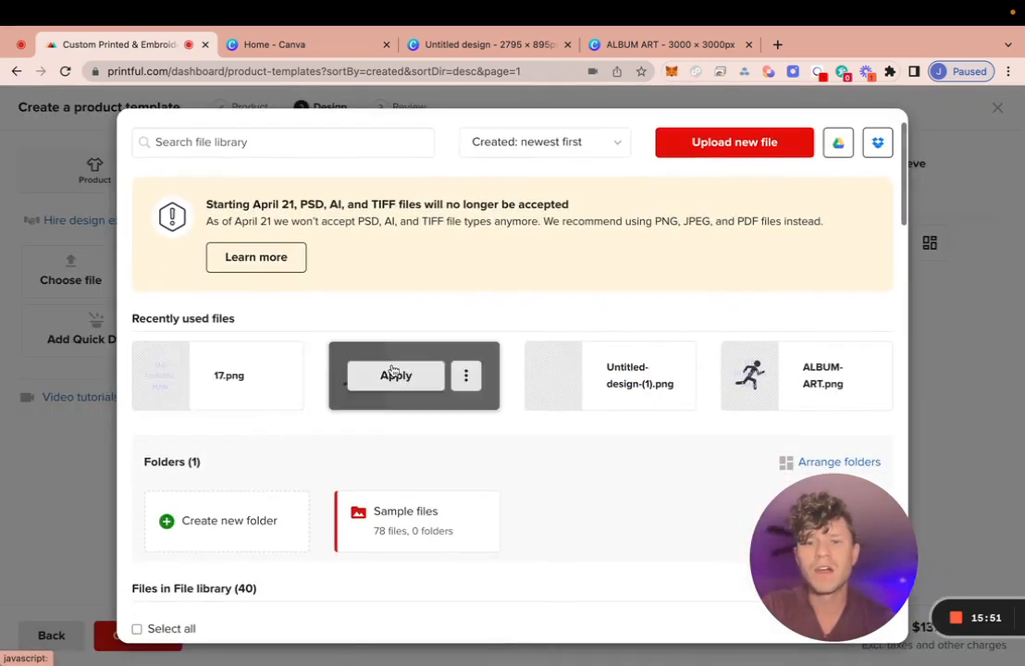
pyautogui.click(393, 375)
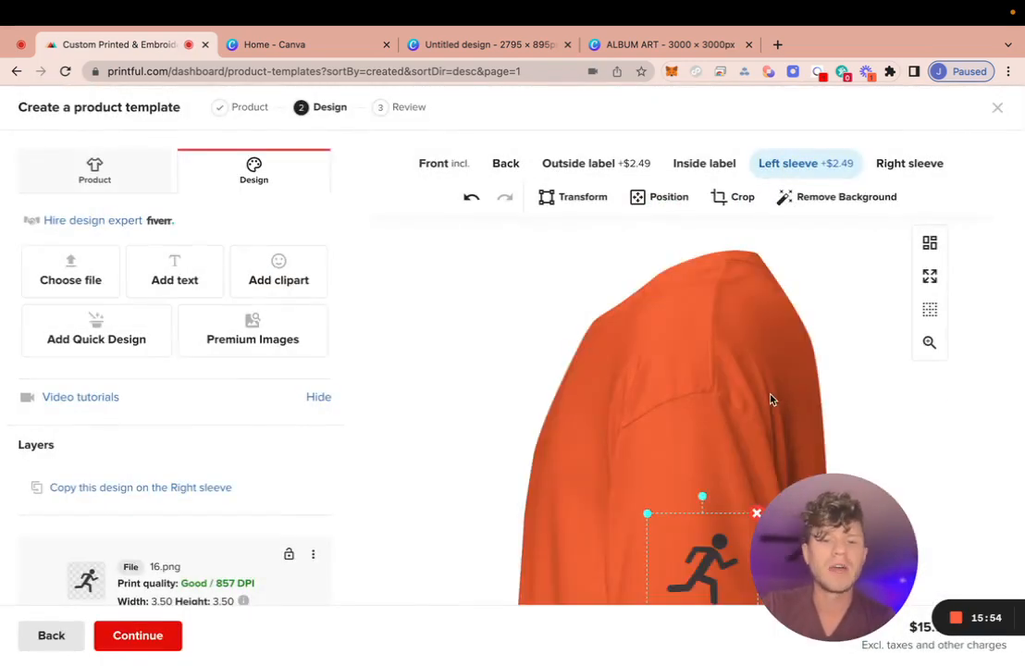
pyautogui.scroll(-2, 641, 445)
pyautogui.moveTo(712, 495); pyautogui.dragTo(706, 499)
pyautogui.scroll(-1, 727, 361)
pyautogui.scroll(-2, 726, 361)
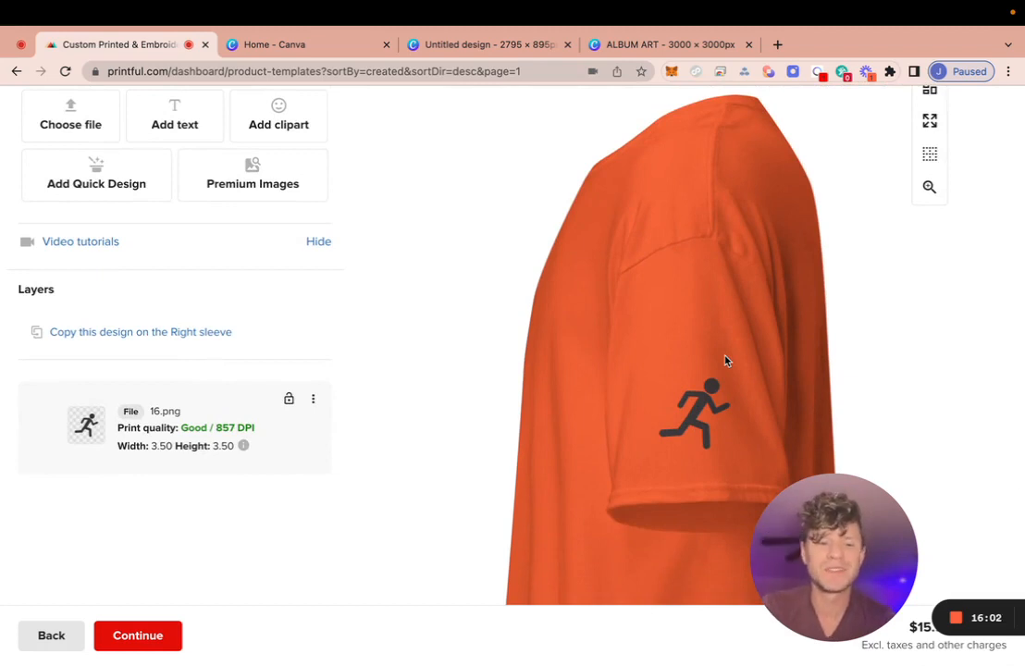
# Step: View the inside label placement, and return to the left sleeve to review the running-figure print
pyautogui.scroll(3, 190, 226)
pyautogui.scroll(4, 534, 141)
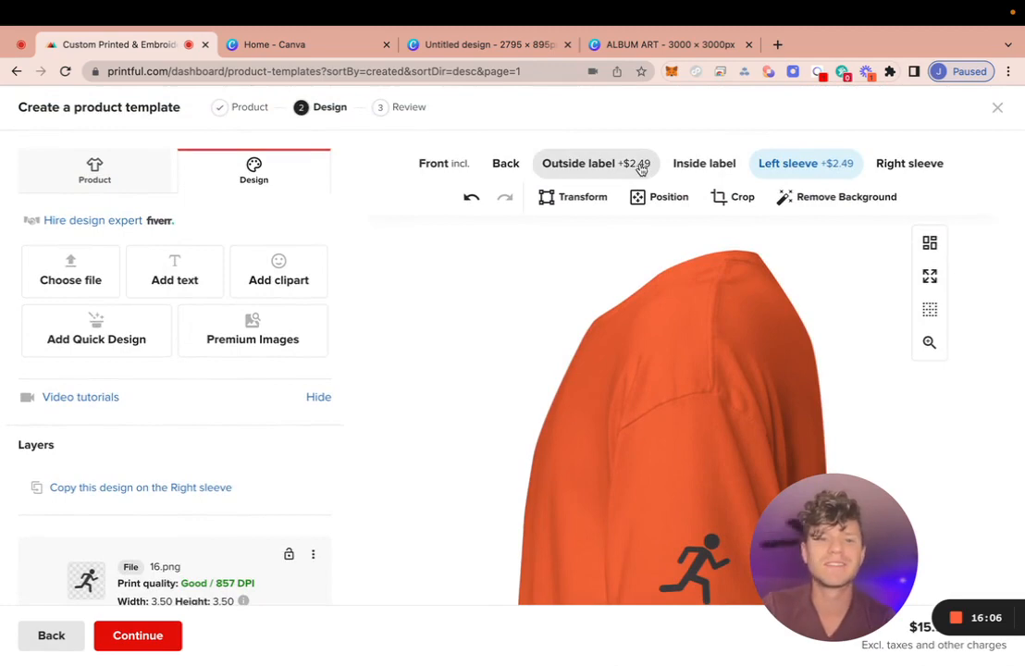
pyautogui.click(703, 164)
pyautogui.click(808, 165)
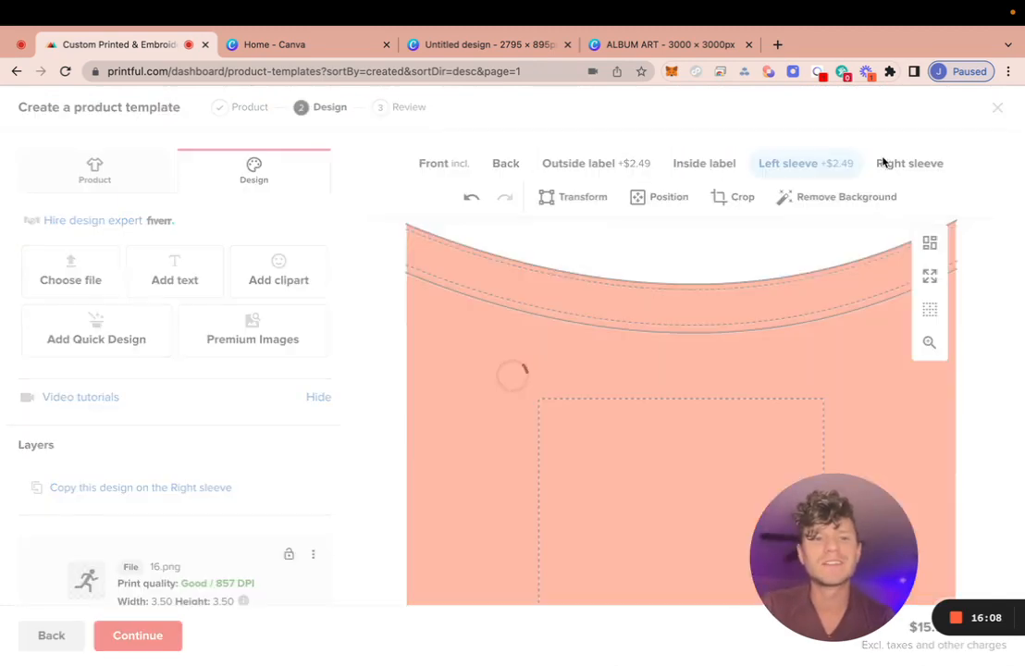
pyautogui.scroll(-4, 673, 285)
pyautogui.scroll(4, 808, 172)
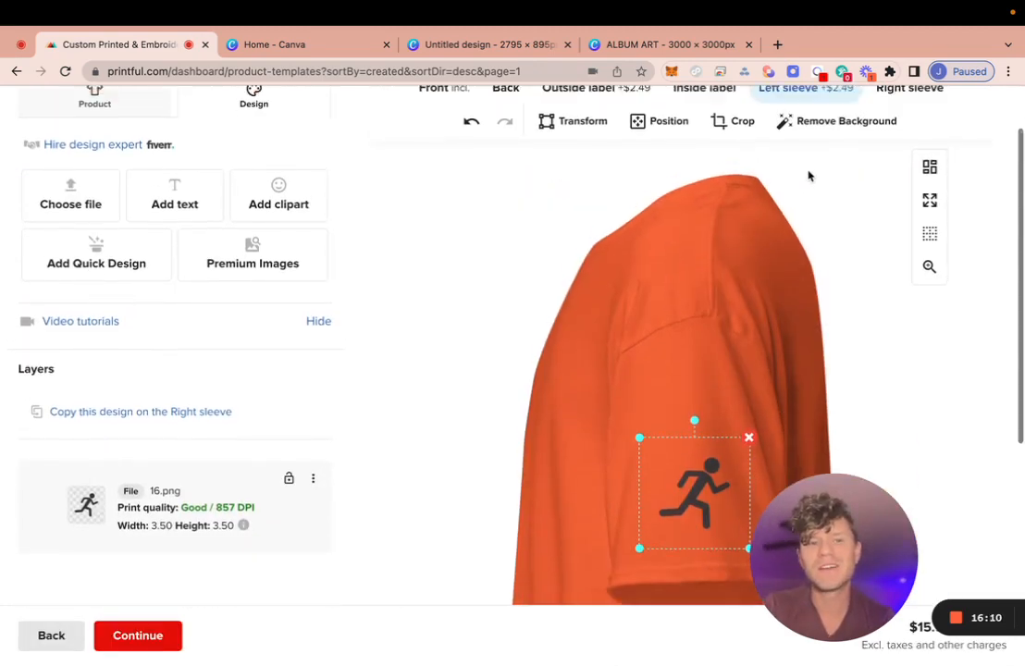
# Step: Apply the 17.png title artwork to the right sleeve and check how it looks on the shirt
pyautogui.click(906, 163)
pyautogui.scroll(-3, 712, 242)
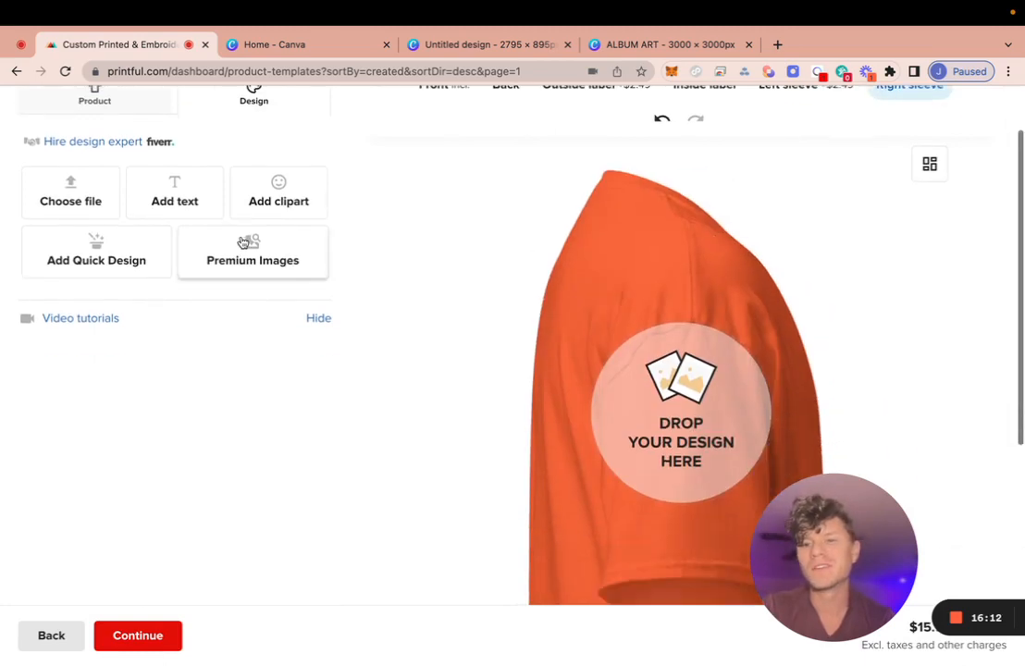
pyautogui.click(89, 212)
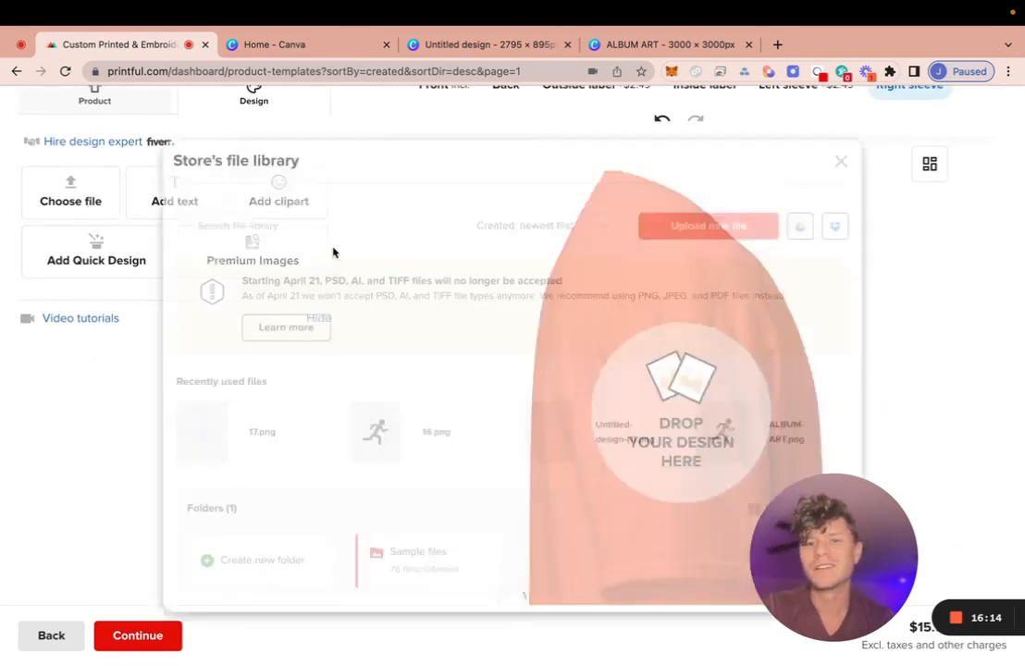
pyautogui.click(197, 443)
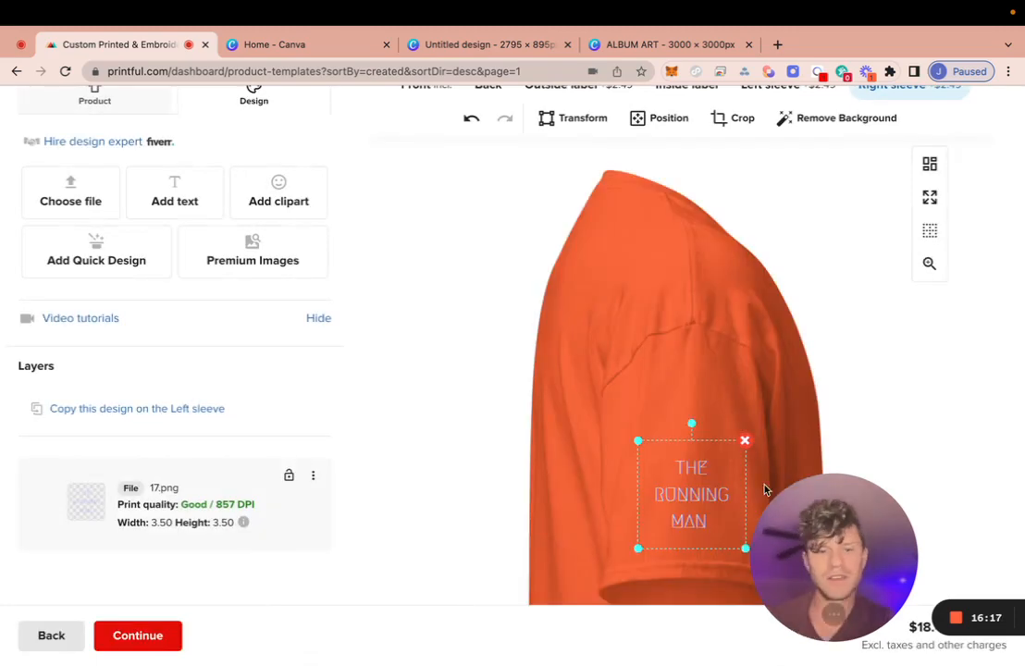
pyautogui.click(735, 407)
pyautogui.scroll(-5, 735, 407)
pyautogui.scroll(3, 735, 407)
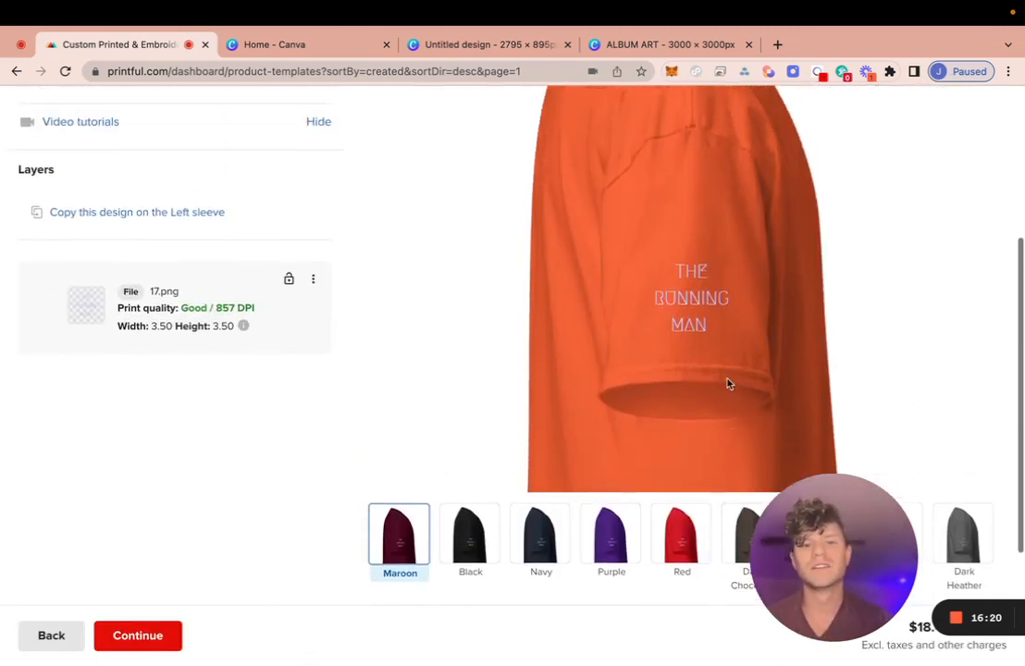
# Step: Shrink the "THE RUNNING MAN" artwork on the right sleeve to about 3.40 by 3.40 and reposition it slightly
pyautogui.click(693, 305)
pyautogui.moveTo(637, 245)
pyautogui.mouseDown()
pyautogui.moveTo(629, 235)
pyautogui.moveTo(639, 247)
pyautogui.mouseUp()
pyautogui.moveTo(698, 296); pyautogui.dragTo(700, 294)
pyautogui.click(720, 218)
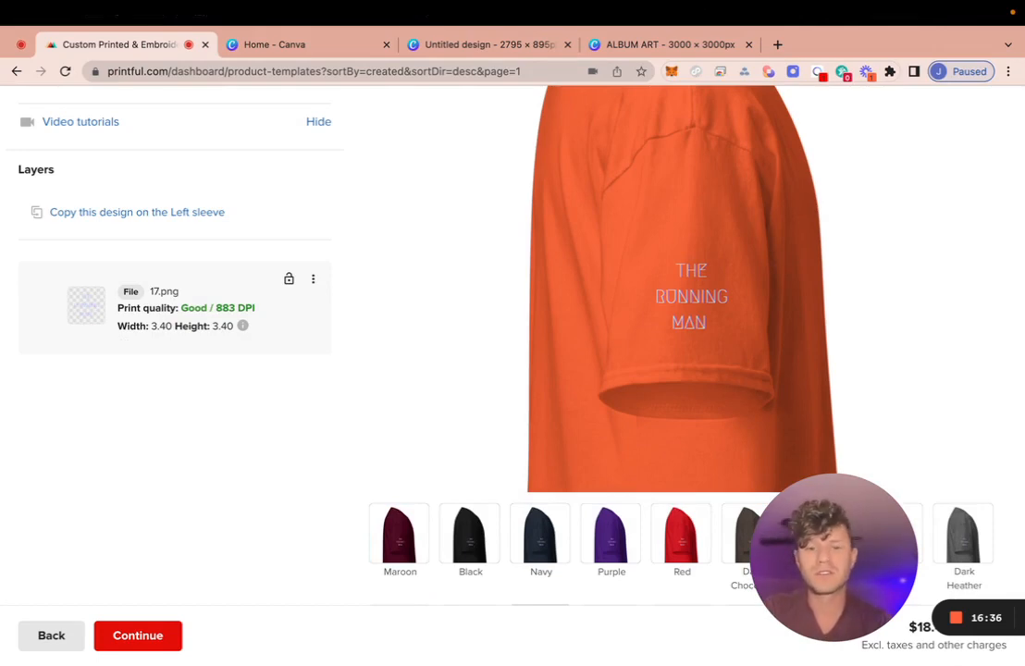
pyautogui.scroll(5, 755, 282)
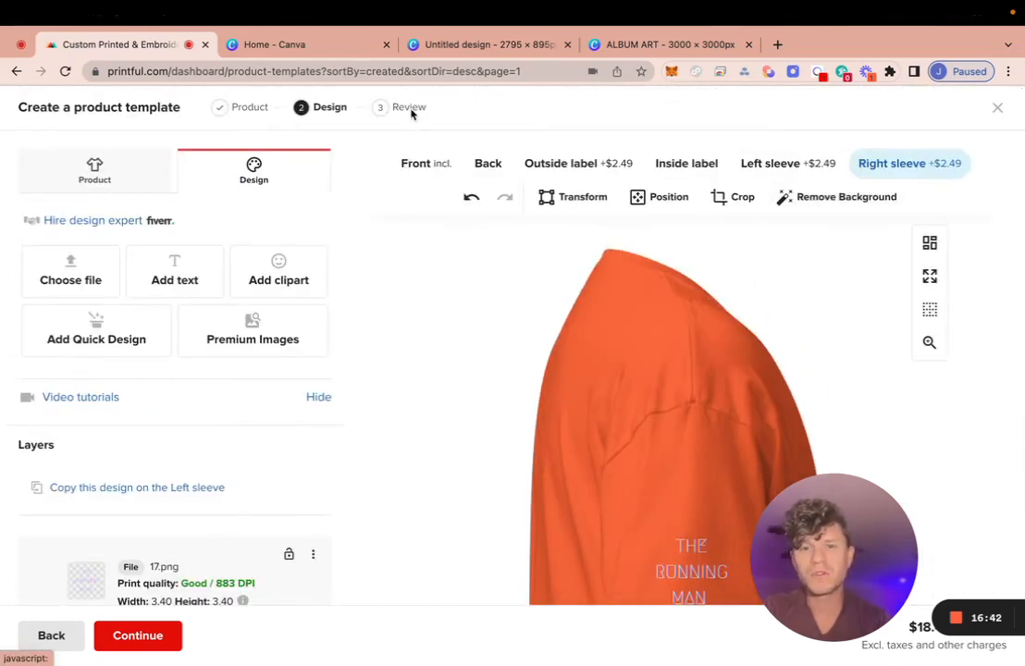
# Step: Check the front print, continue to the review stage, and title the template "The Running Man Graphic Tee"
pyautogui.click(398, 167)
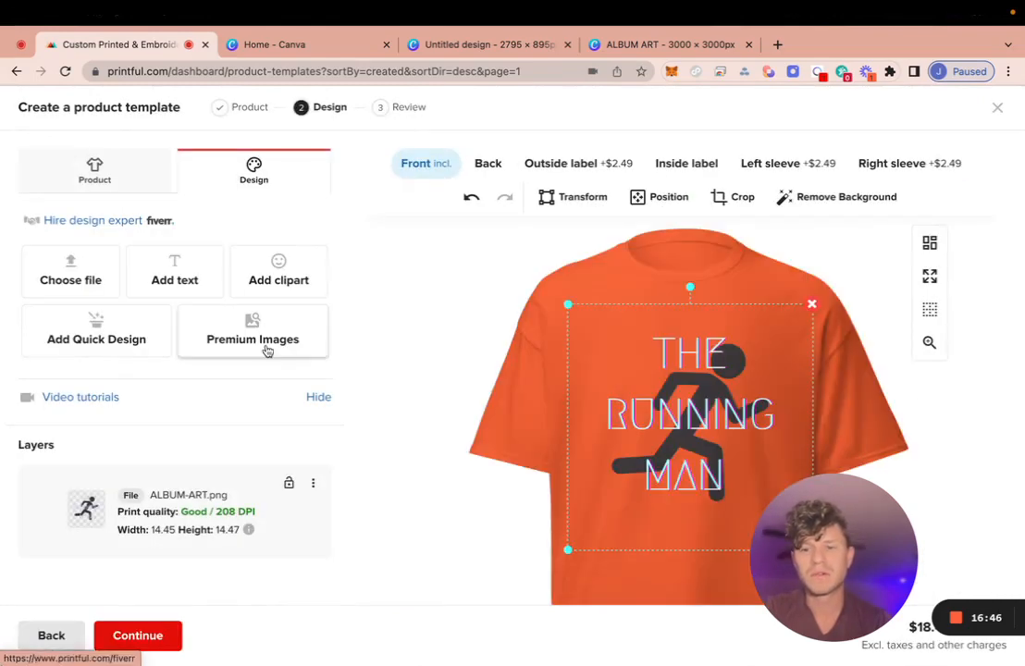
pyautogui.click(162, 638)
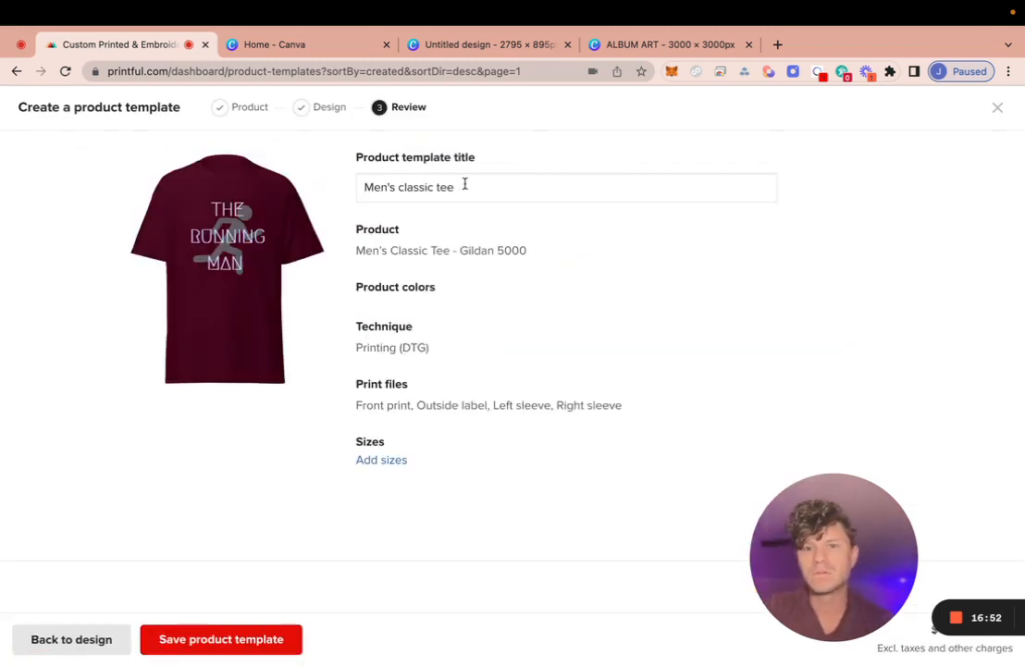
pyautogui.moveTo(481, 190); pyautogui.dragTo(320, 190)
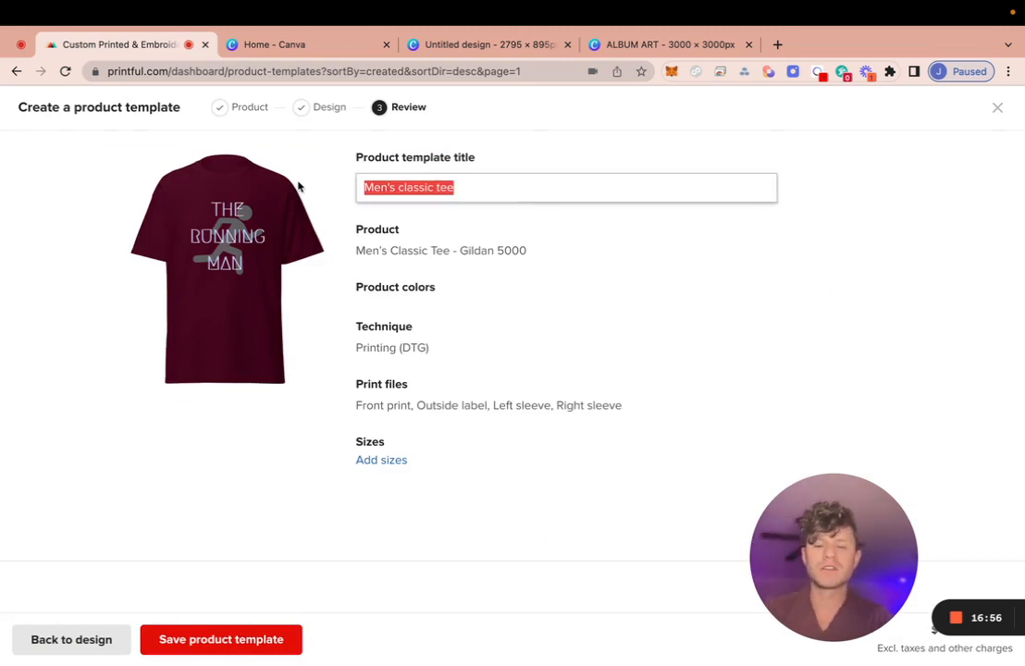
pyautogui.write('The Running Ma')
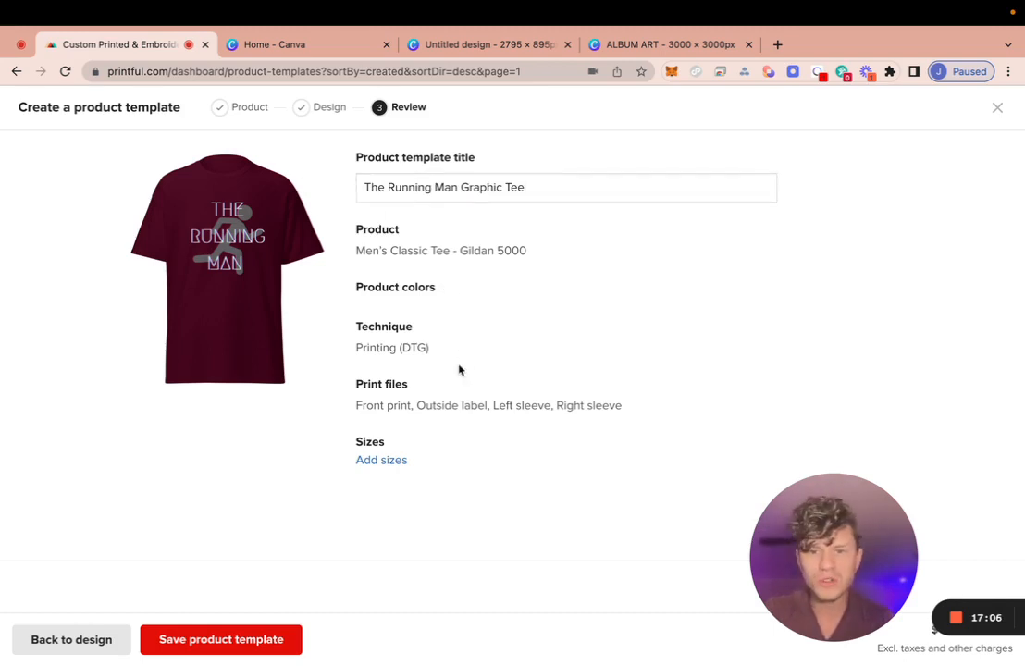
# Step: Add all sizes from S to 5XL to the template and save it
pyautogui.click(394, 461)
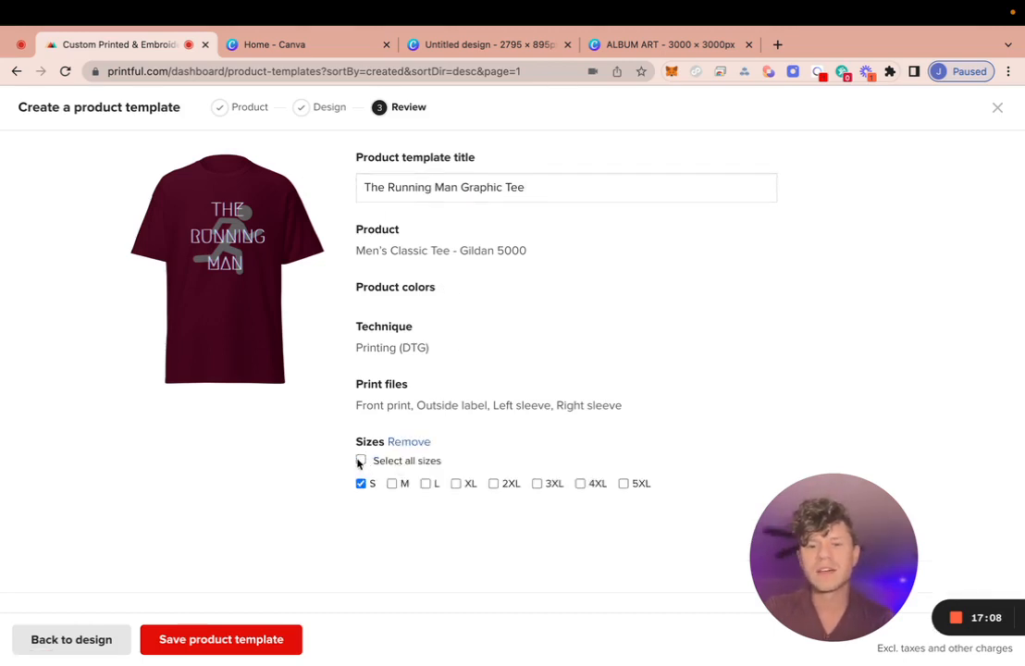
pyautogui.click(361, 460)
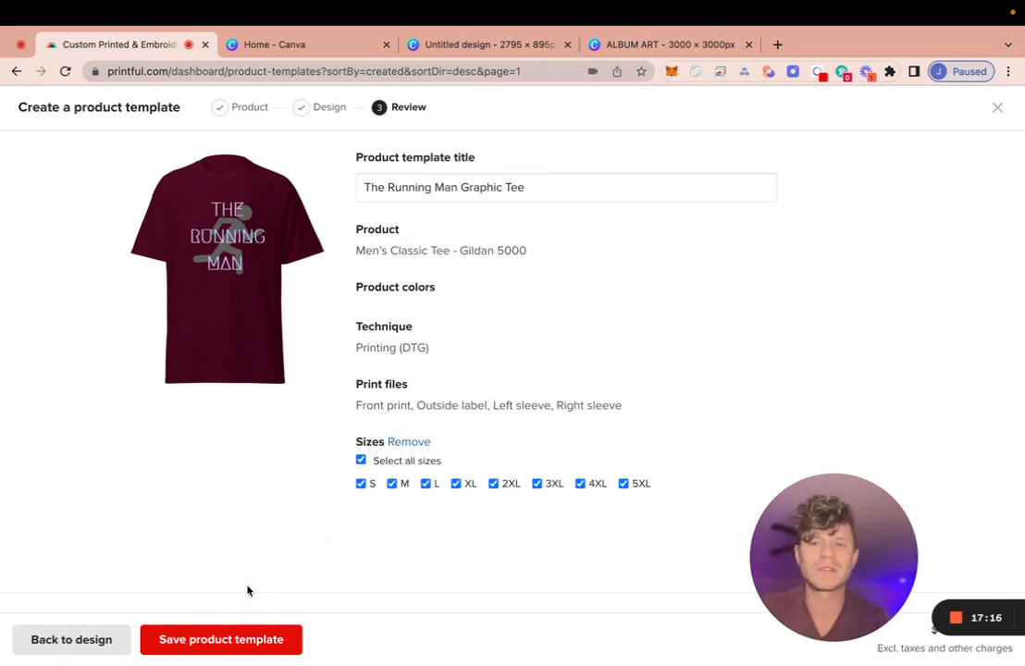
pyautogui.click(258, 648)
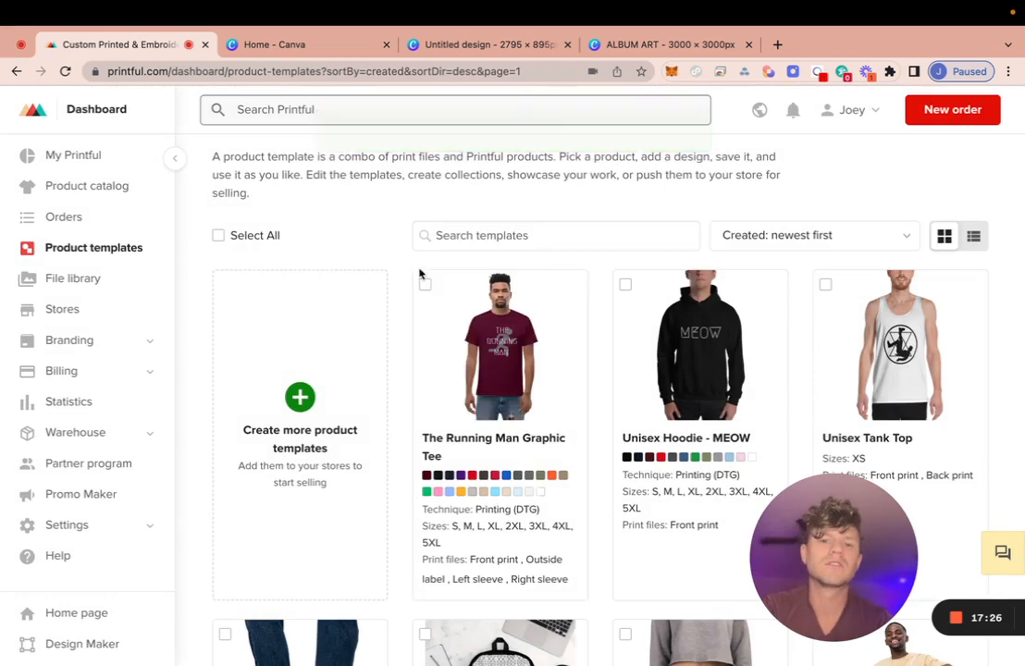
# Step: Start adding The Running Man Graphic Tee template to the store as a product
pyautogui.click(490, 334)
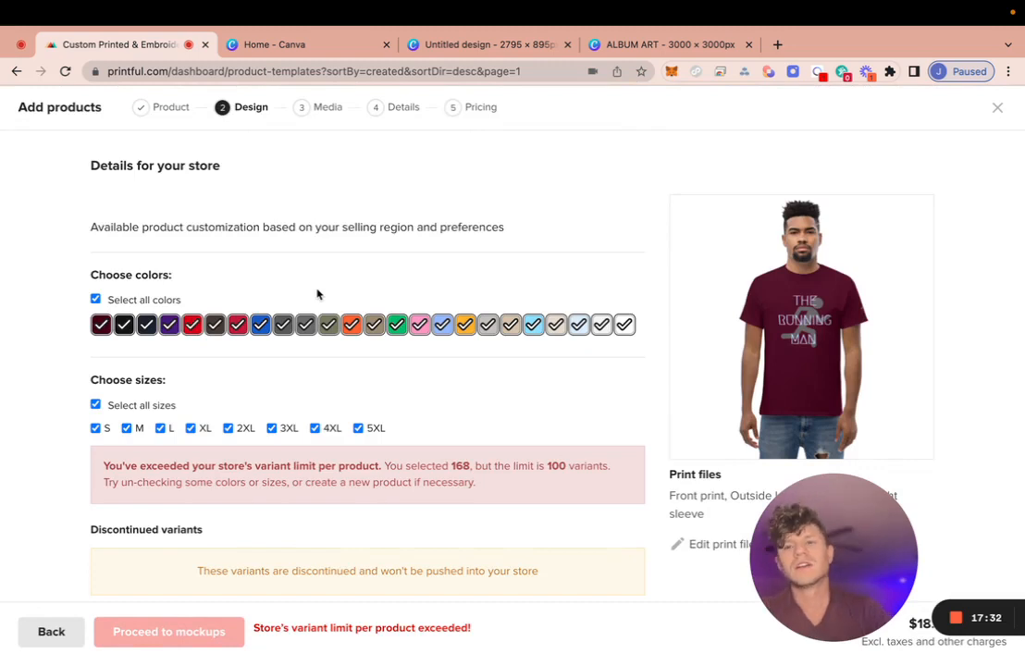
pyautogui.scroll(-2, 284, 262)
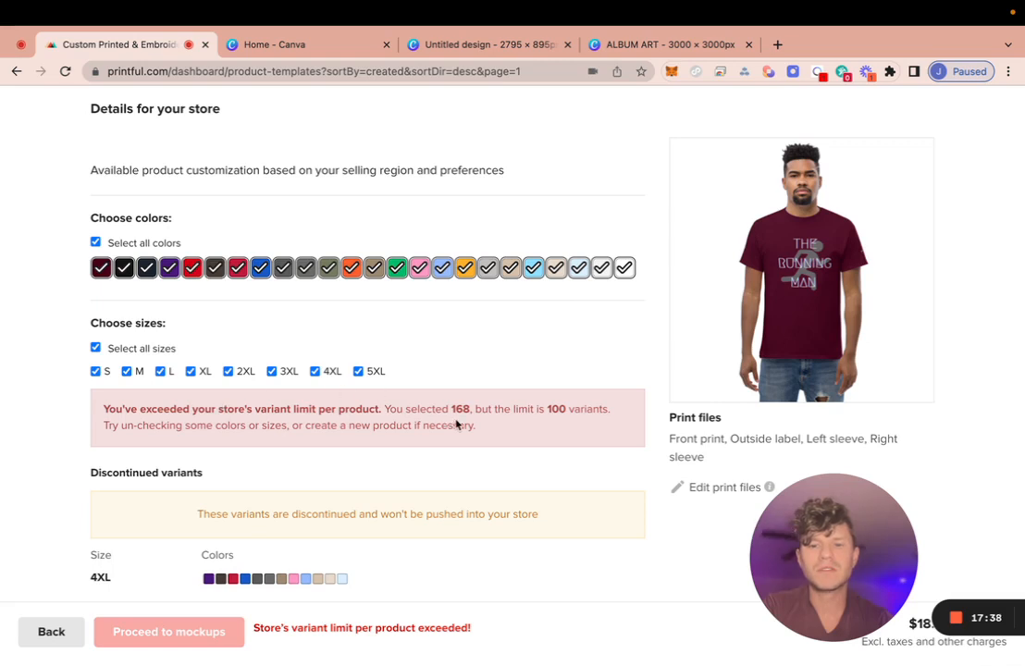
pyautogui.click(358, 371)
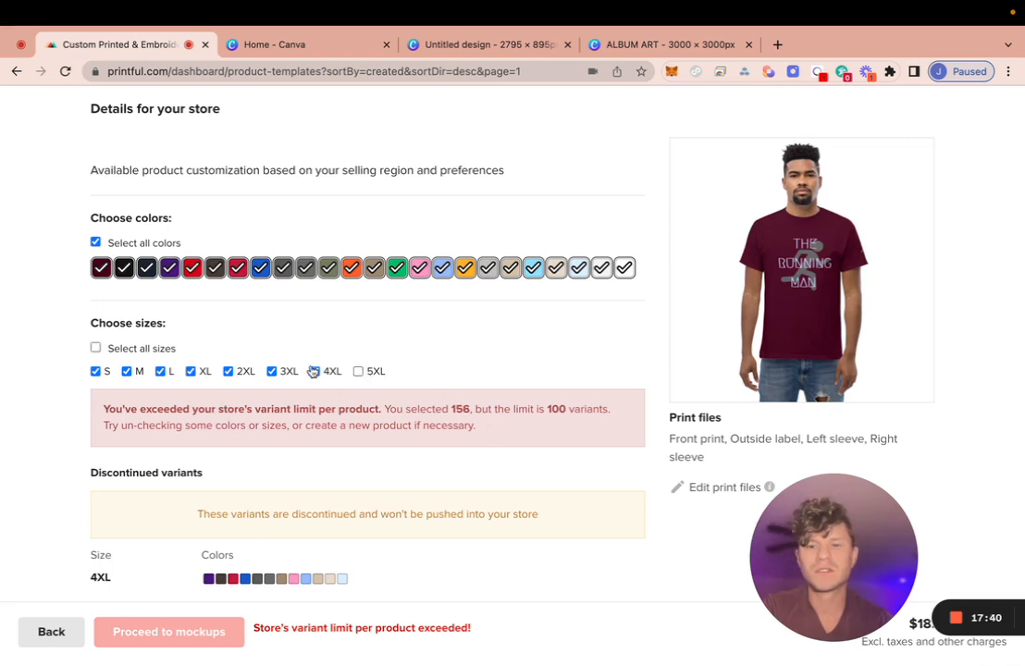
pyautogui.click(314, 371)
pyautogui.click(272, 429)
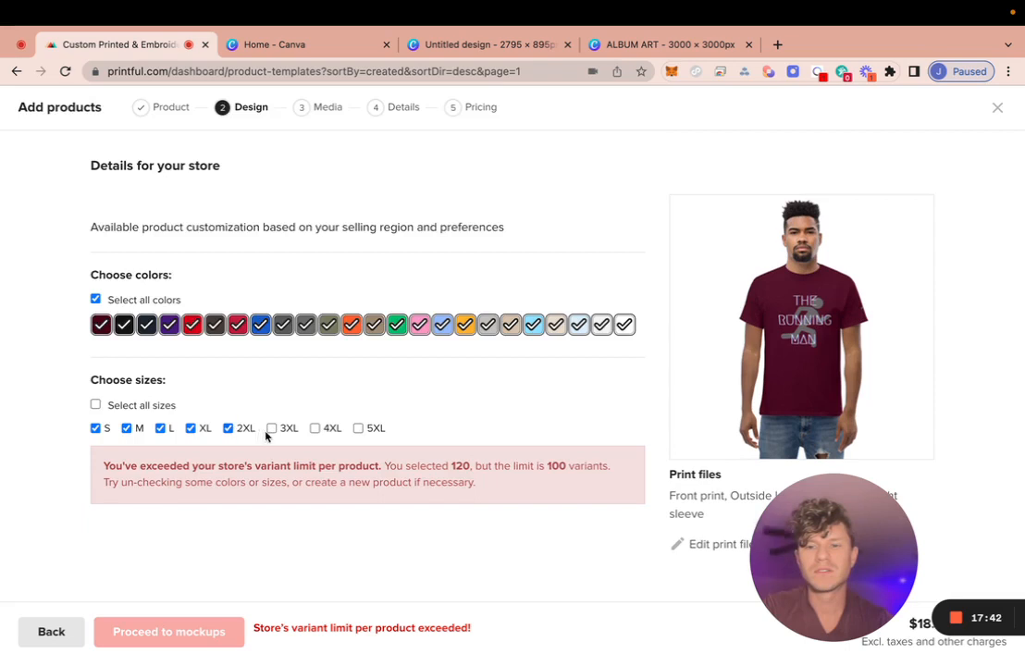
pyautogui.click(270, 429)
pyautogui.click(316, 428)
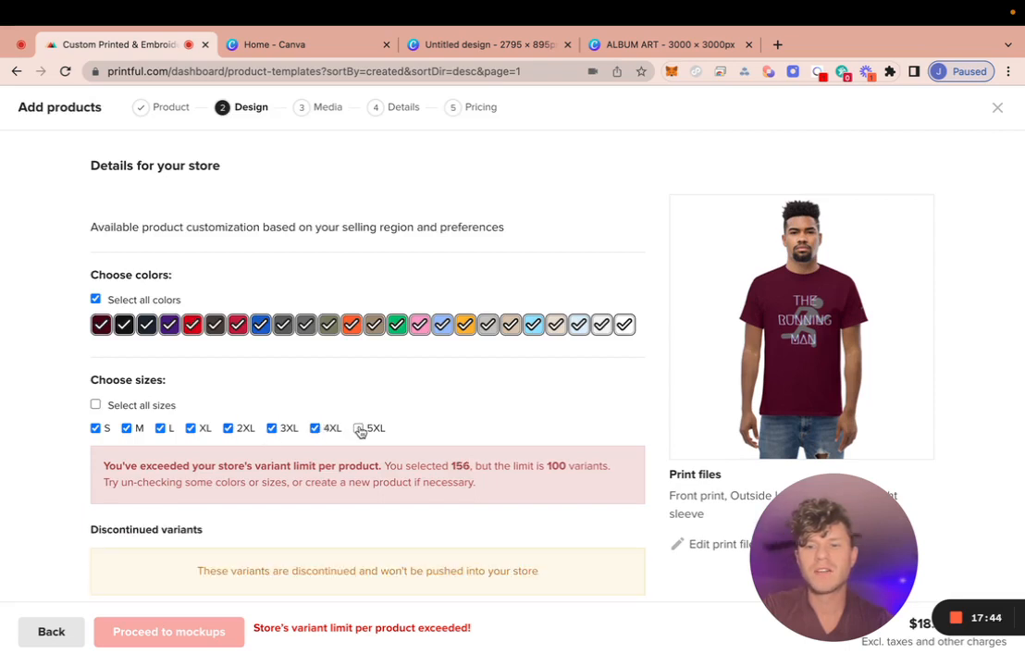
pyautogui.click(359, 428)
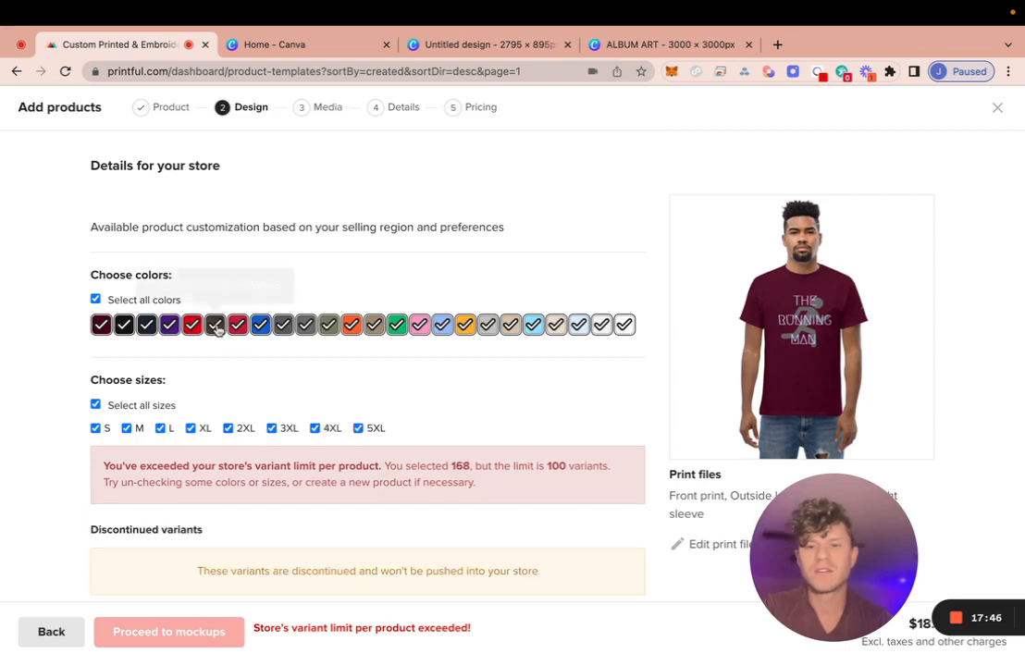
# Step: Clear the all-colors selection, keep Maroon, and choose Black, Navy, Purple, Red and the dark brown shirt color
pyautogui.click(96, 300)
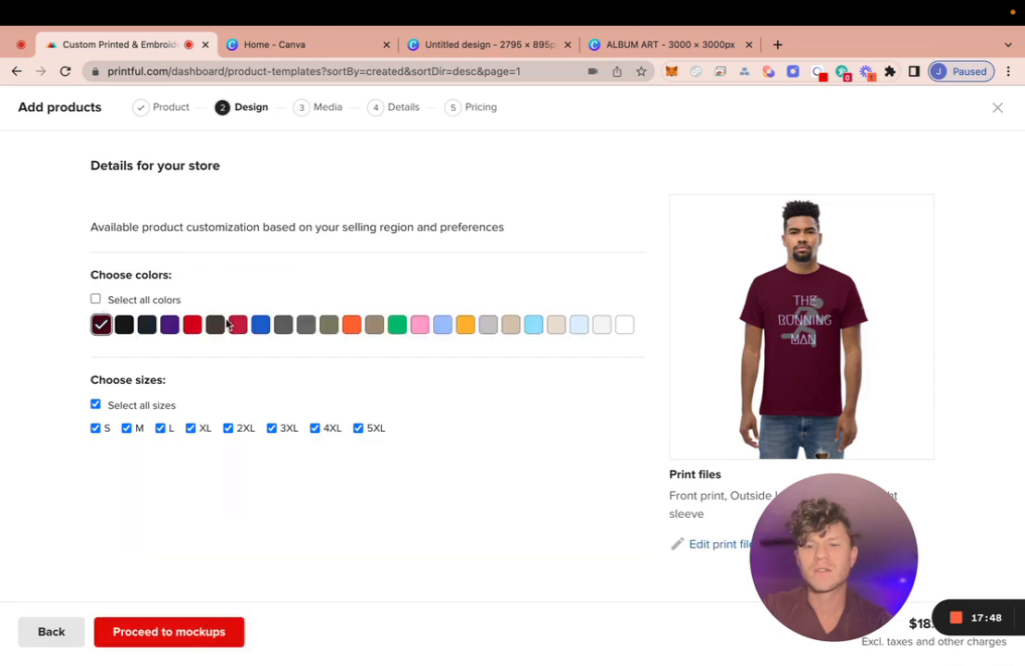
pyautogui.click(124, 325)
pyautogui.click(148, 324)
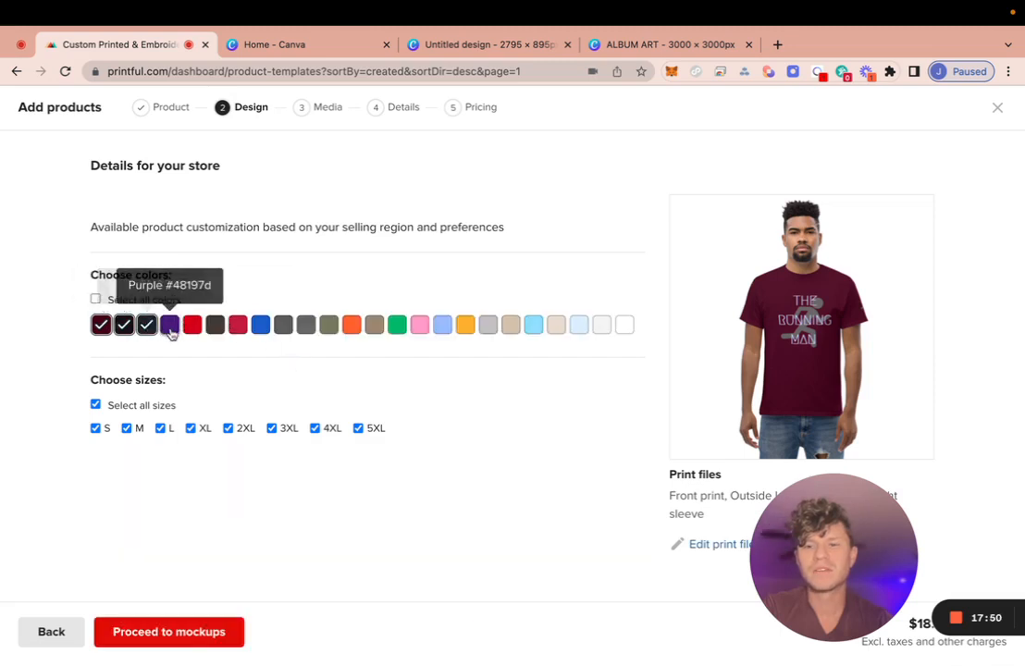
pyautogui.click(170, 325)
pyautogui.click(192, 325)
pyautogui.click(215, 324)
# Step: Add Dark Heather, green and Azalea to the shirt colors, leaving the dark blue unselected
pyautogui.click(260, 325)
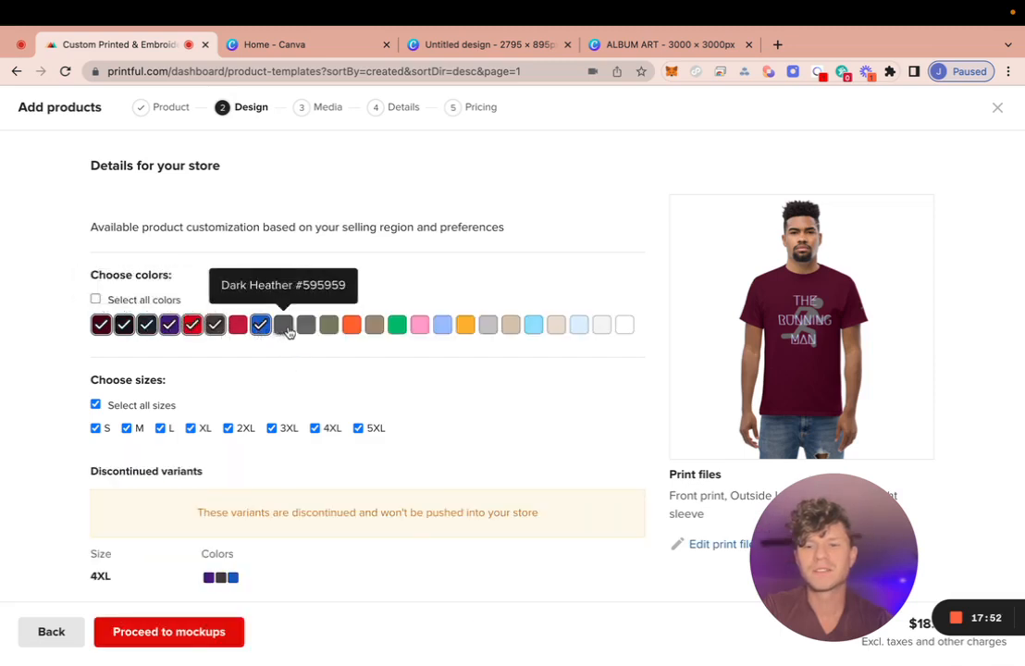
pyautogui.click(283, 325)
pyautogui.click(260, 325)
pyautogui.click(397, 325)
pyautogui.click(420, 325)
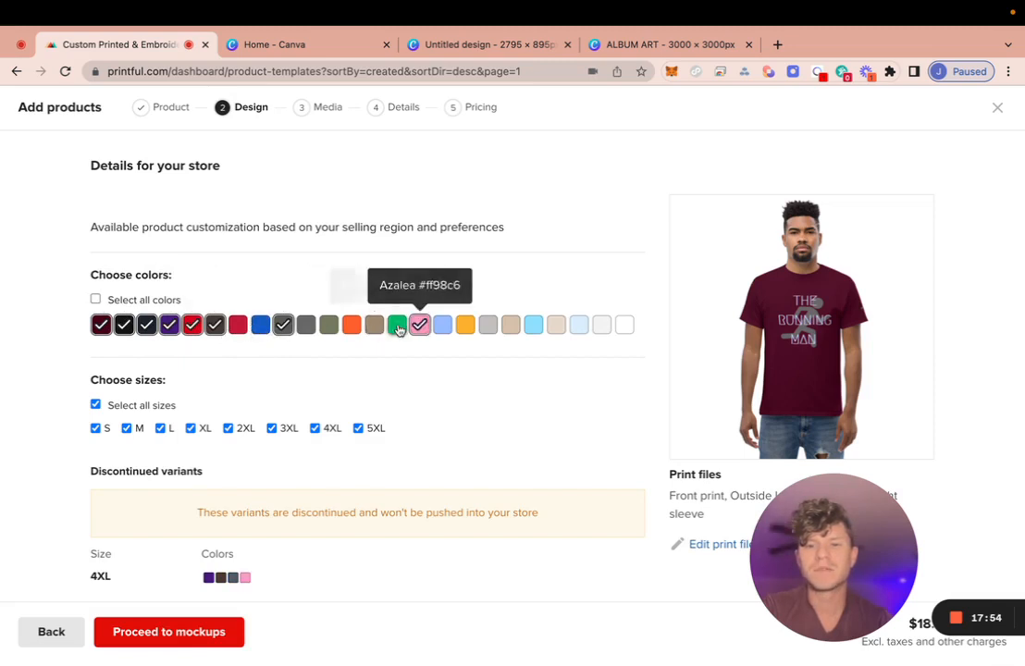
# Step: Add golden yellow, light sky blue, Orange and crimson, leave Natural unselected, and proceed to the mockups
pyautogui.click(466, 324)
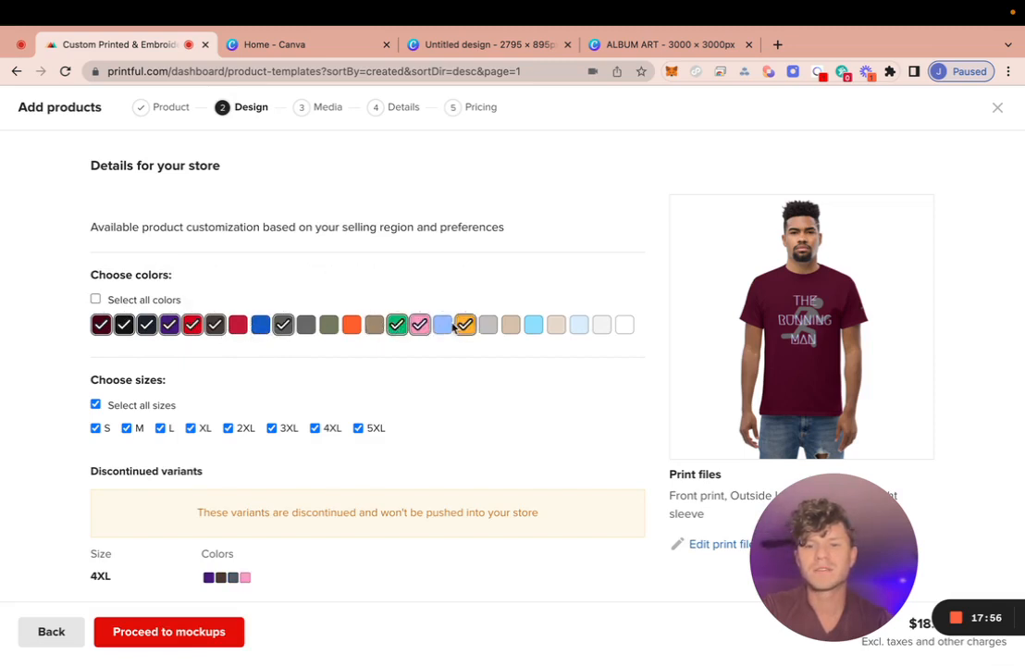
pyautogui.click(466, 325)
pyautogui.click(556, 325)
pyautogui.click(534, 325)
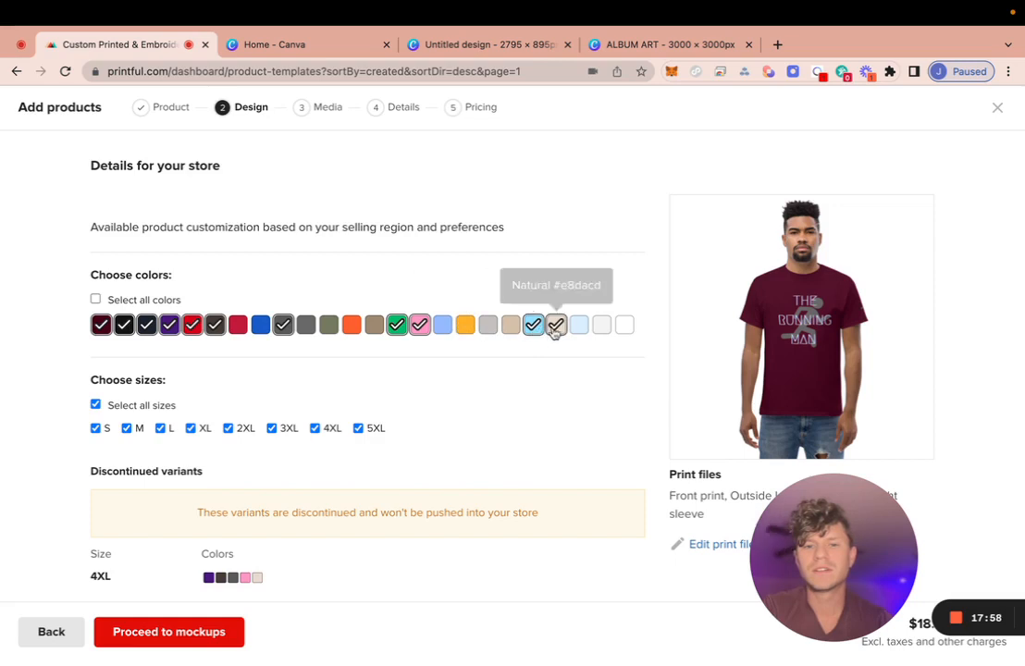
pyautogui.click(556, 325)
pyautogui.click(465, 325)
pyautogui.click(352, 325)
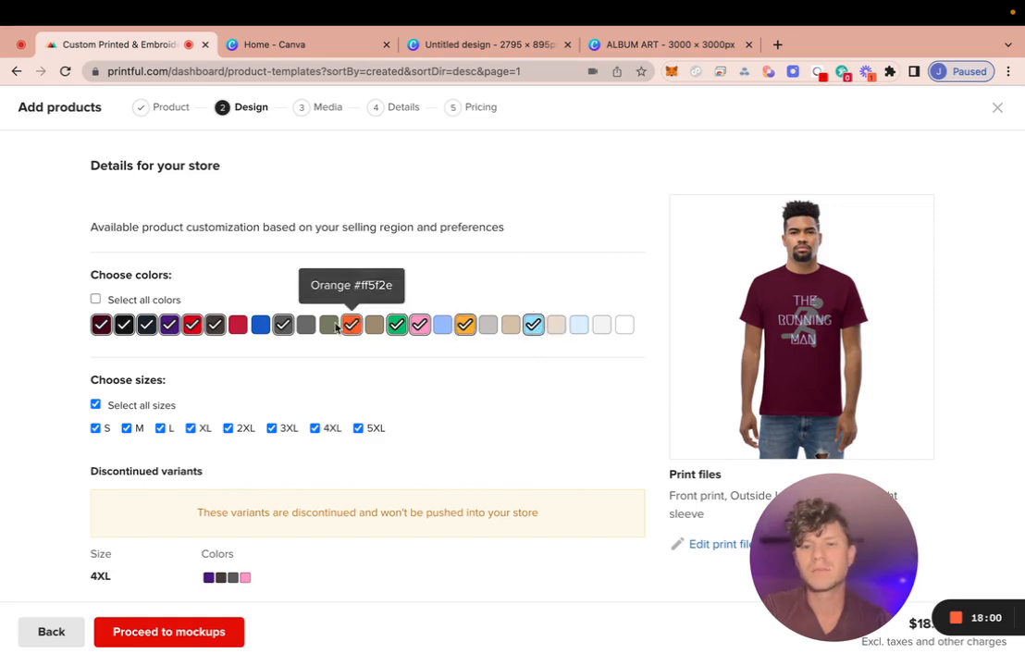
pyautogui.click(238, 325)
pyautogui.scroll(-1, 166, 442)
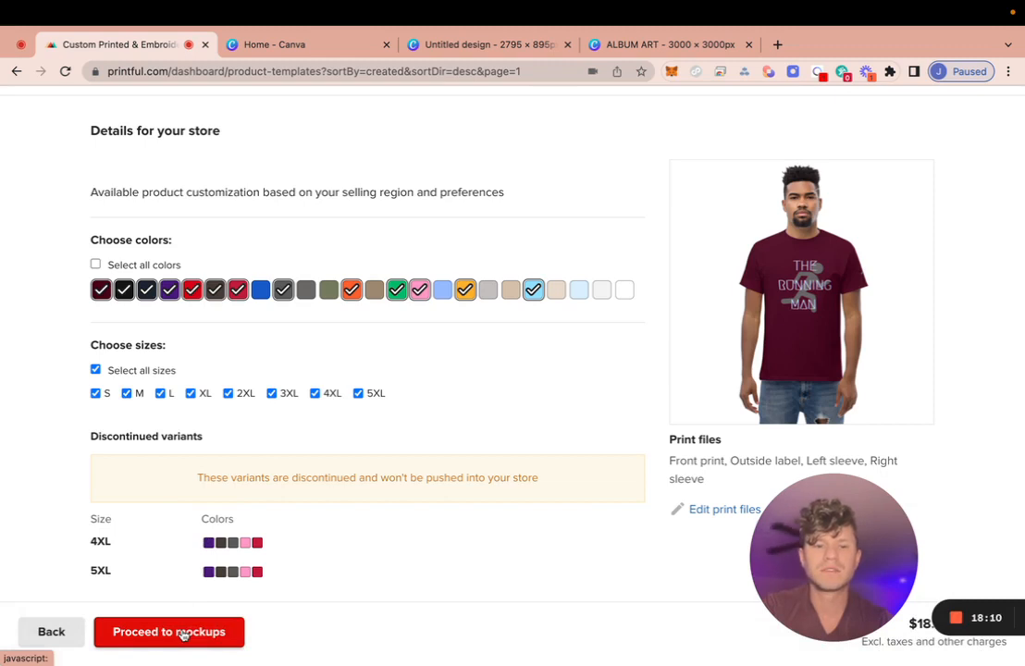
pyautogui.click(183, 634)
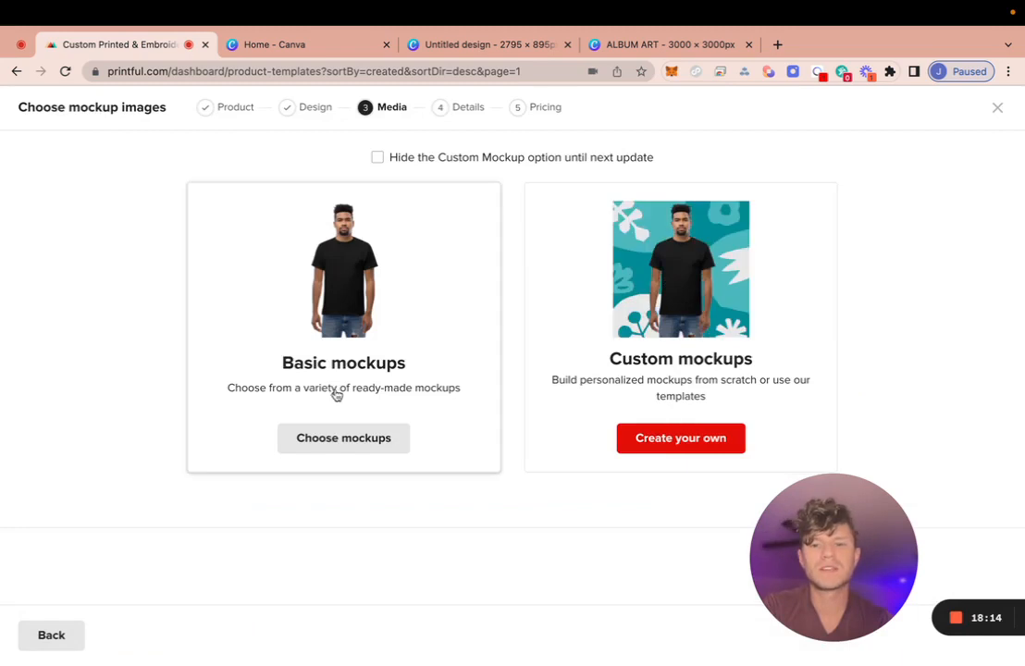
# Step: Use the basic mockups and choose the last flat shirt image as the main mockup
pyautogui.click(343, 439)
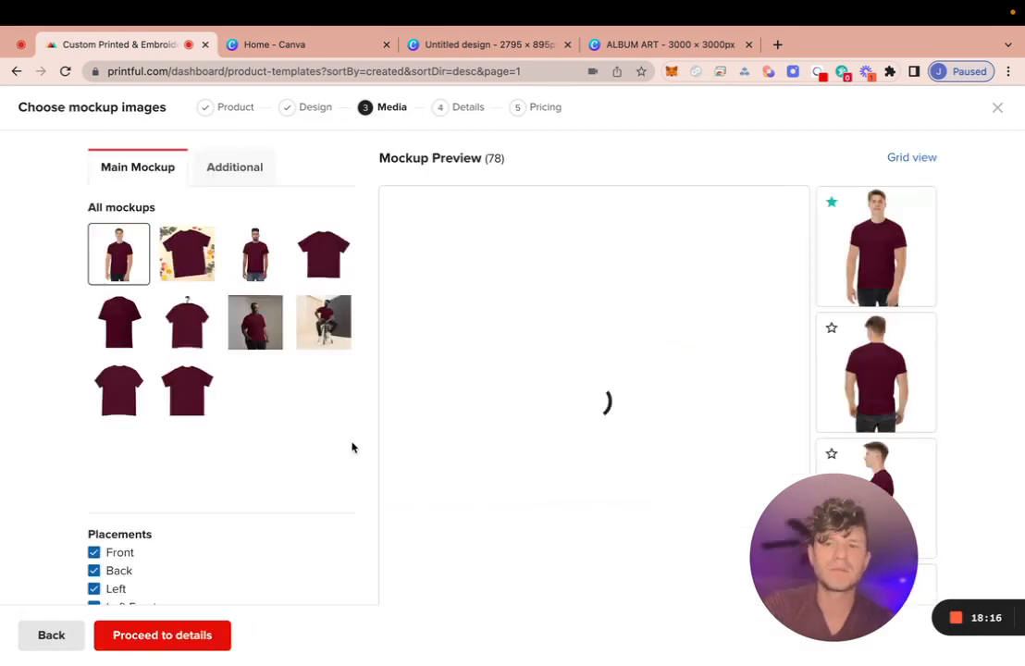
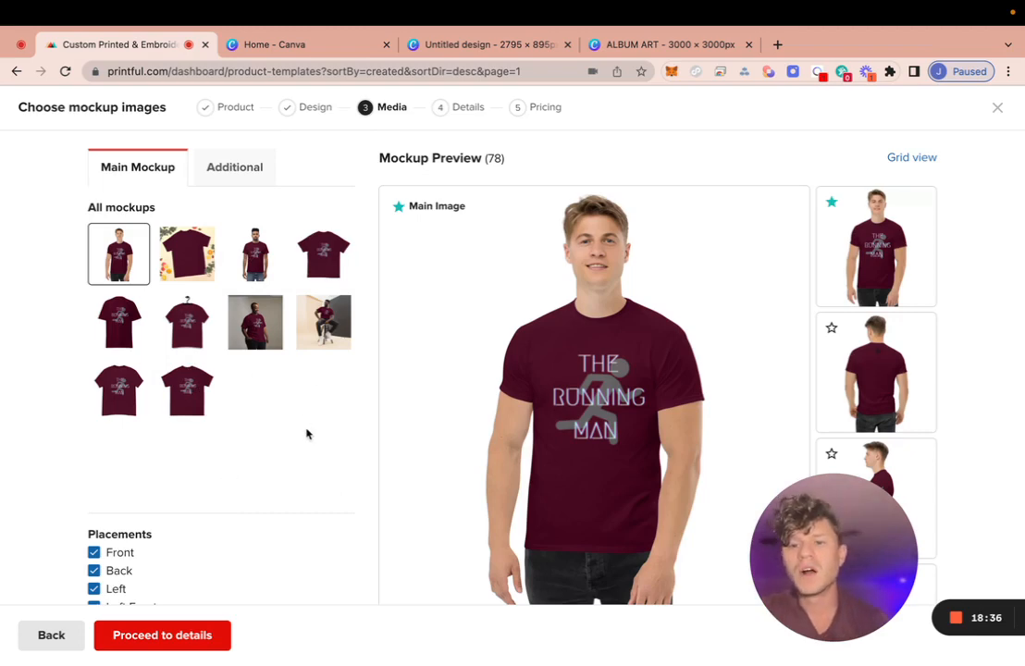
pyautogui.click(205, 343)
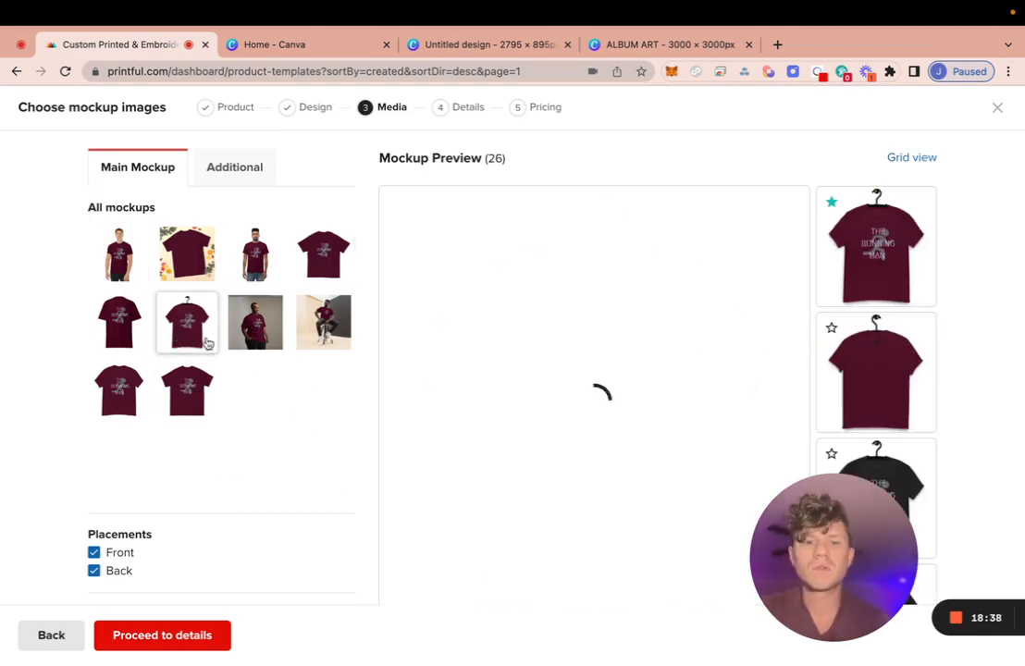
pyautogui.click(125, 324)
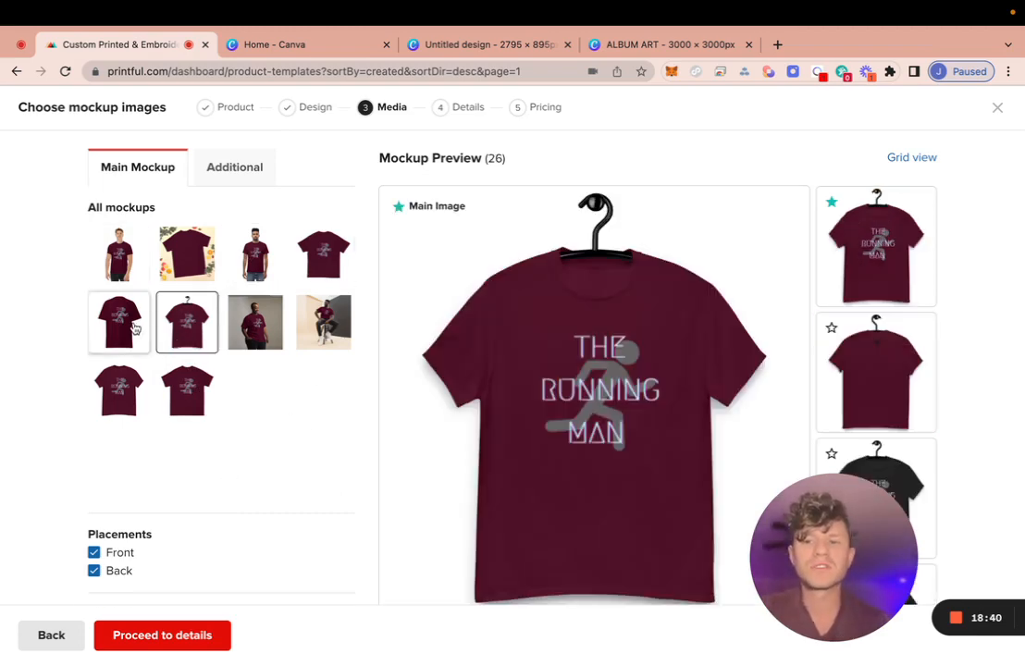
pyautogui.click(184, 390)
pyautogui.click(198, 336)
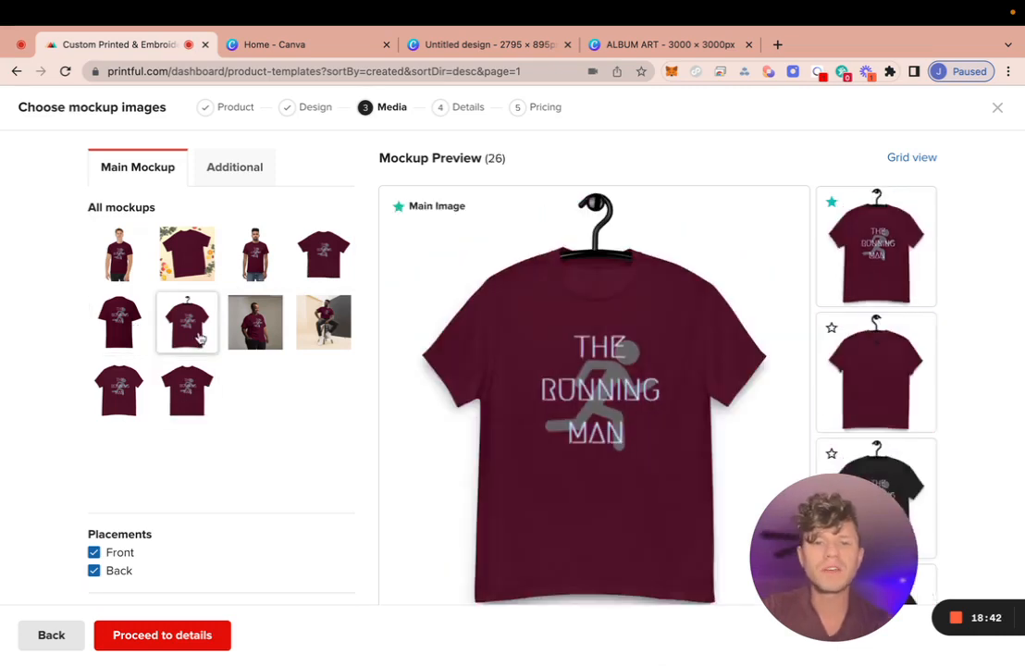
pyautogui.click(200, 387)
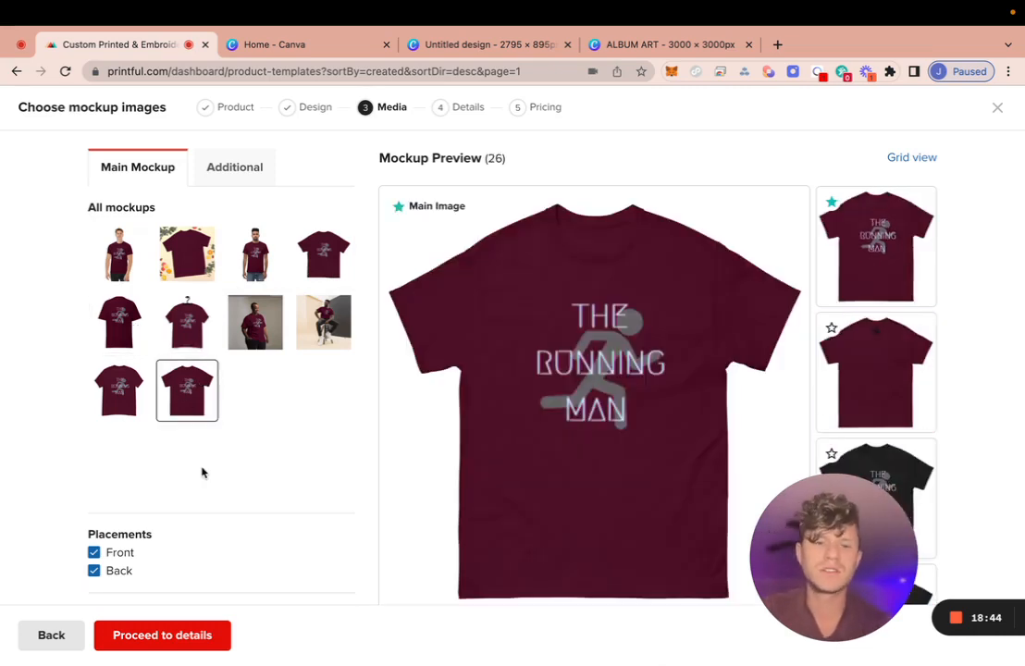
# Step: Review the placement and mockup format options, and examine all shirt color previews in grid view
pyautogui.scroll(-3, 191, 514)
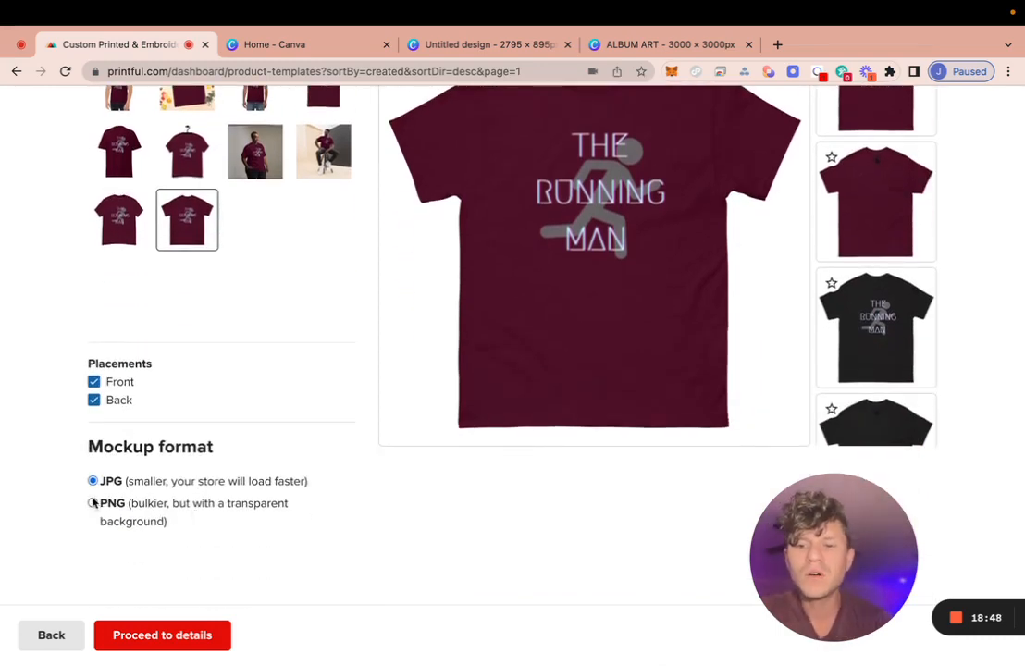
pyautogui.scroll(3, 116, 398)
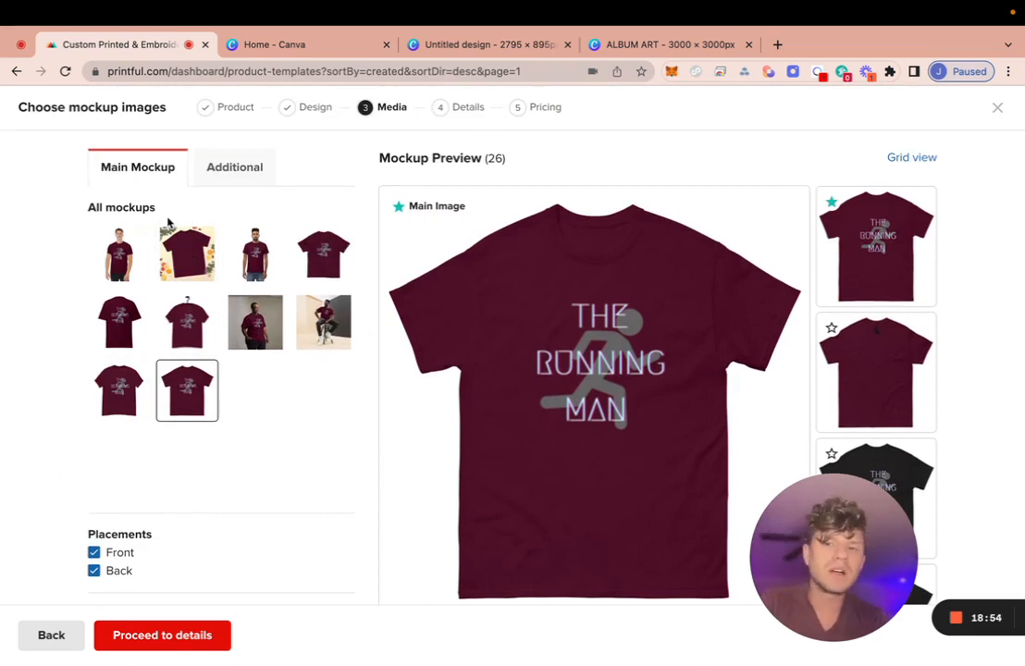
pyautogui.scroll(-1, 167, 222)
pyautogui.scroll(-1, 139, 386)
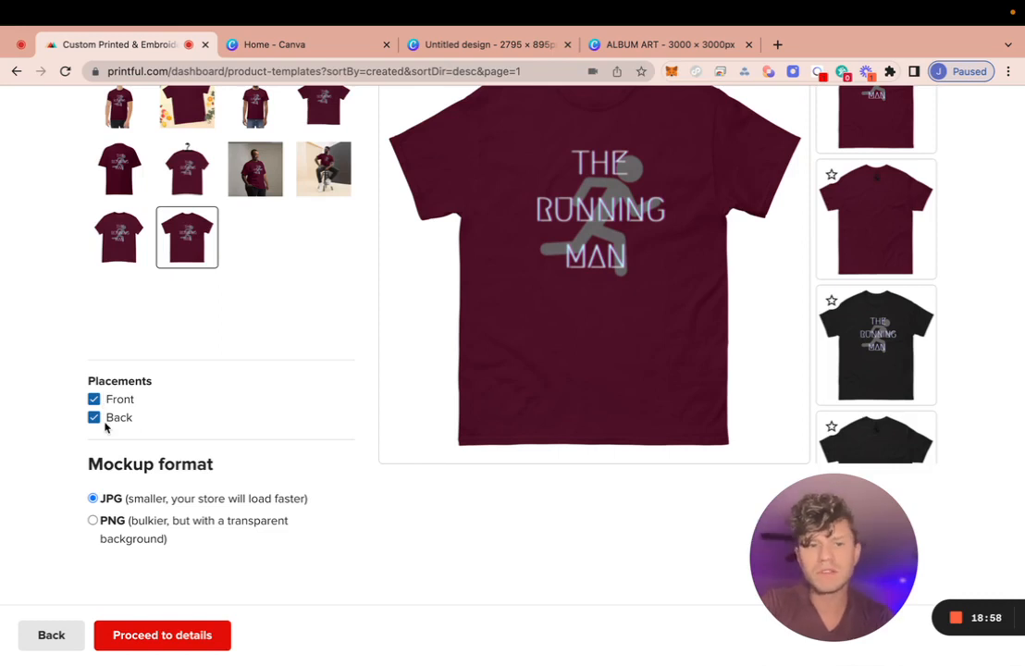
pyautogui.scroll(-1, 139, 435)
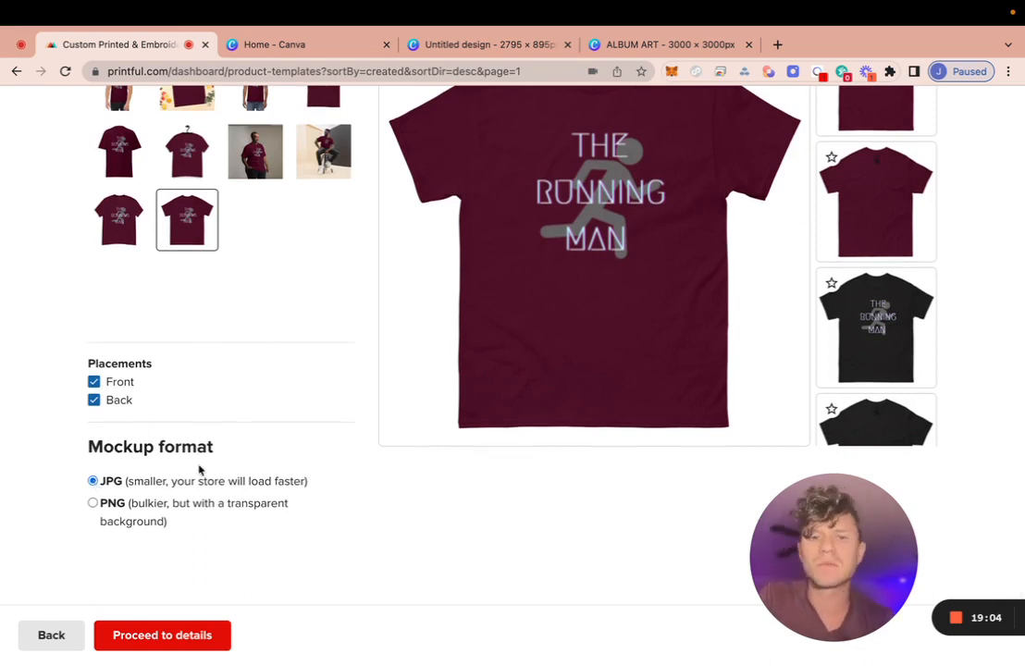
pyautogui.scroll(2, 247, 447)
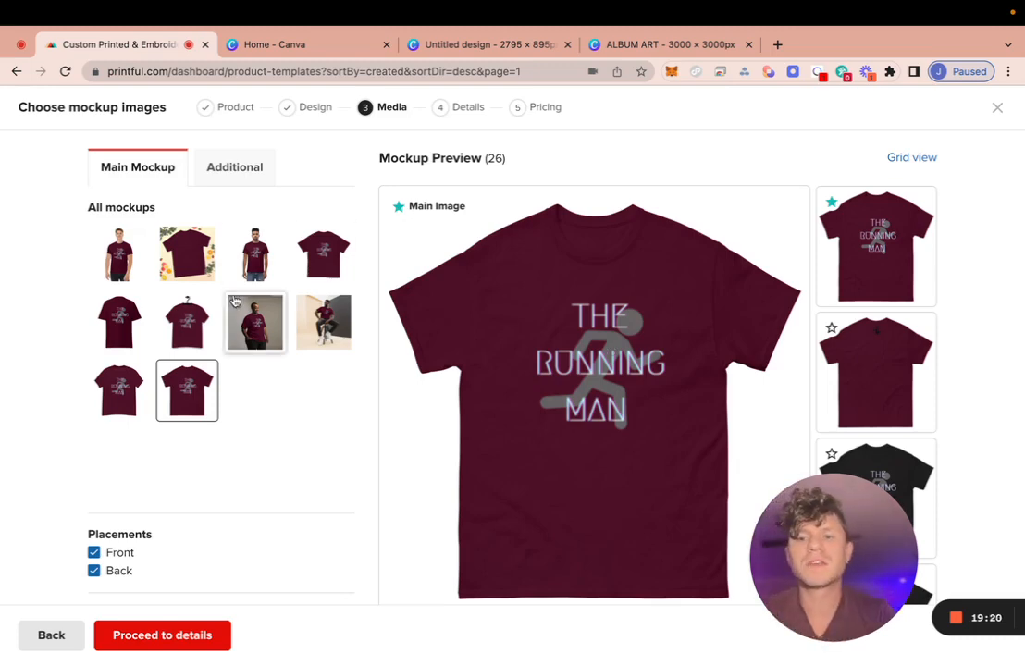
pyautogui.click(913, 158)
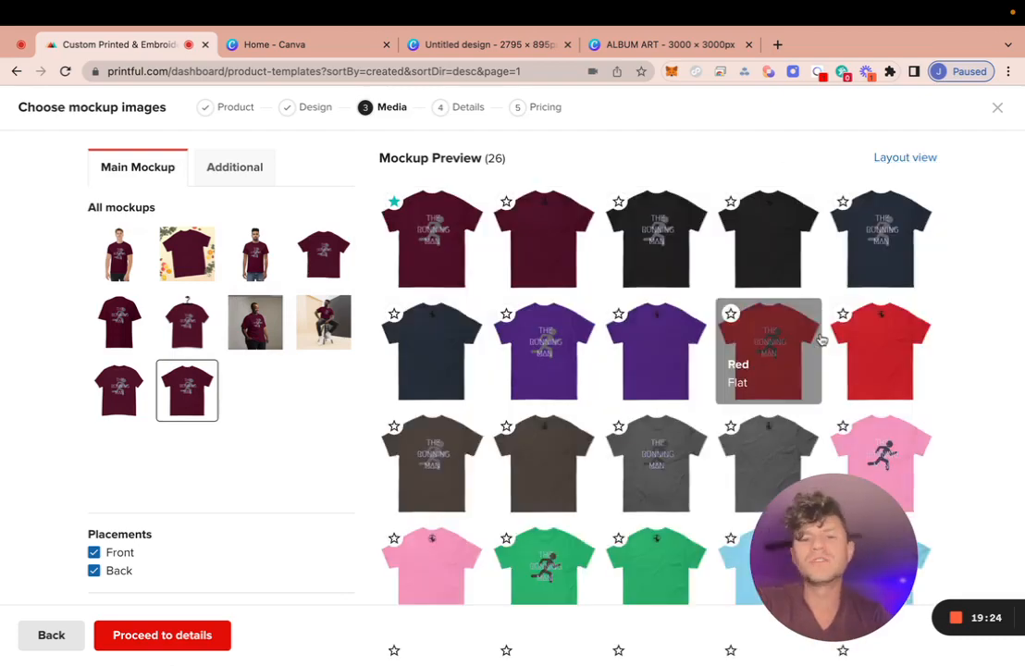
pyautogui.scroll(-3, 819, 339)
pyautogui.scroll(3, 822, 338)
pyautogui.scroll(-4, 710, 333)
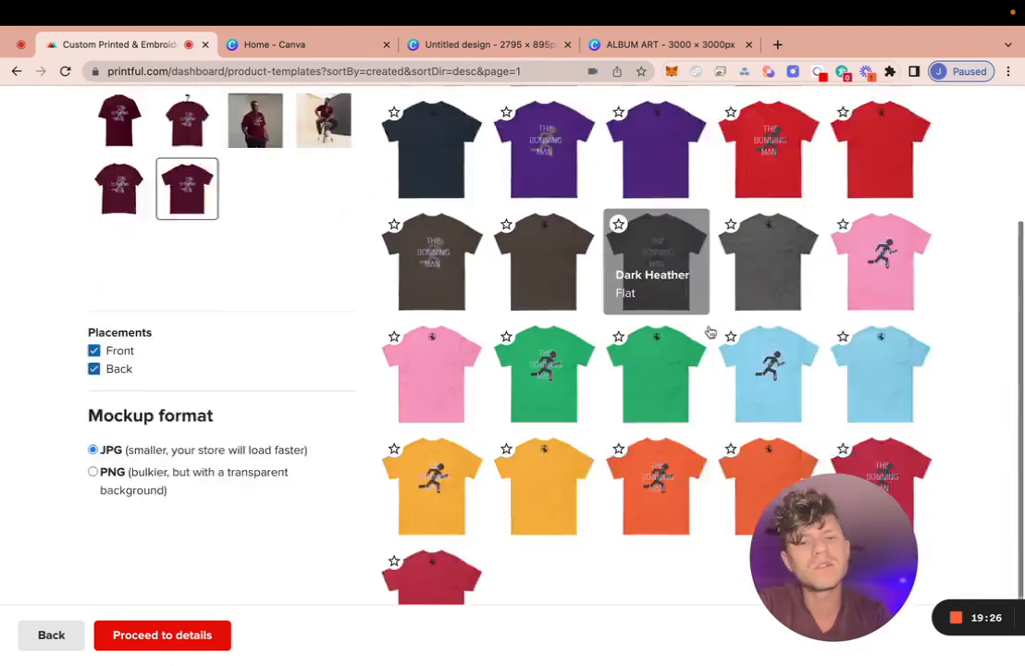
pyautogui.scroll(4, 711, 333)
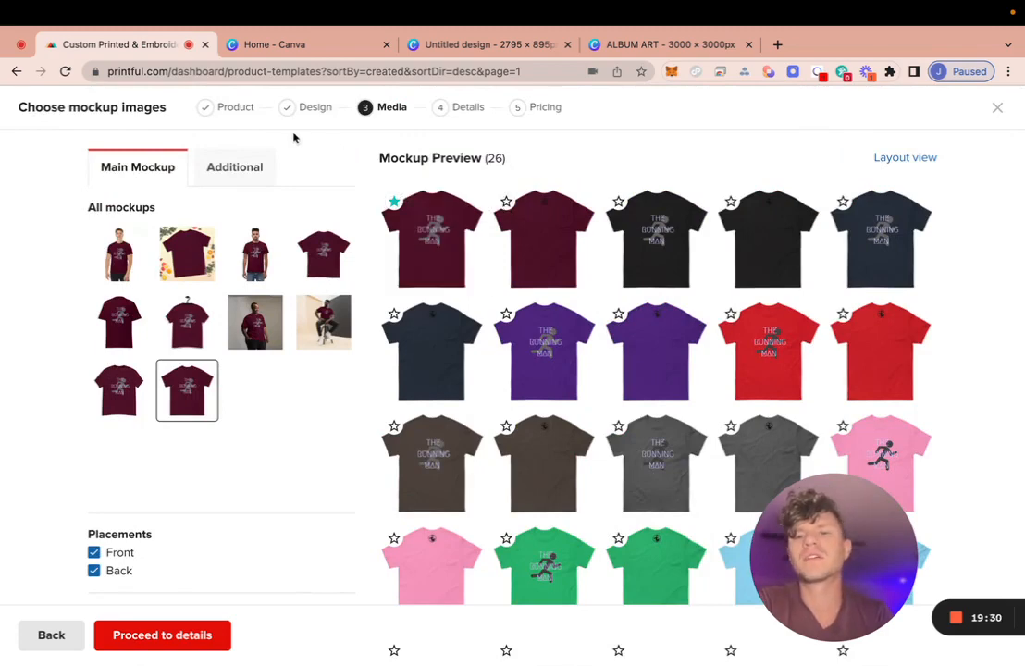
# Step: Browse the additional mockups and try including the product fit video in the listing
pyautogui.click(239, 168)
pyautogui.scroll(-7, 267, 375)
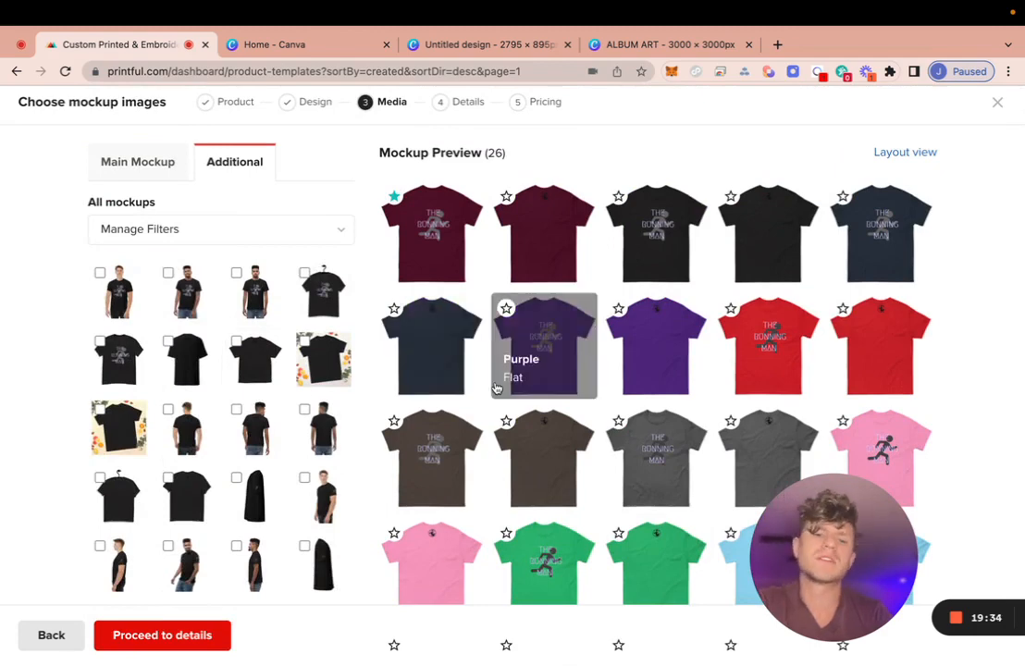
pyautogui.scroll(-5, 597, 413)
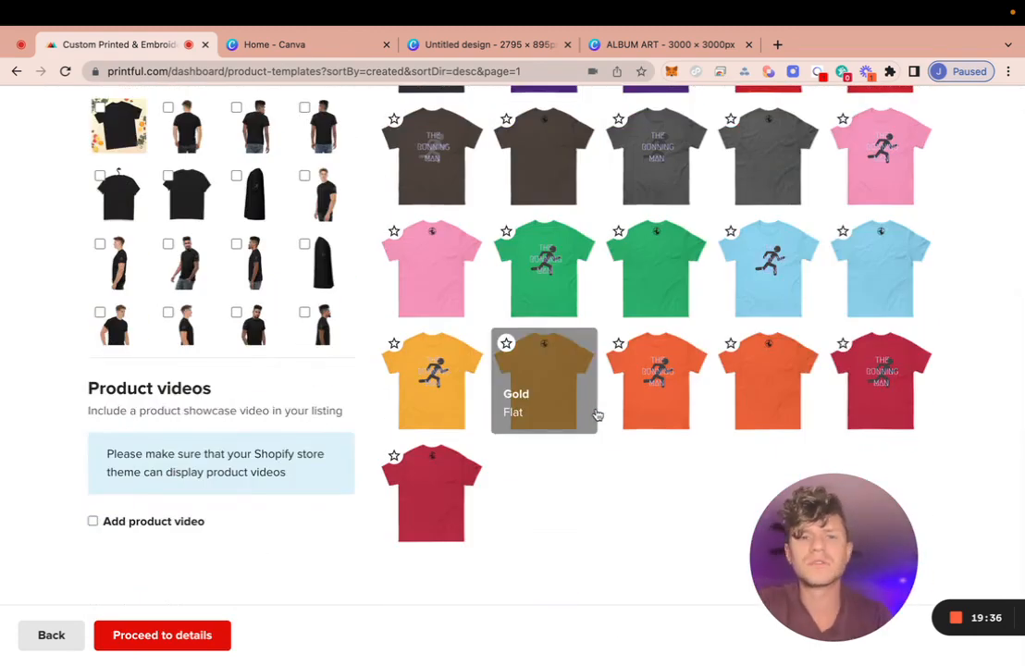
pyautogui.click(109, 521)
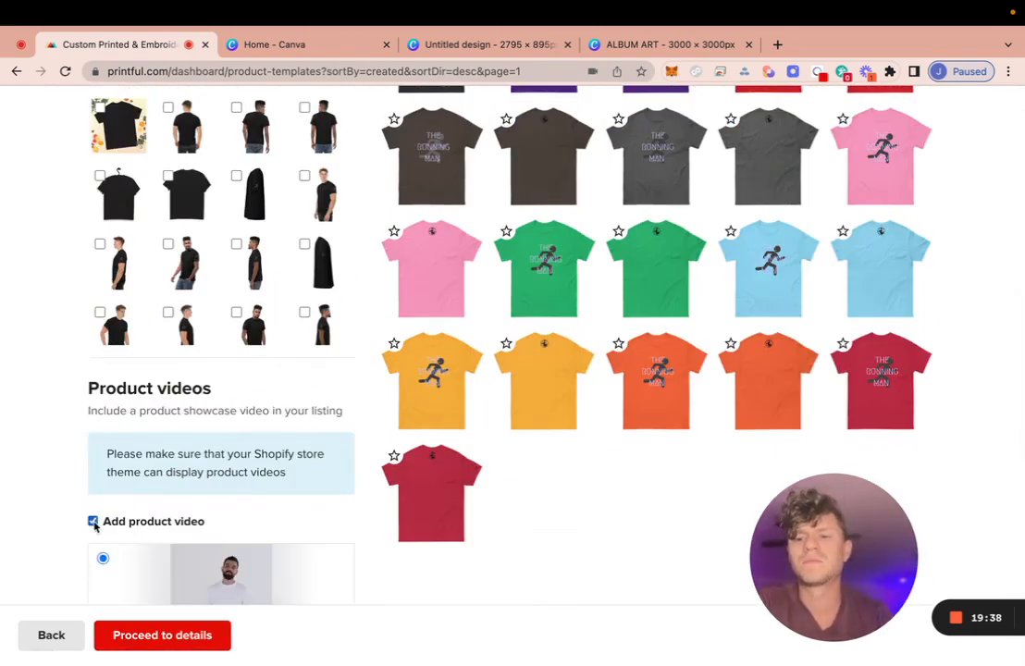
pyautogui.scroll(-3, 177, 512)
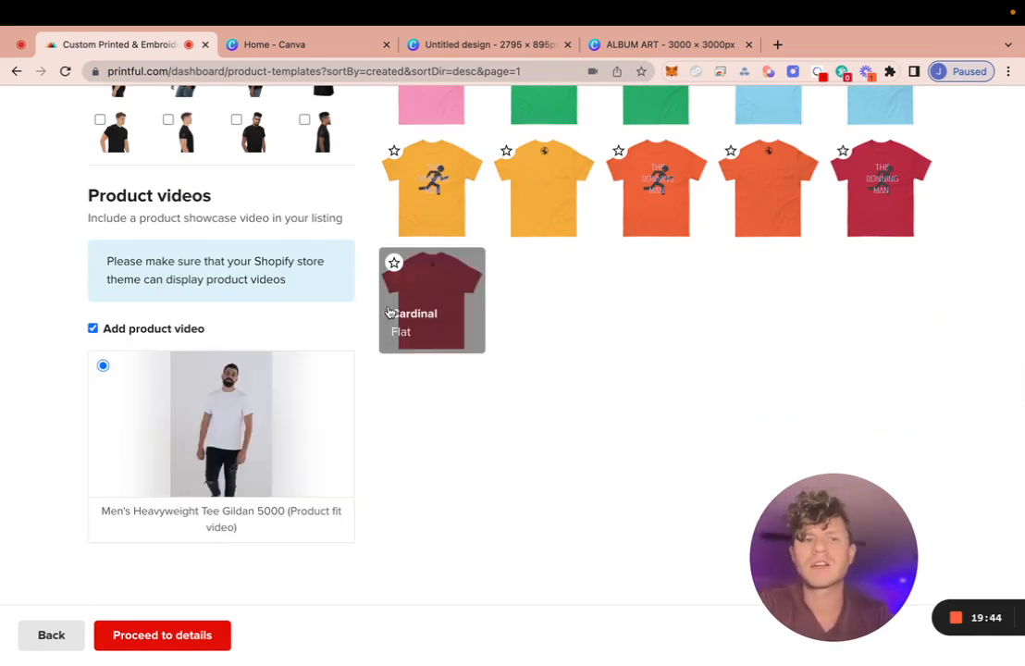
pyautogui.click(94, 329)
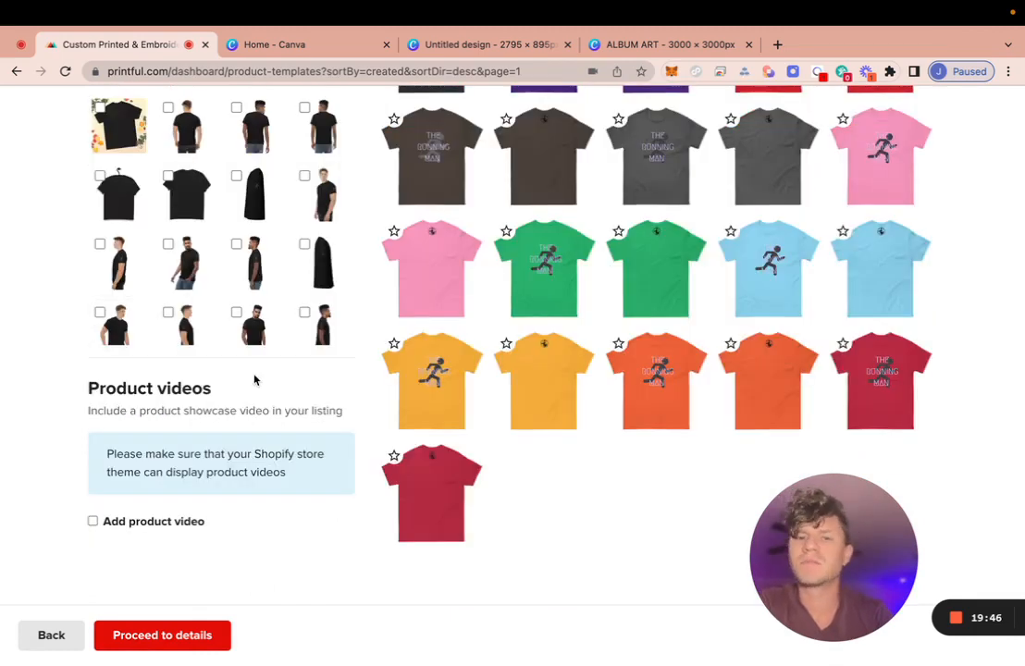
pyautogui.scroll(3, 254, 380)
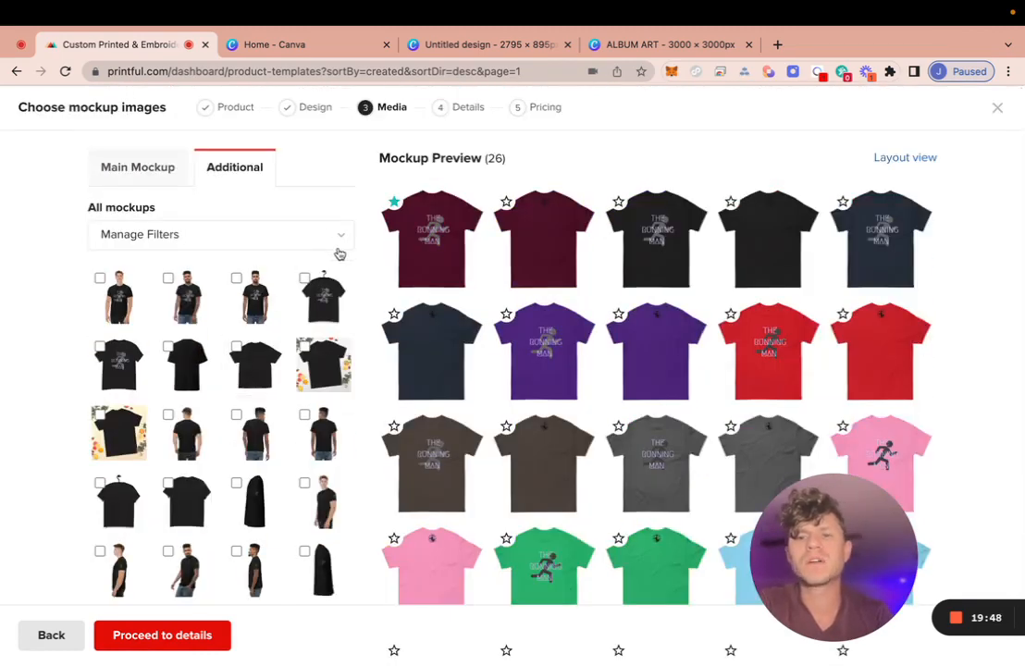
# Step: Proceed to the product details and set the product title to "The Running Man Graphic Tee"
pyautogui.click(194, 646)
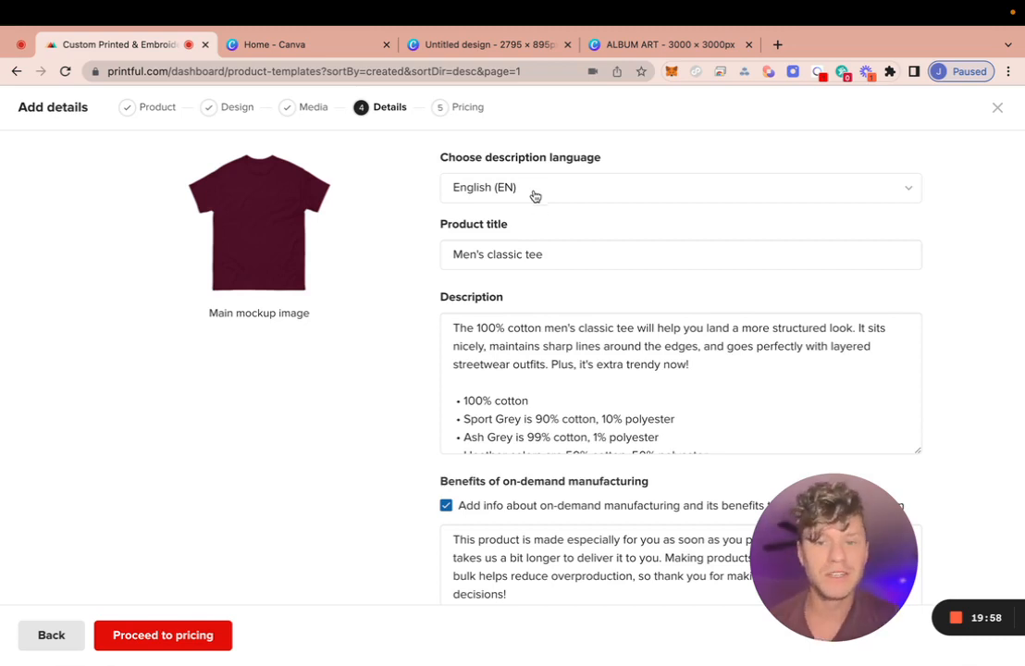
pyautogui.click(567, 254)
pyautogui.moveTo(567, 255); pyautogui.dragTo(336, 251)
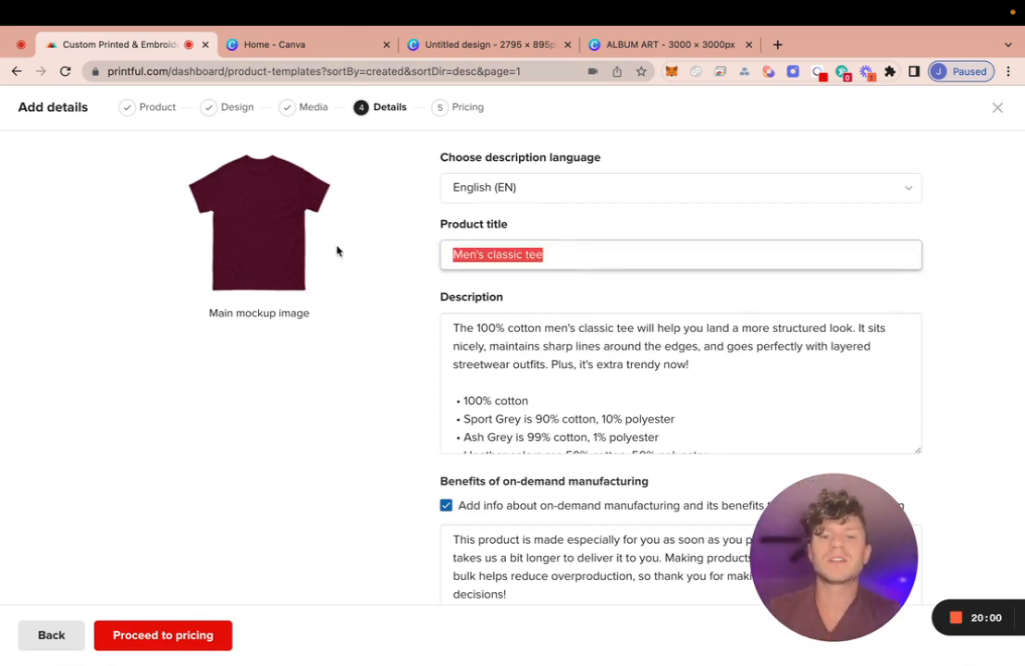
pyautogui.write('The ')
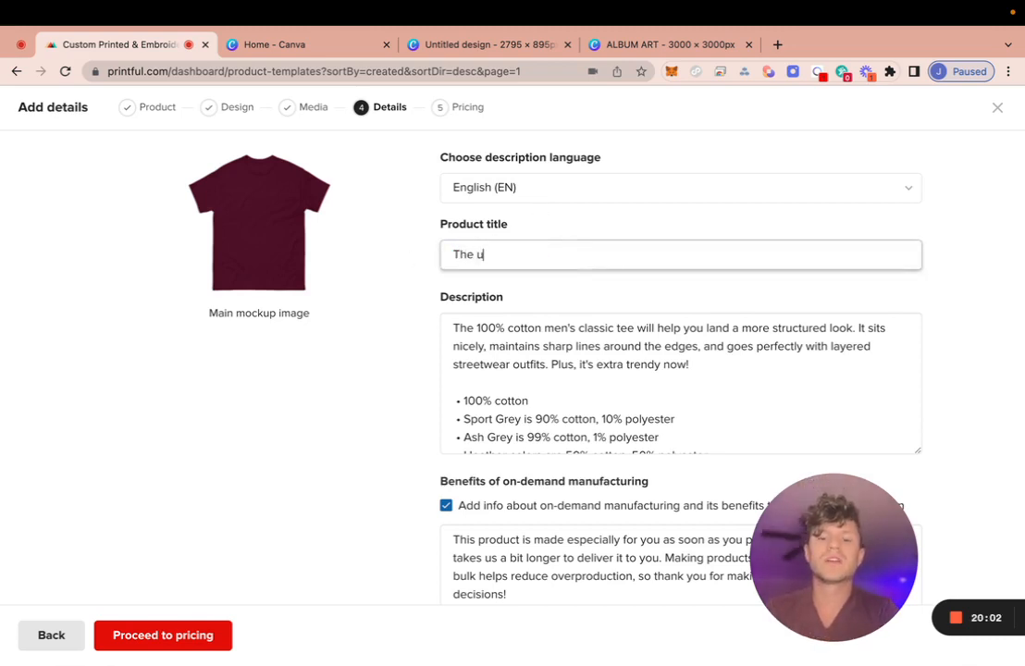
pyautogui.write('Running ma')
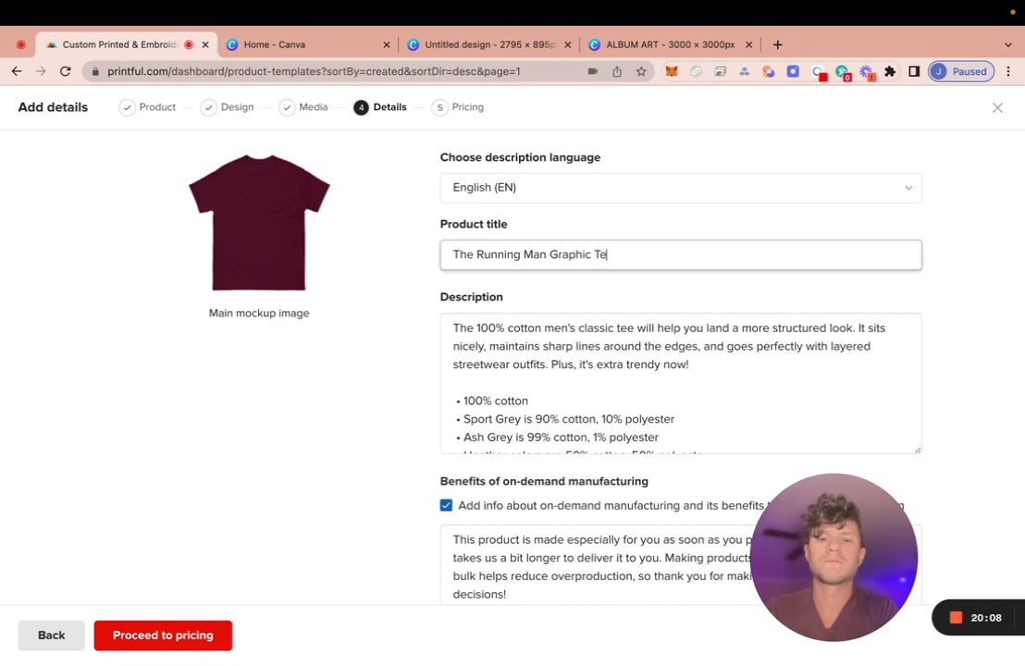
# Step: Review the product description's opening paragraph and its list of fabric details
pyautogui.click(715, 365)
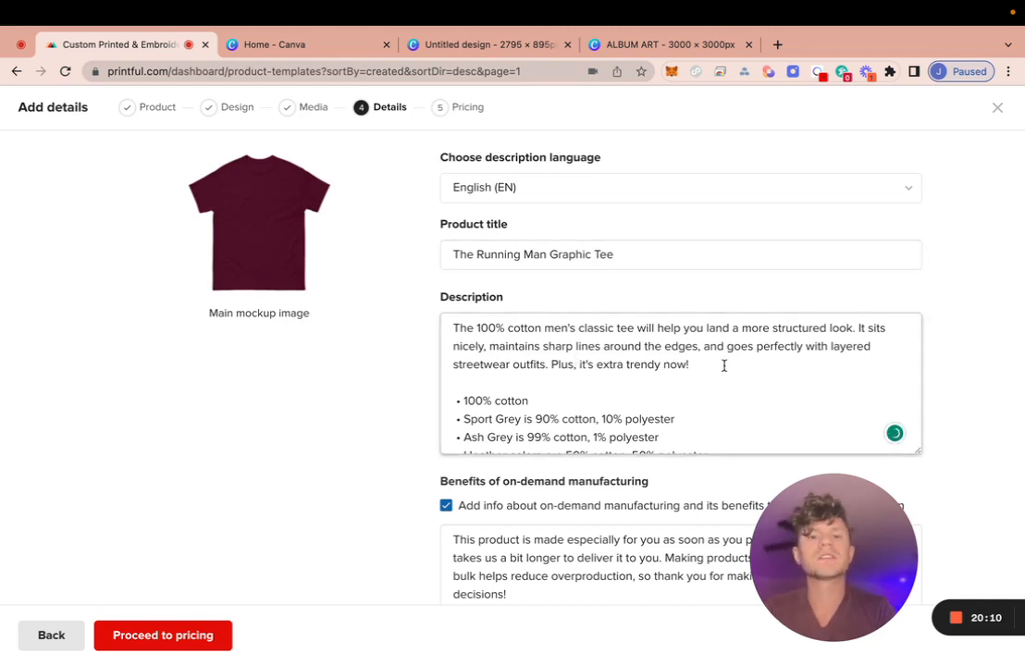
pyautogui.moveTo(698, 363); pyautogui.dragTo(430, 305)
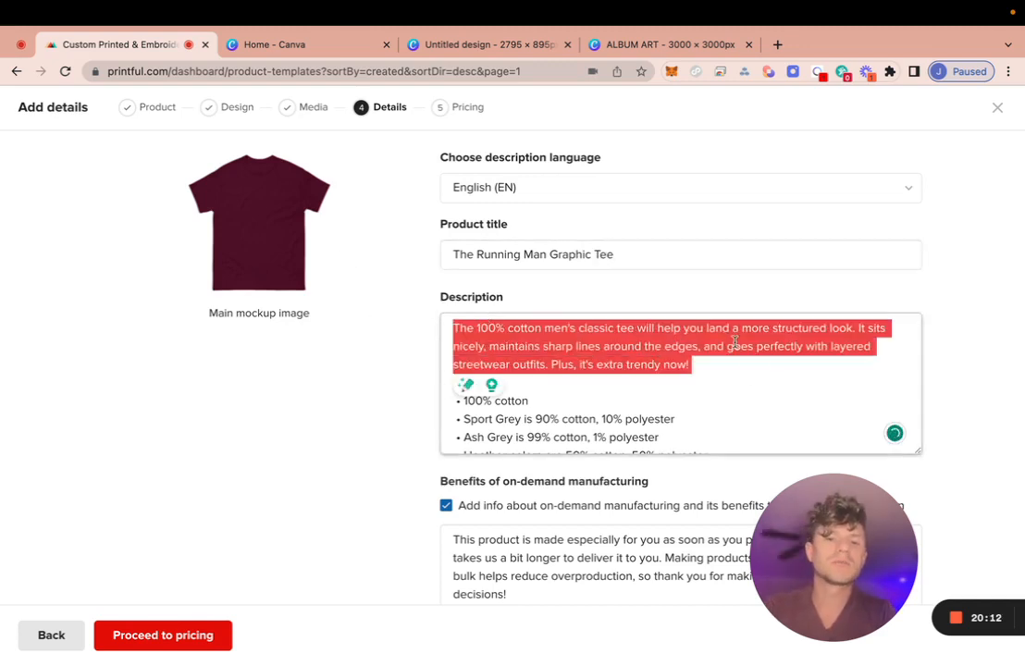
pyautogui.click(757, 380)
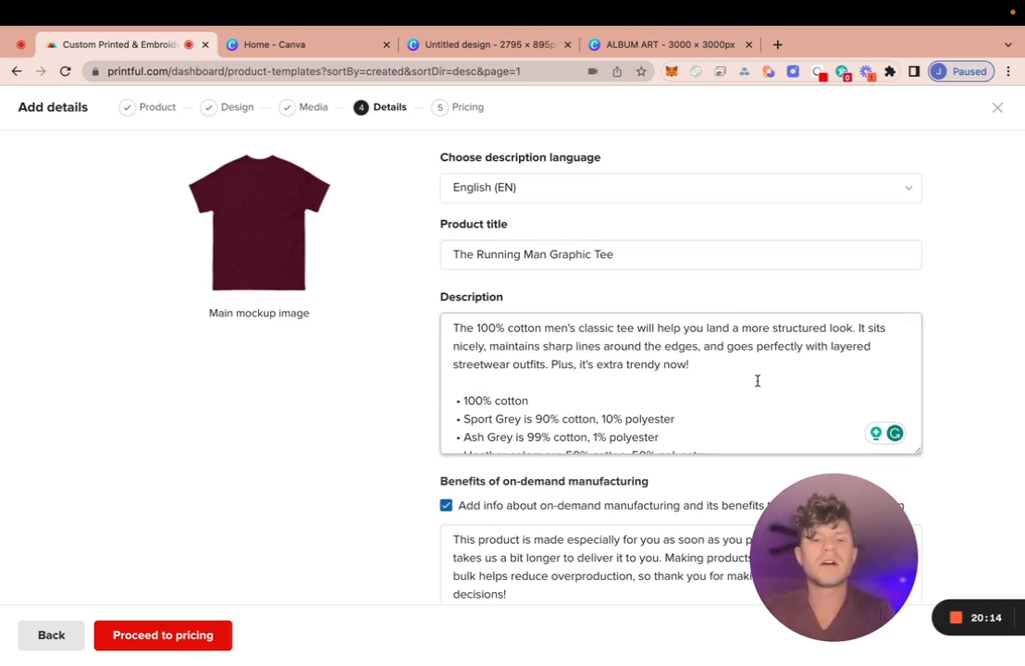
pyautogui.moveTo(704, 364); pyautogui.dragTo(437, 298)
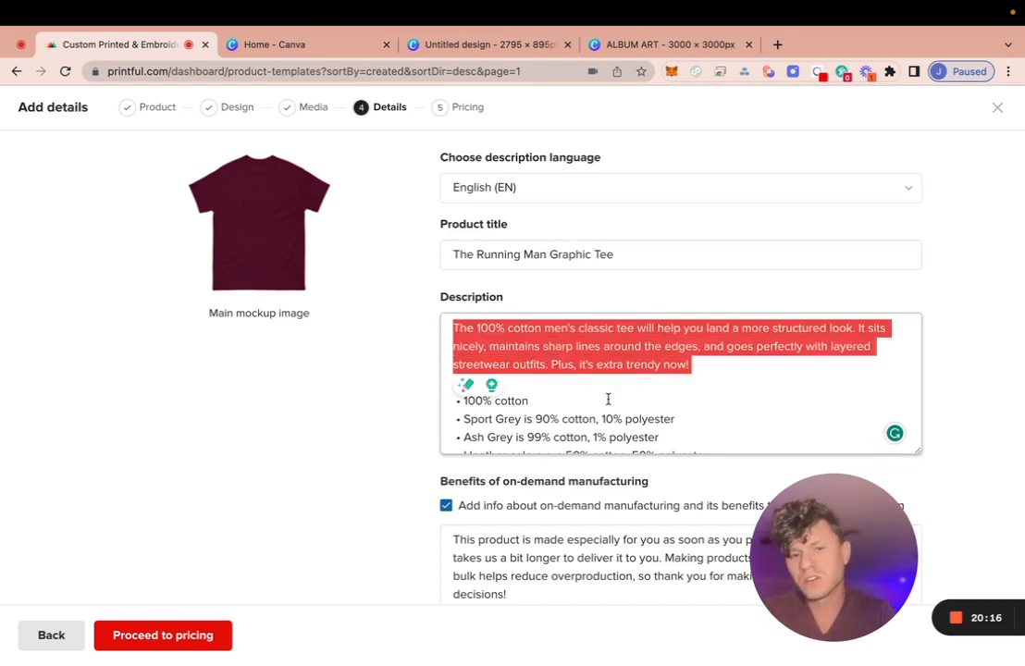
pyautogui.click(652, 391)
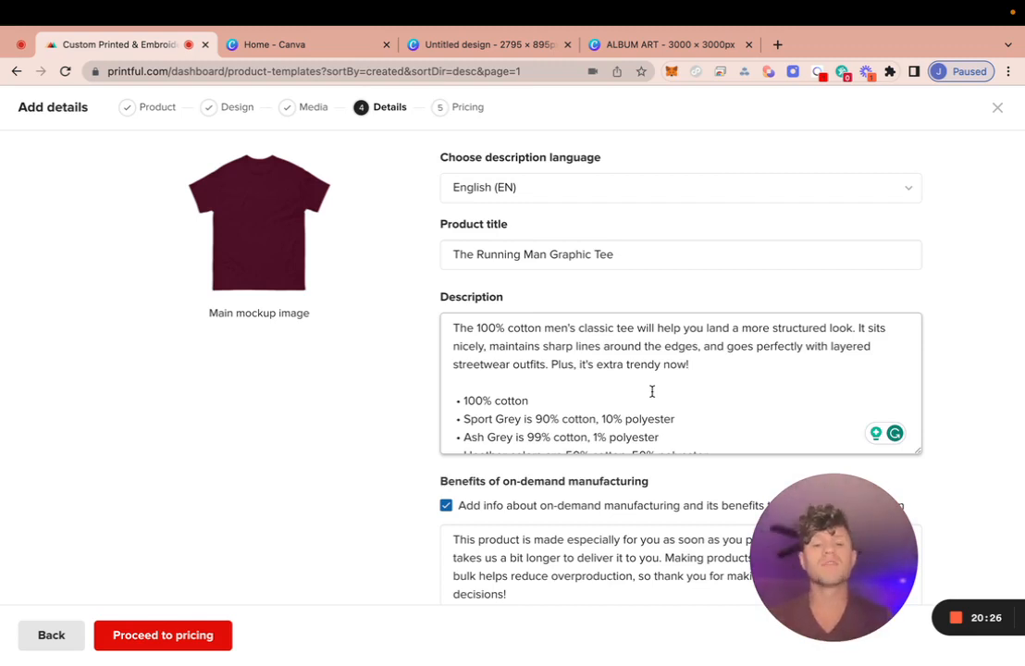
pyautogui.scroll(-2, 652, 392)
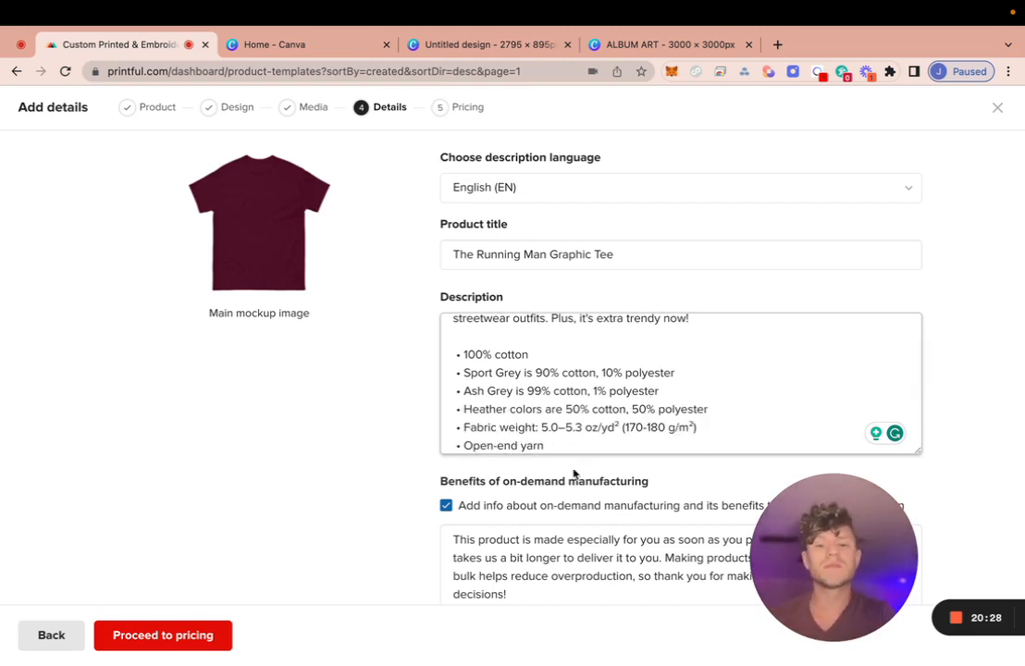
# Step: Exclude the on-demand manufacturing info and attach the size guide to the description in both metric and imperial measurements
pyautogui.scroll(-2, 564, 471)
pyautogui.click(446, 428)
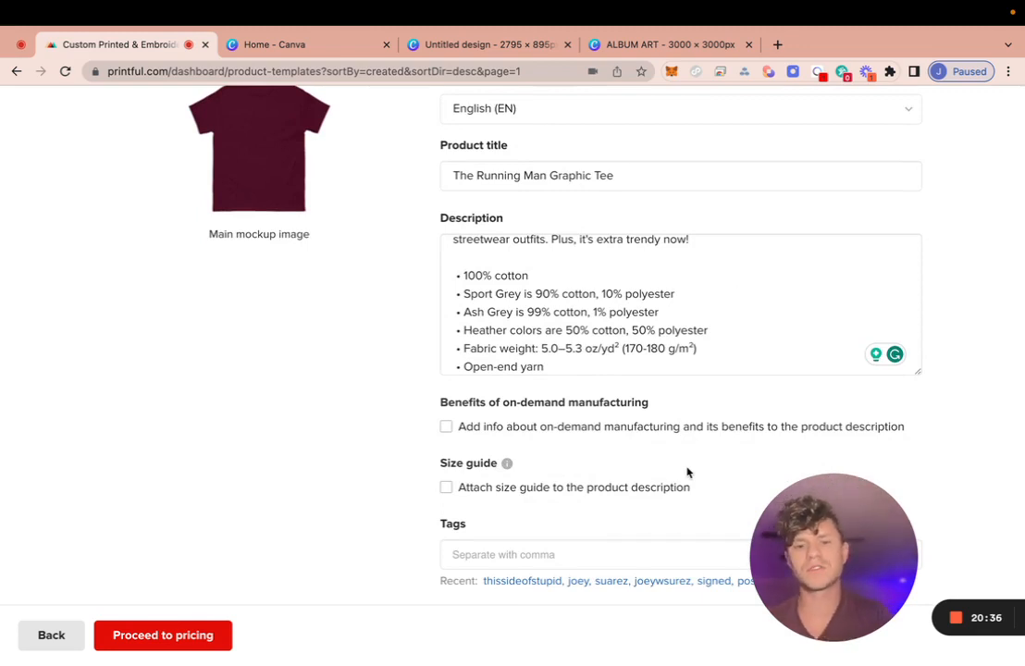
pyautogui.click(447, 488)
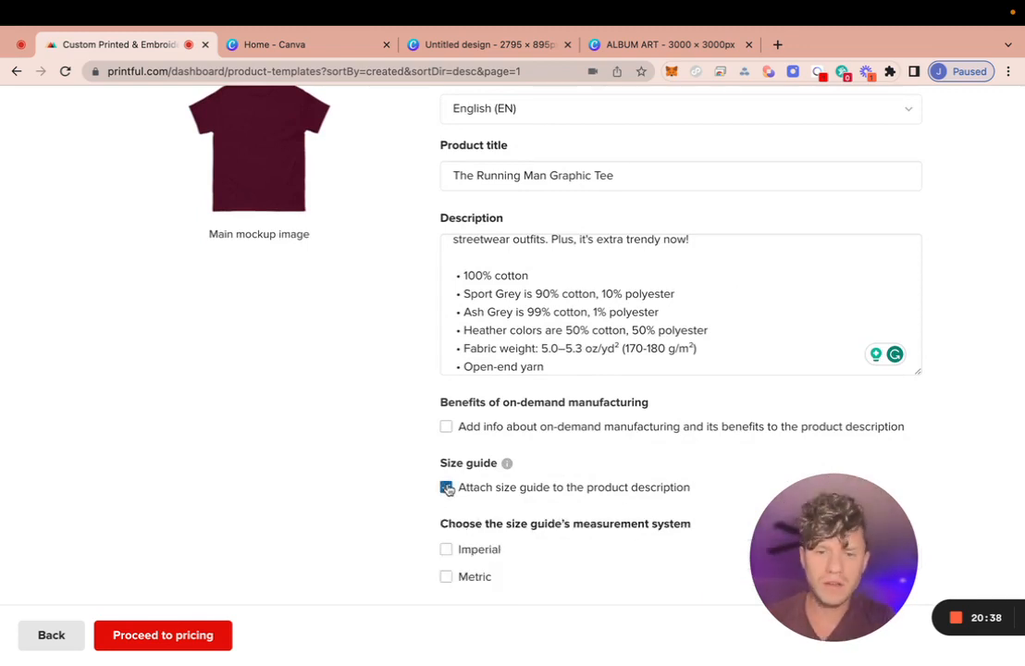
pyautogui.scroll(-1, 459, 512)
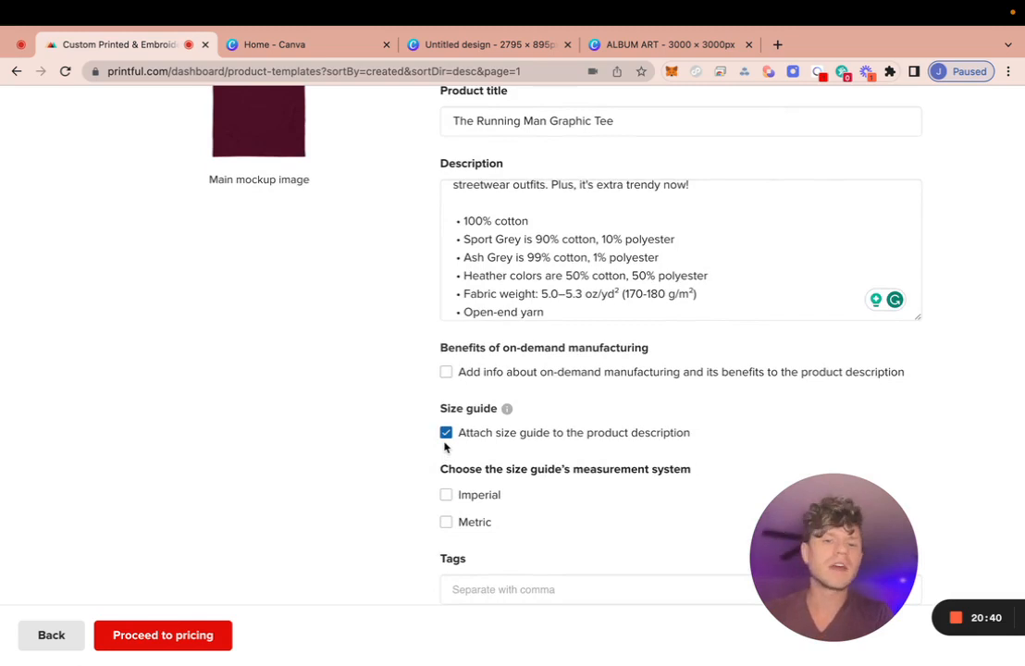
pyautogui.click(447, 523)
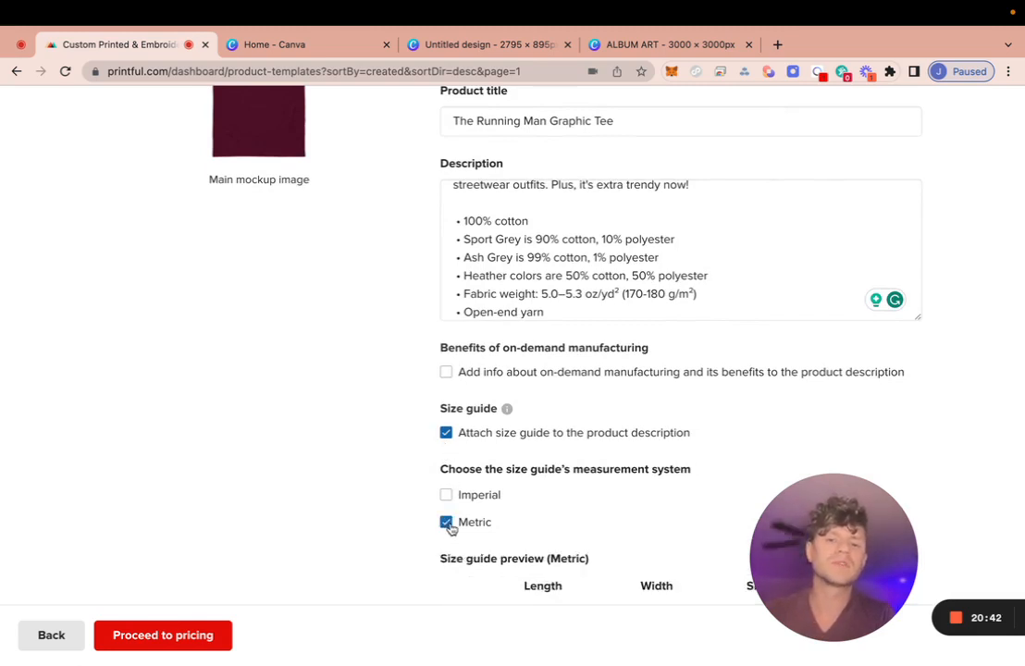
pyautogui.click(447, 496)
pyautogui.scroll(-5, 450, 502)
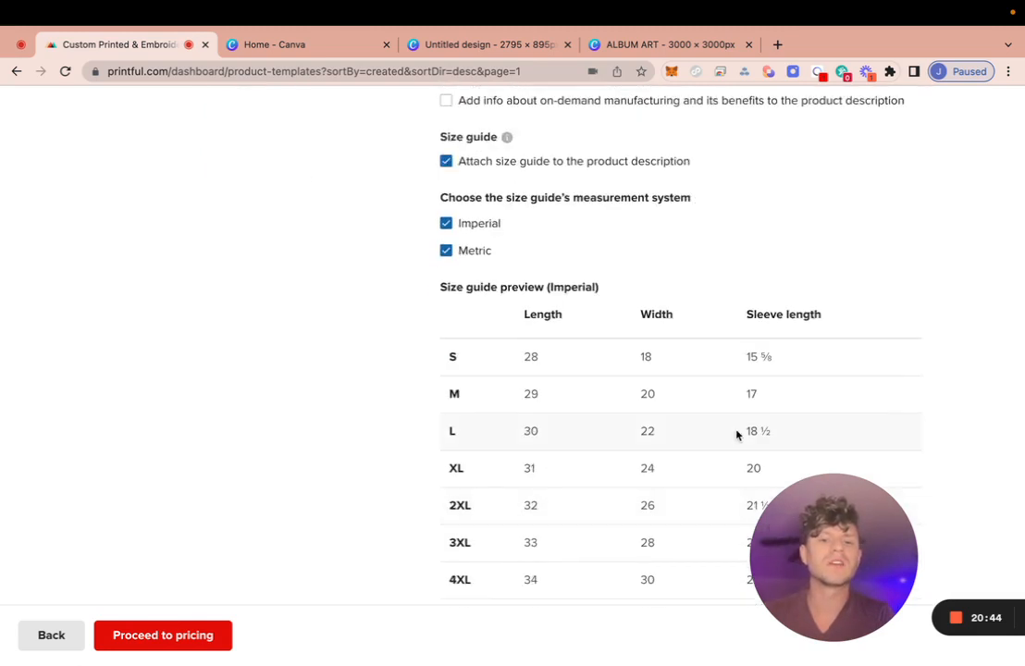
# Step: Tag the product with the three recently used tags for the creator's first name, last name and handle
pyautogui.scroll(-10, 736, 435)
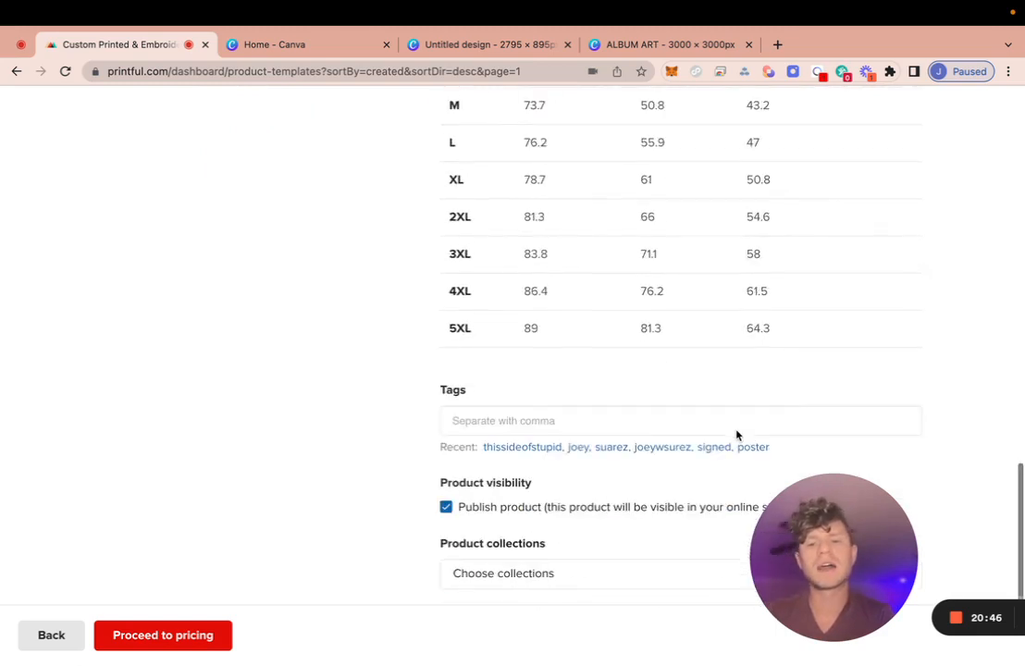
pyautogui.click(493, 423)
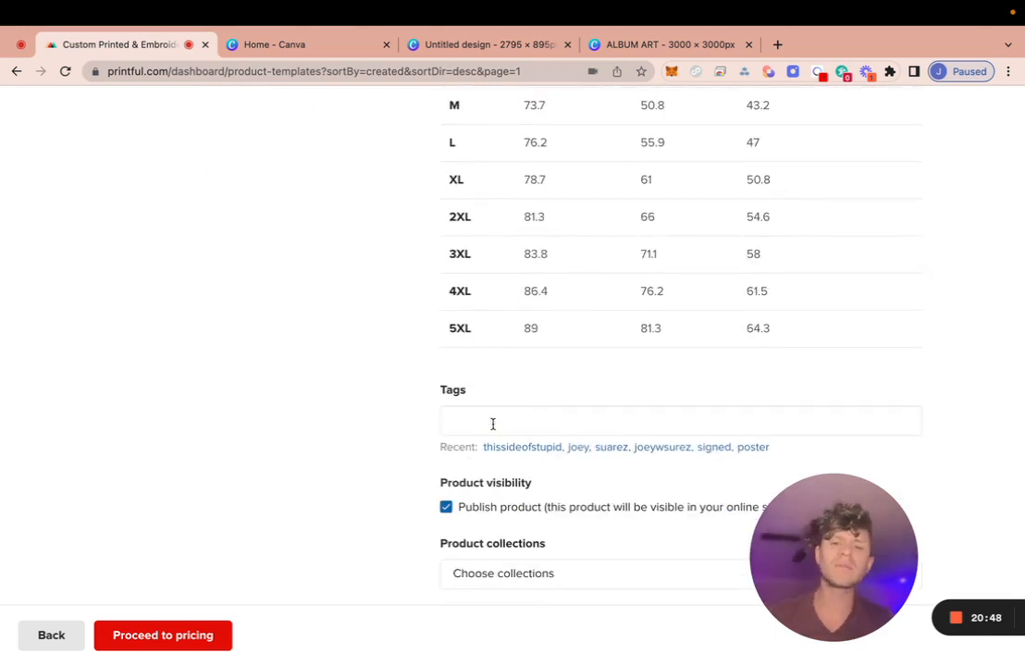
pyautogui.click(578, 447)
pyautogui.click(611, 447)
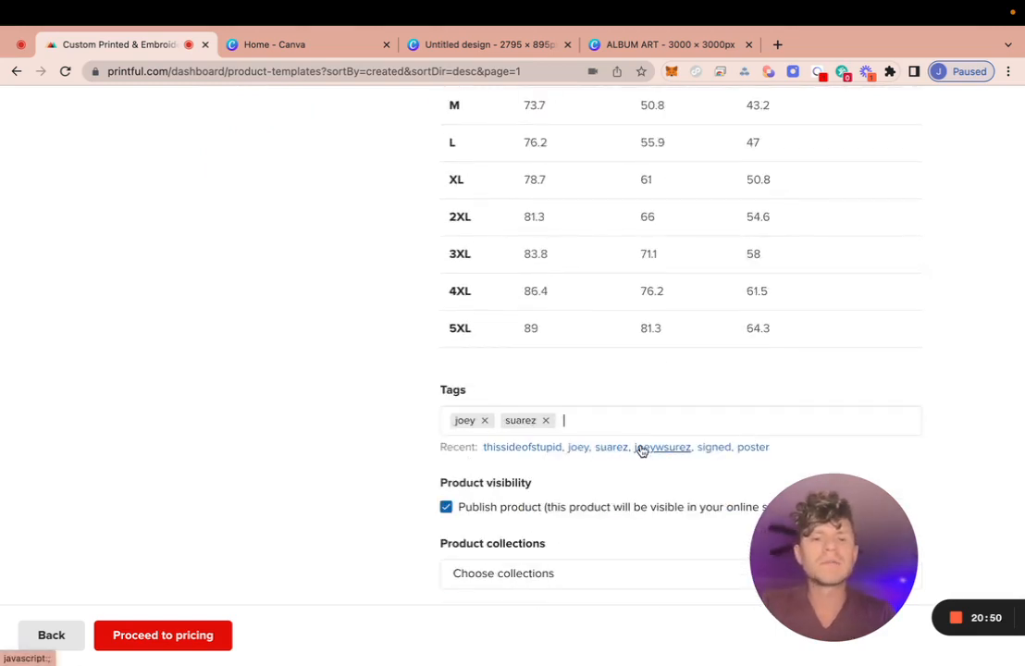
pyautogui.click(662, 447)
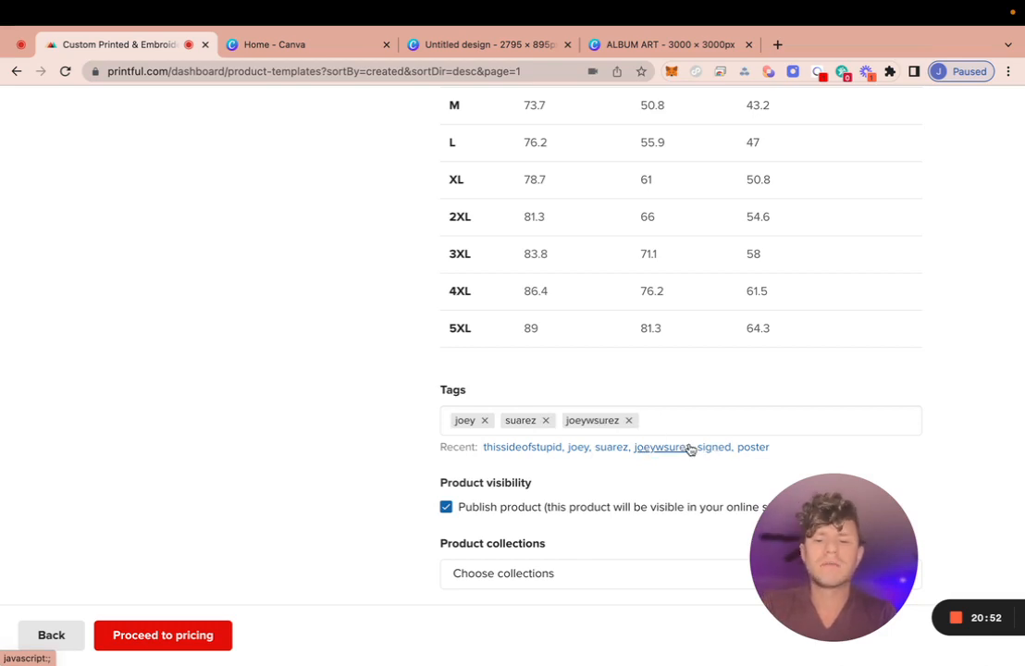
# Step: Add the tags "running man" and "graphic tee" to the product
pyautogui.write('running mn')
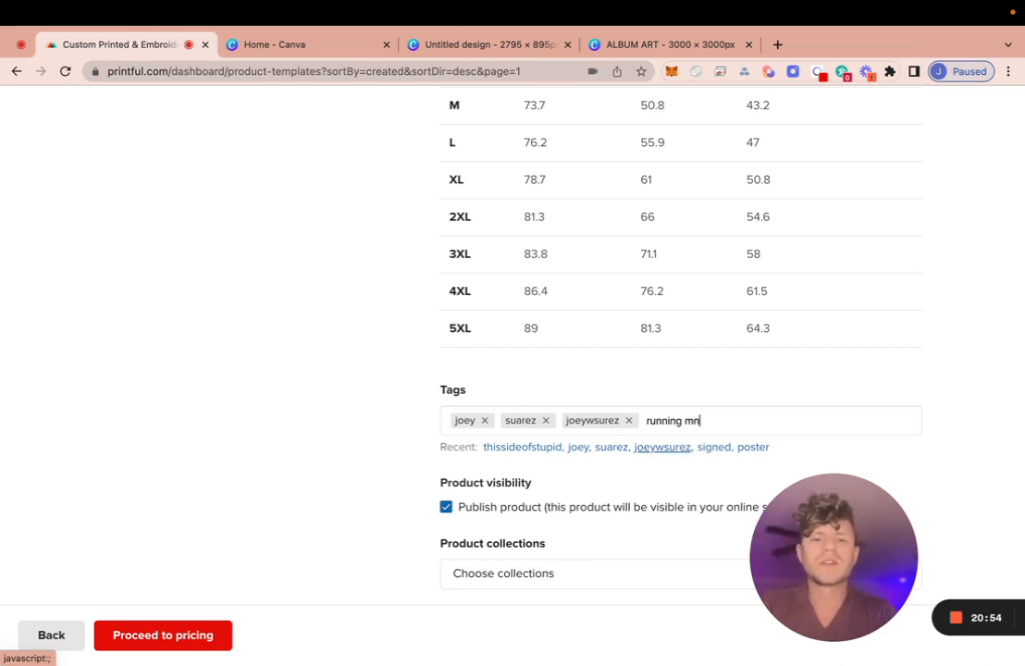
pyautogui.press('BackSpace')
pyautogui.write('an')
pyautogui.press('Return')
pyautogui.write('graph')
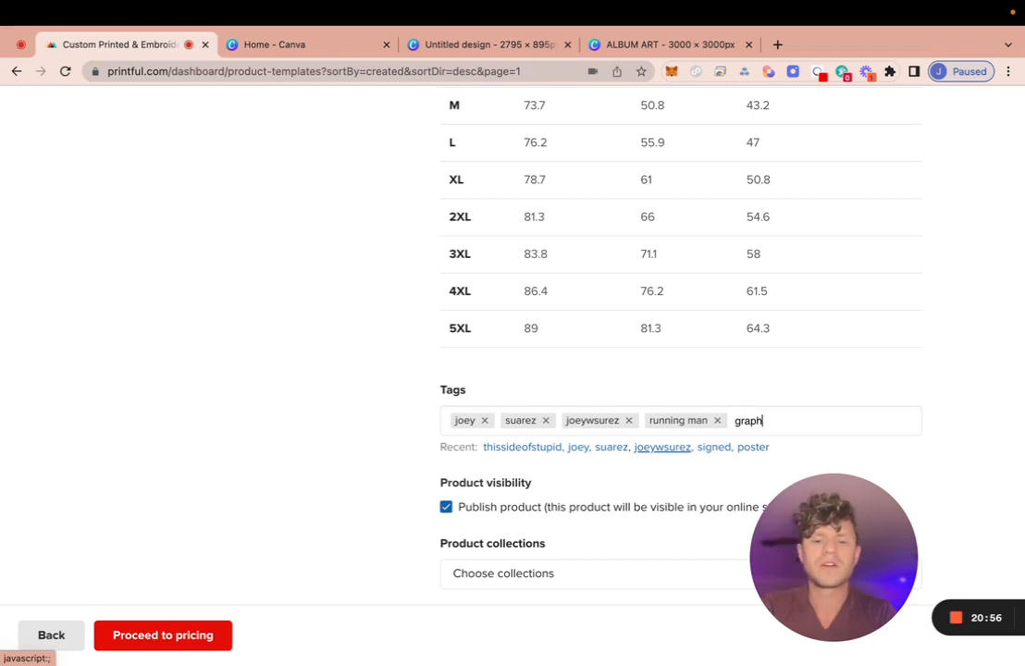
pyautogui.write('ic tee')
pyautogui.press('Return')
# Step: Add the spelling variants "tshirt", "t shirt" and "t-shirt" as product tags
pyautogui.write('t ')
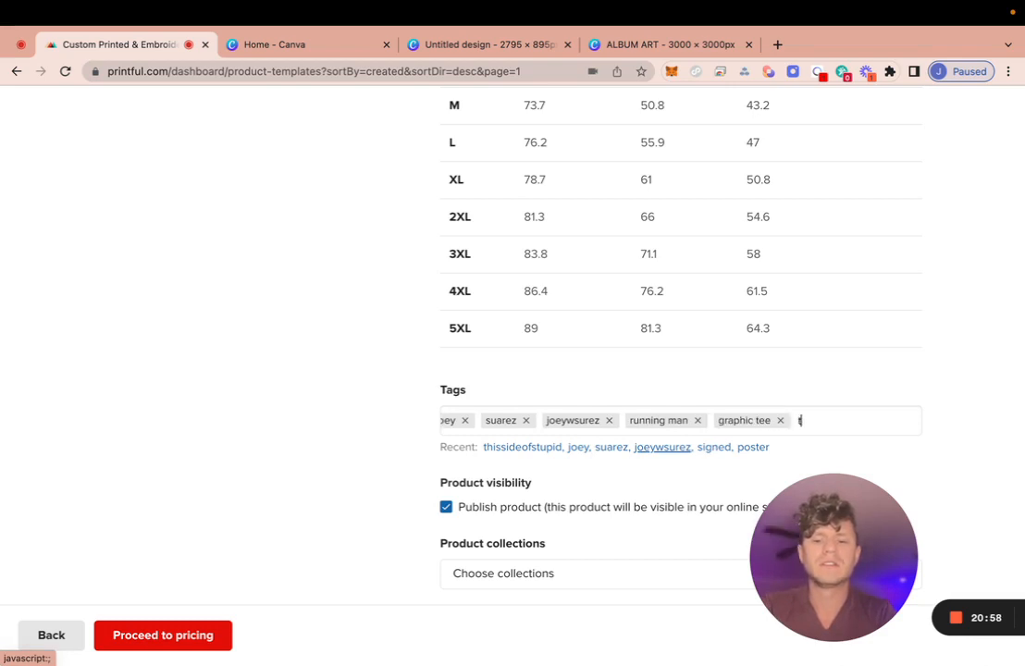
pyautogui.write('shirt')
pyautogui.press('Return')
pyautogui.write('t shirt')
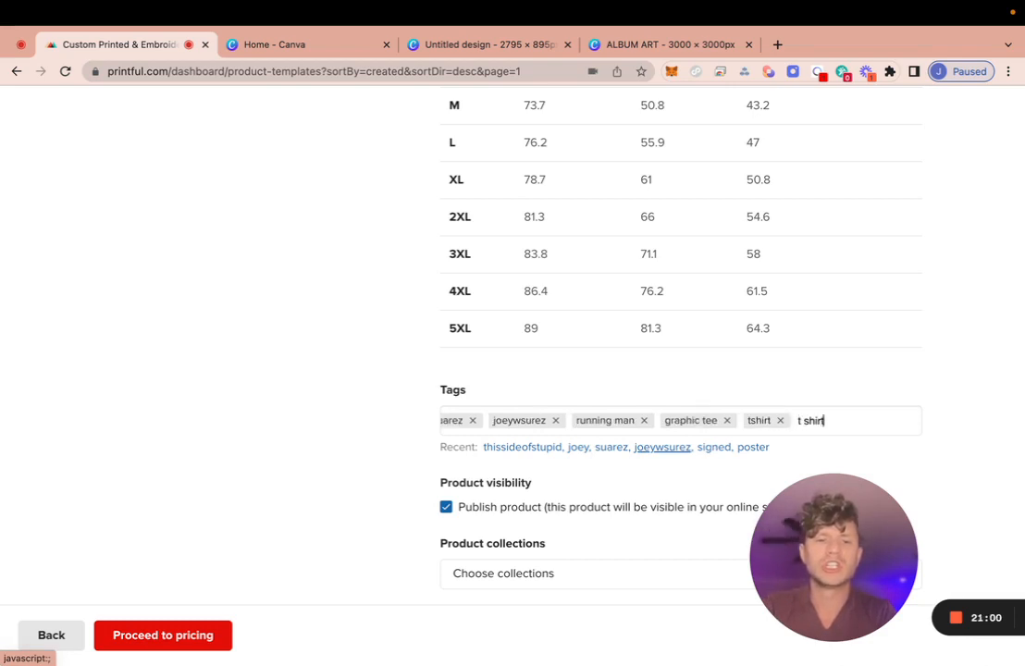
pyautogui.press('Return')
pyautogui.write('t-shirt')
pyautogui.press('Return')
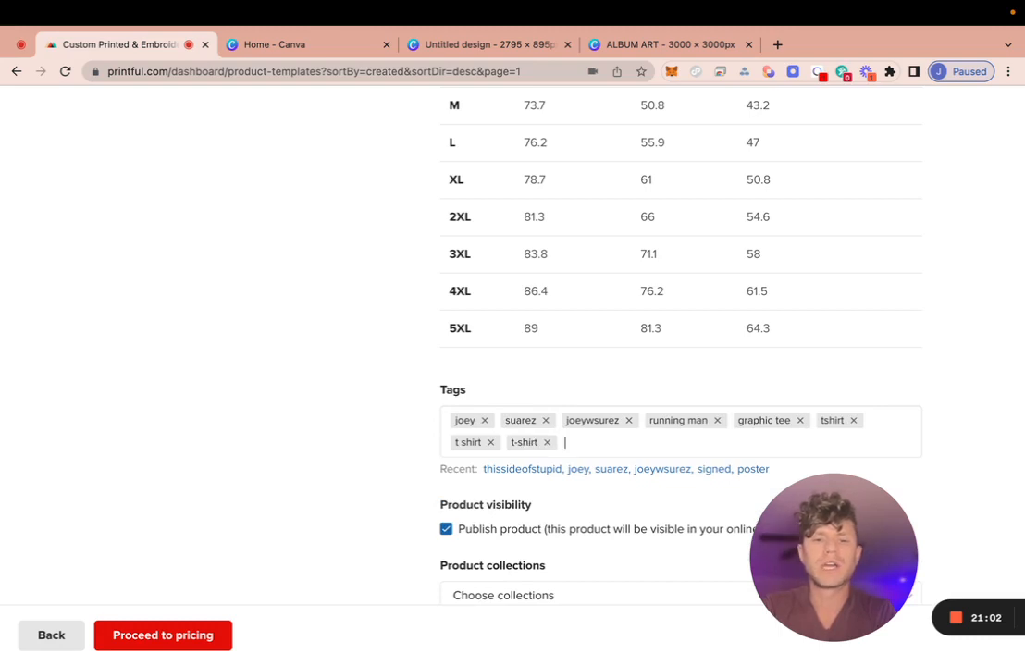
# Step: Look through the available product collections without choosing one
pyautogui.scroll(-1, 695, 520)
pyautogui.click(563, 588)
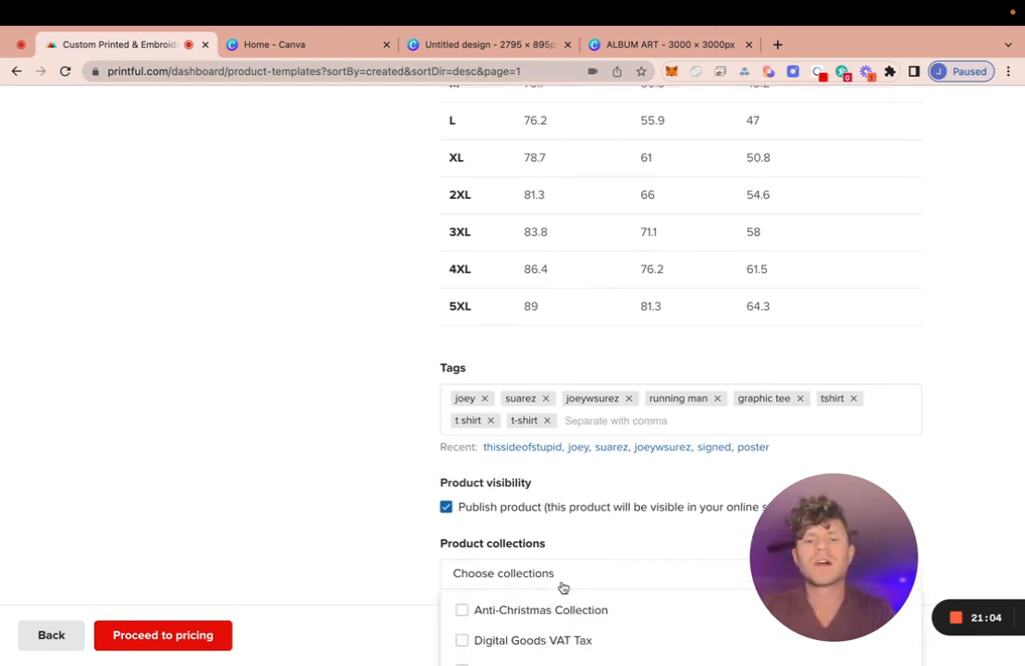
pyautogui.scroll(-3, 556, 536)
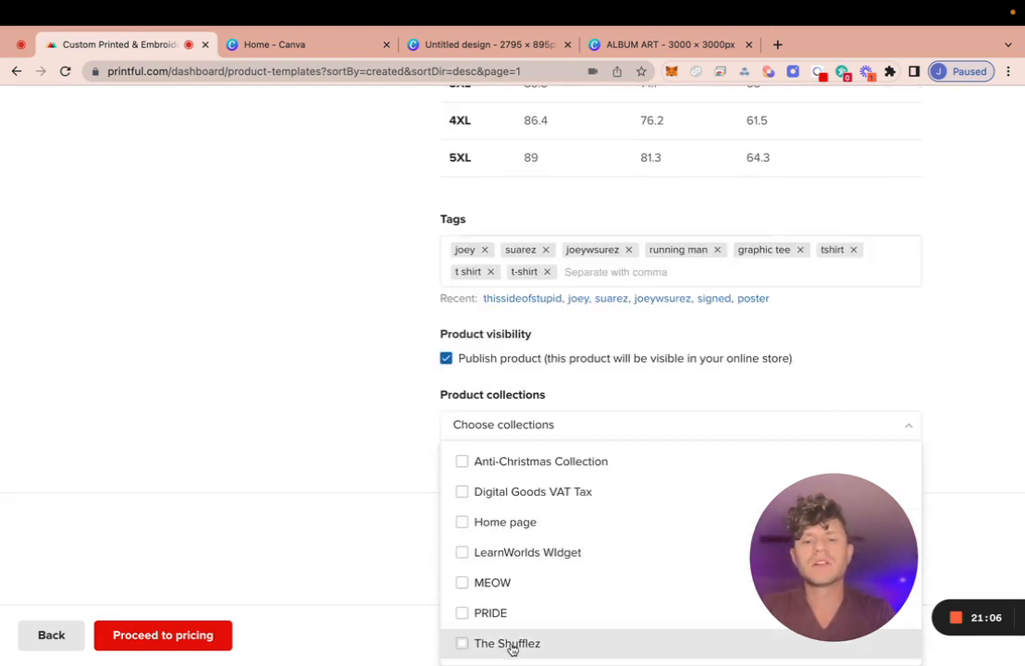
pyautogui.click(921, 363)
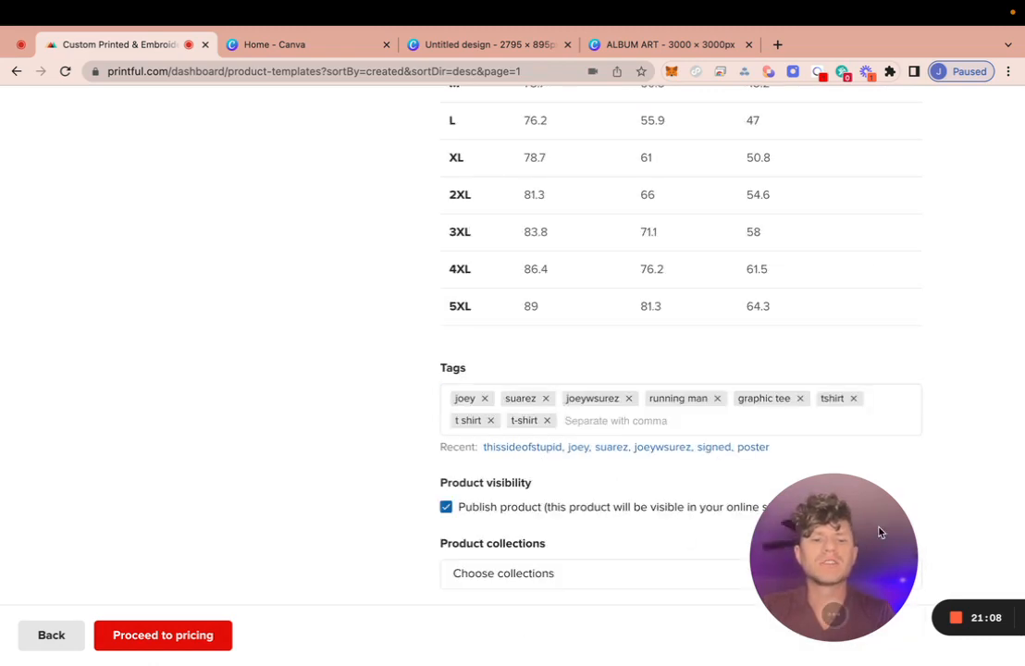
# Step: Finish the product details and proceed to pricing
pyautogui.moveTo(865, 561); pyautogui.dragTo(910, 323)
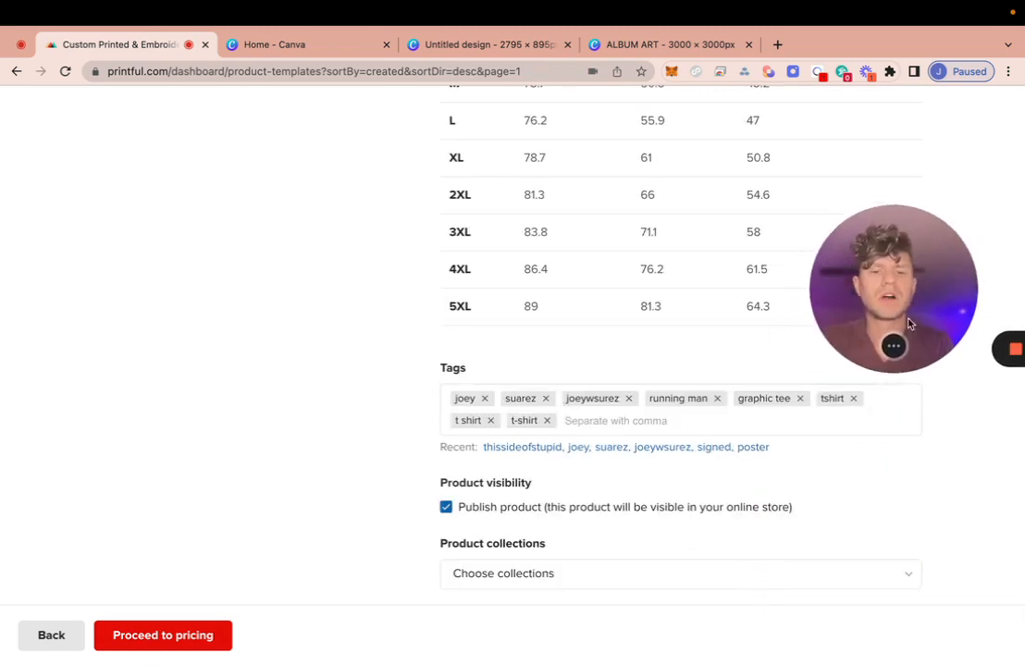
pyautogui.scroll(15, 790, 524)
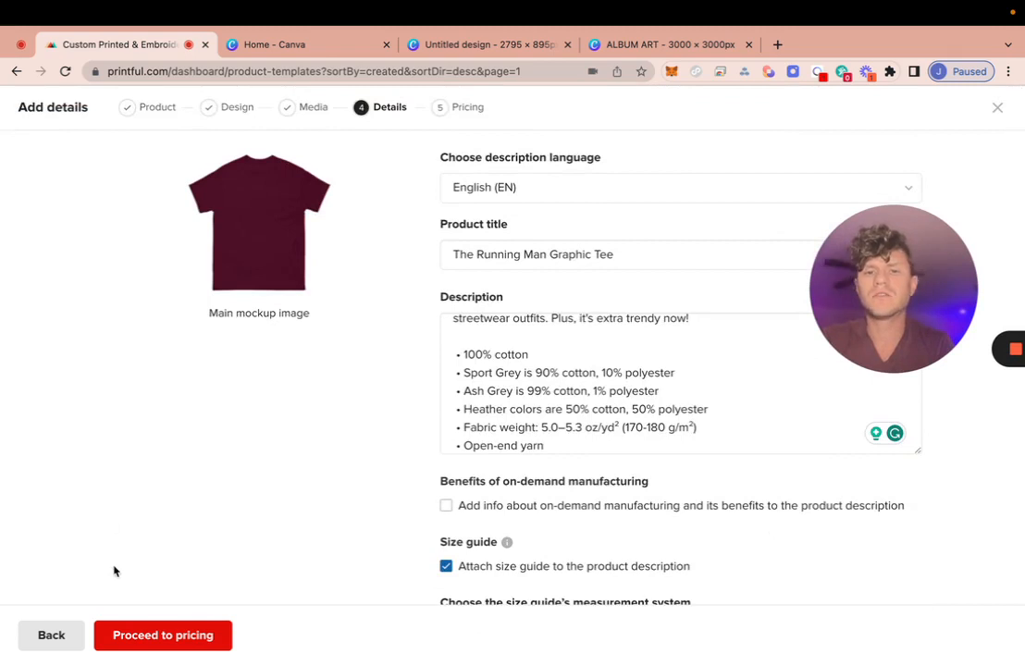
pyautogui.click(190, 635)
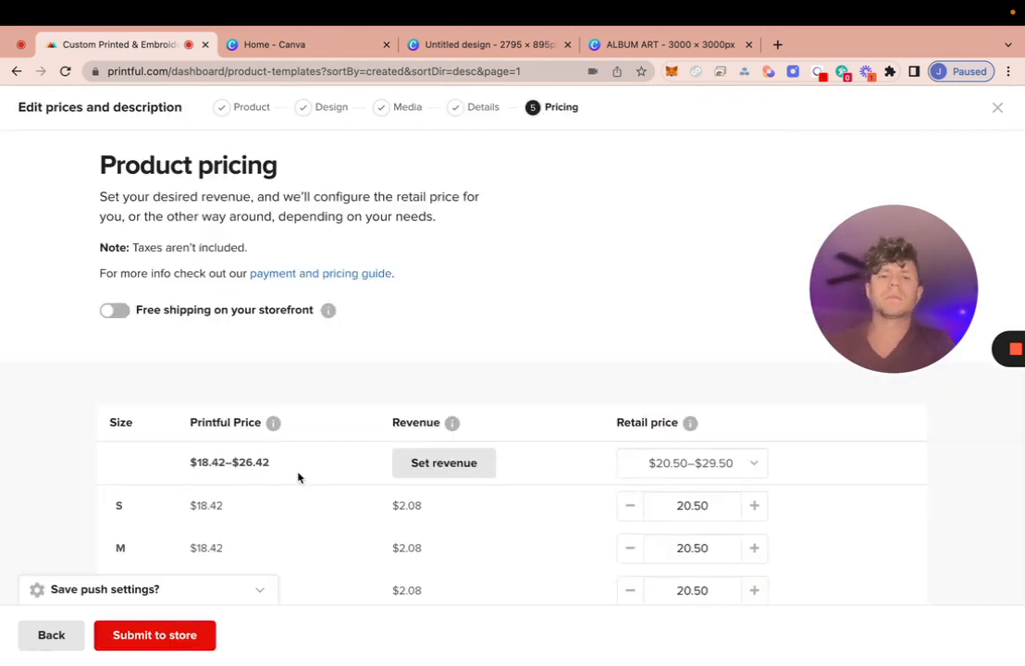
# Step: Try enabling free shipping on the storefront, turn it off again and read its explanation
pyautogui.click(119, 314)
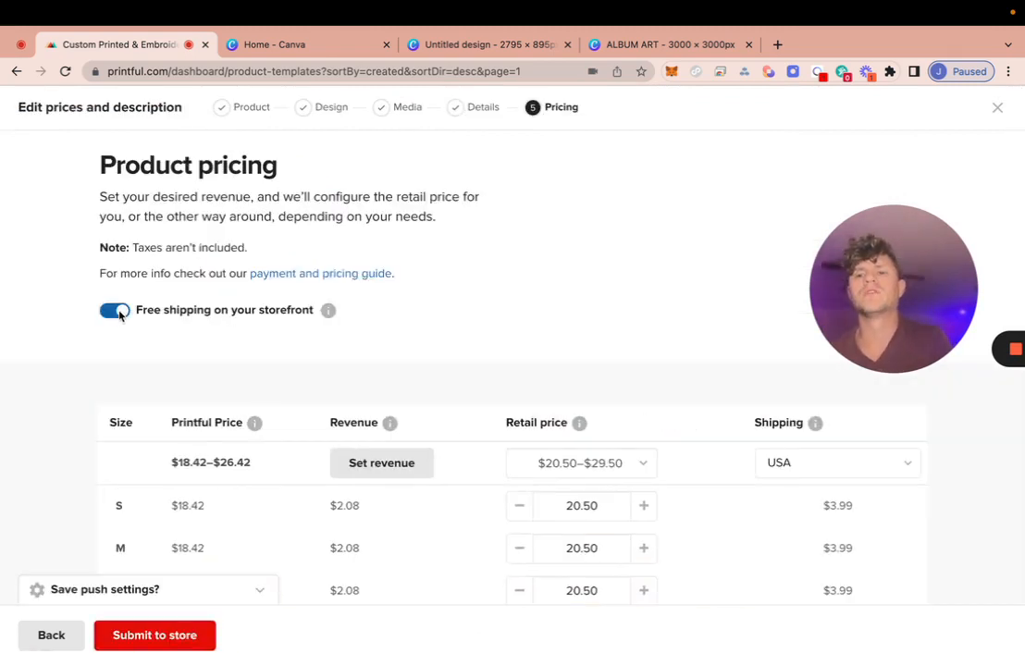
pyautogui.click(120, 316)
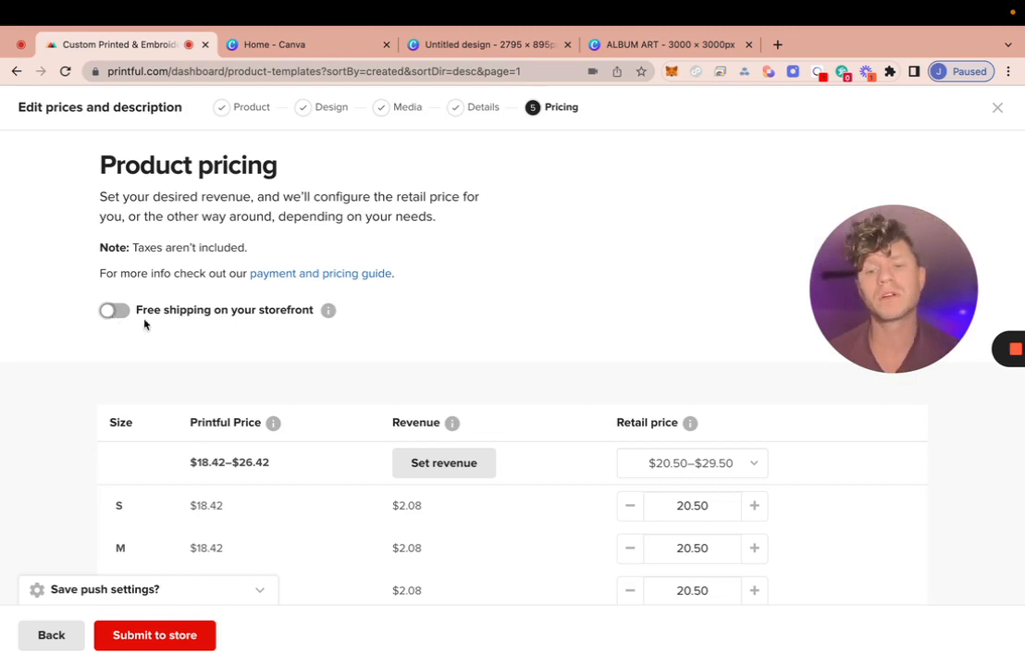
pyautogui.scroll(-1, 396, 479)
pyautogui.scroll(-1, 396, 479)
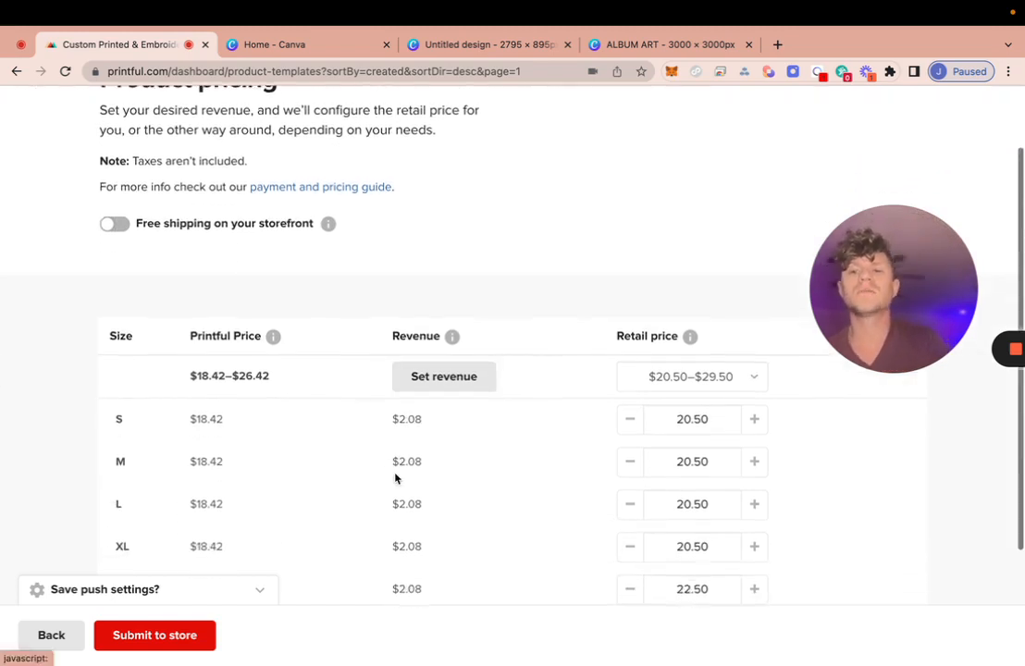
pyautogui.scroll(2, 393, 475)
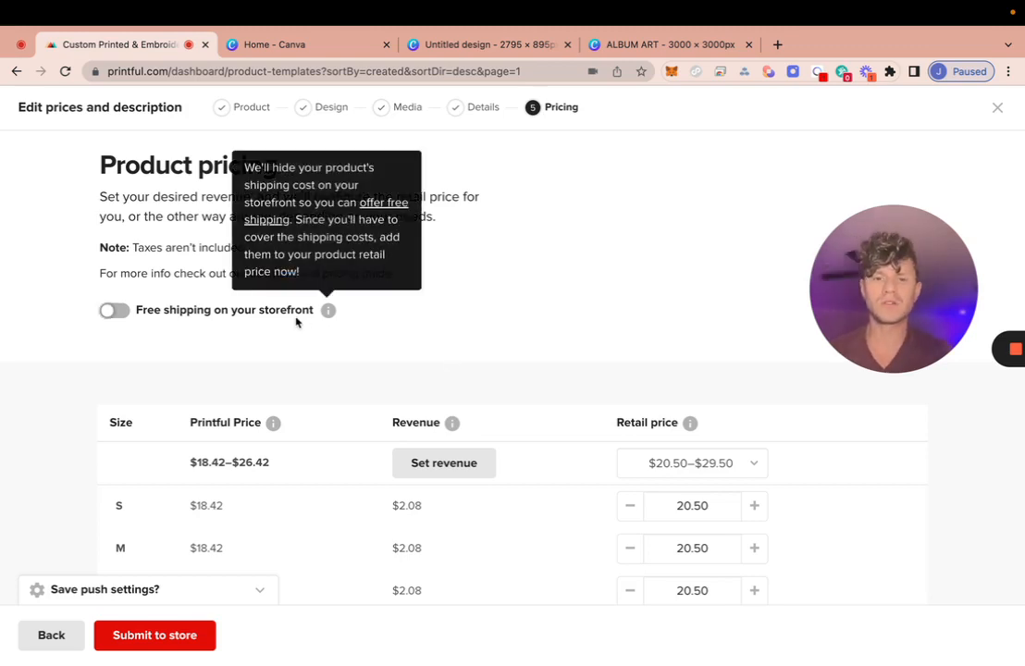
pyautogui.scroll(-2, 297, 322)
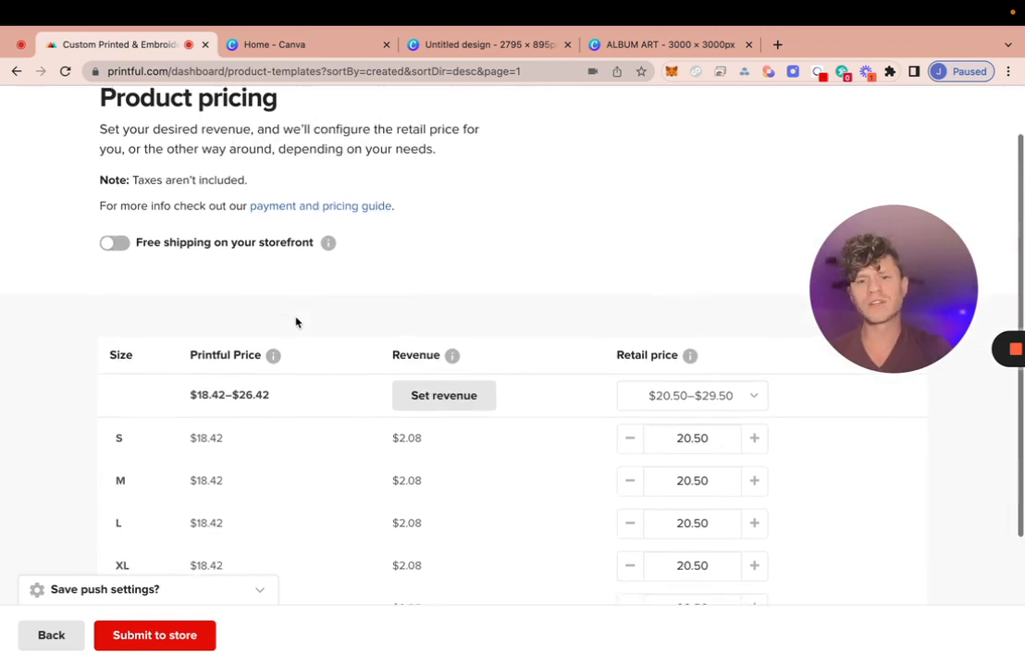
pyautogui.scroll(2, 296, 321)
pyautogui.moveTo(885, 276); pyautogui.dragTo(862, 216)
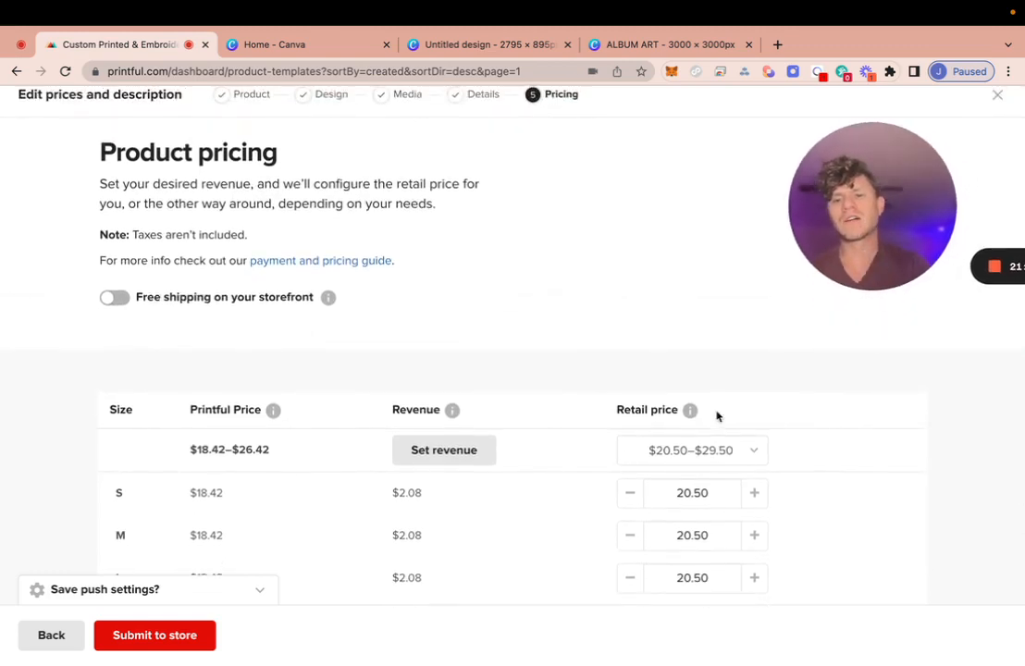
# Step: Review the cost, revenue and retail price per size and the available ways to adjust the revenue
pyautogui.scroll(-2, 710, 411)
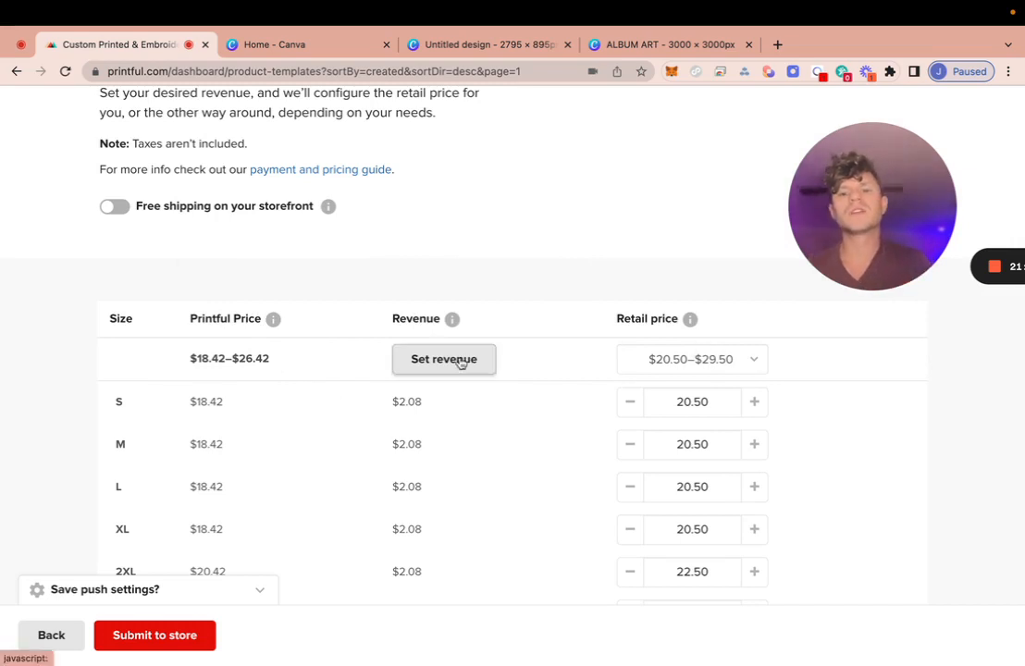
pyautogui.scroll(-3, 460, 362)
pyautogui.scroll(1, 460, 362)
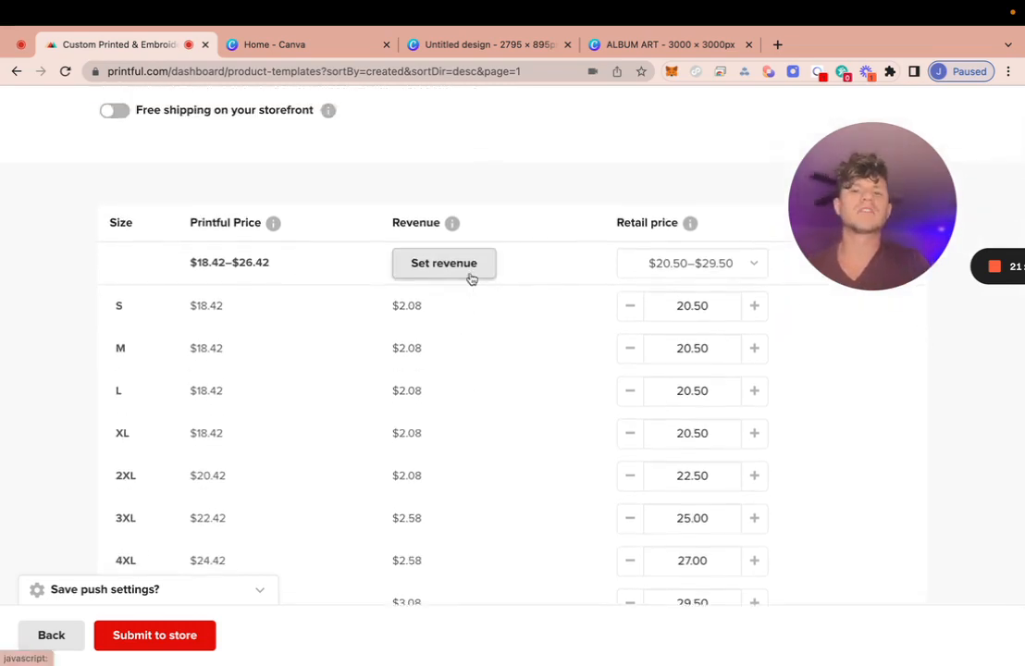
pyautogui.click(470, 273)
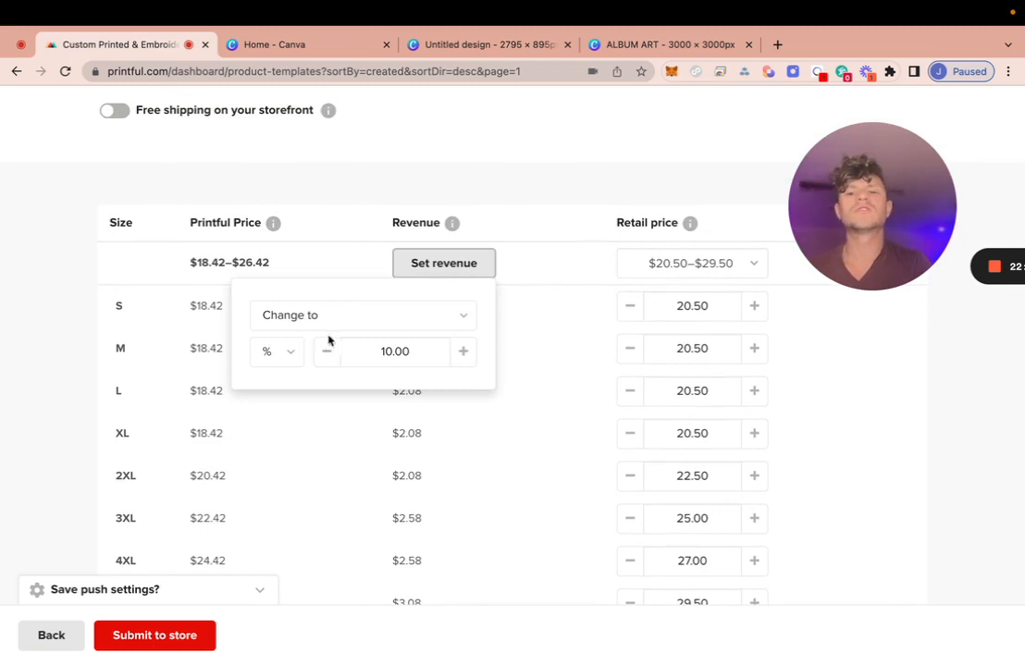
pyautogui.click(464, 317)
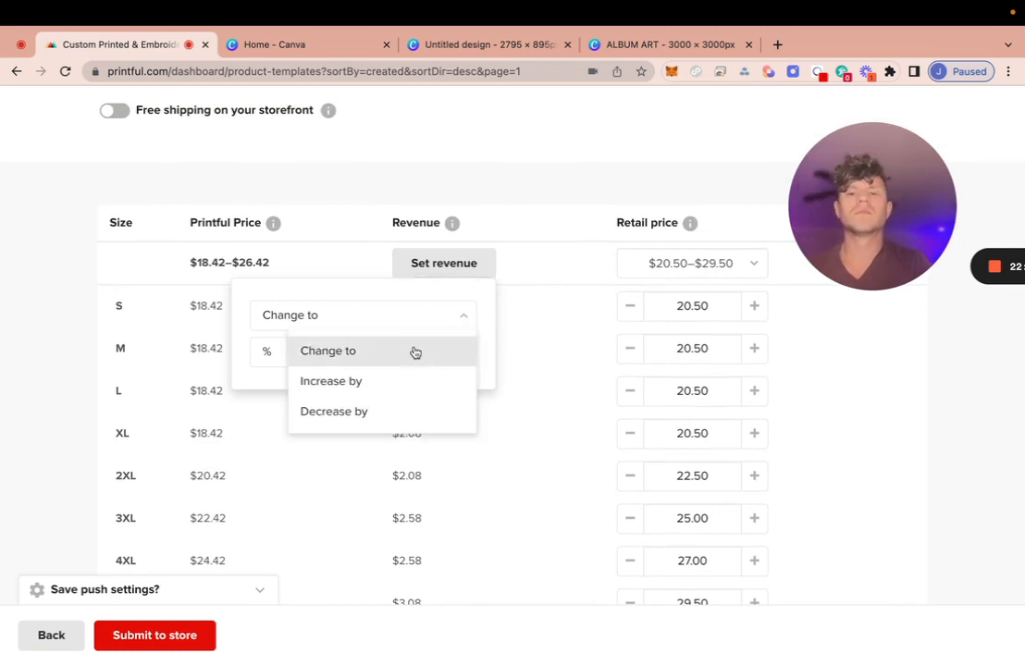
pyautogui.click(364, 269)
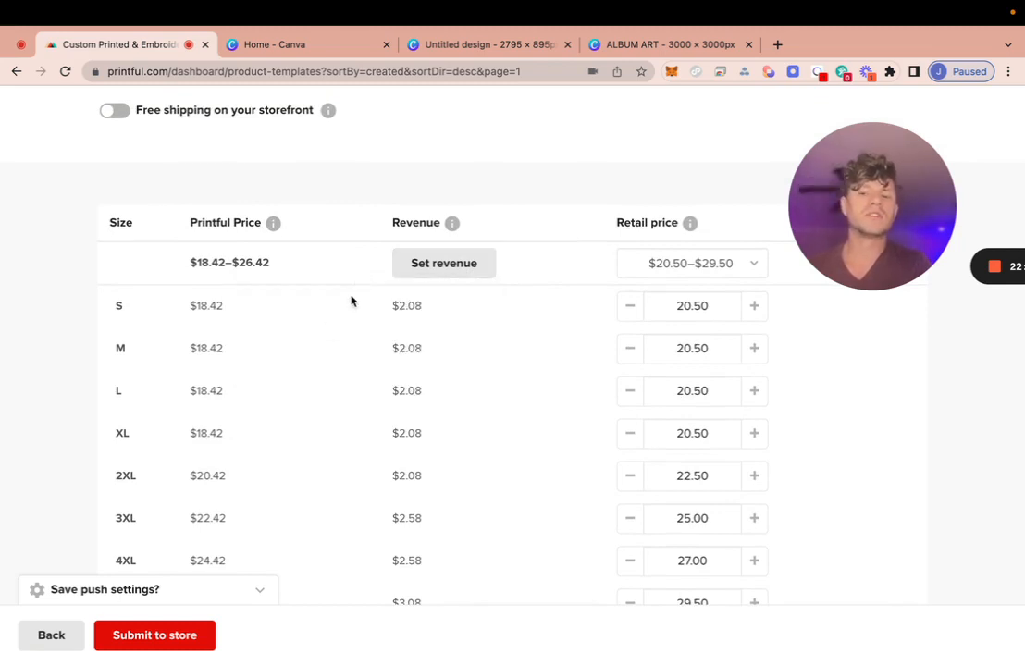
# Step: Try a fixed revenue of $10 for all sizes, then switch the revenue back to a percentage
pyautogui.click(467, 266)
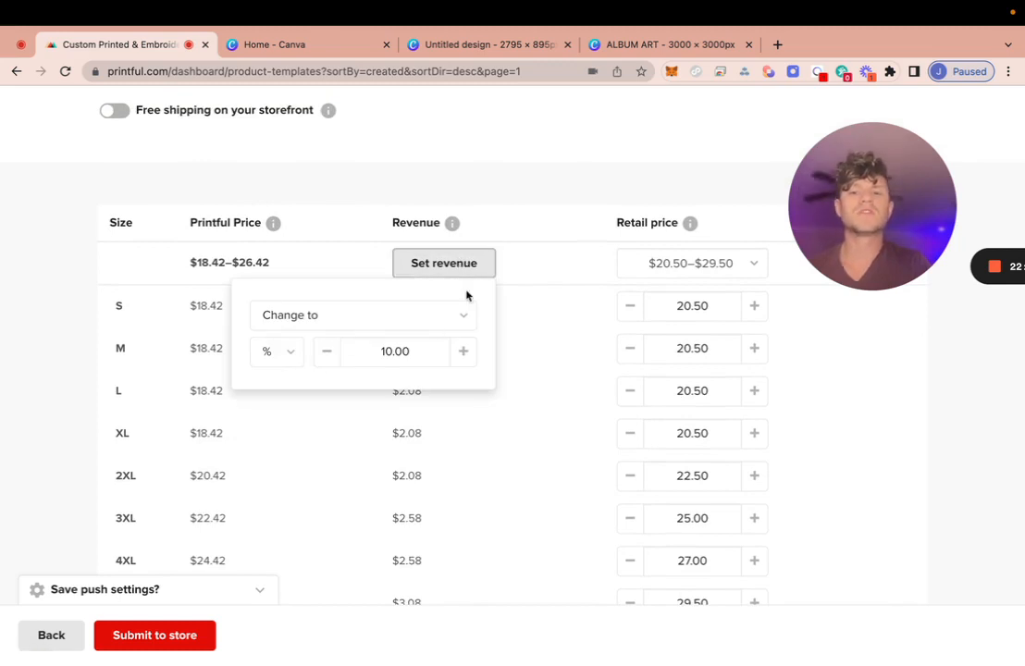
pyautogui.click(288, 355)
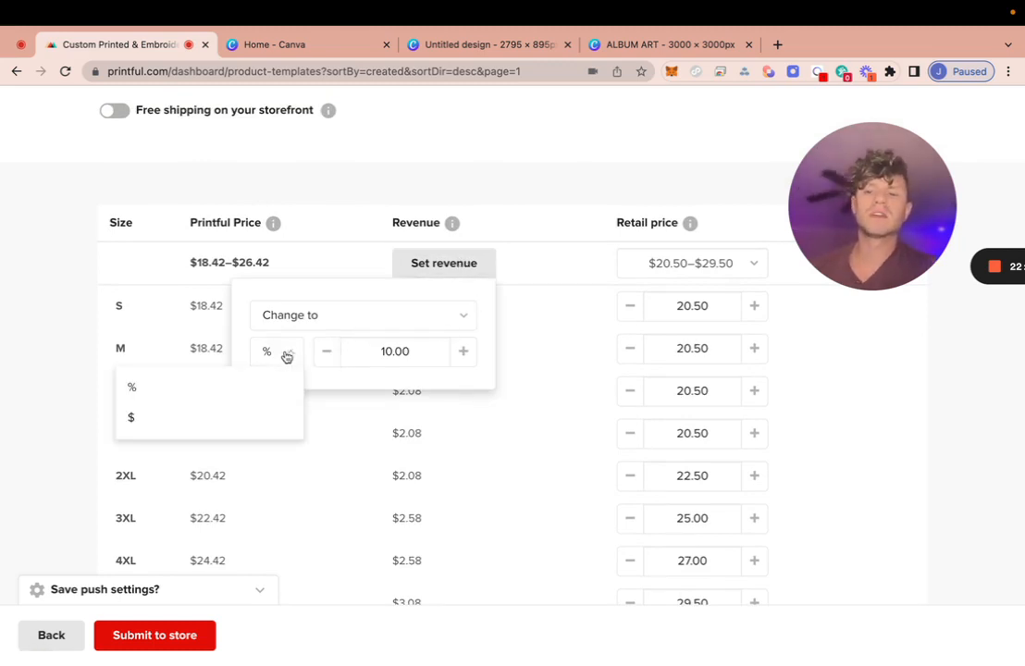
pyautogui.click(225, 418)
pyautogui.click(293, 356)
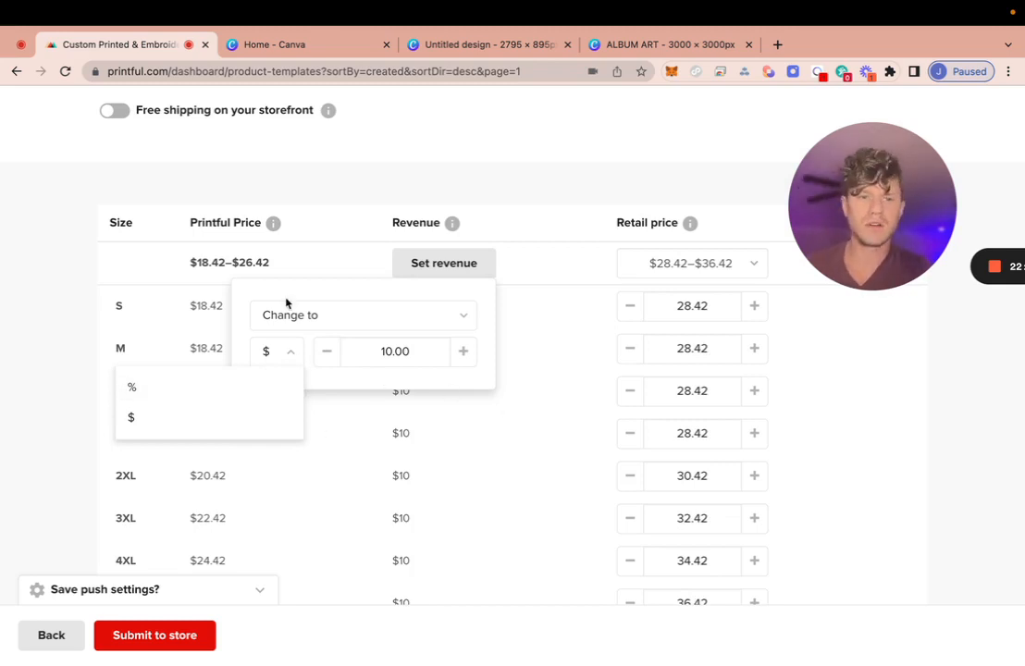
pyautogui.click(210, 386)
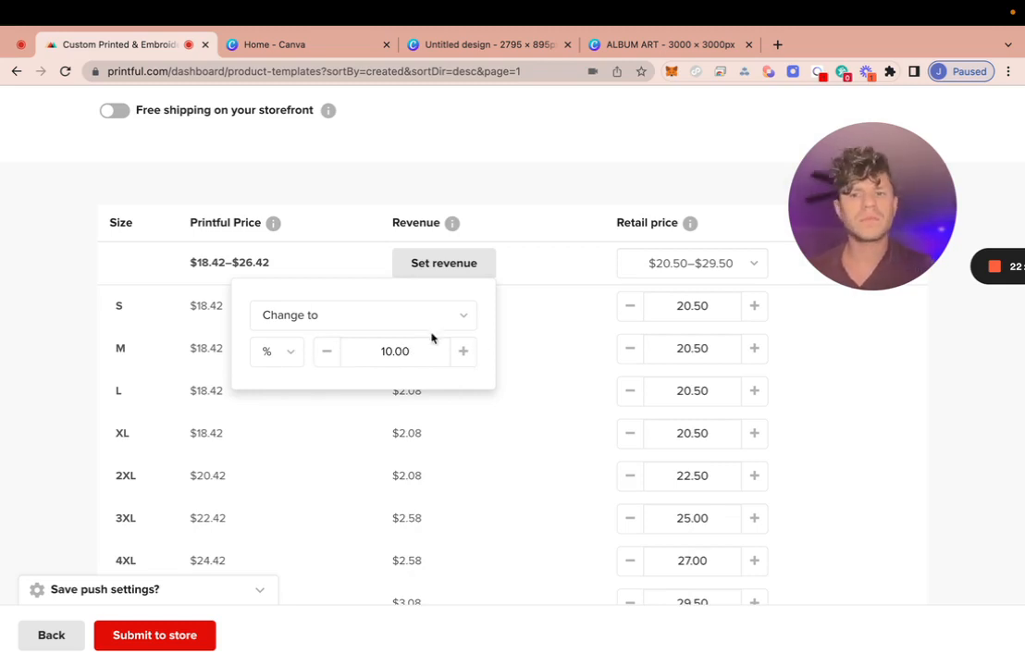
# Step: Set the revenue for all sizes to 50% and check the retail prices
pyautogui.click(386, 353)
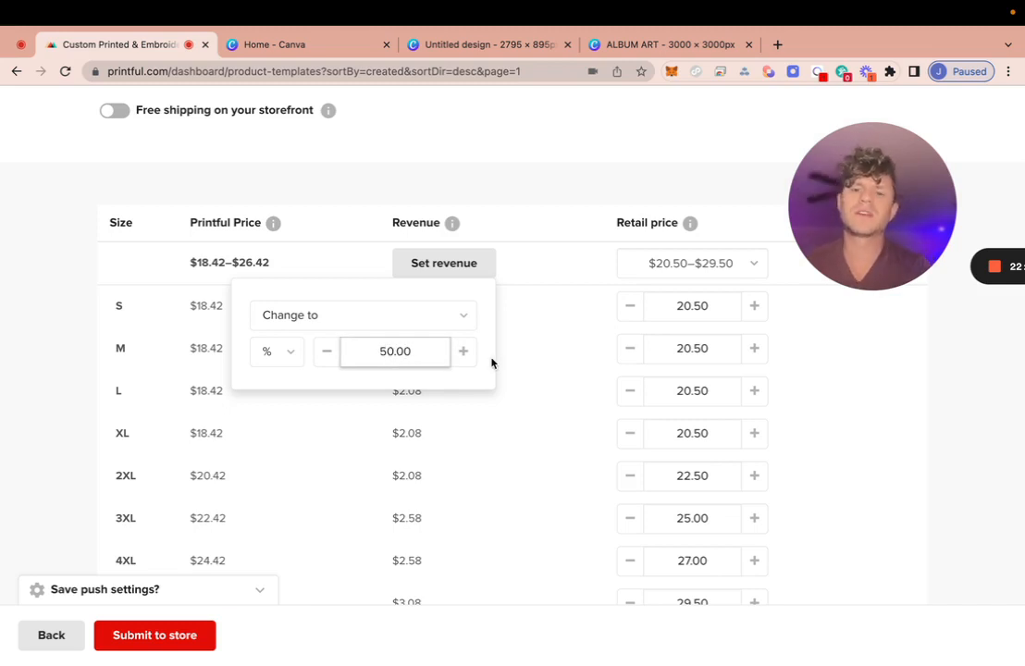
pyautogui.click(491, 303)
pyautogui.scroll(-1, 700, 440)
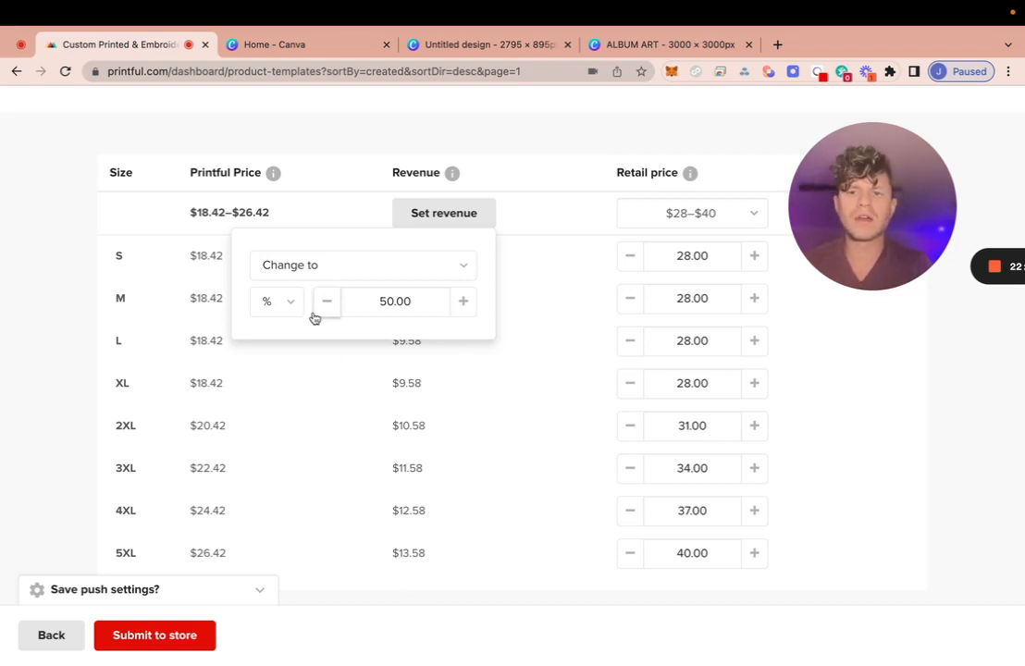
# Step: Set the revenue for all sizes to 70%
pyautogui.click(386, 298)
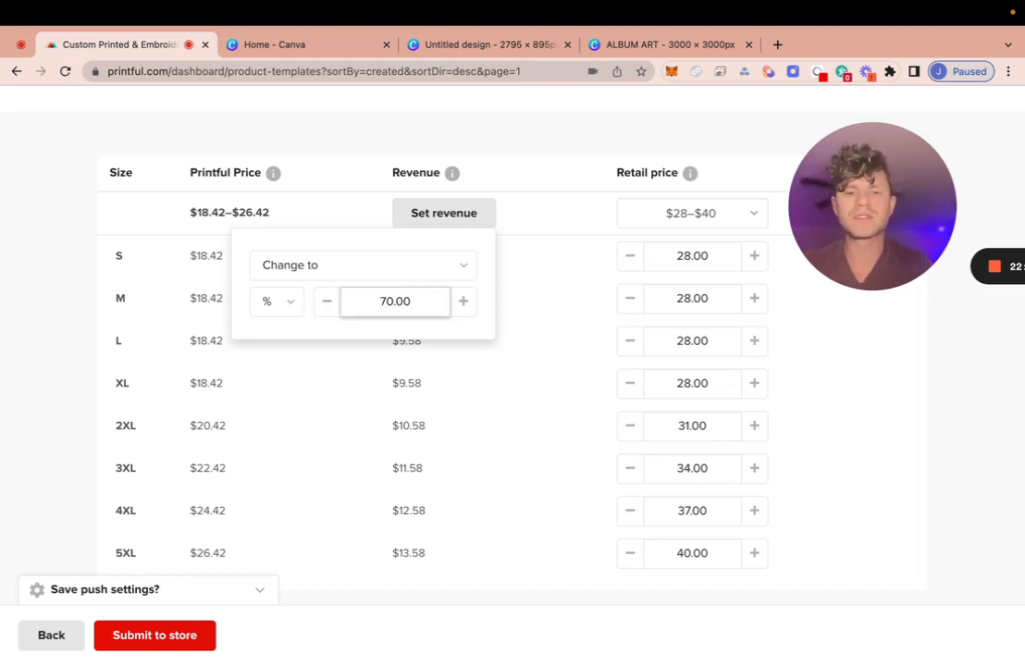
pyautogui.click(534, 252)
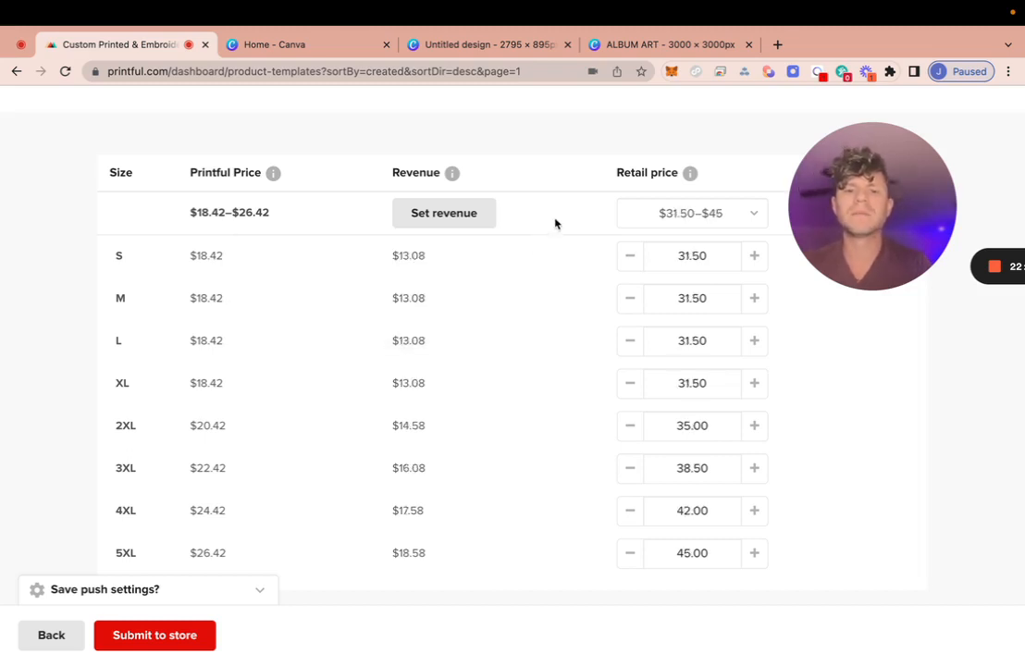
pyautogui.scroll(1, 570, 230)
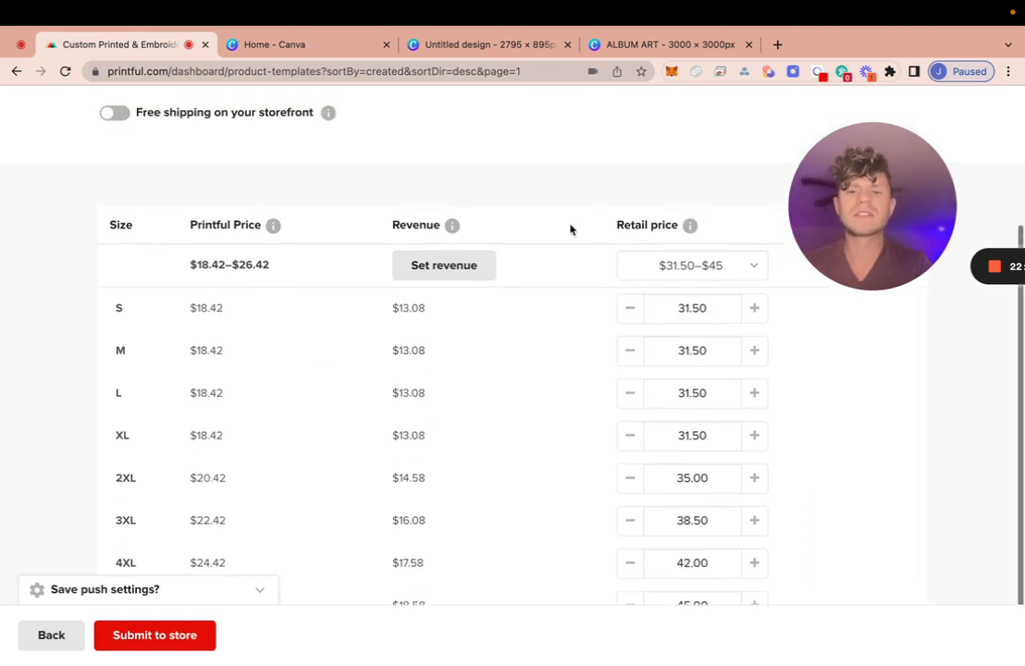
# Step: Check the retail prices and revenue for all sizes and submit the tee to the store
pyautogui.scroll(-1, 571, 229)
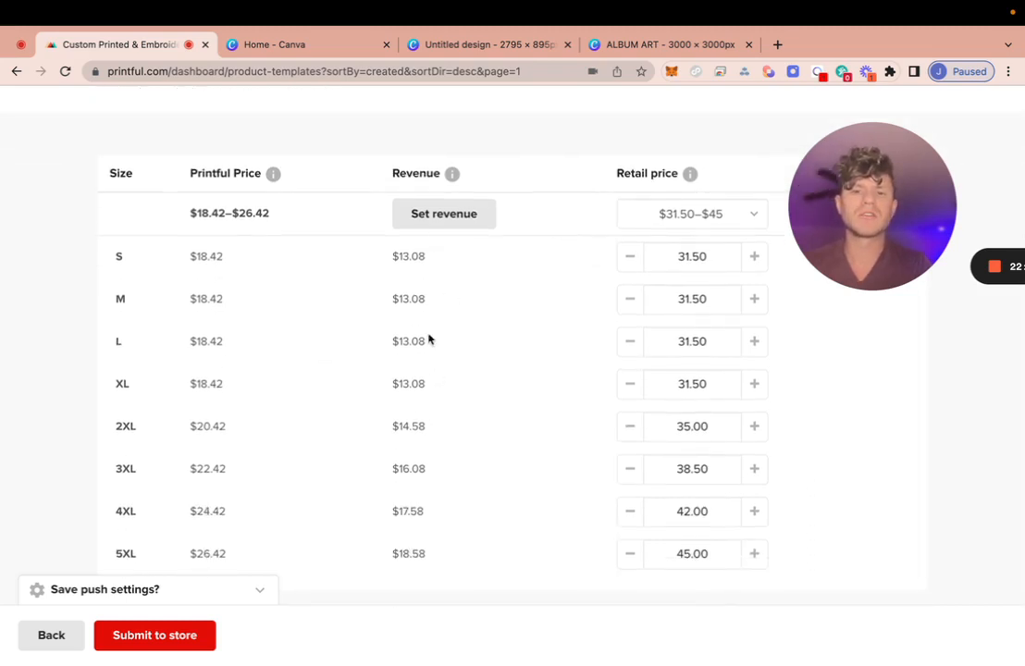
pyautogui.scroll(1, 429, 340)
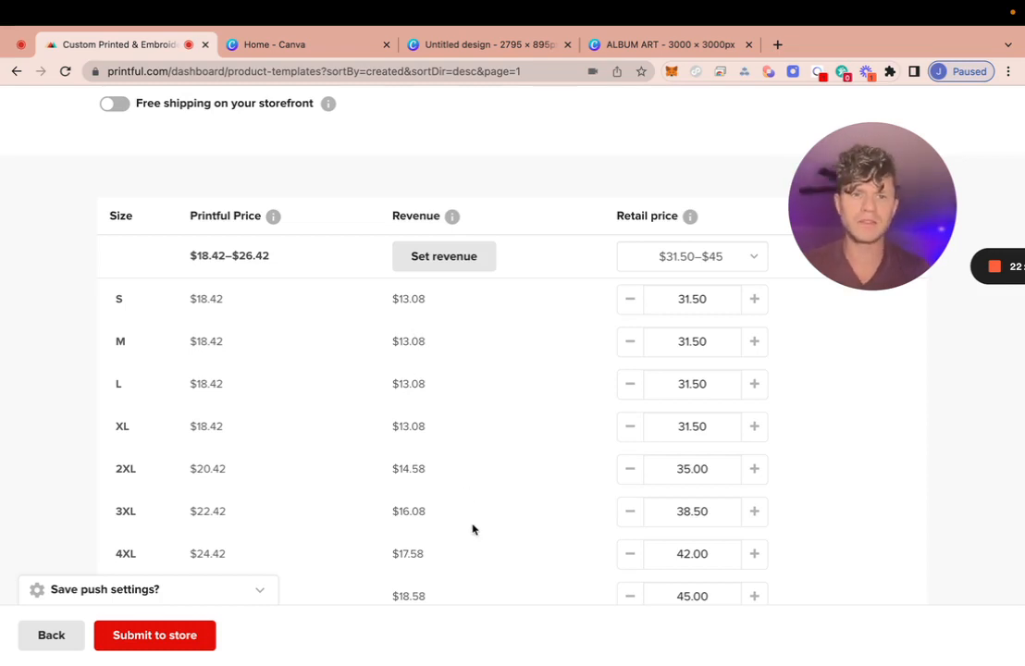
pyautogui.scroll(-1, 473, 529)
pyautogui.scroll(6, 228, 545)
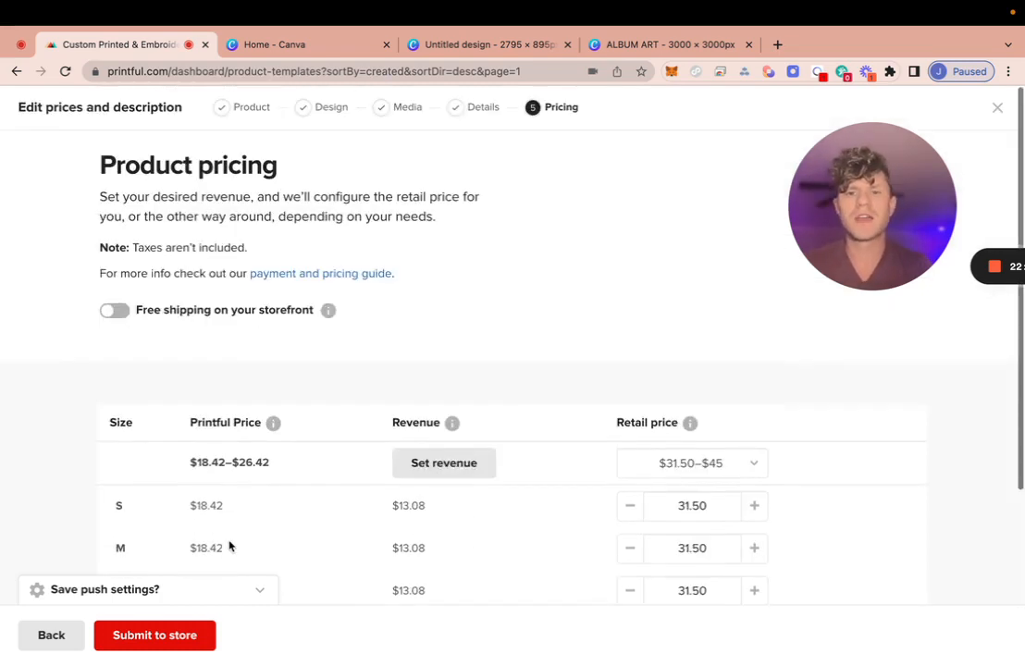
pyautogui.scroll(-6, 228, 546)
pyautogui.click(176, 637)
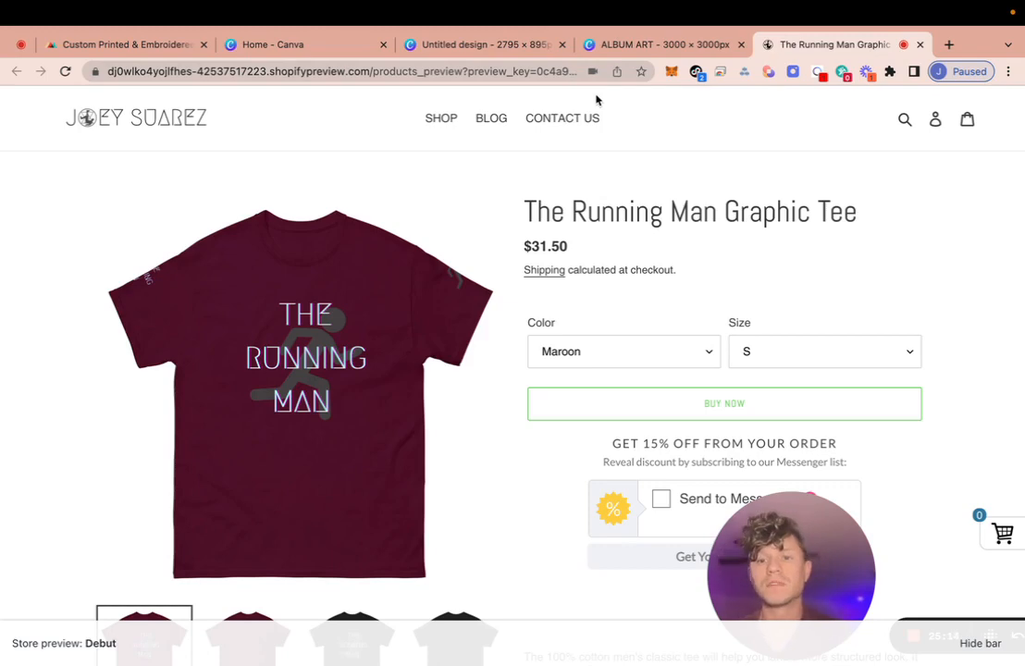
# Step: Show the black front mockup in the store preview's product gallery and inspect its print up close
pyautogui.scroll(-5, 623, 382)
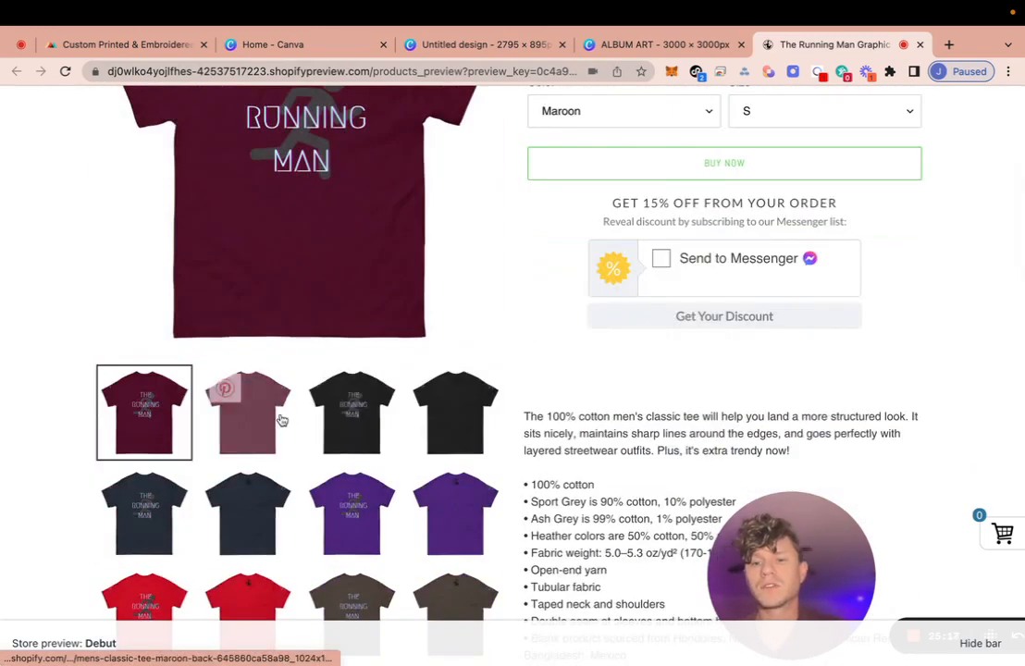
pyautogui.click(349, 430)
pyautogui.scroll(5, 361, 289)
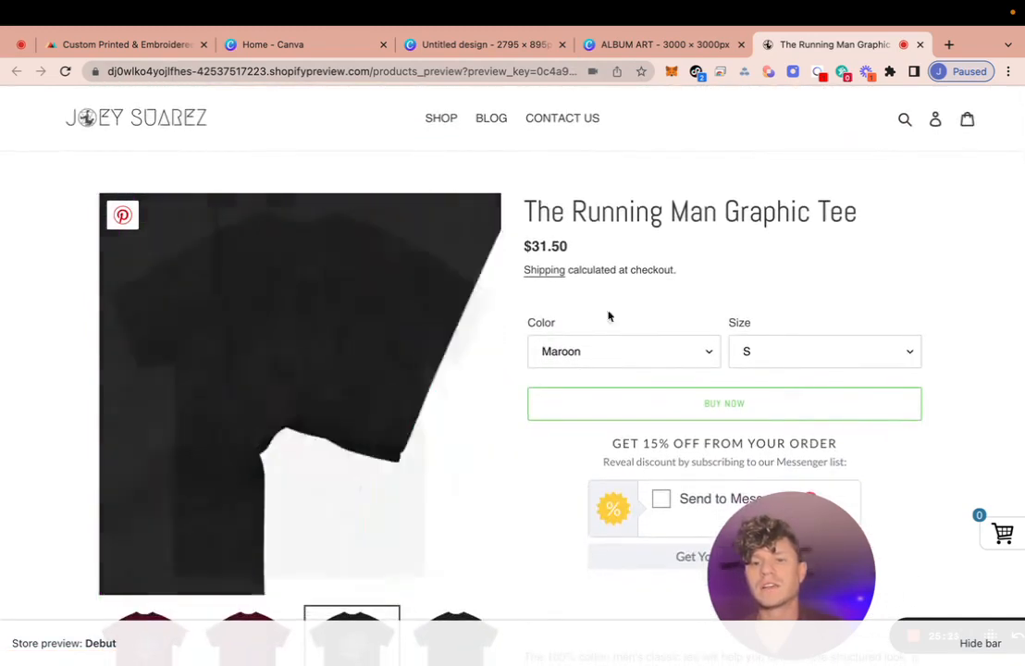
pyautogui.scroll(-7, 643, 335)
pyautogui.scroll(5, 643, 335)
pyautogui.scroll(2, 643, 335)
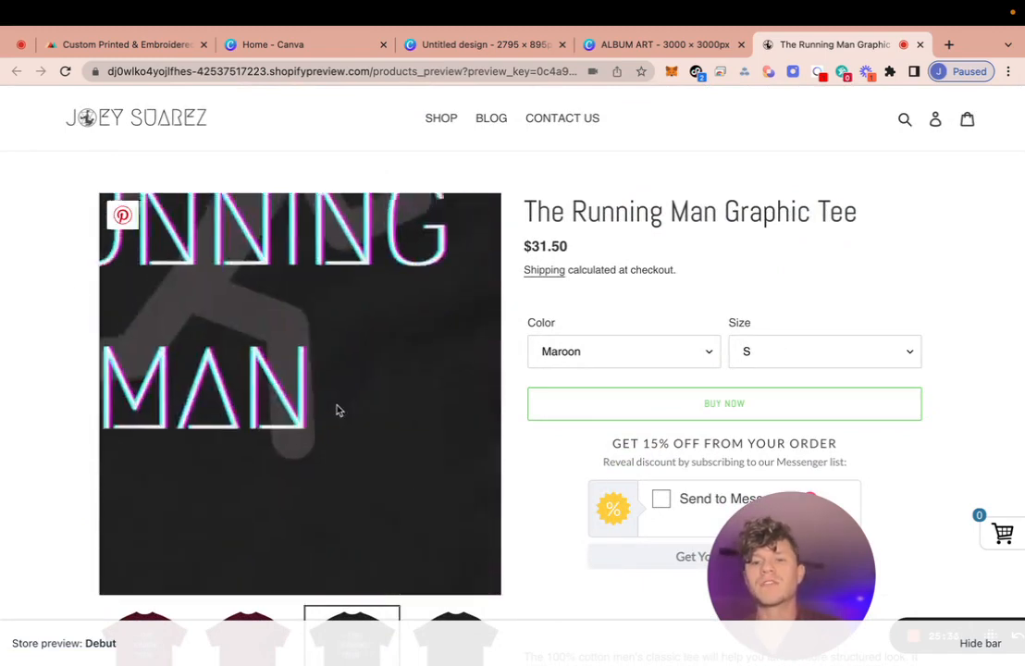
# Step: Show the maroon back mockup and the purple front mockup in the product gallery
pyautogui.scroll(-5, 533, 349)
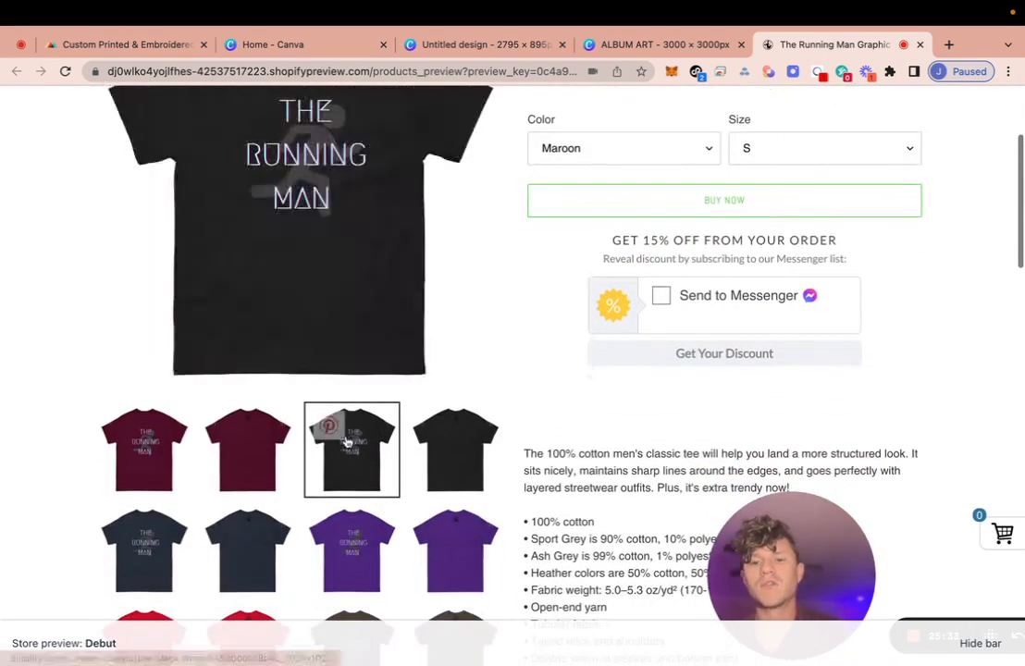
pyautogui.click(245, 453)
pyautogui.scroll(3, 300, 231)
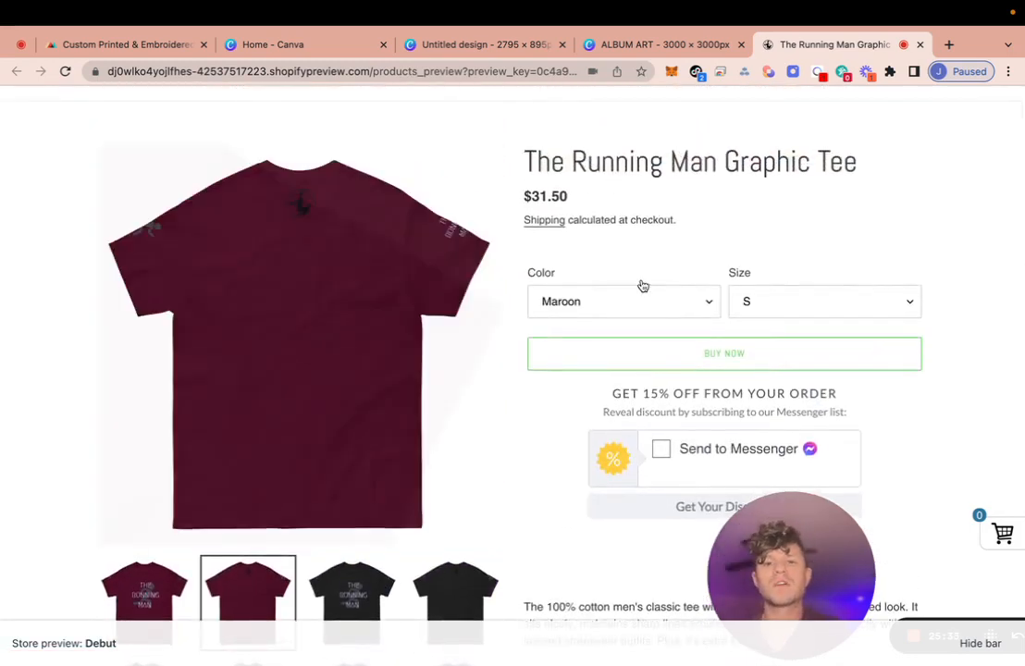
pyautogui.scroll(-3, 556, 403)
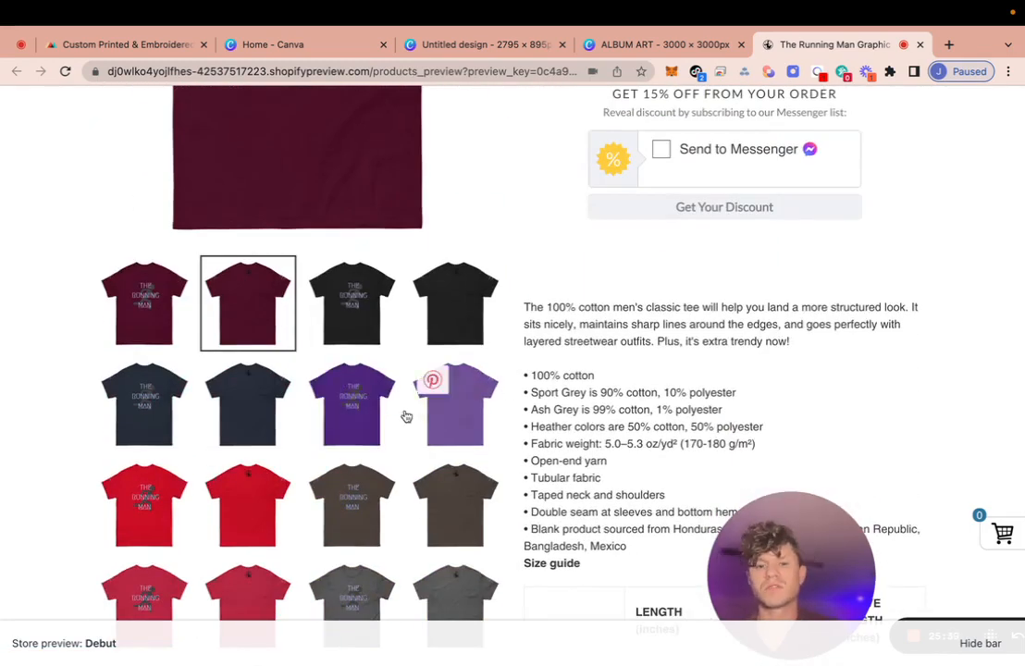
pyautogui.click(371, 416)
pyautogui.scroll(4, 576, 345)
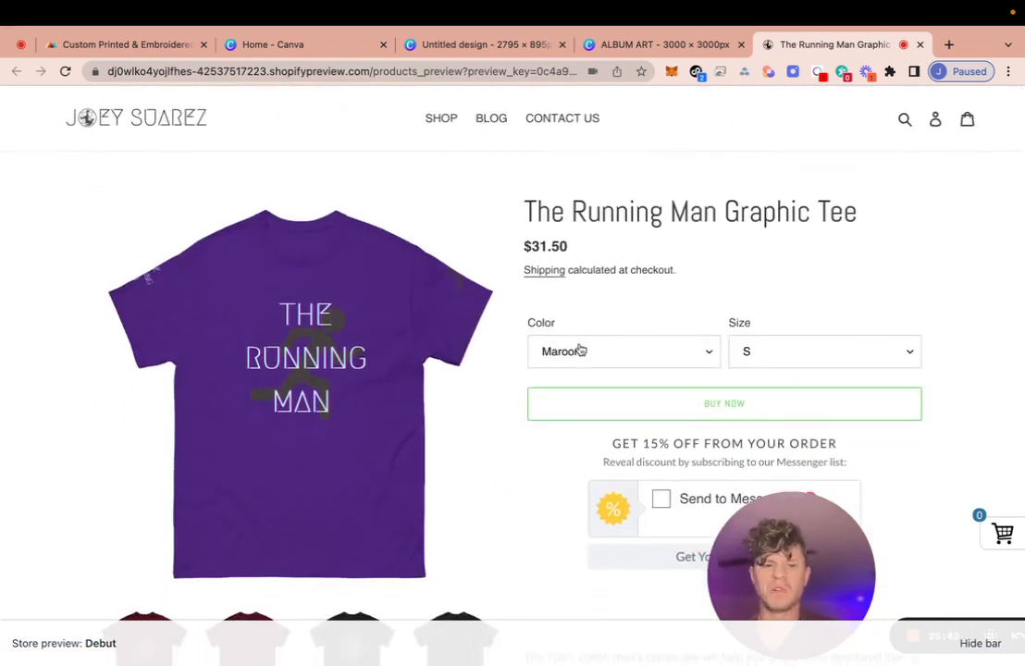
pyautogui.scroll(-1, 611, 371)
pyautogui.scroll(1, 611, 371)
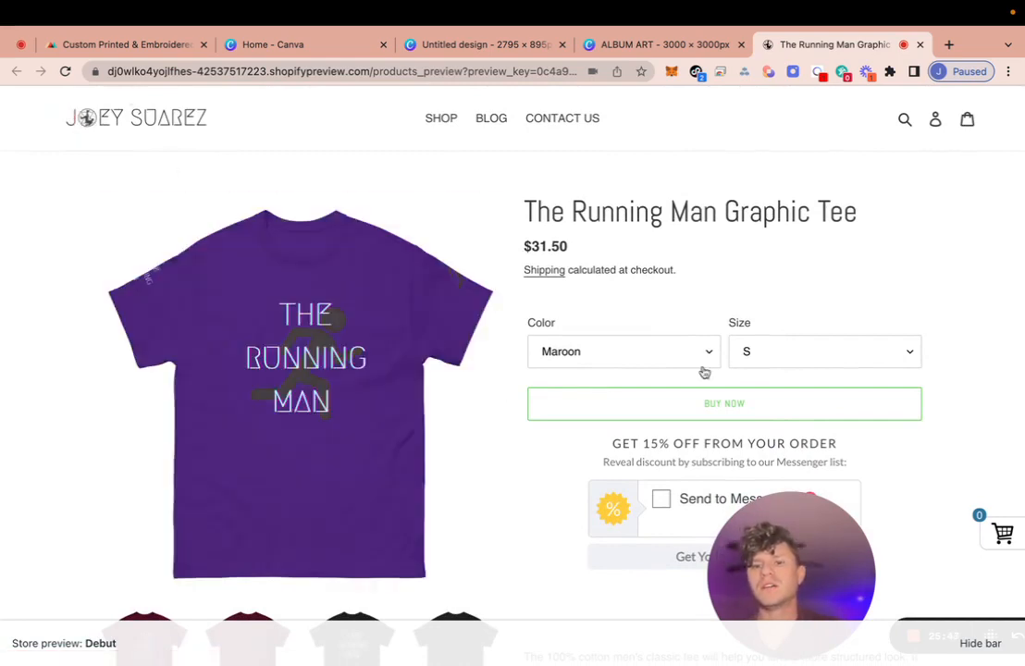
# Step: Examine the rest of the product page, including the description, color mockups, size guide tables and recommended products
pyautogui.scroll(-2, 463, 380)
pyautogui.scroll(-4, 461, 379)
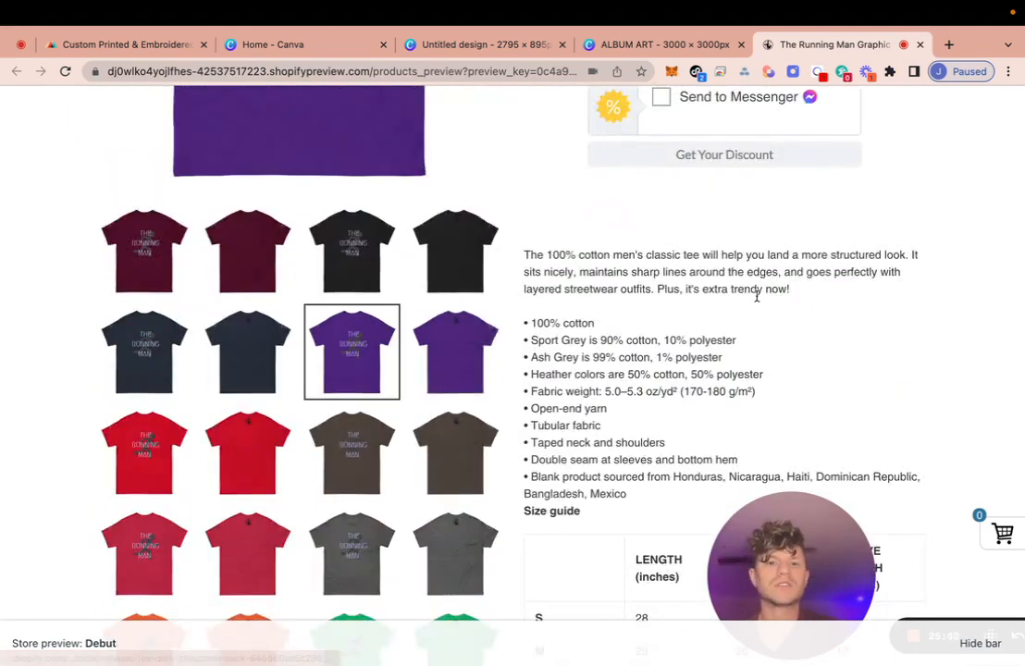
pyautogui.scroll(4, 730, 269)
pyautogui.scroll(-5, 685, 337)
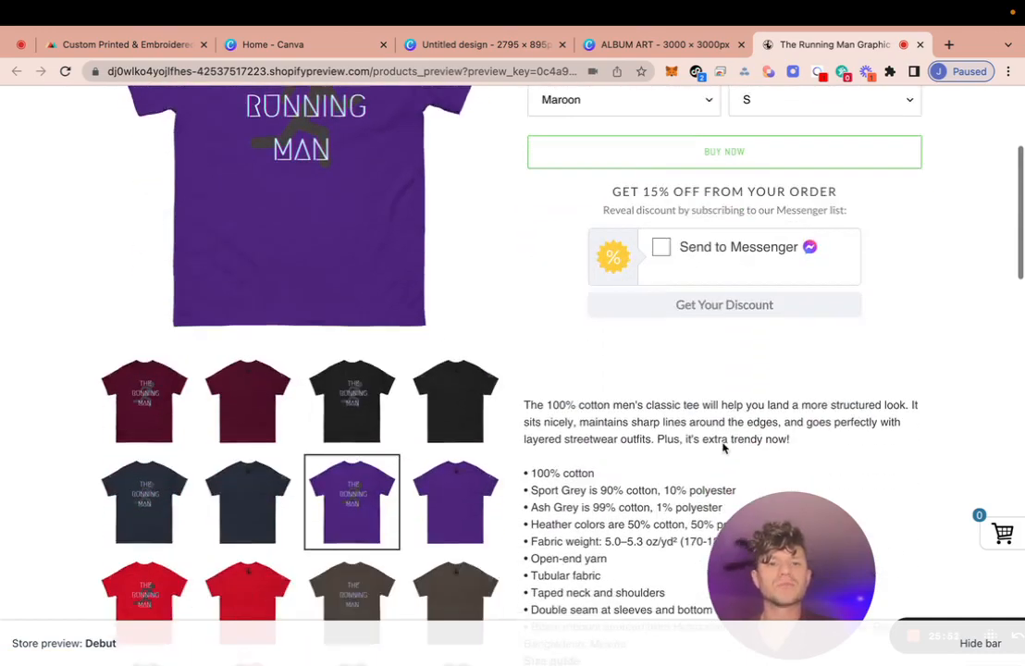
pyautogui.scroll(-8, 724, 448)
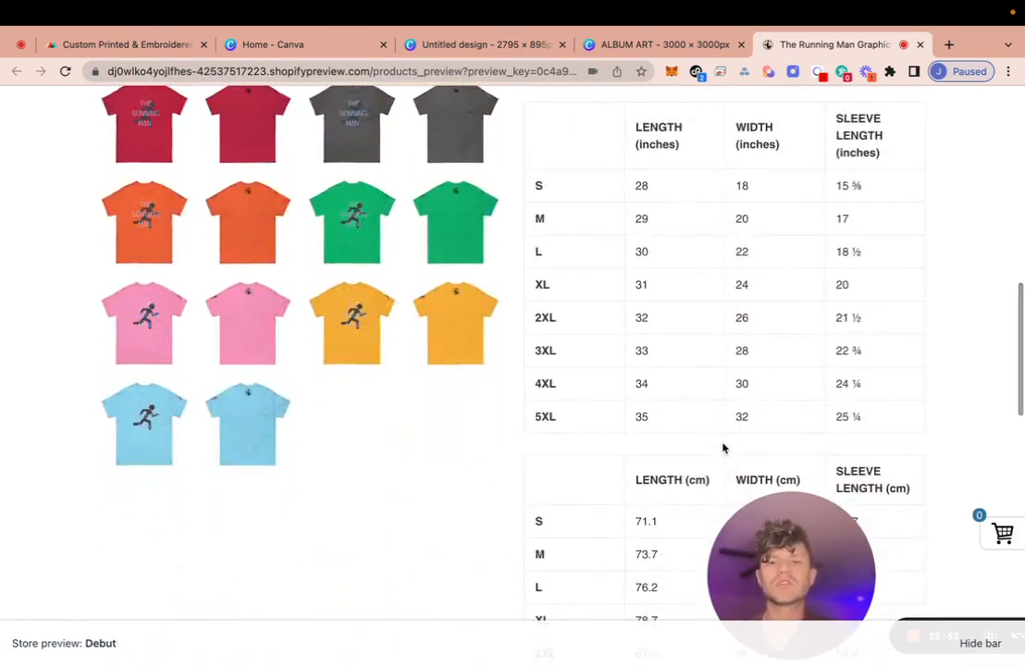
pyautogui.scroll(-2, 724, 448)
pyautogui.scroll(-5, 724, 448)
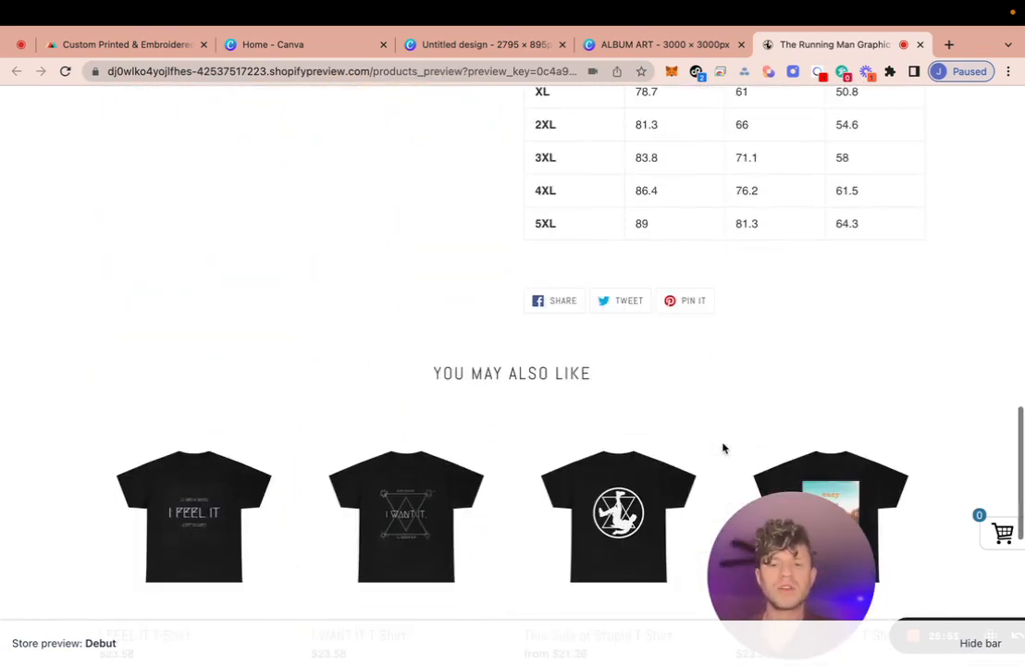
pyautogui.scroll(-3, 724, 448)
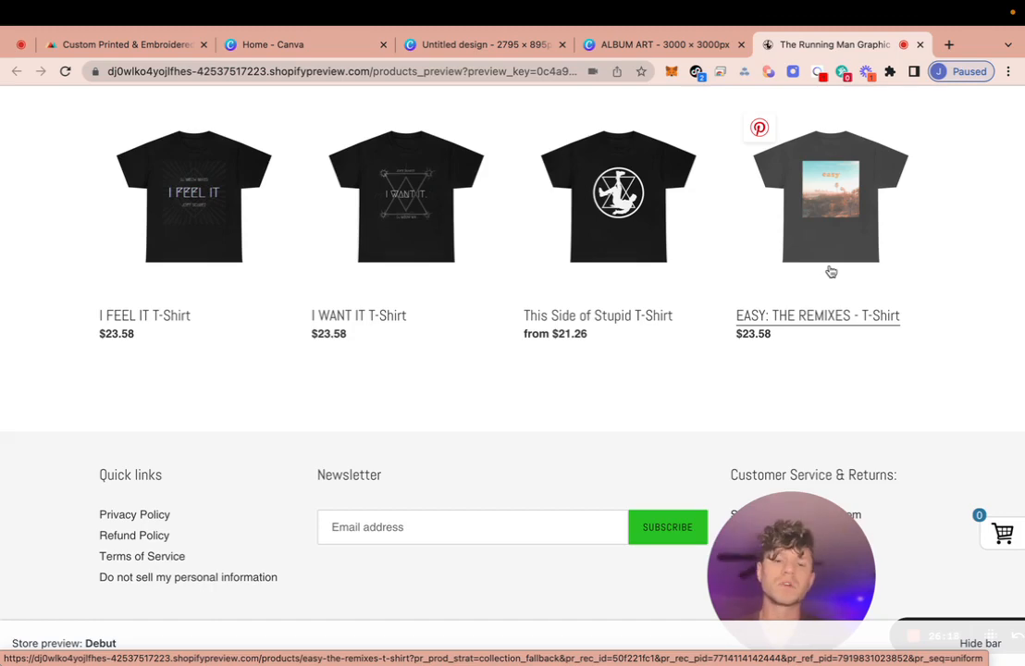
pyautogui.scroll(15, 718, 201)
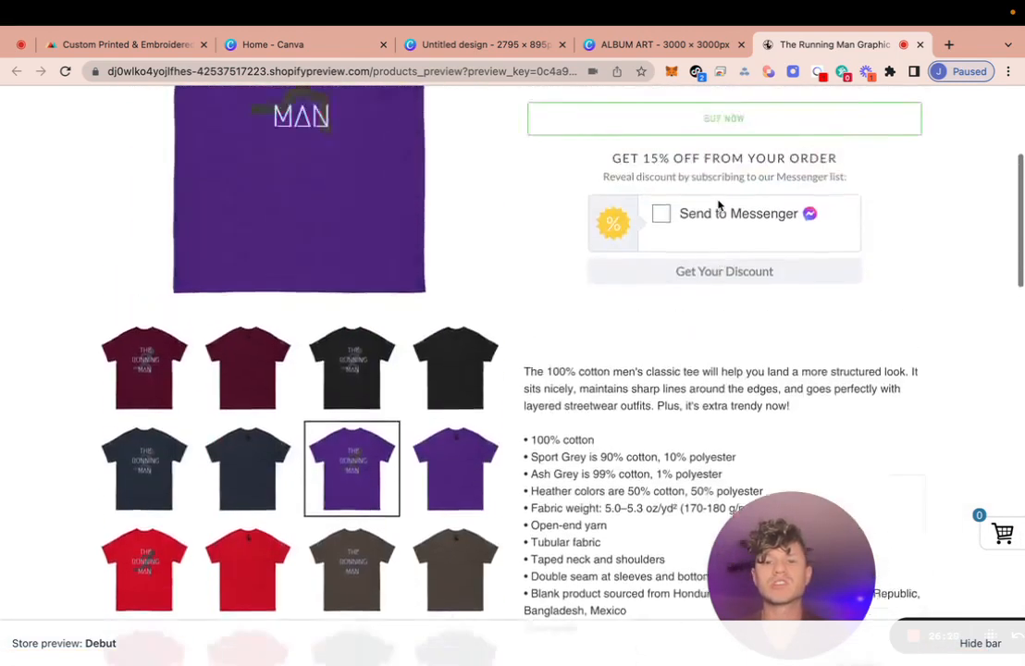